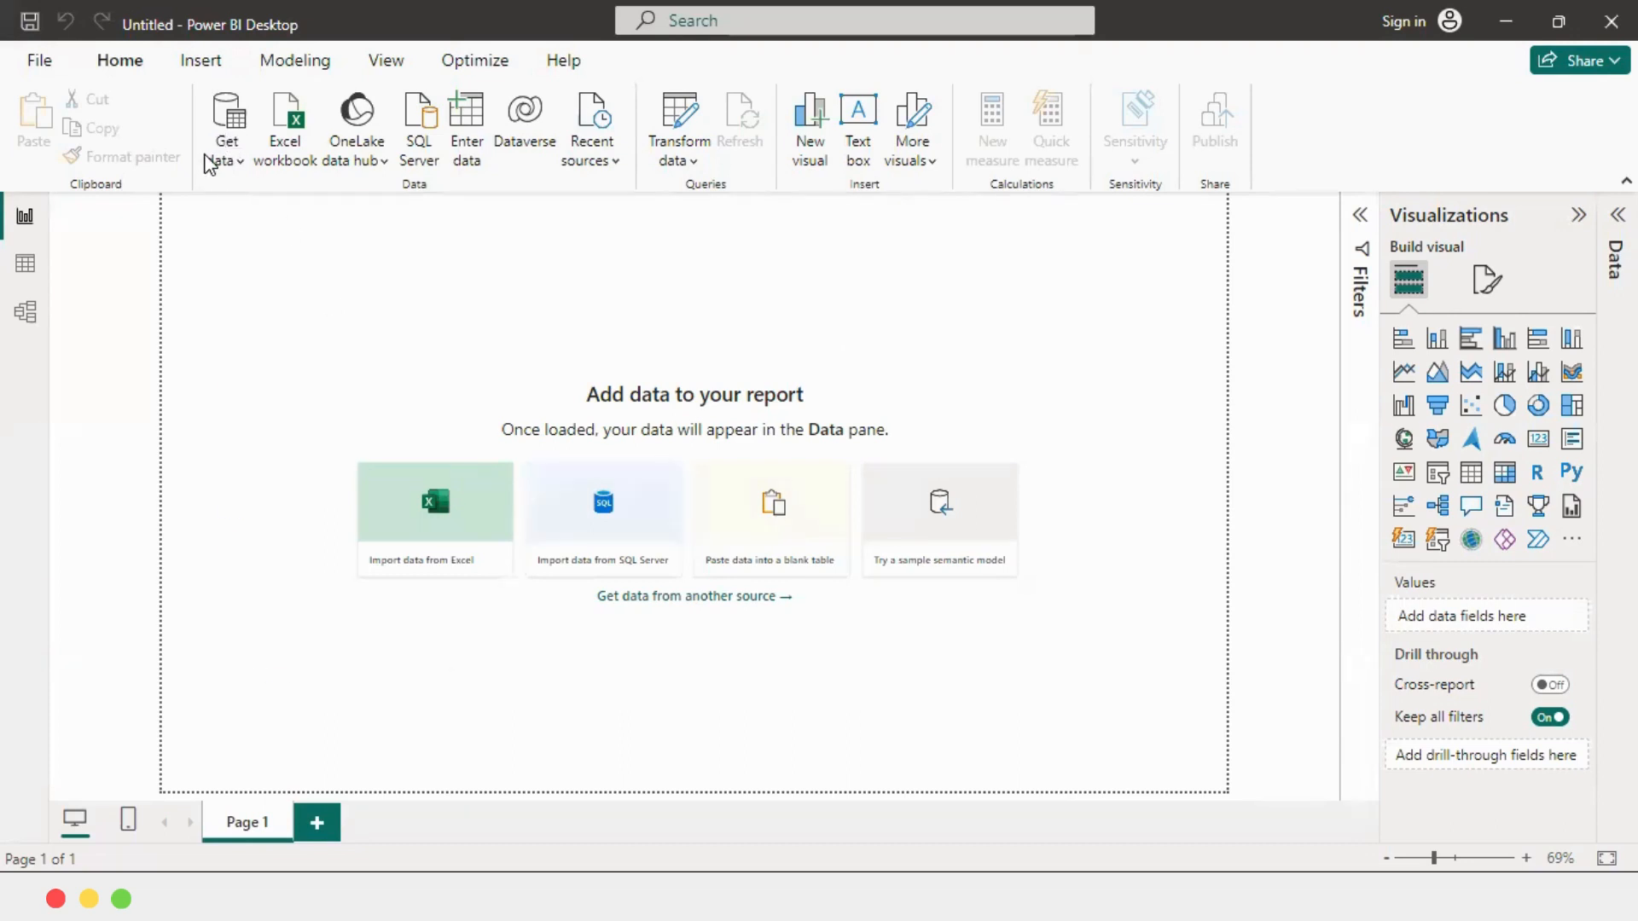
Load the Customers1 table from the Customers Excel workbook and check its list of fields.
left_click(209, 164)
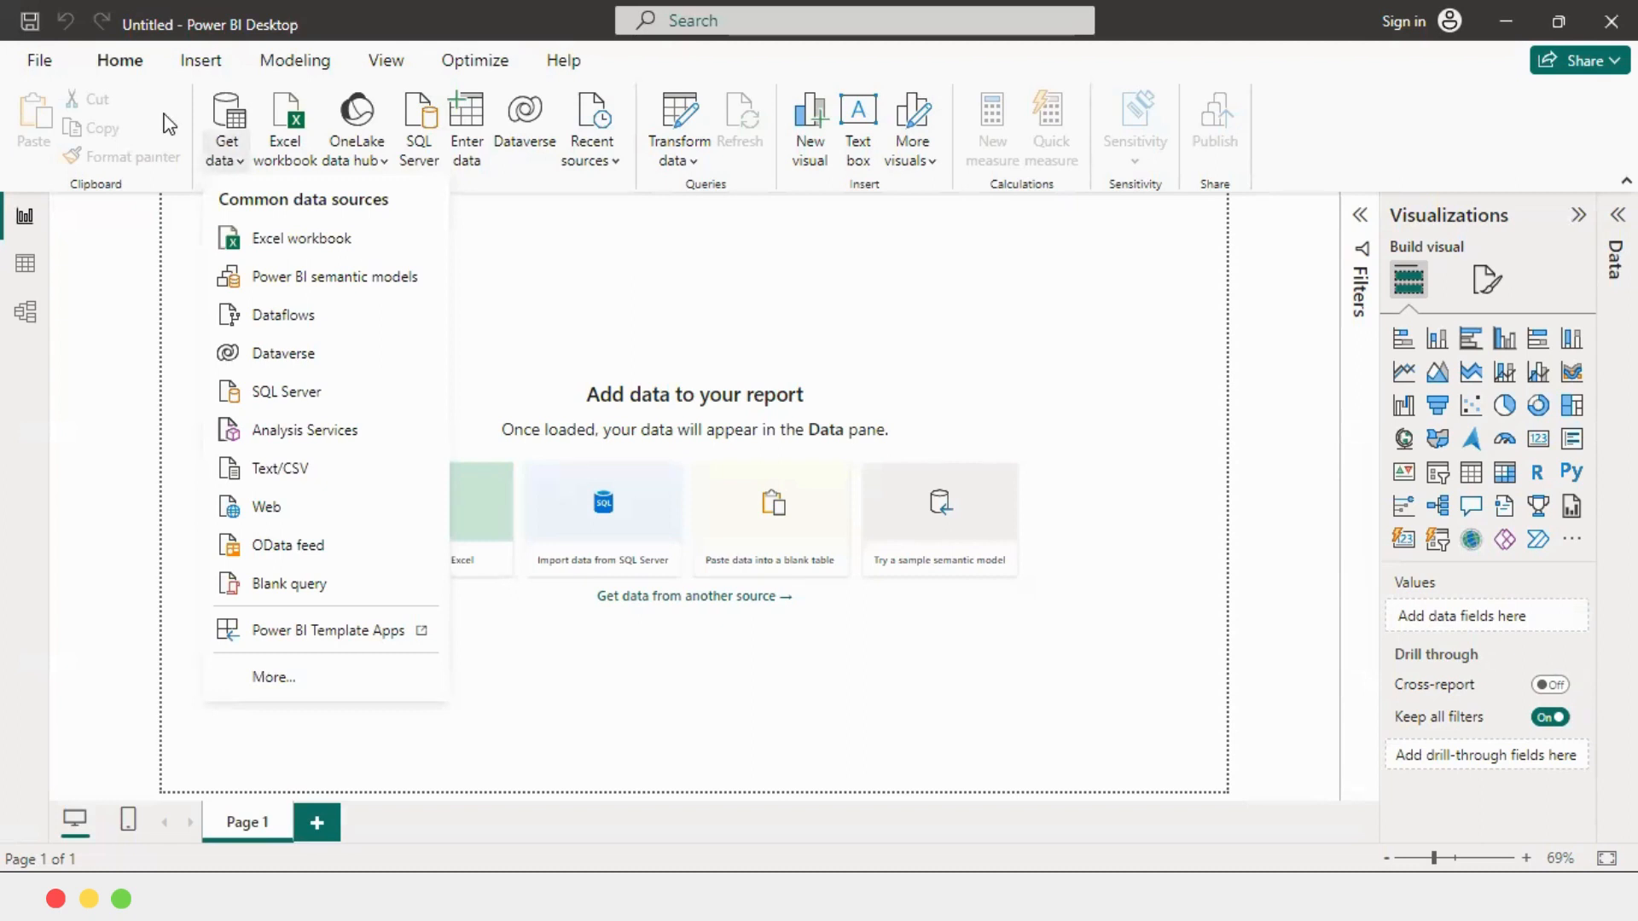
left_click(262, 241)
left_click(278, 216)
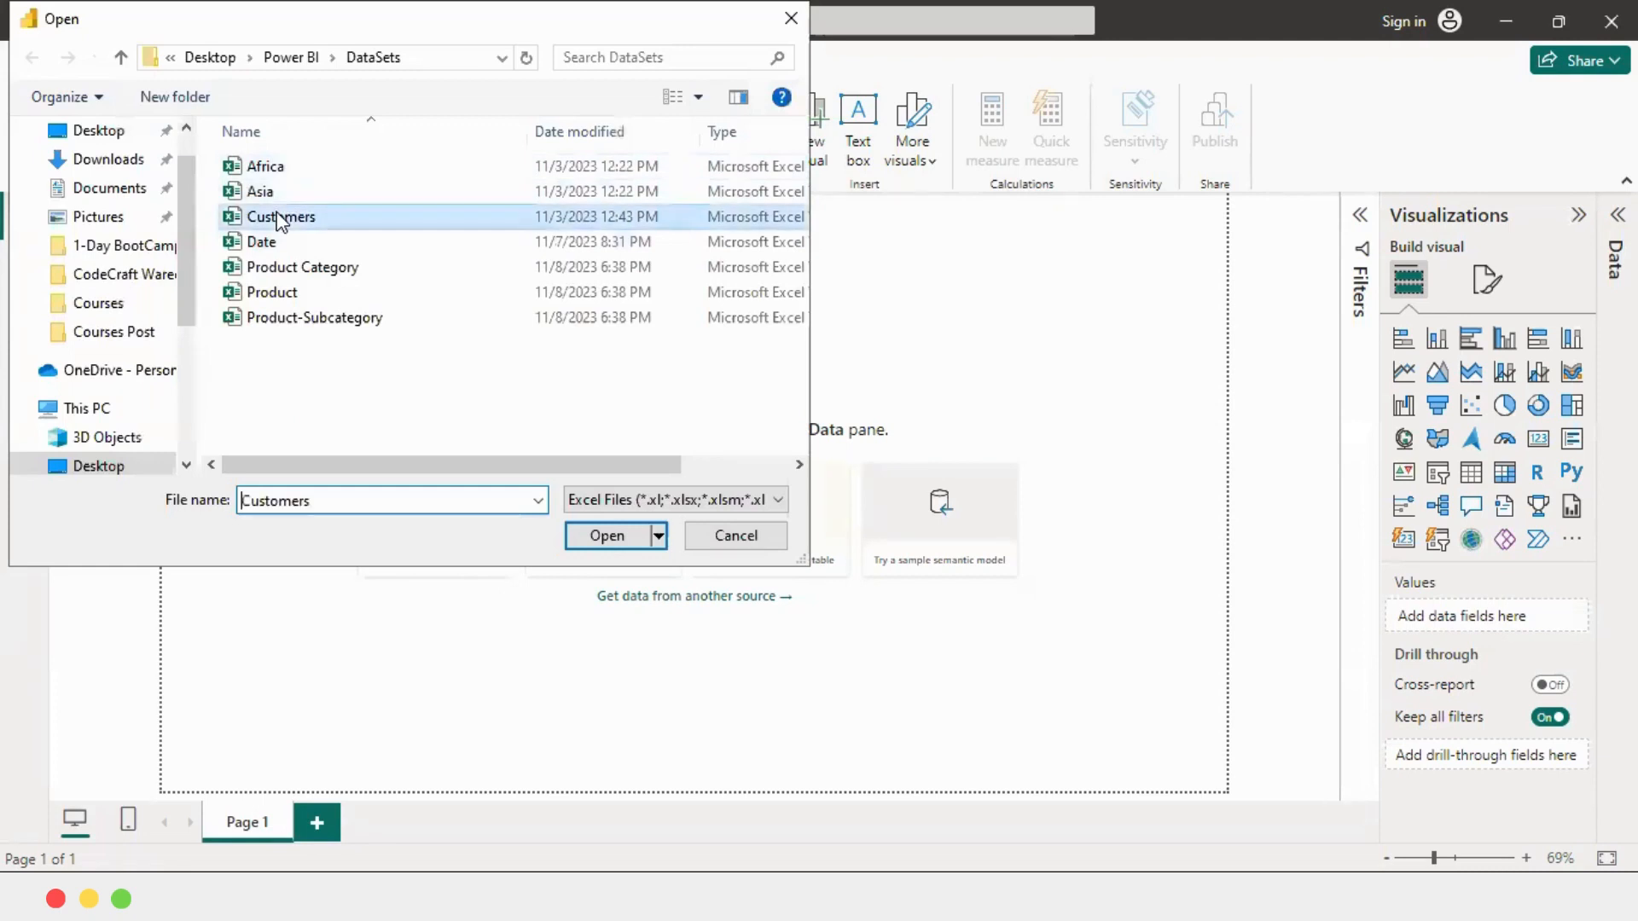
double_click(351, 213)
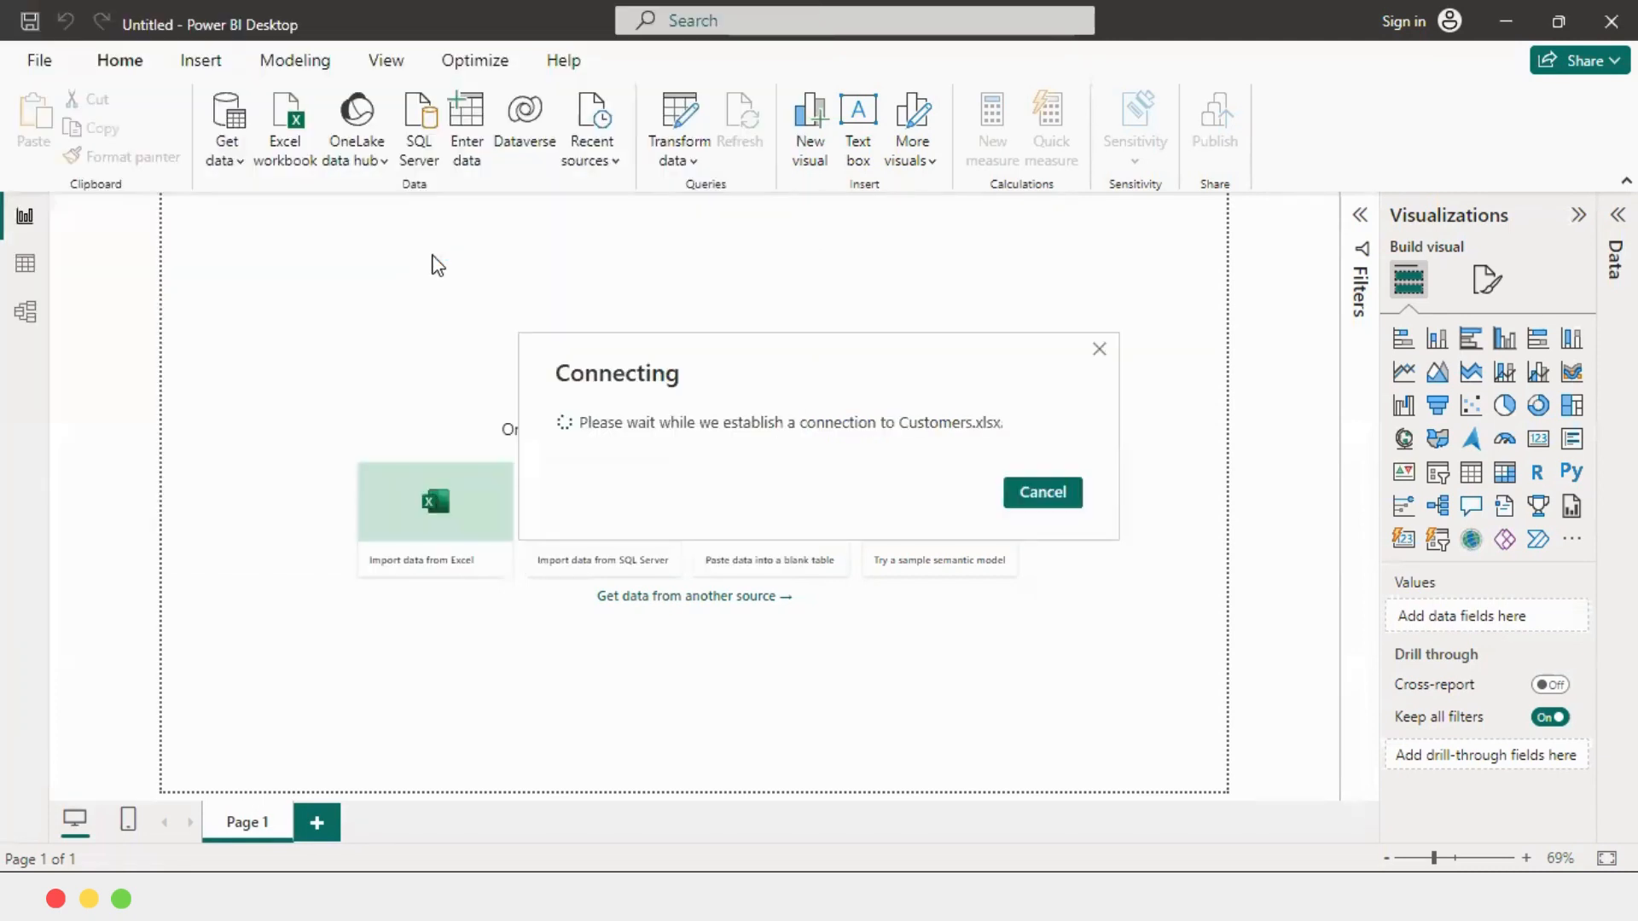
left_click(364, 215)
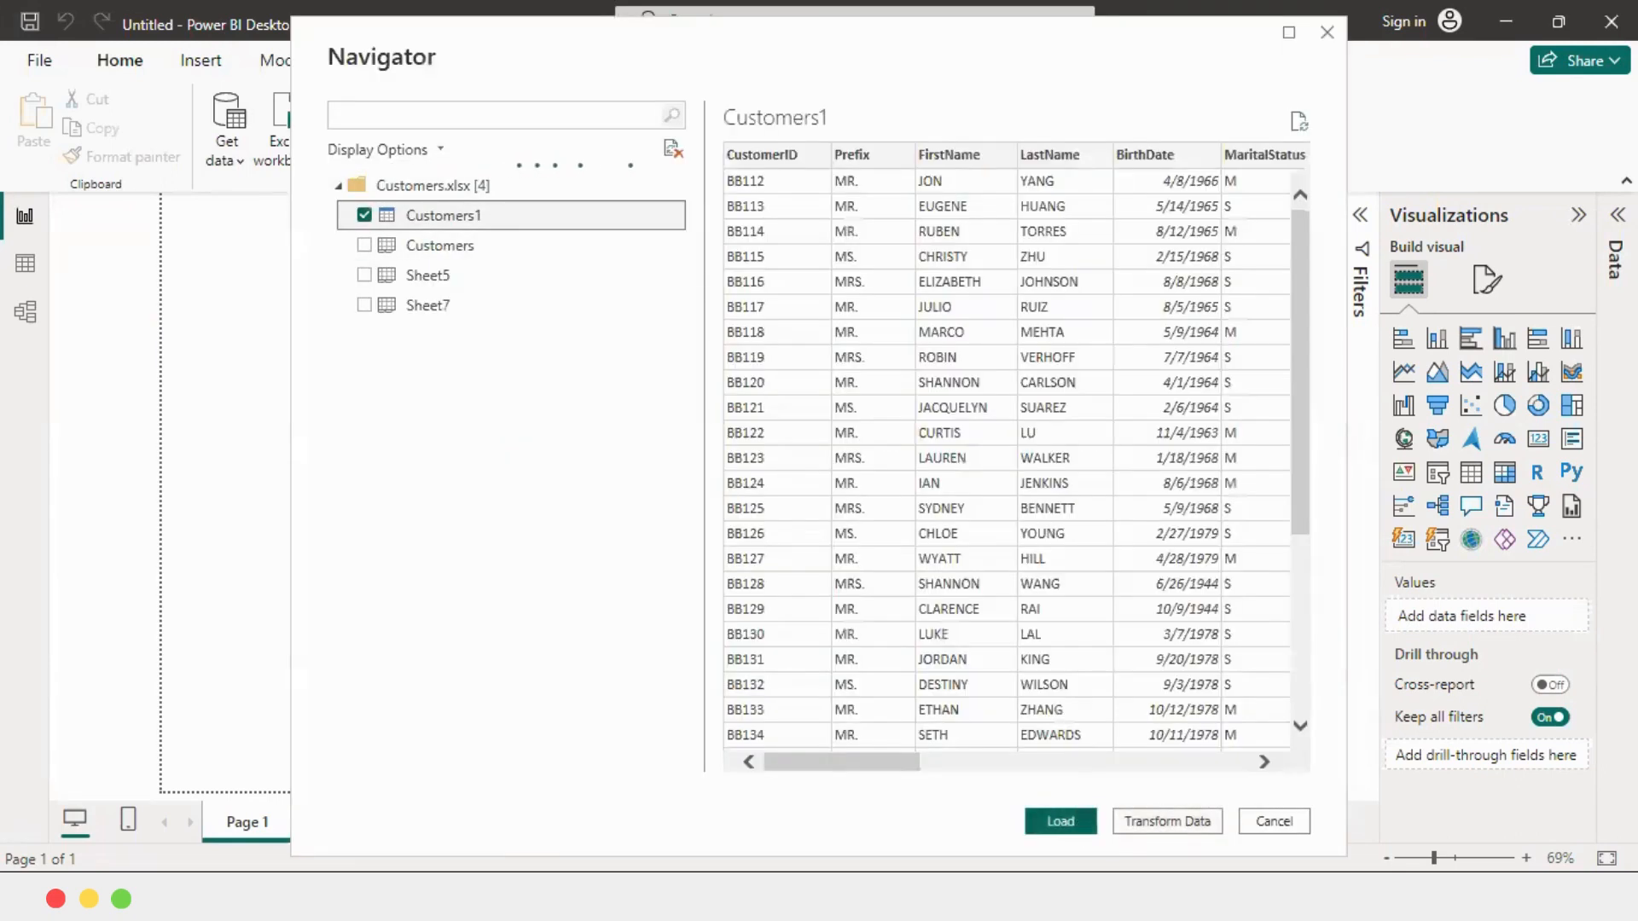
left_click(1073, 825)
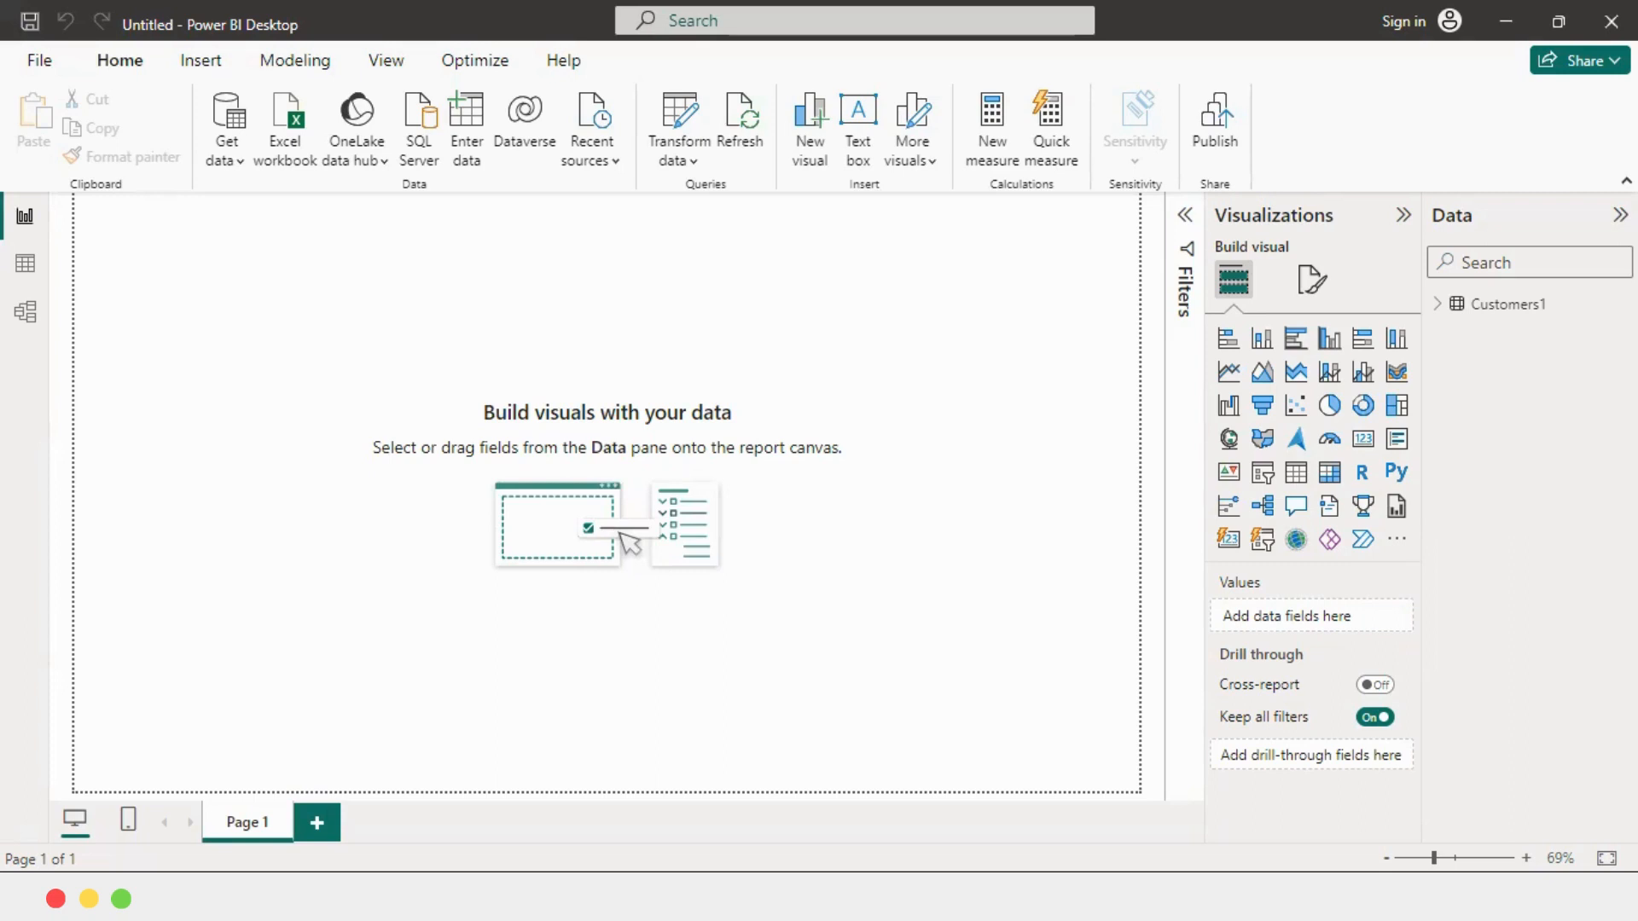
left_click(1441, 307)
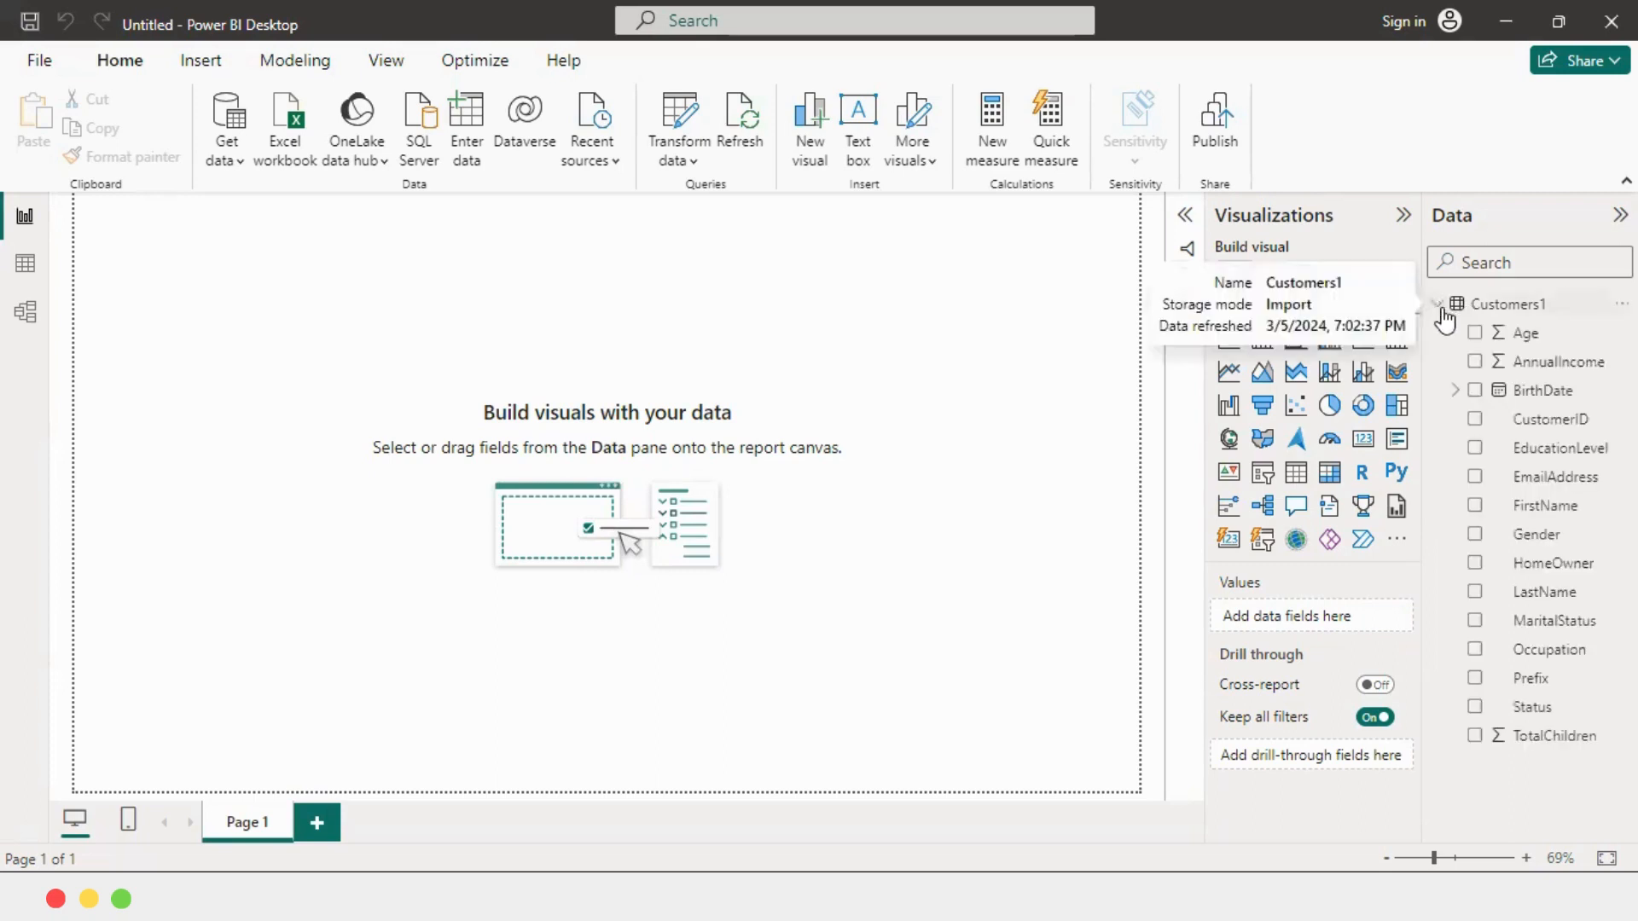
left_click(1442, 307)
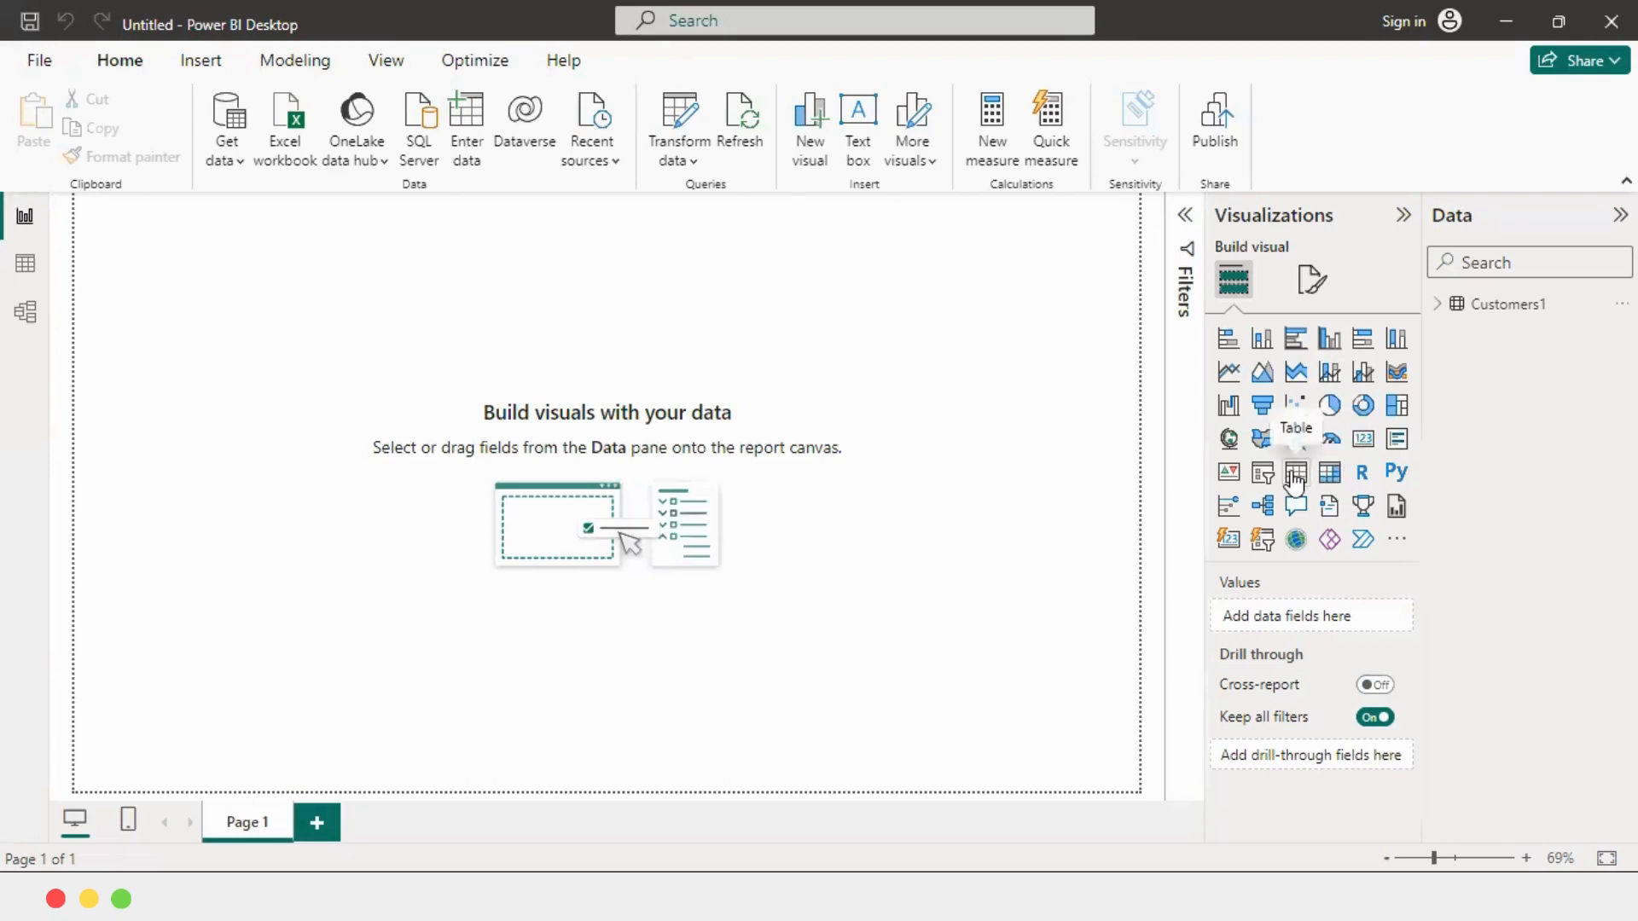
Insert an empty matrix visual on the report page, position it near the centre and enlarge it to fill most of the page.
left_click(1339, 477)
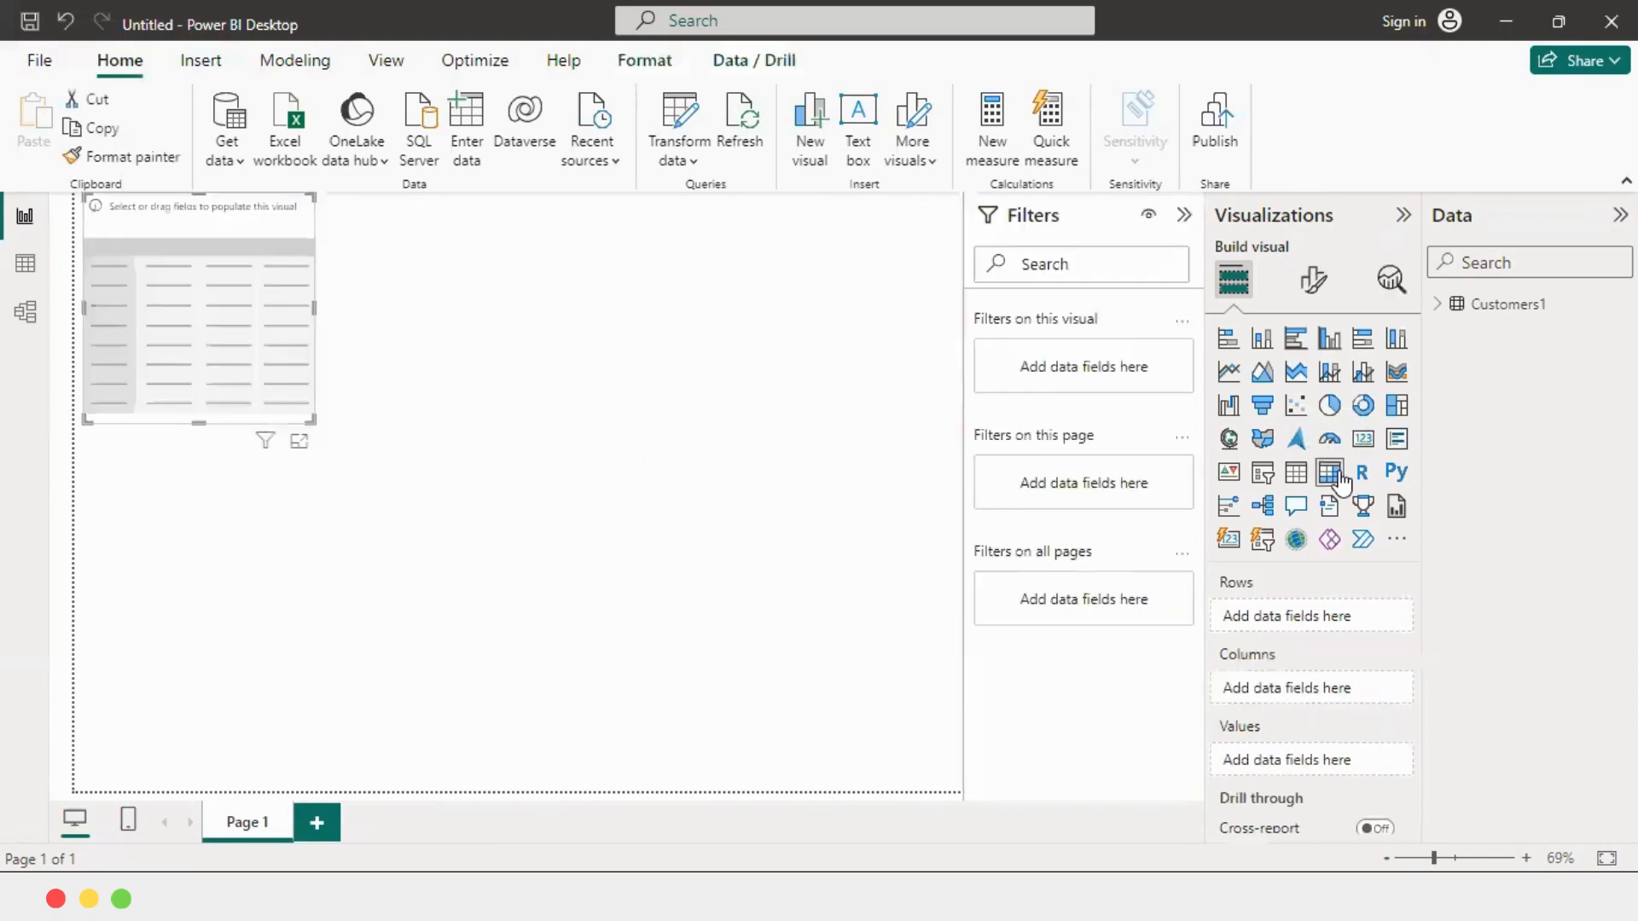
left_click(1183, 215)
left_click_drag(299, 310, 601, 371)
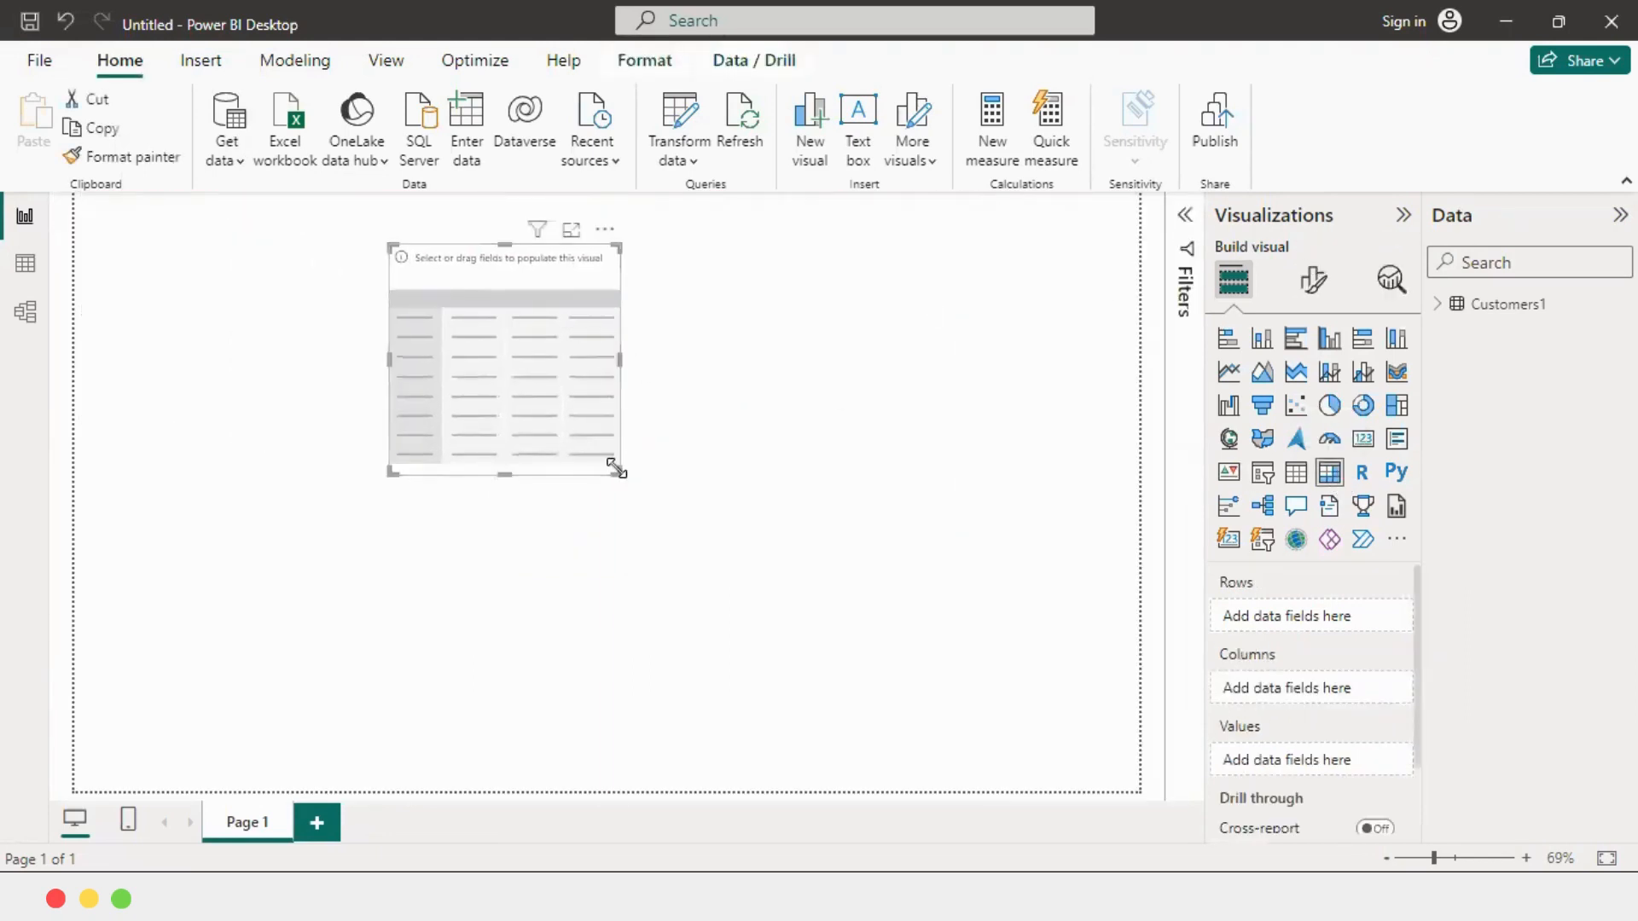
left_click_drag(615, 473, 980, 650)
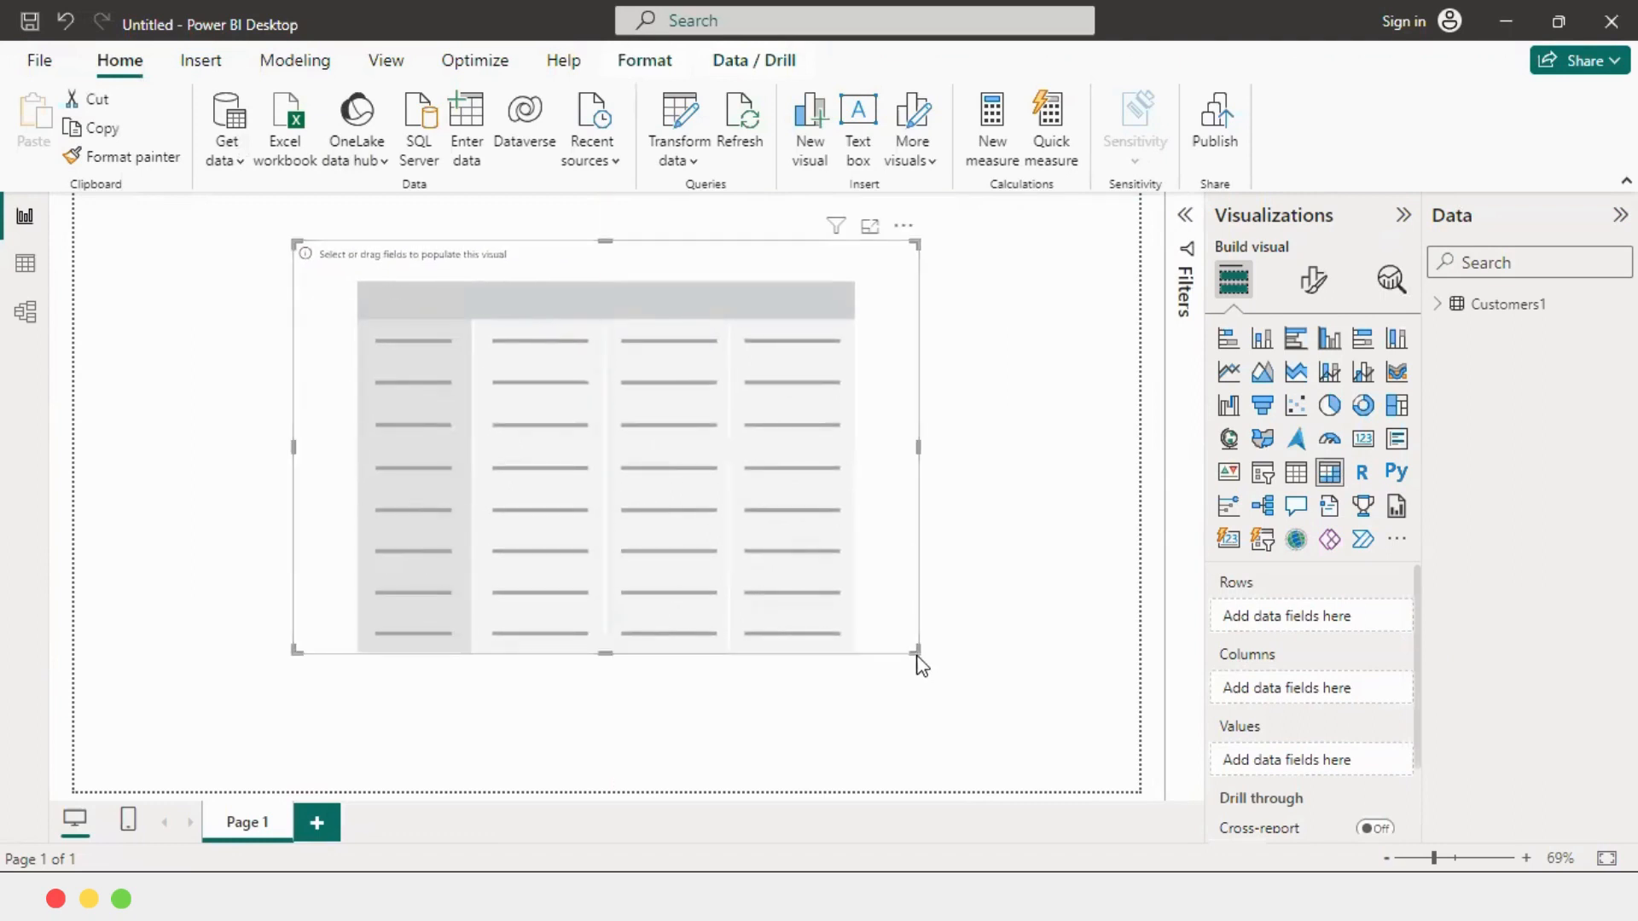
left_click_drag(916, 654, 1027, 698)
left_click_drag(827, 580, 761, 567)
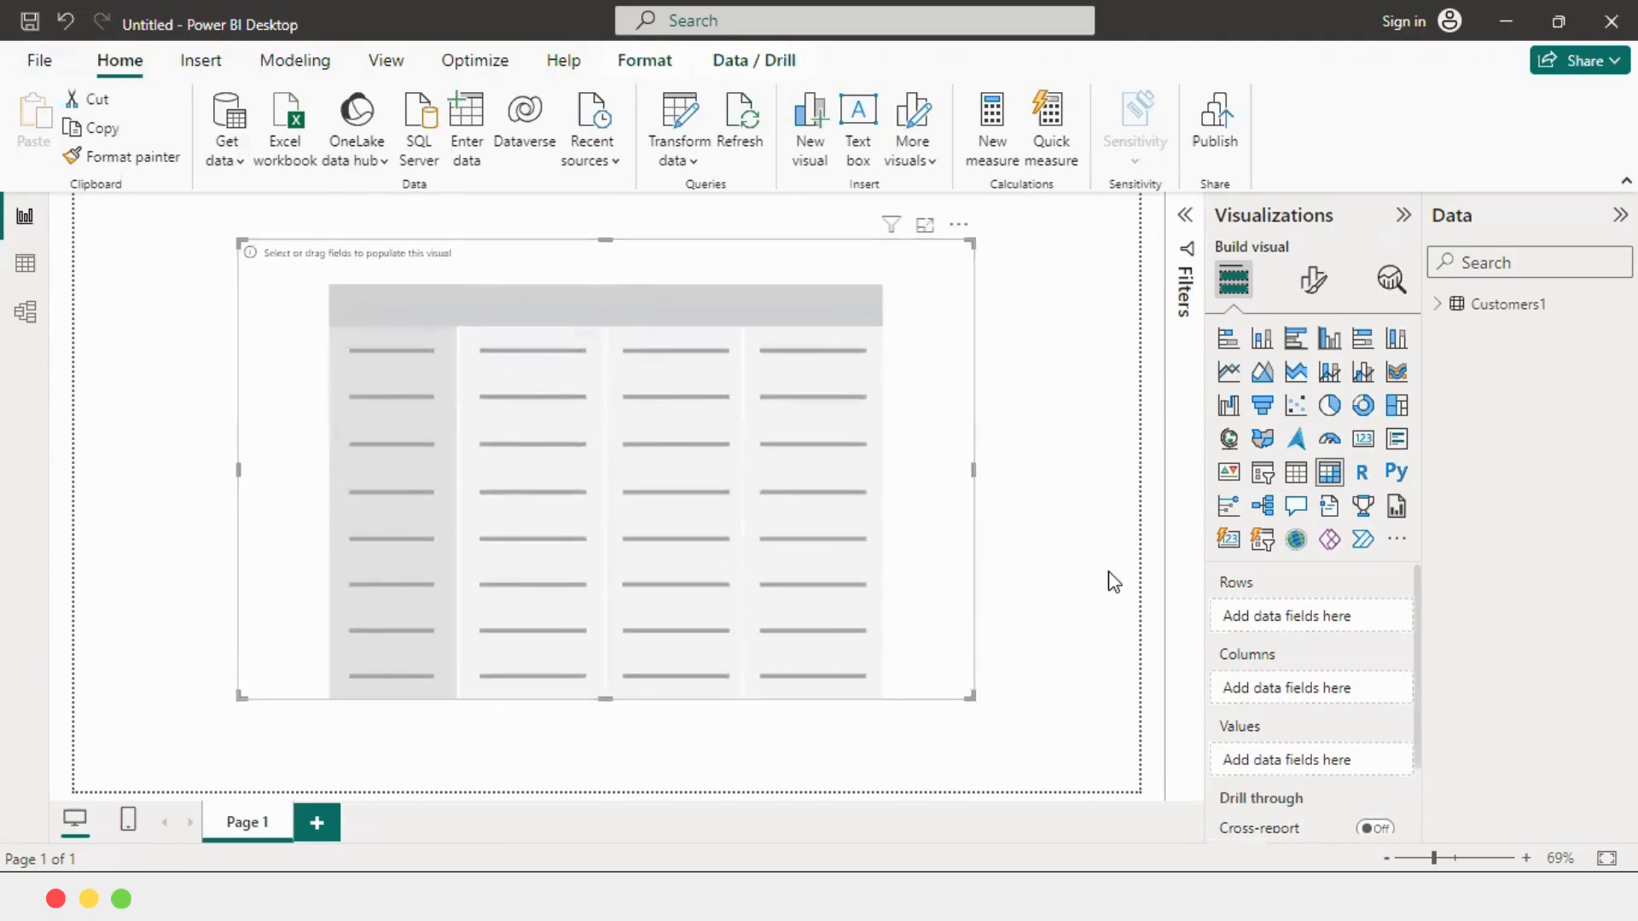
Put FirstName in the matrix rows and add CustomerID, EmailAddress and Age as its values, in that order.
scroll(1341, 669, "down", 1)
scroll(1338, 670, "up", 1)
left_click(1437, 303)
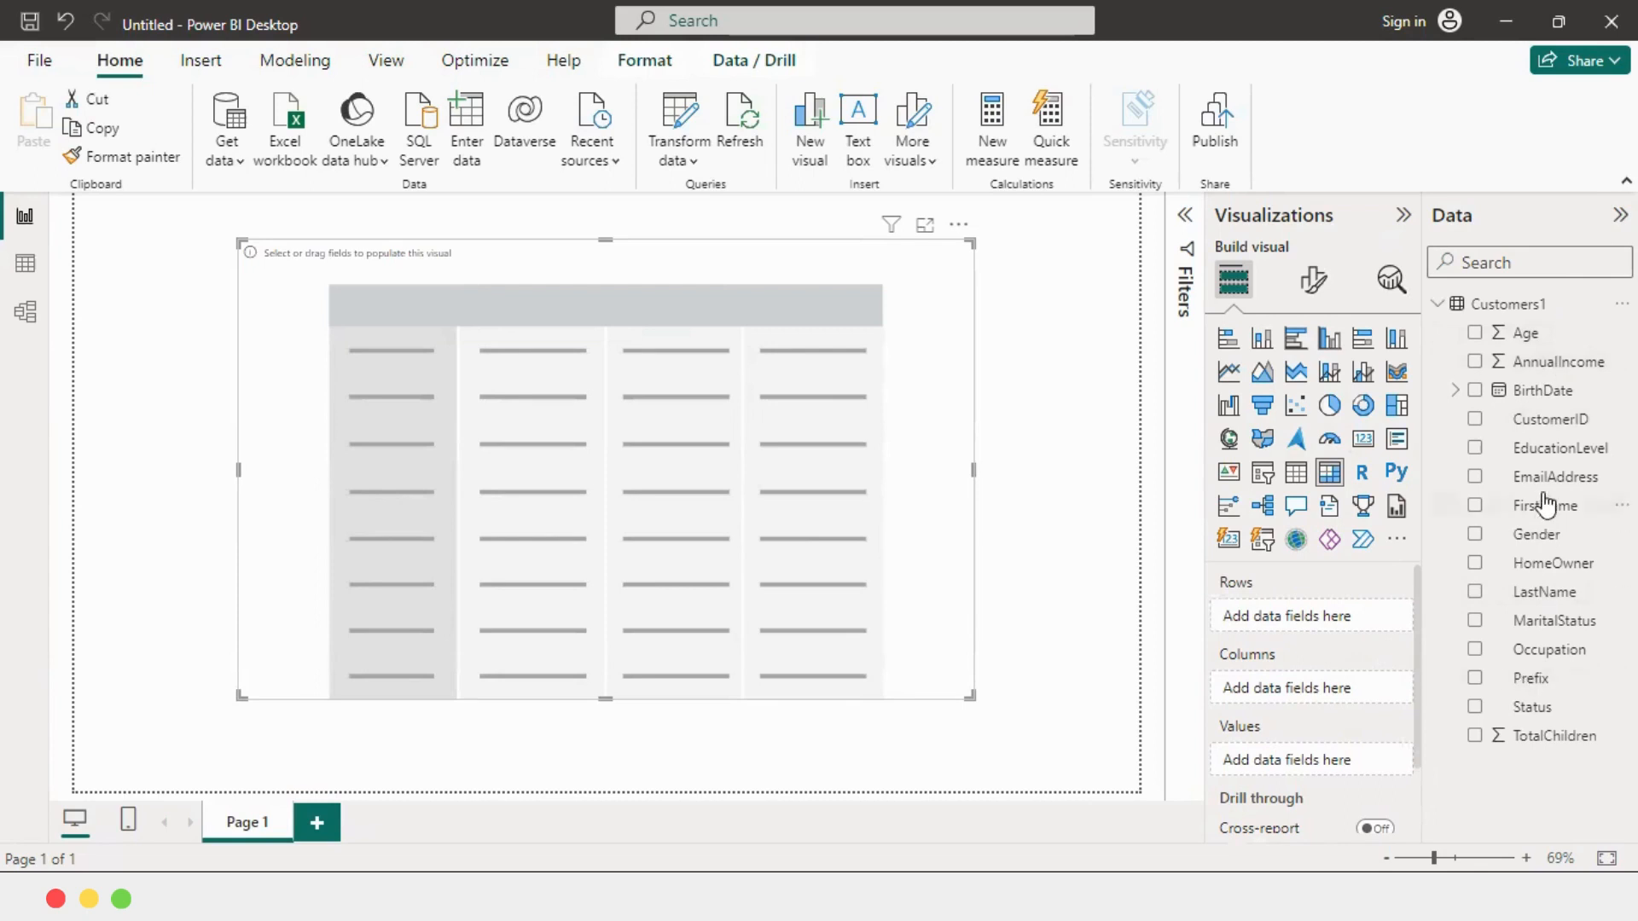
left_click_drag(1486, 510, 1300, 607)
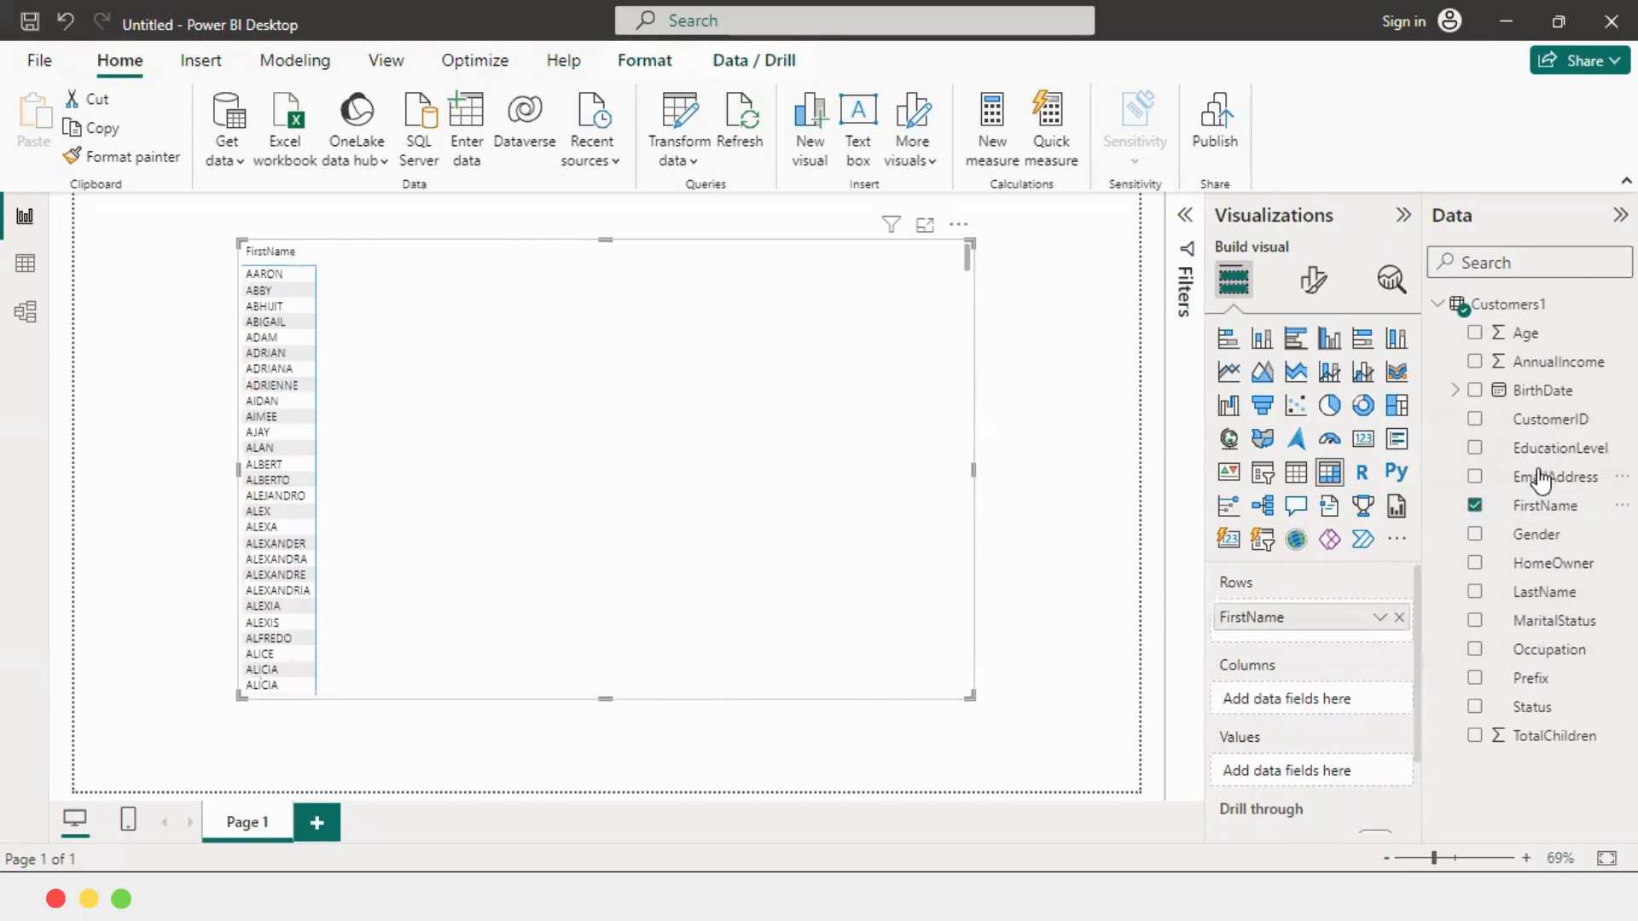
left_click_drag(1540, 479, 1298, 771)
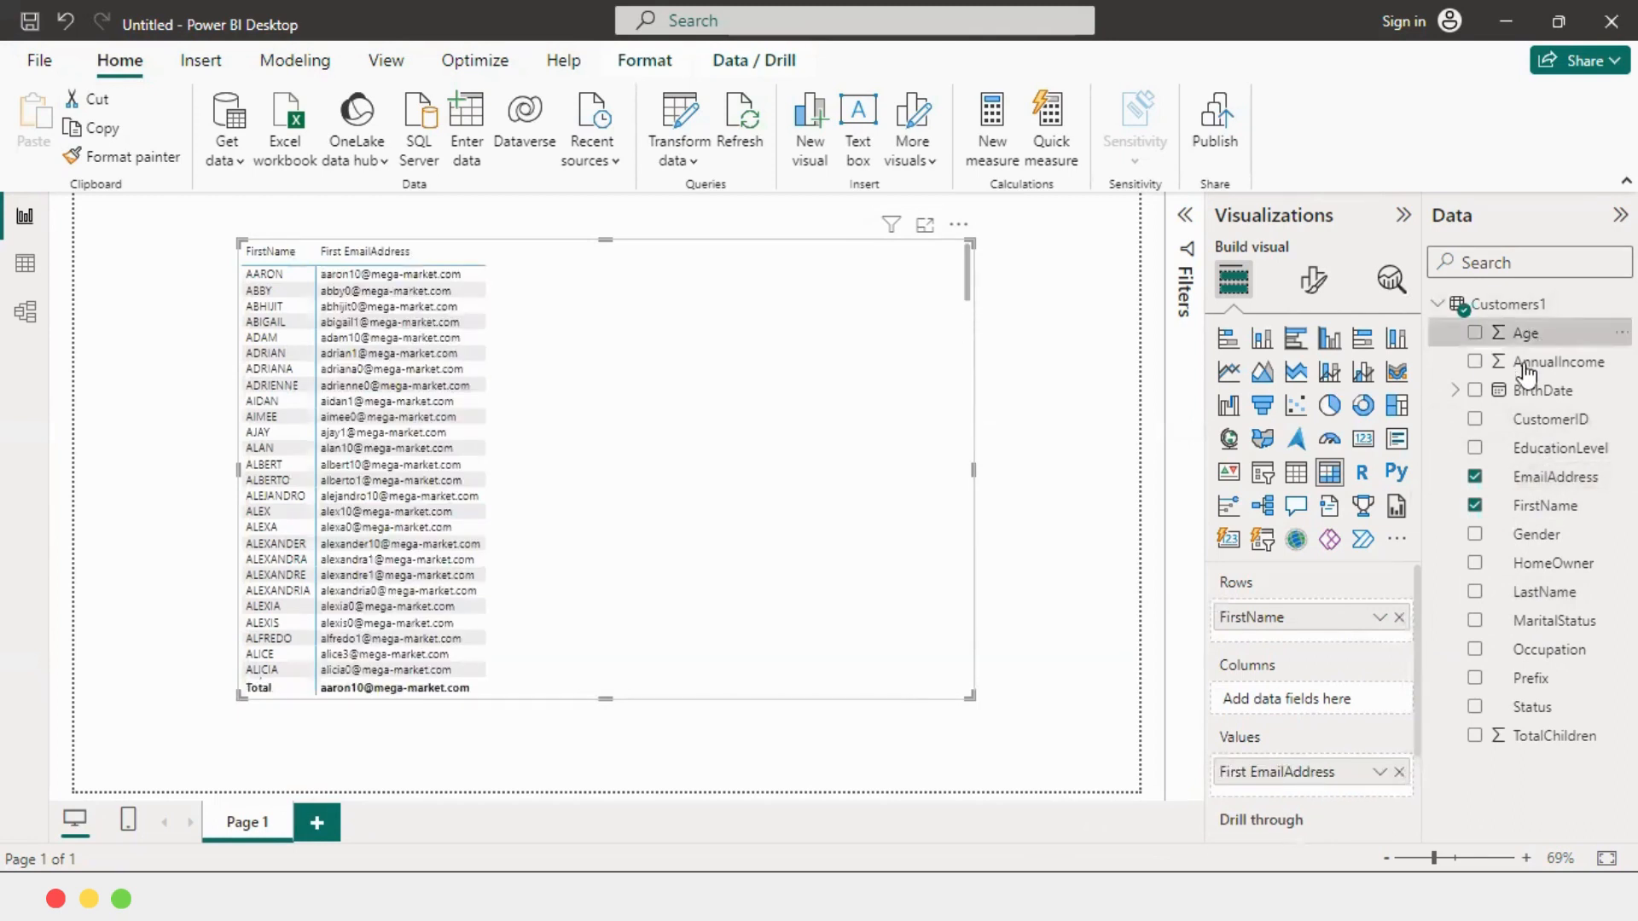
left_click_drag(1526, 373, 1343, 780)
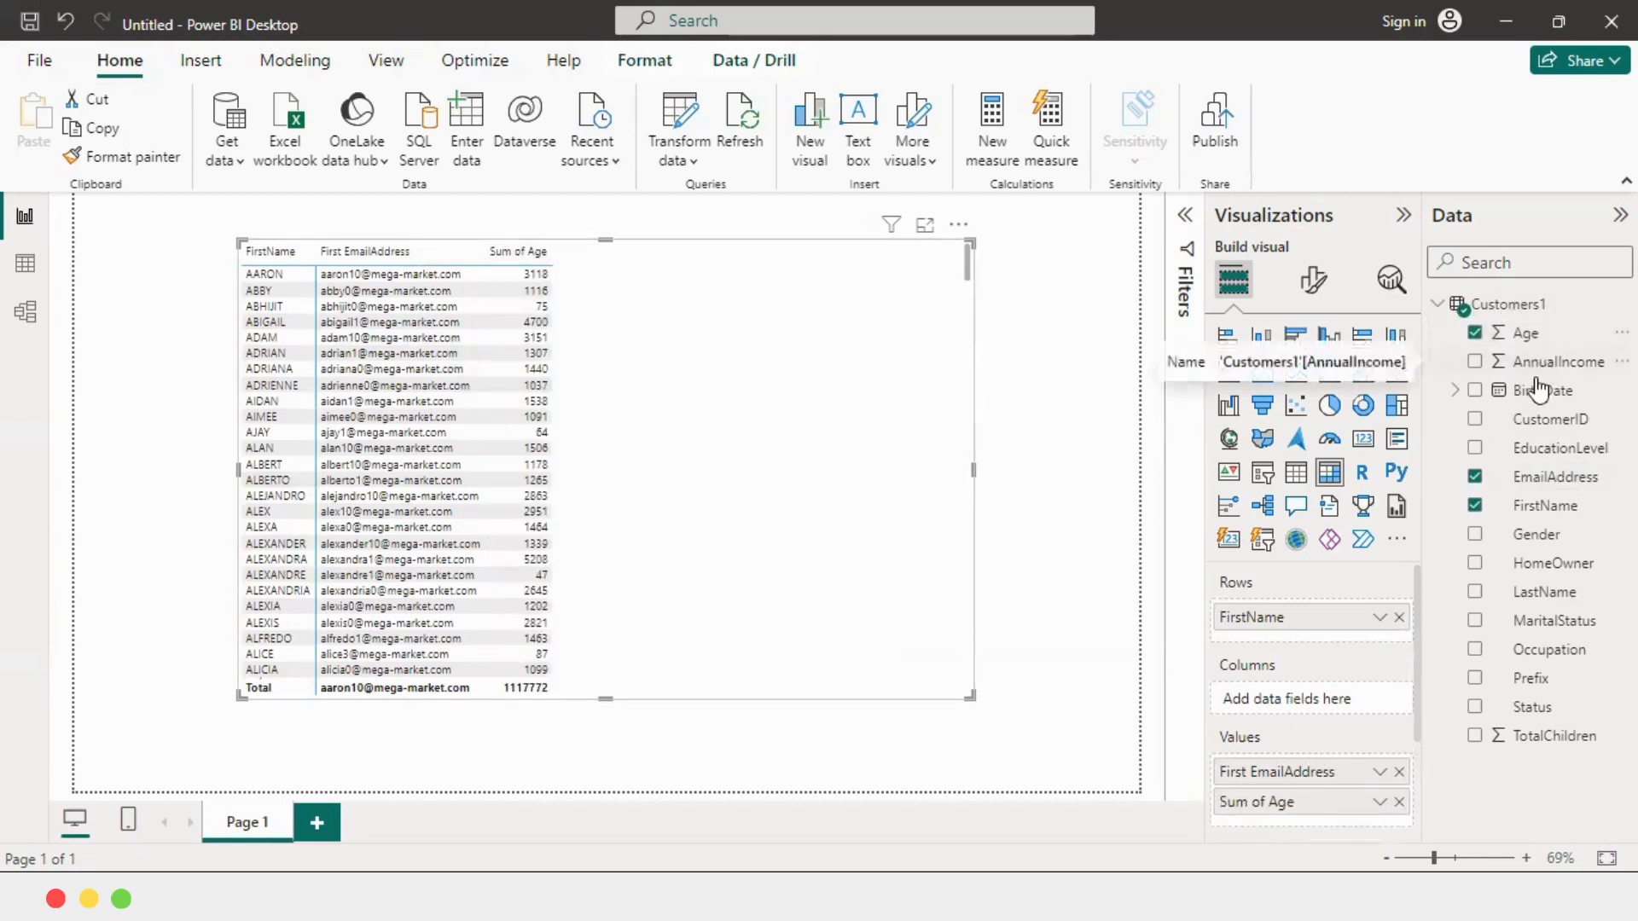
left_click_drag(1535, 420, 1320, 817)
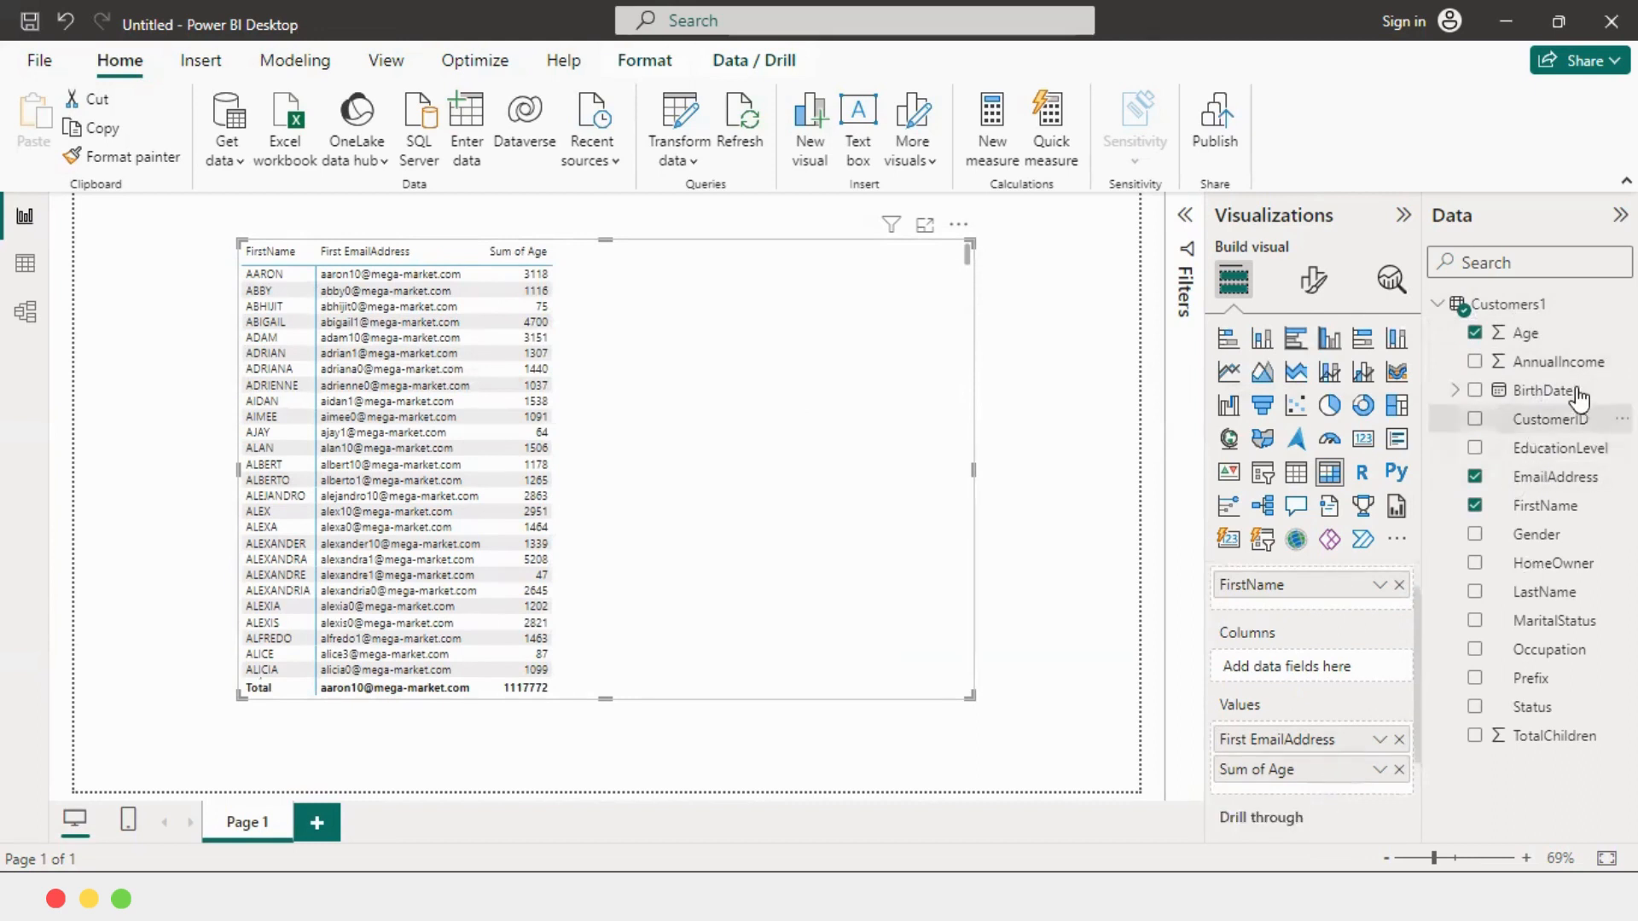
left_click_drag(1544, 458, 1329, 772)
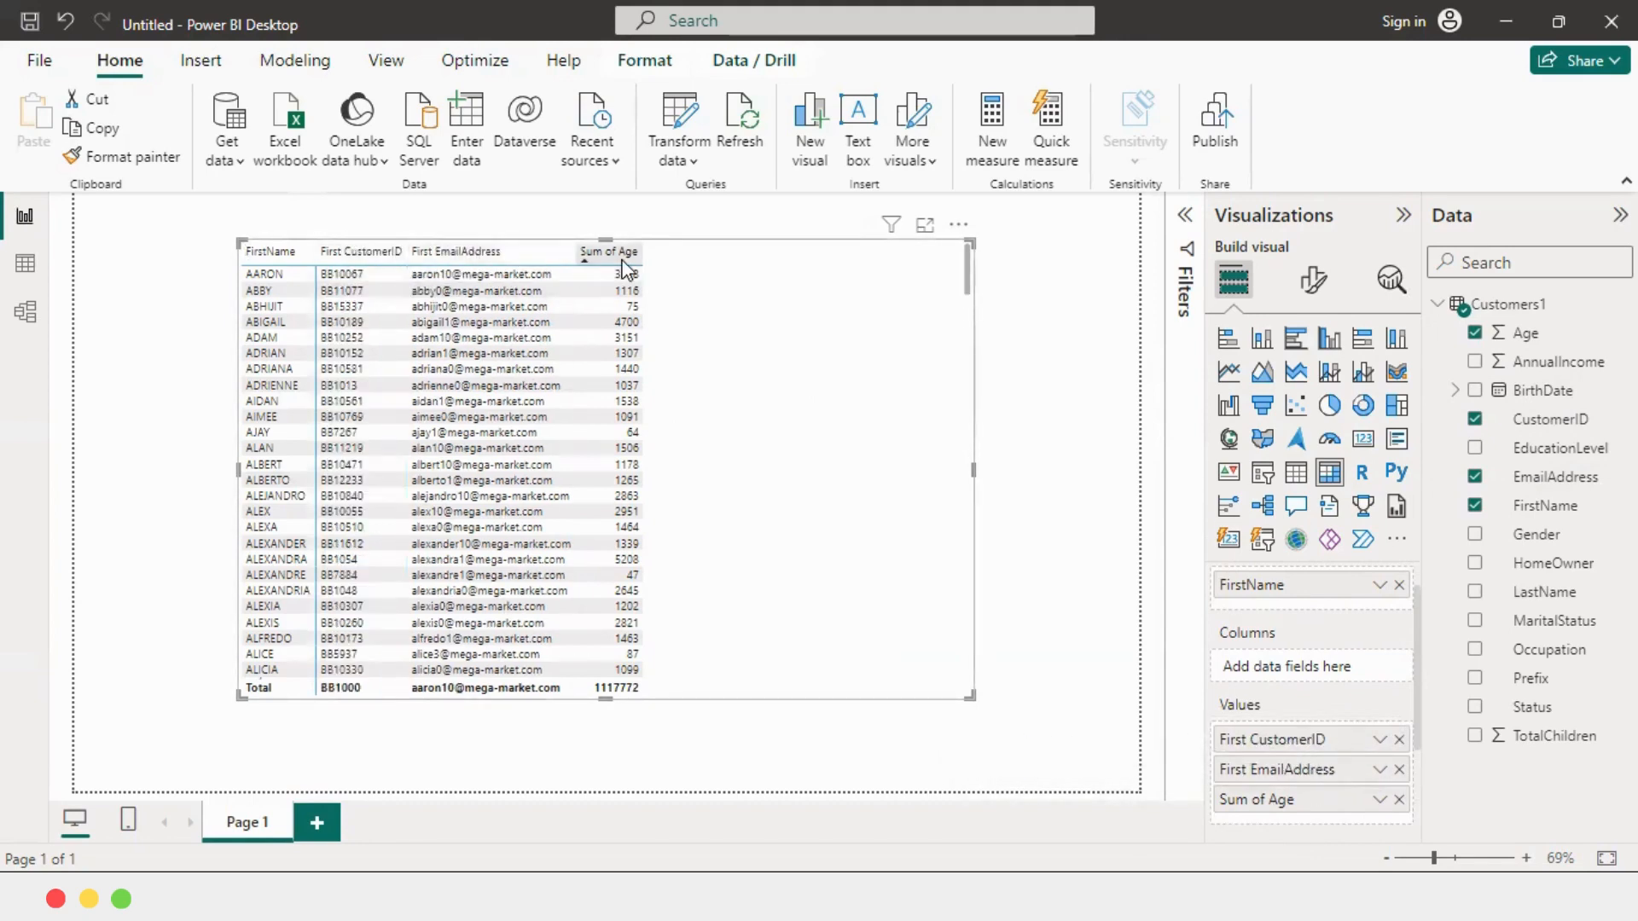
Replace Age with AnnualIncome in the matrix values, and resize the visual to fit its columns with slightly more height.
left_click(1399, 800)
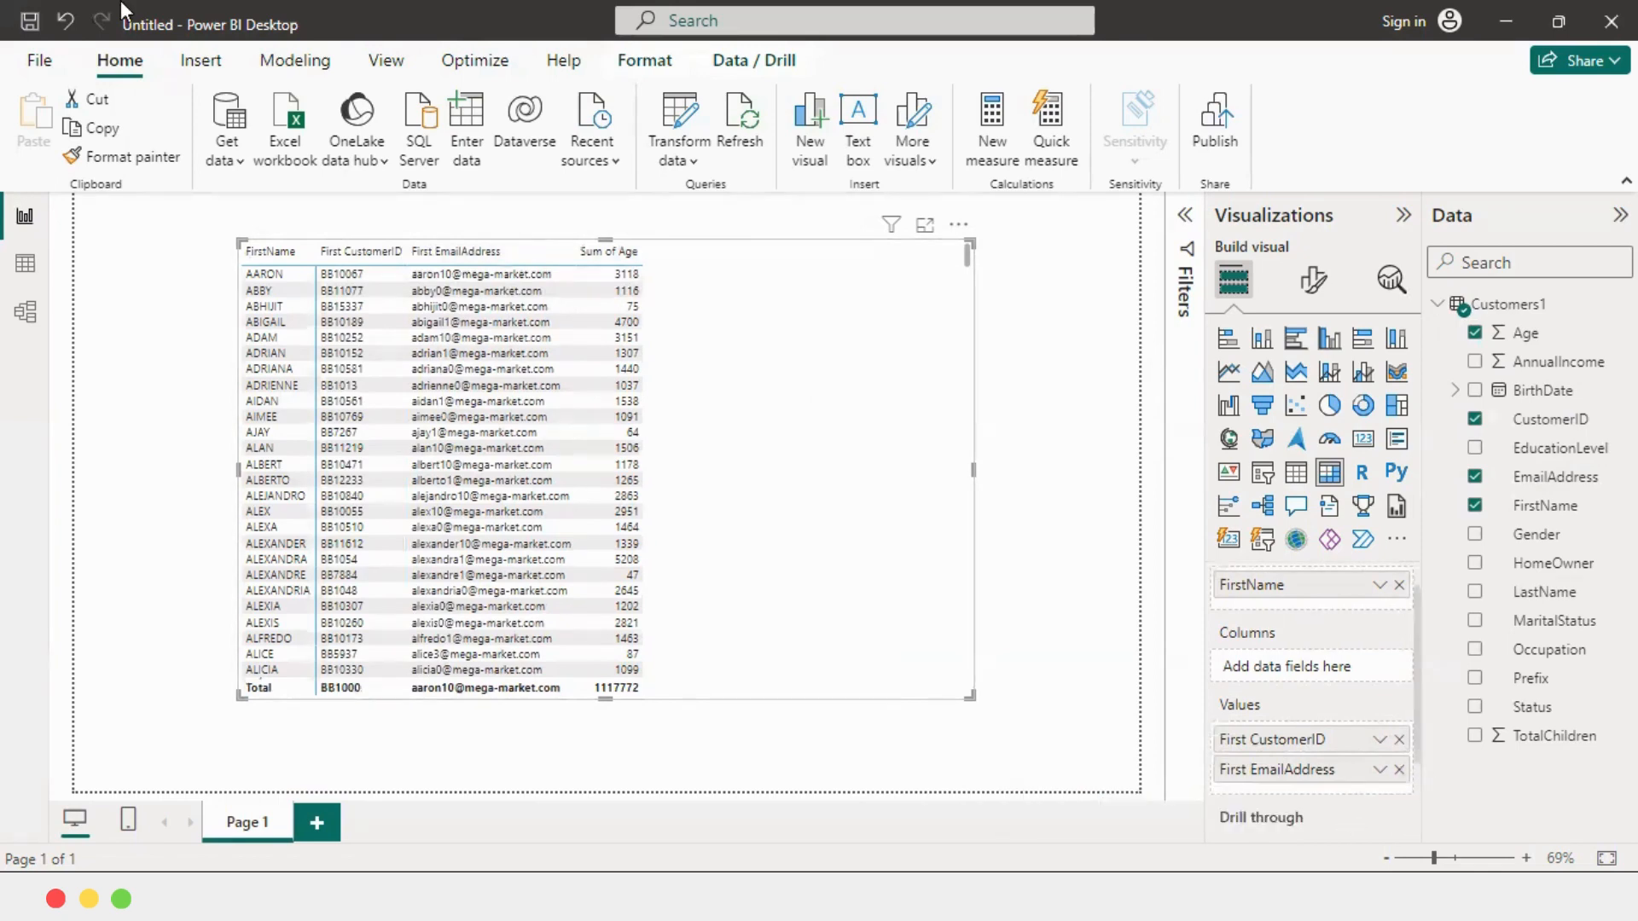
left_click_drag(1545, 379, 1426, 743)
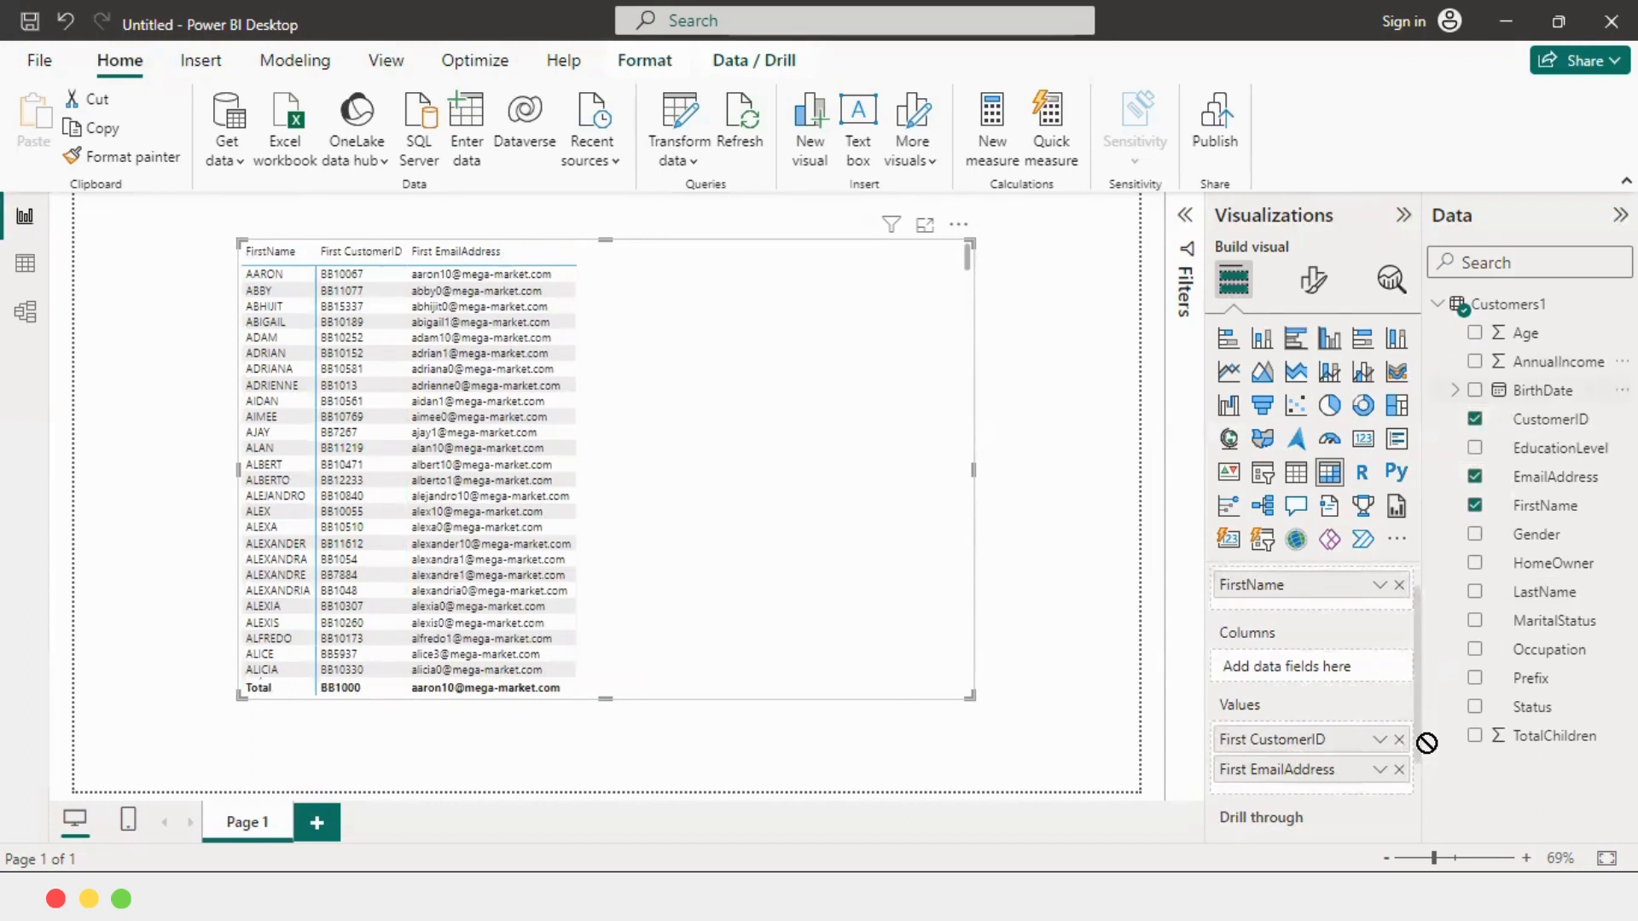
left_click_drag(1426, 743, 1332, 785)
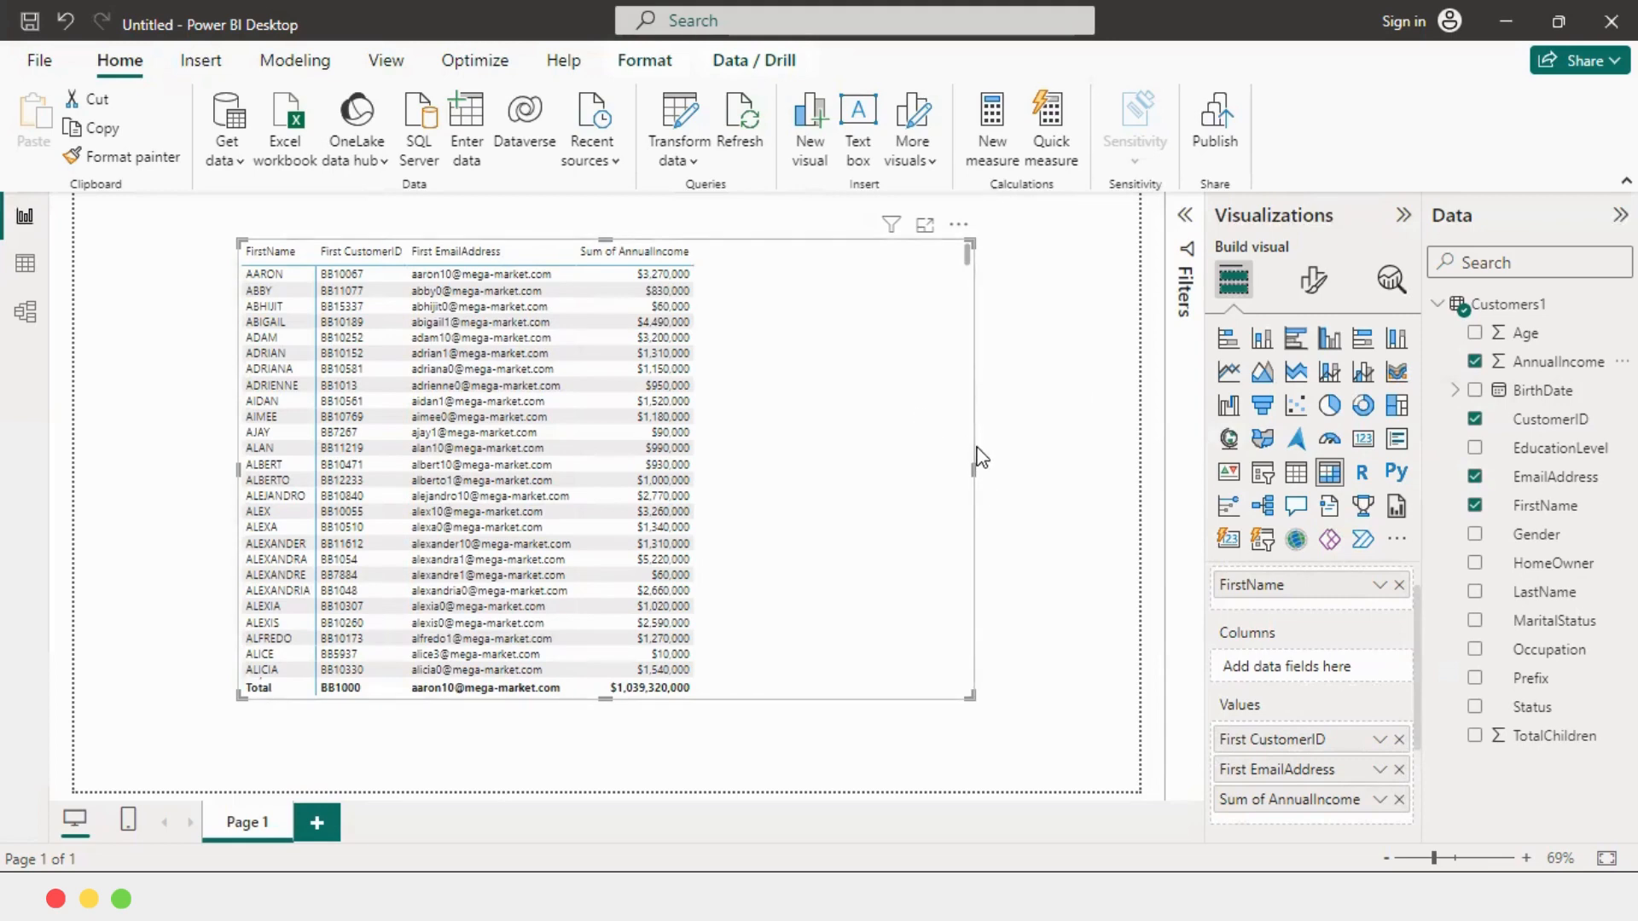
left_click_drag(973, 470, 704, 512)
left_click_drag(703, 698, 723, 731)
Examine the matrix's customer rows and its total row for the summed annual income up close.
scroll(529, 581, "up", 5, "ctrl")
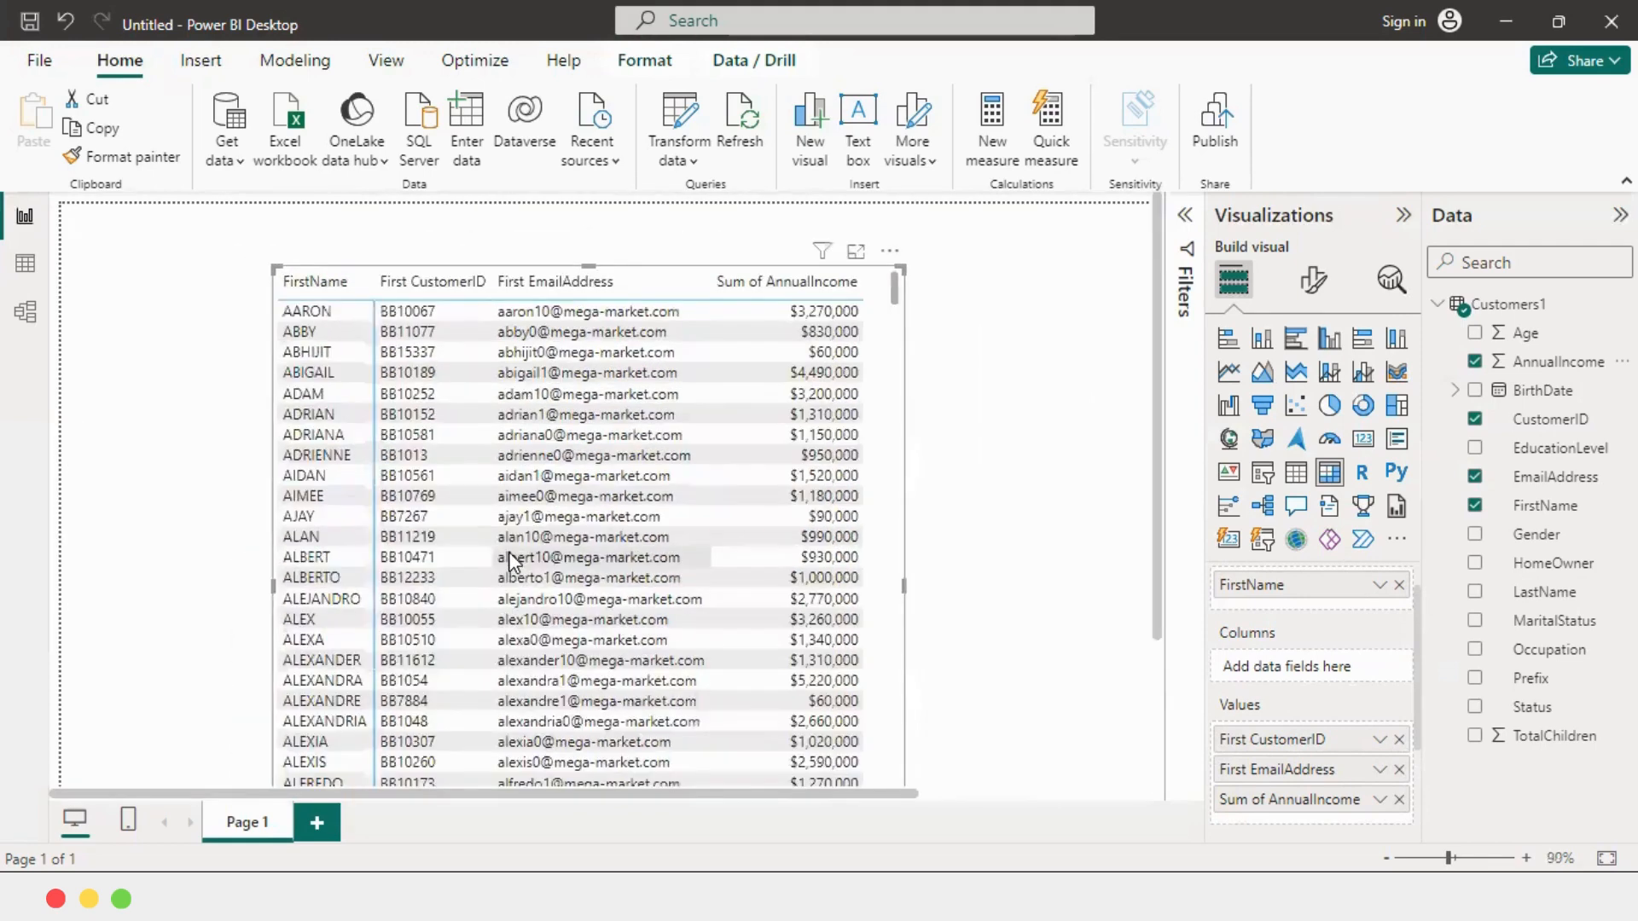
left_click_drag(666, 793, 803, 793)
scroll(580, 367, "down", 2)
scroll(640, 365, "up", 2)
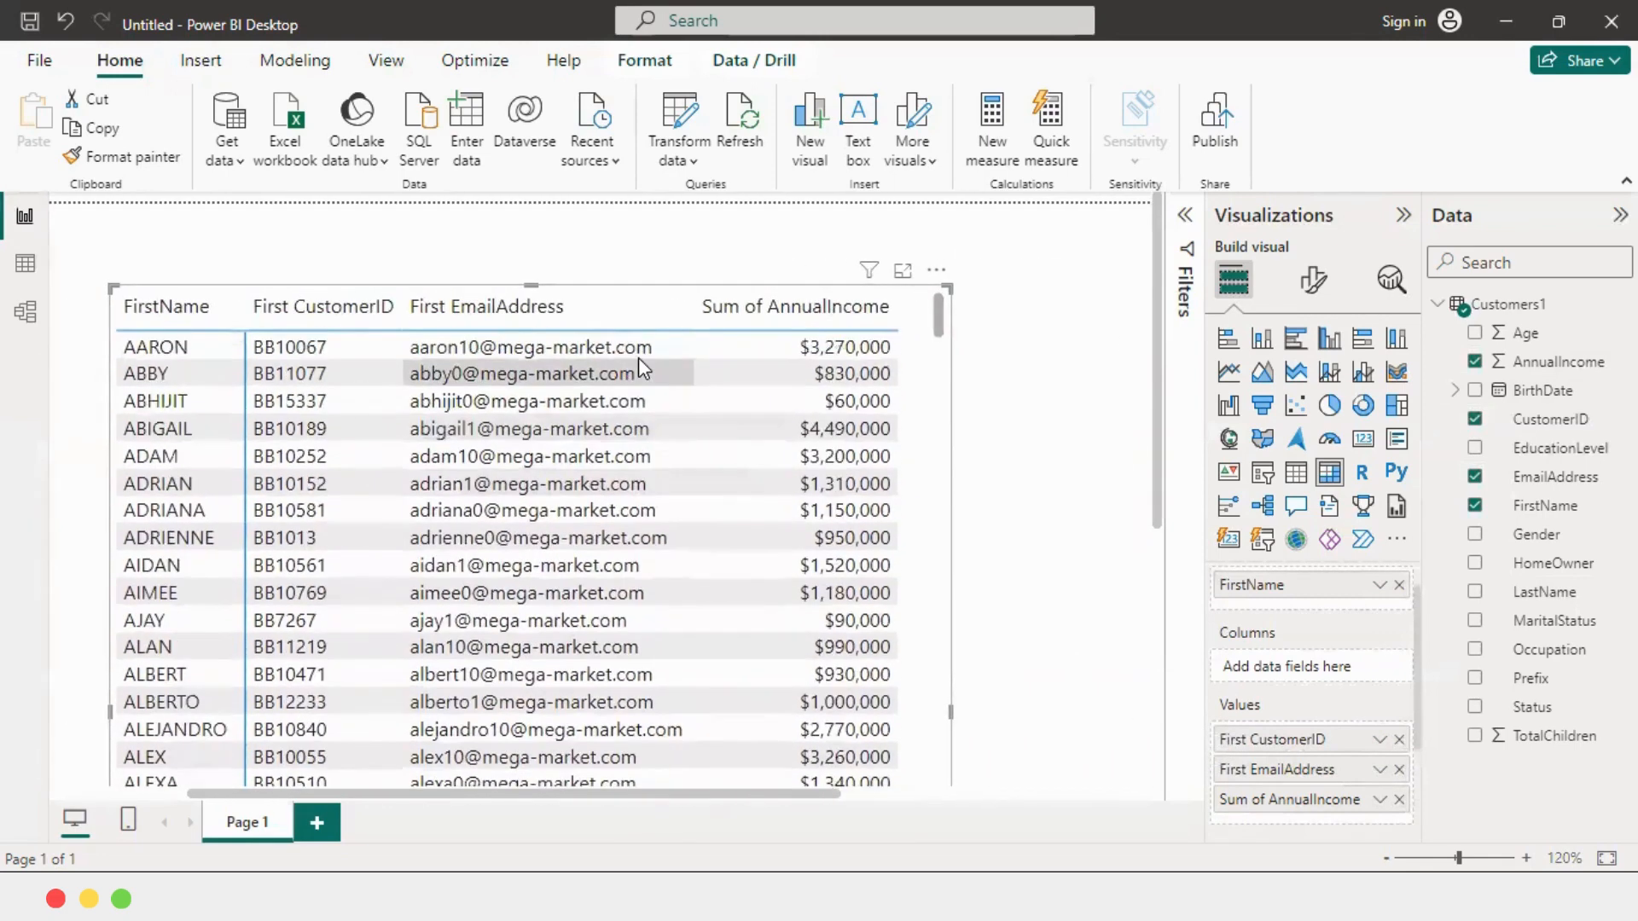
scroll(638, 356, "down", 2)
scroll(638, 356, "up", 2)
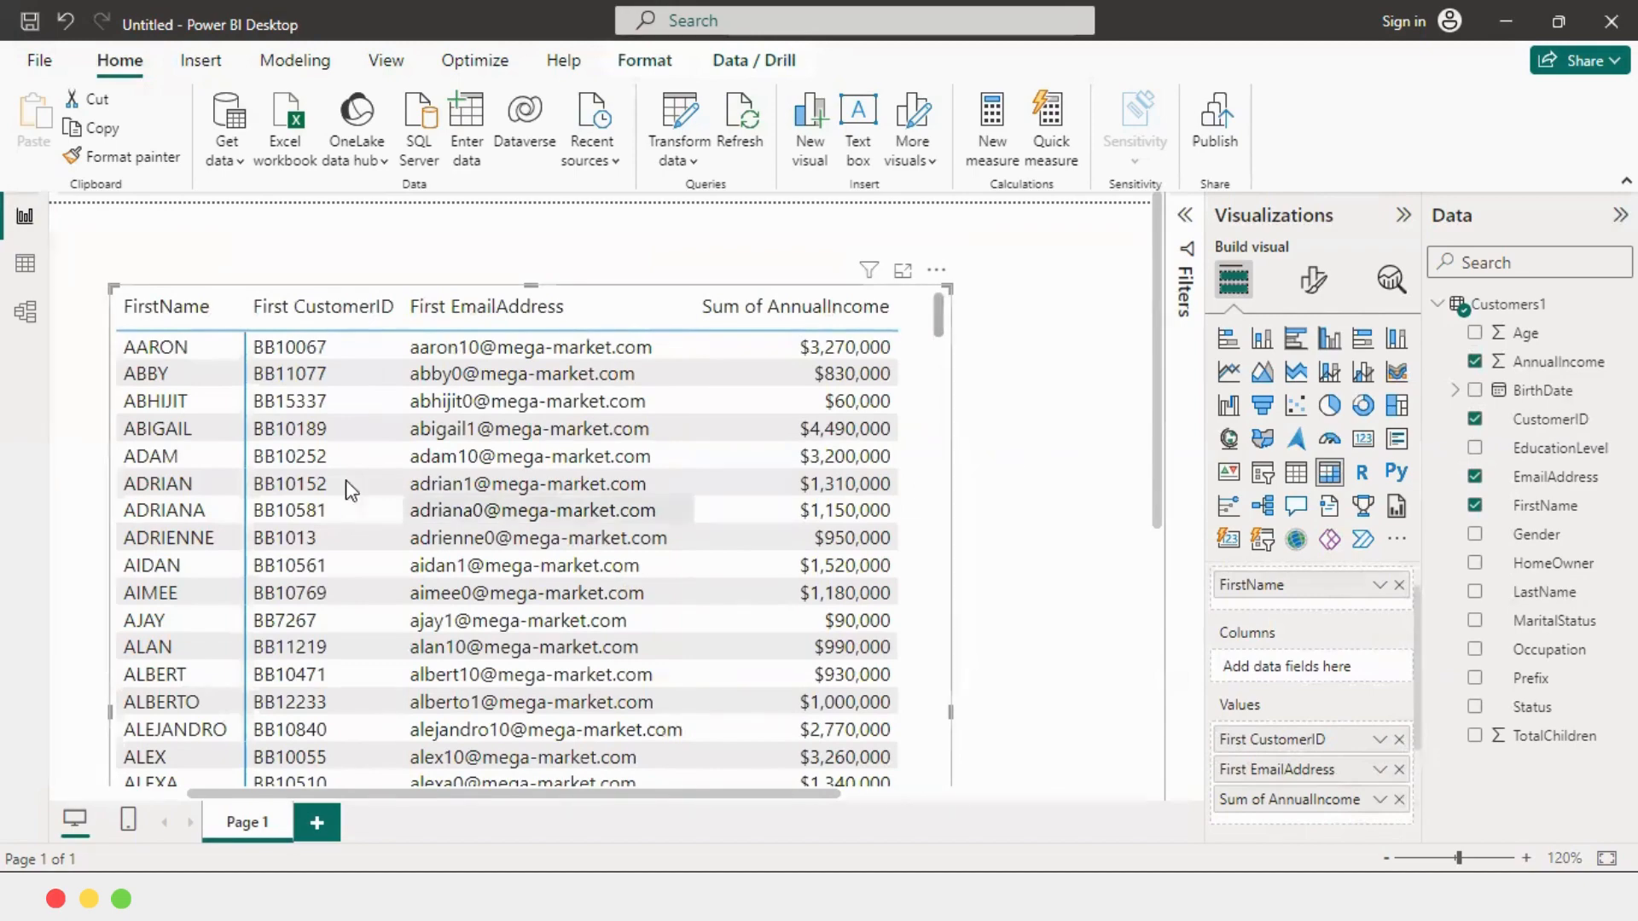
scroll(186, 414, "down", 20)
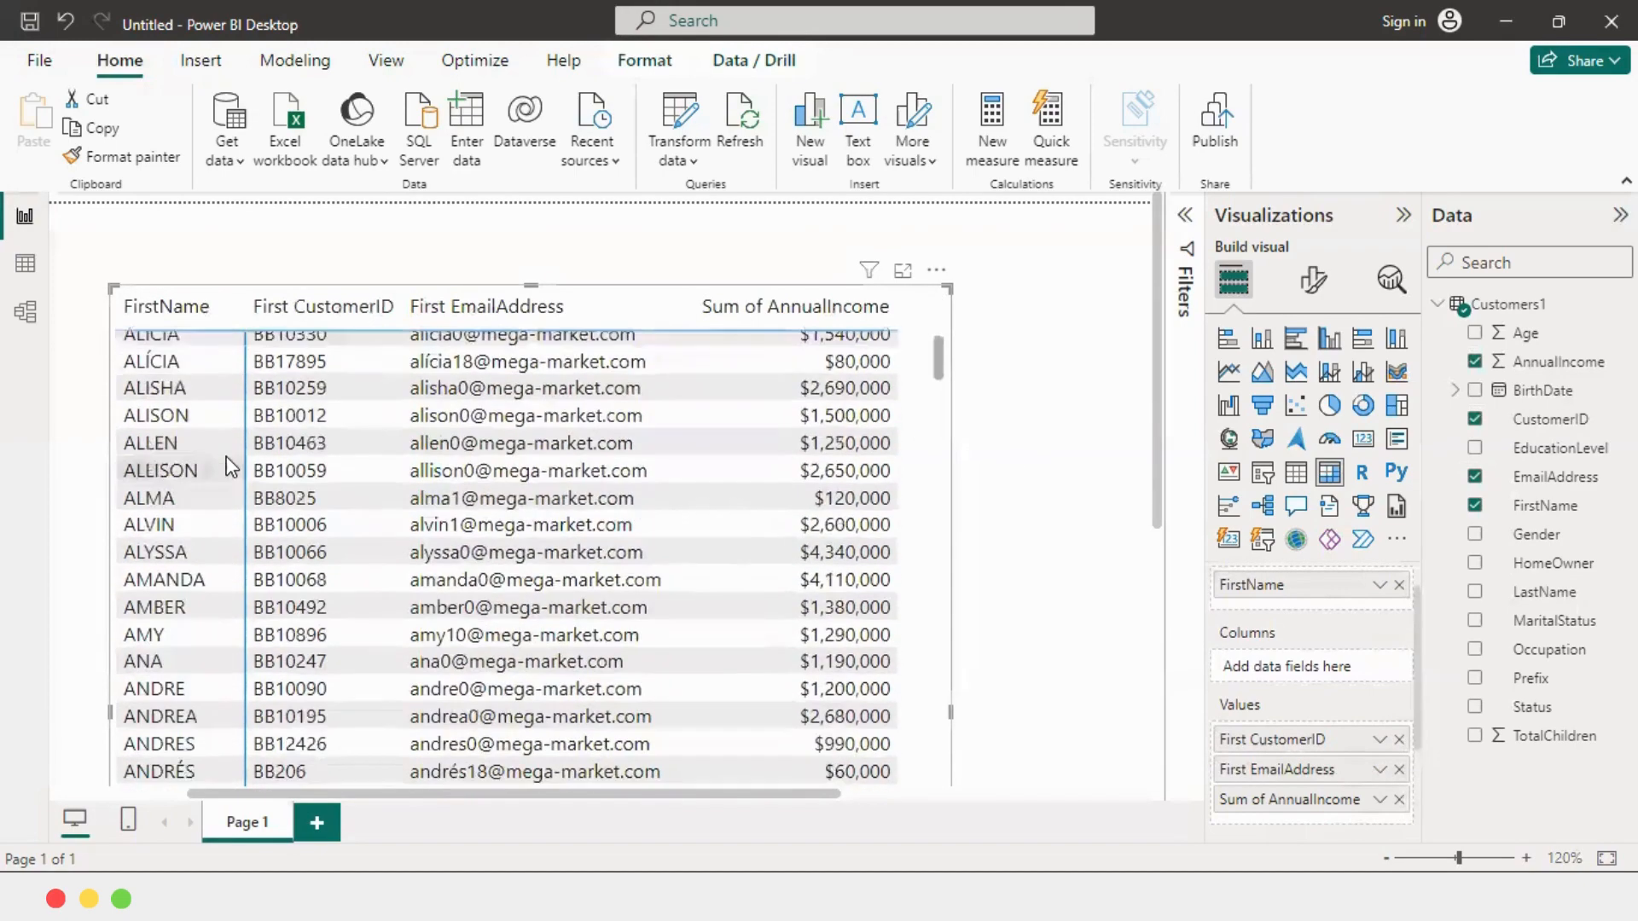
scroll(230, 463, "down", 20)
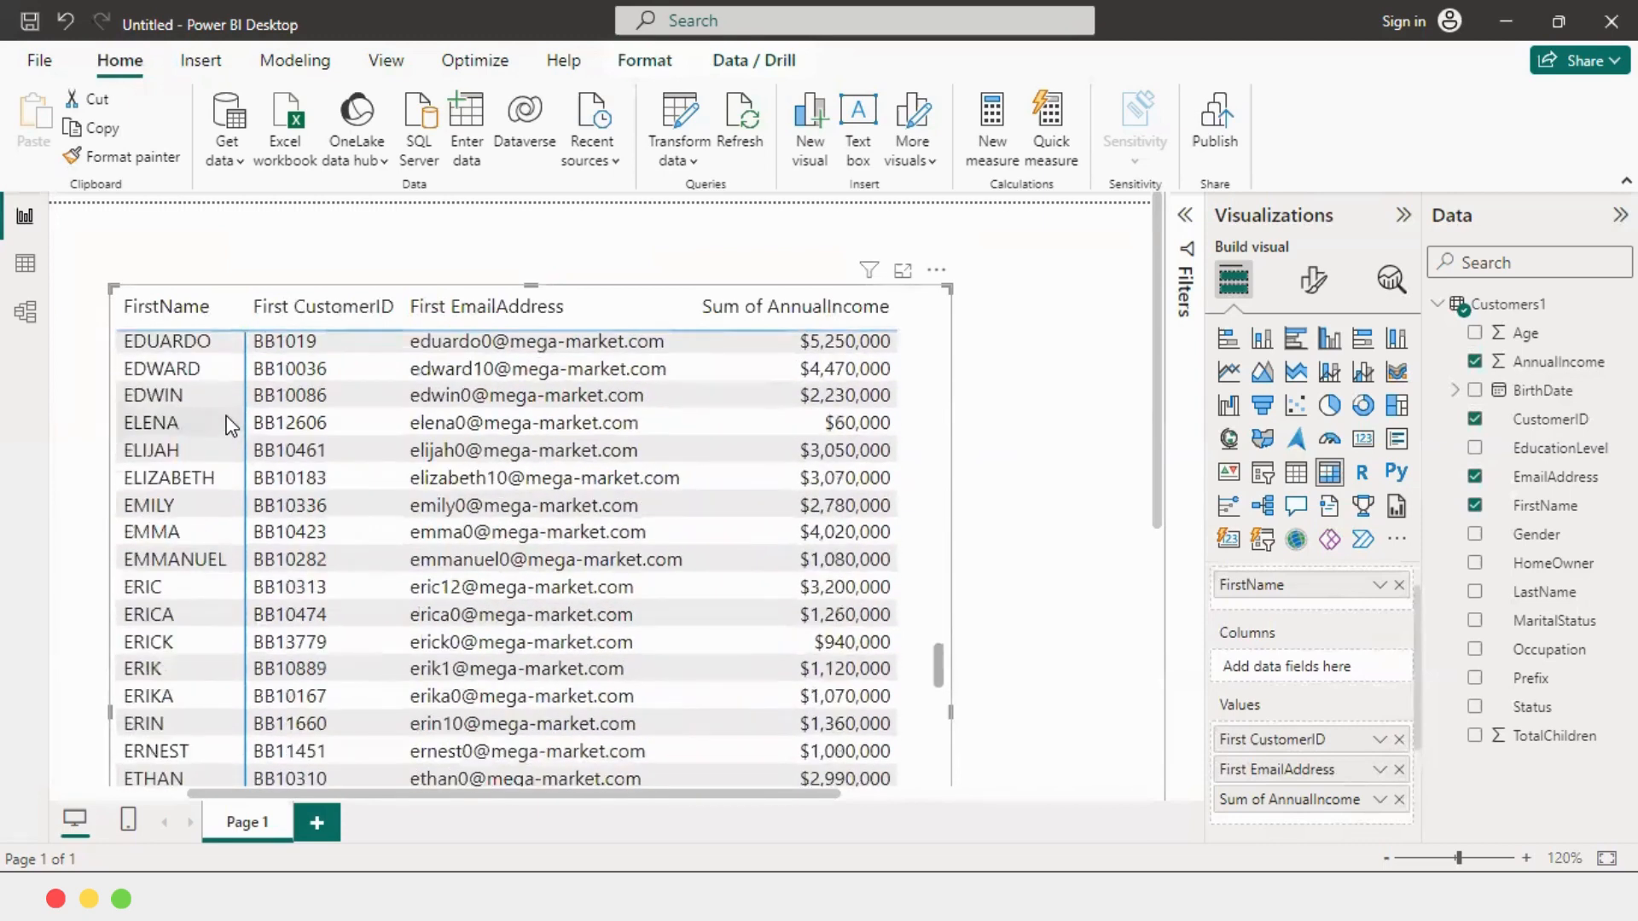
left_click_drag(1160, 379, 1161, 642)
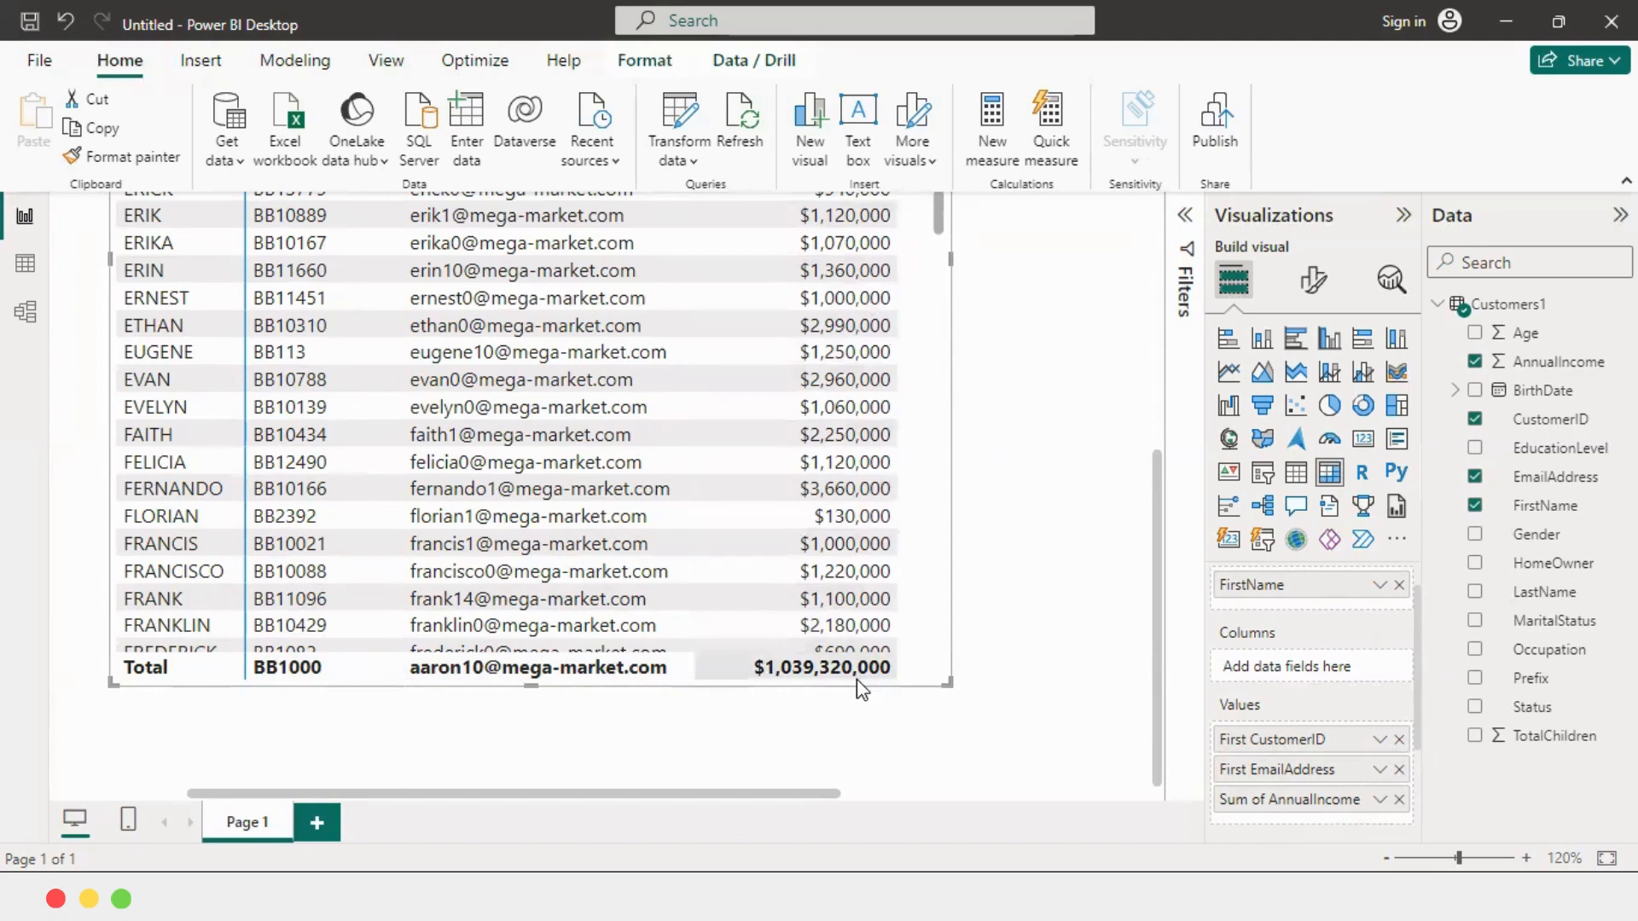
scroll(857, 678, "up", 8)
scroll(1036, 402, "up", 3)
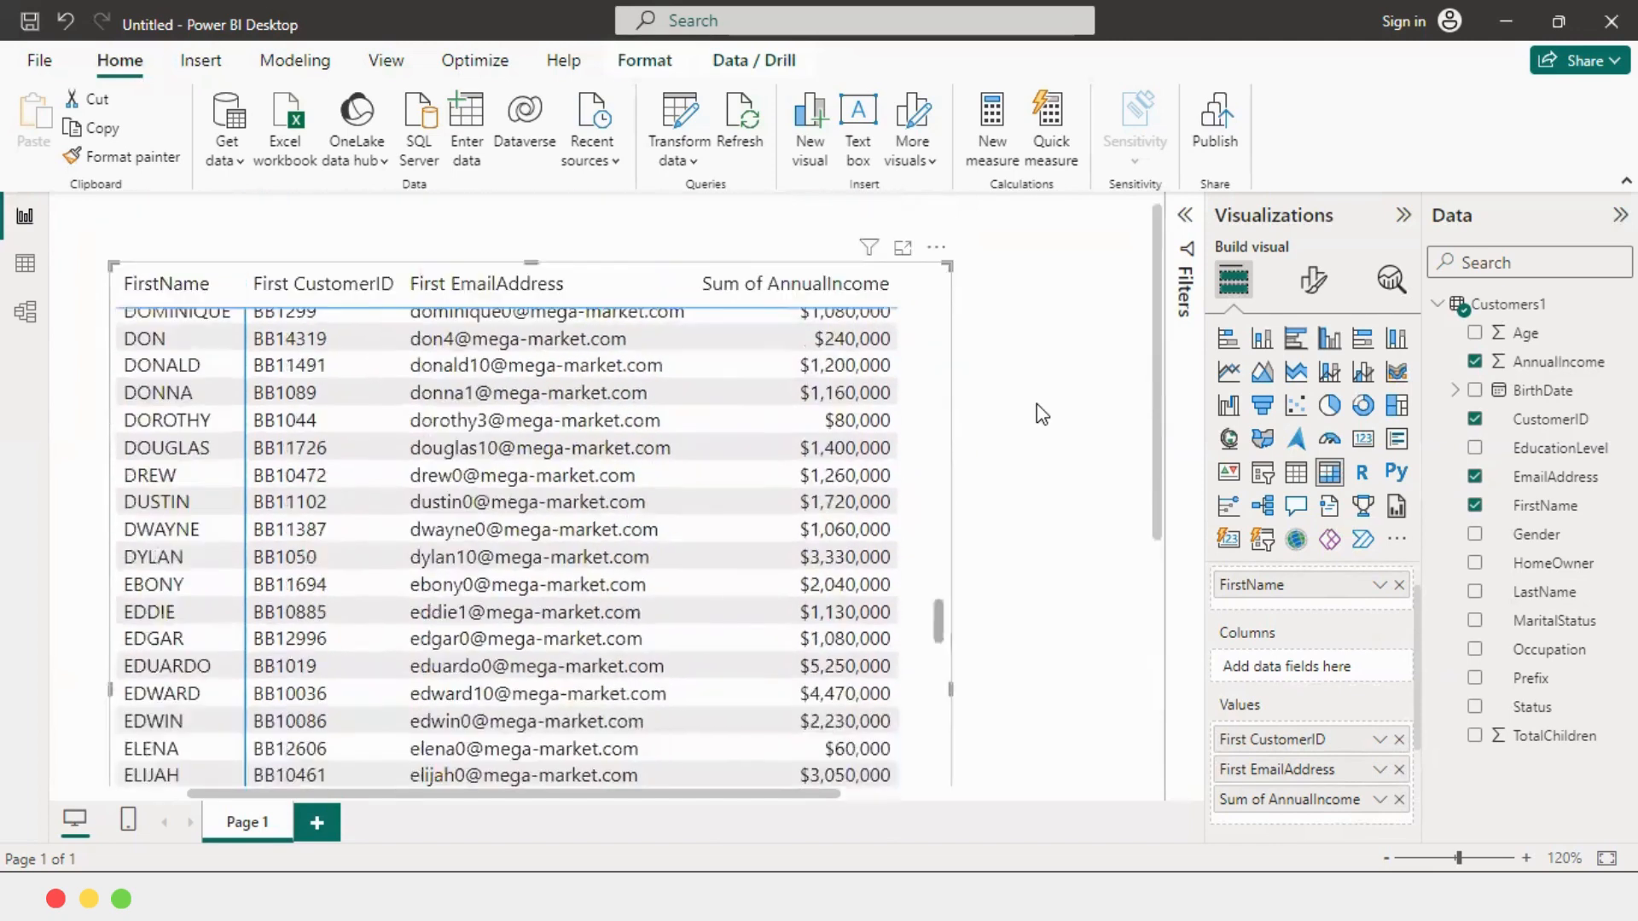
scroll(1036, 405, "down", 5)
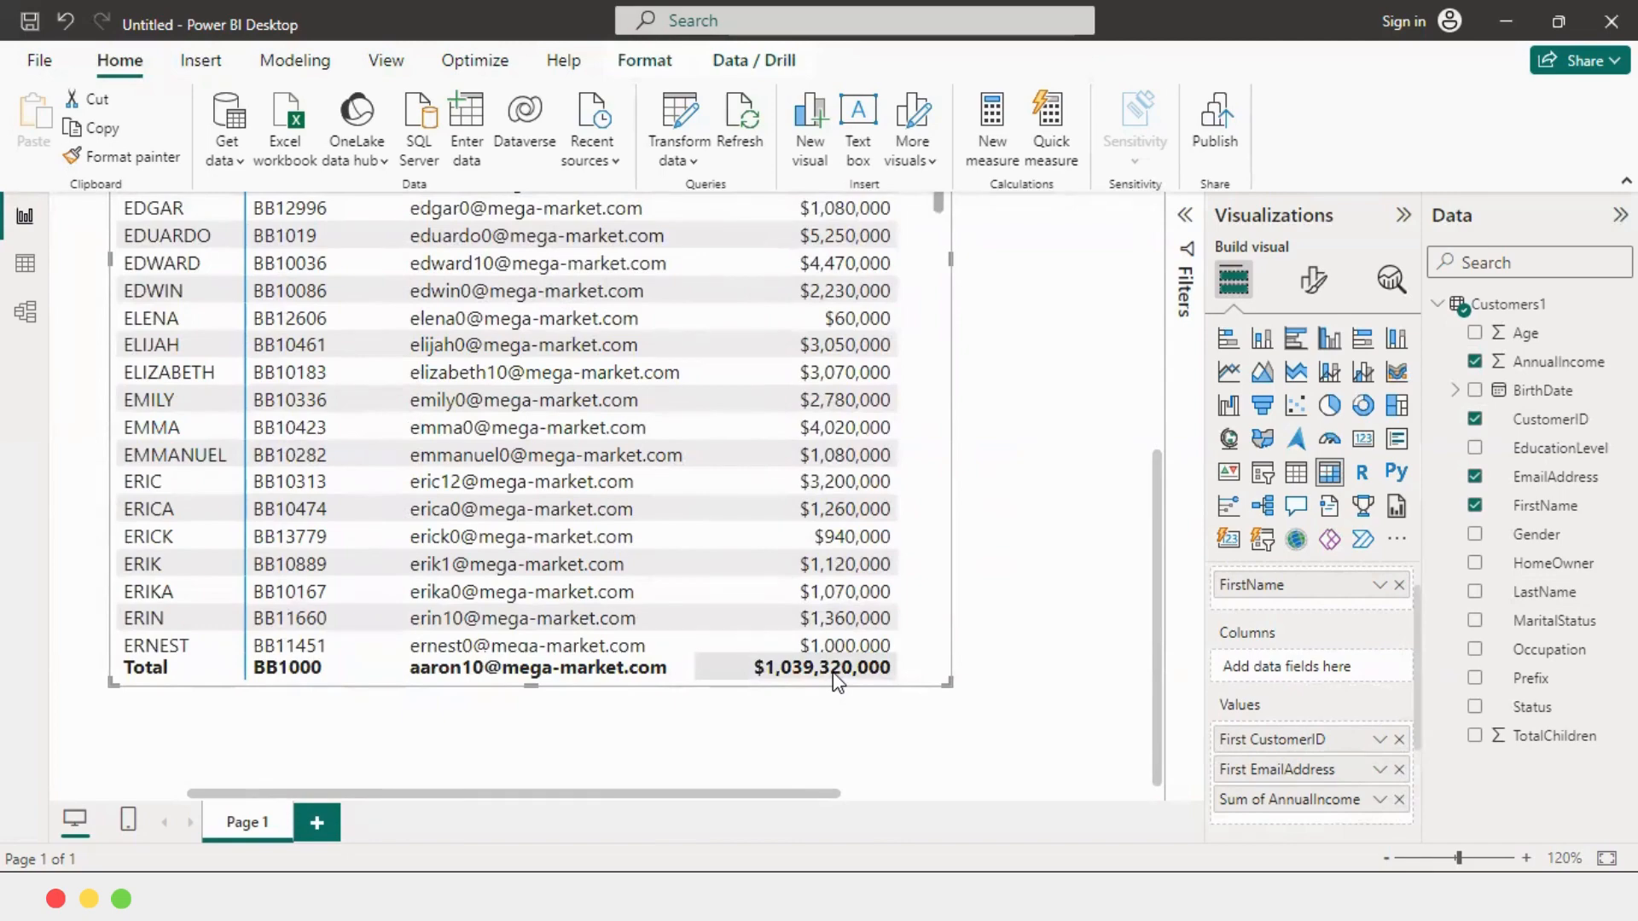
scroll(924, 603, "up", 4)
scroll(1040, 529, "up", 3)
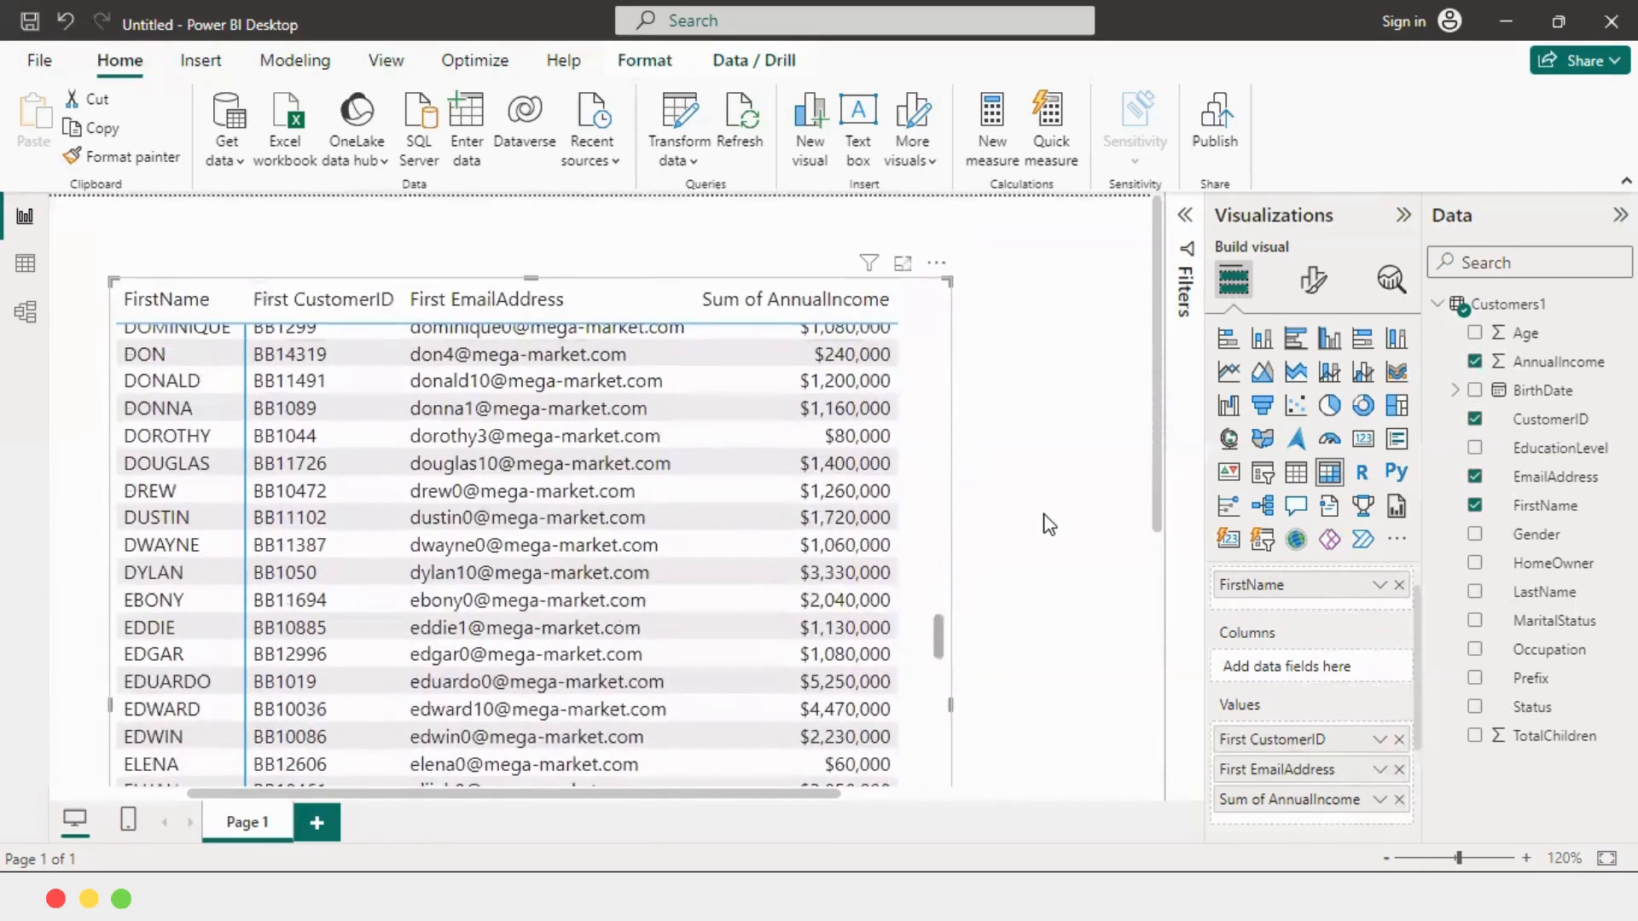
scroll(740, 509, "down", 5, "ctrl")
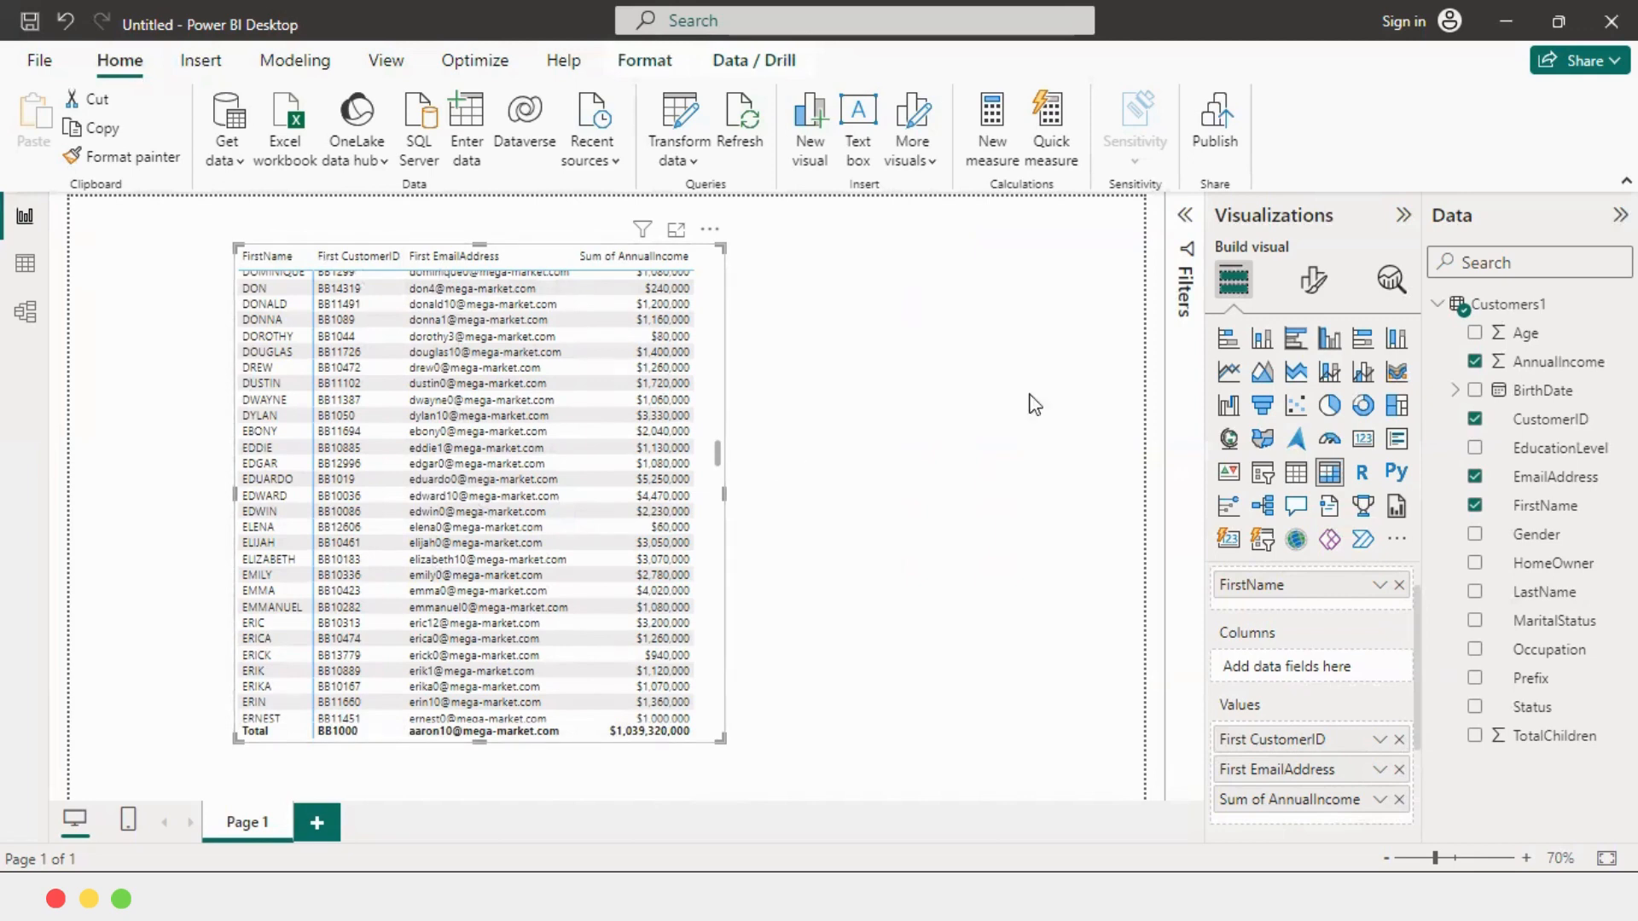
Apply the Bold header style preset to the matrix.
left_click(1314, 282)
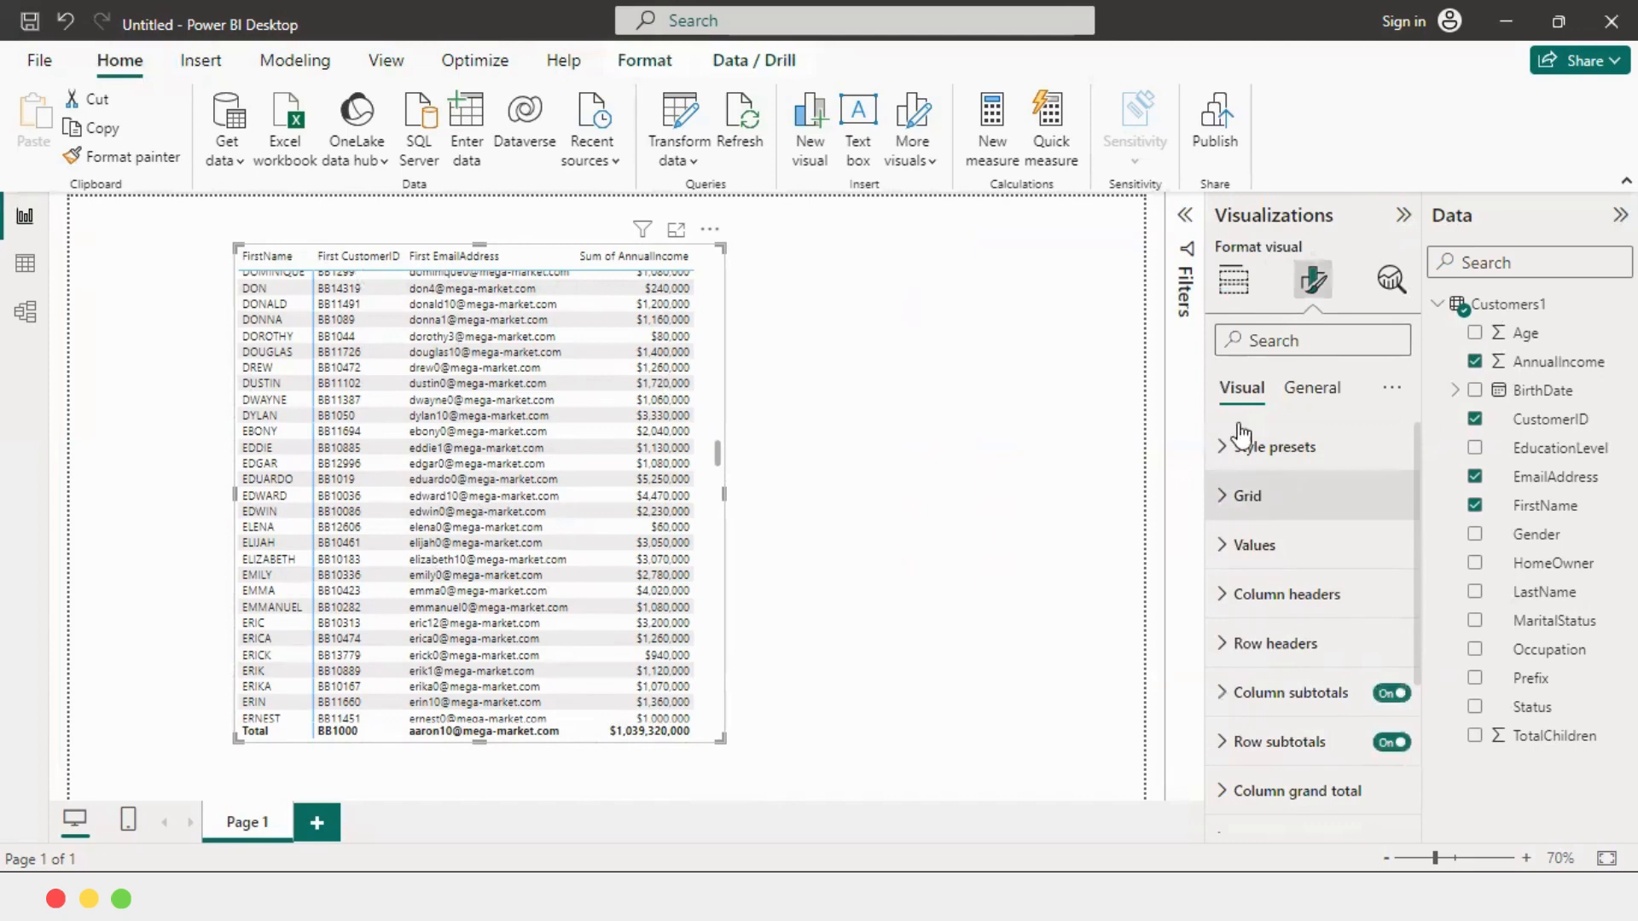
left_click(1225, 452)
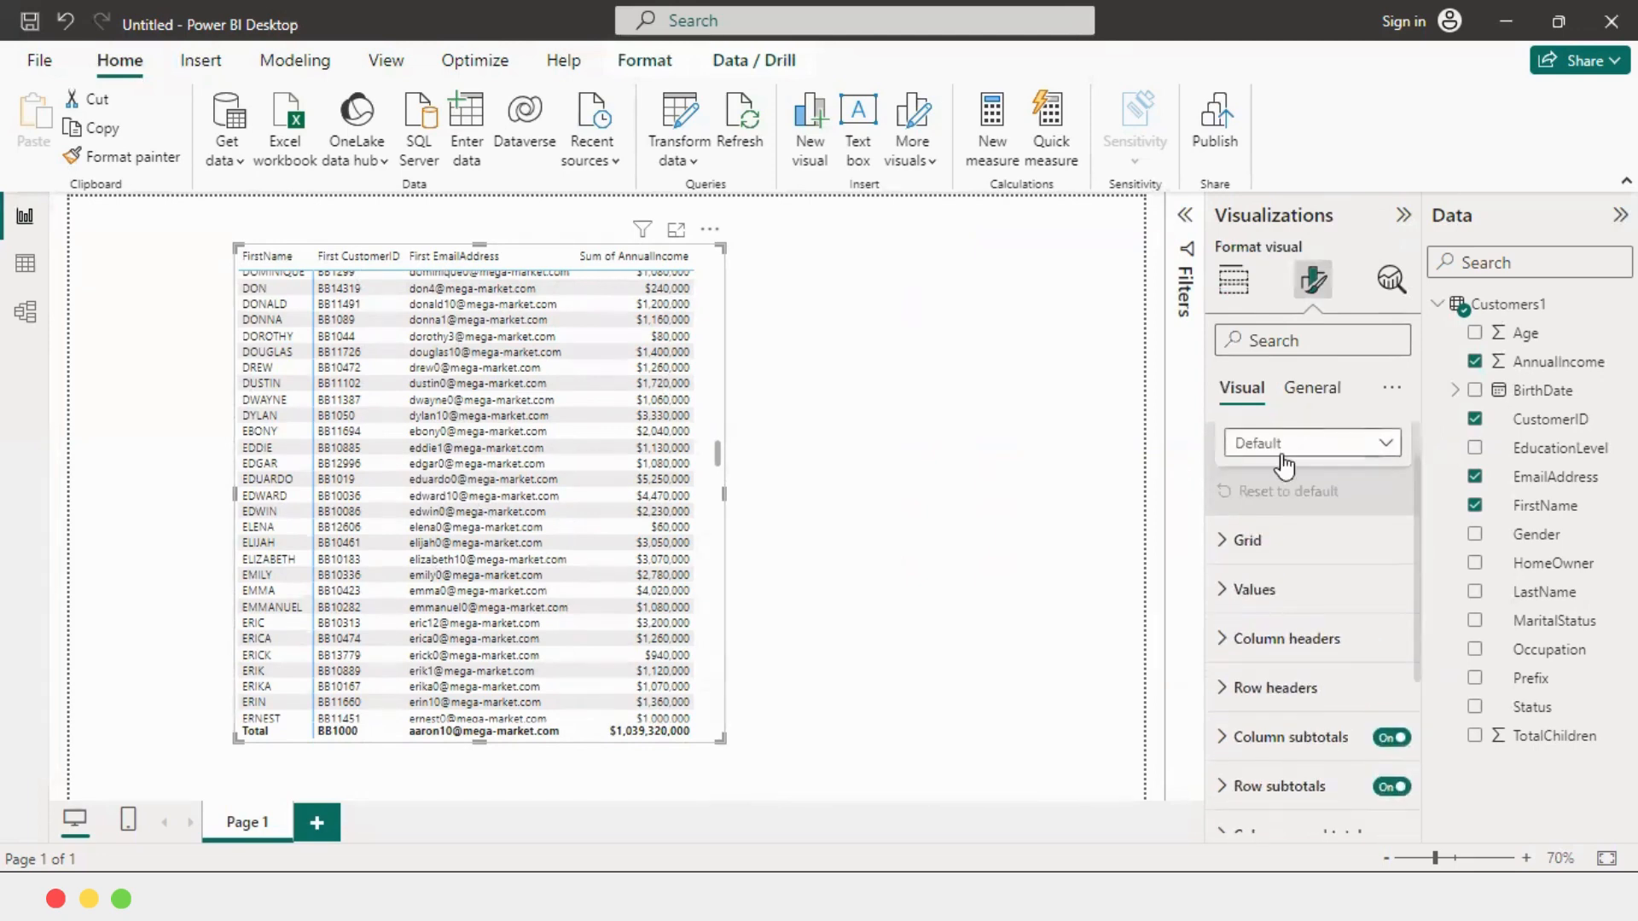
left_click(1282, 452)
left_click(1289, 558)
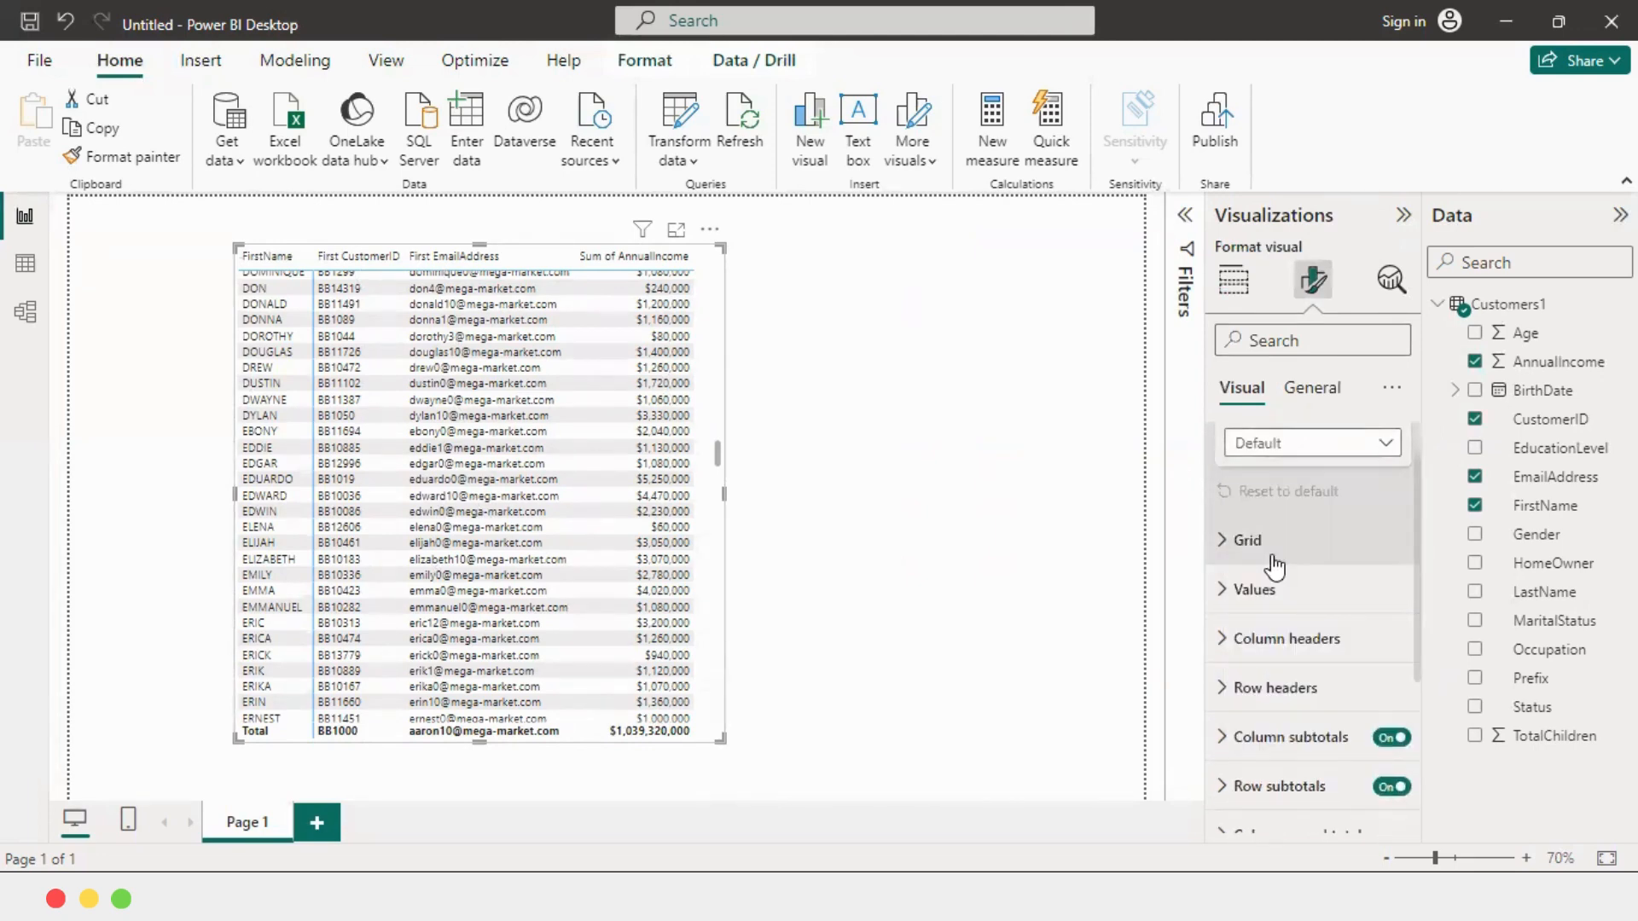
Try the Alternating rows, Contrast alternating rows and Bold header flashy rows style presets on the matrix.
left_click(1298, 452)
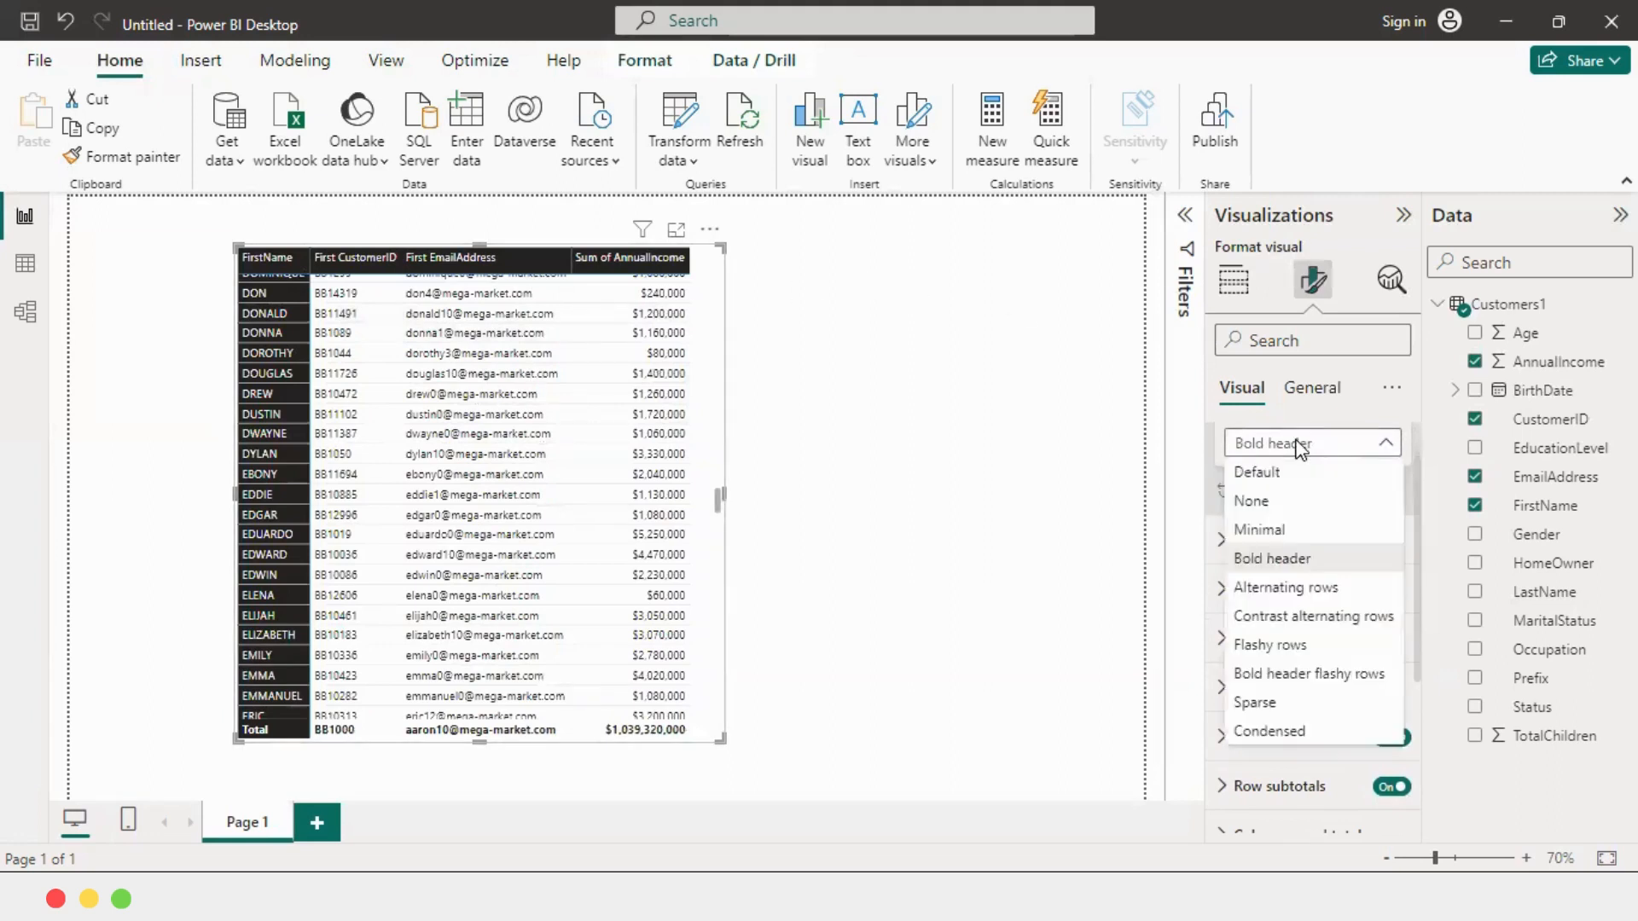
left_click(1254, 586)
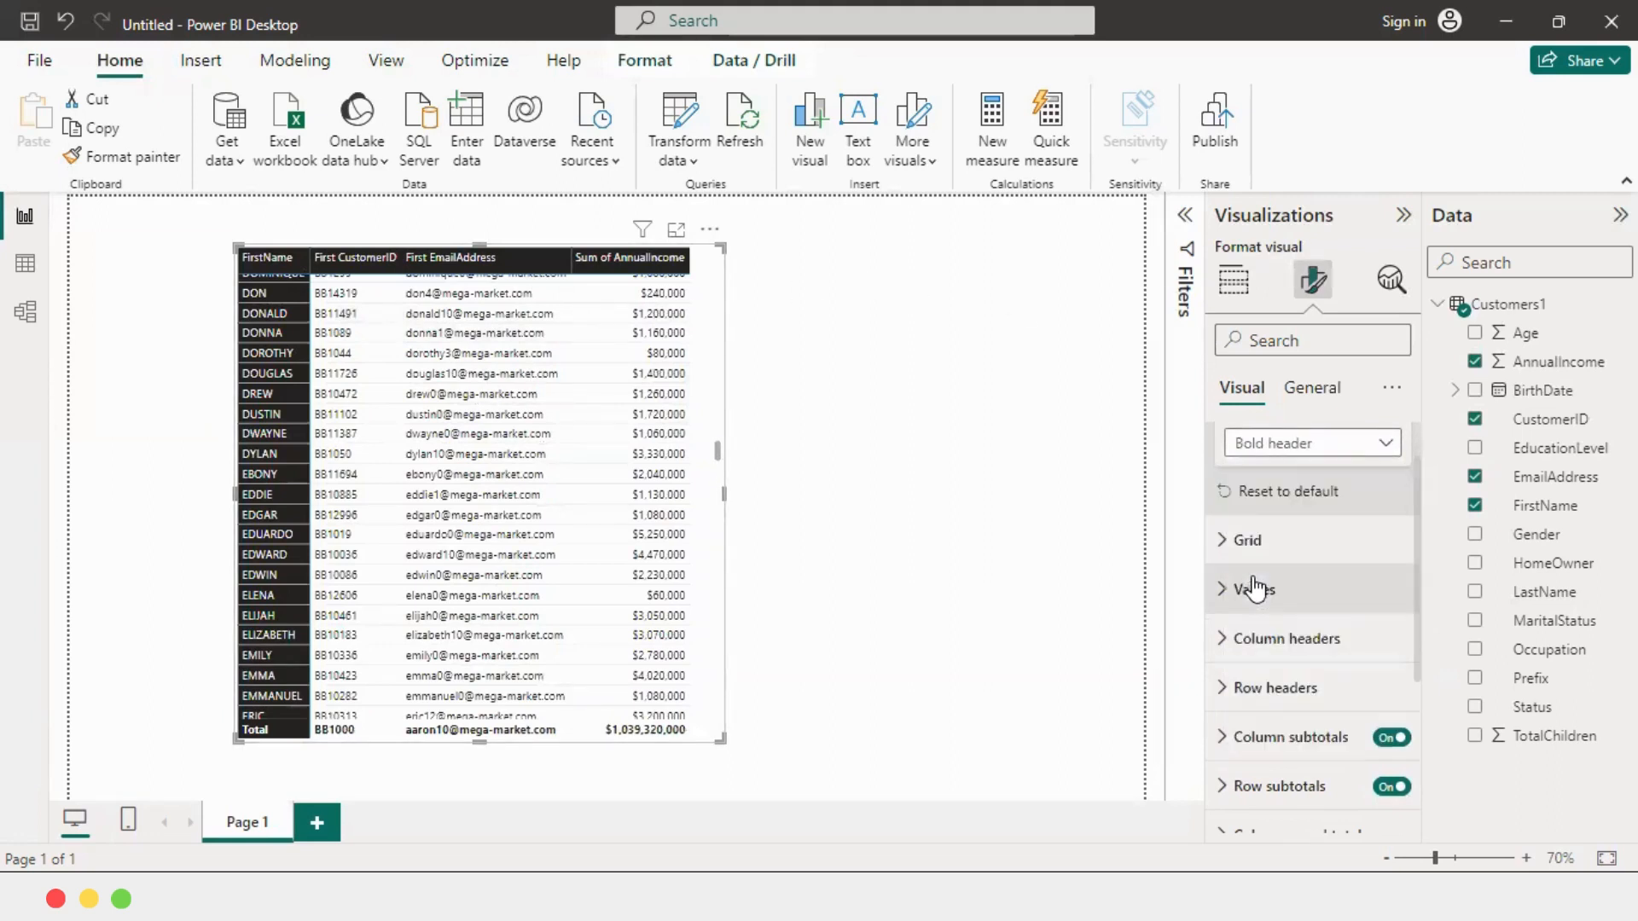
left_click(1314, 447)
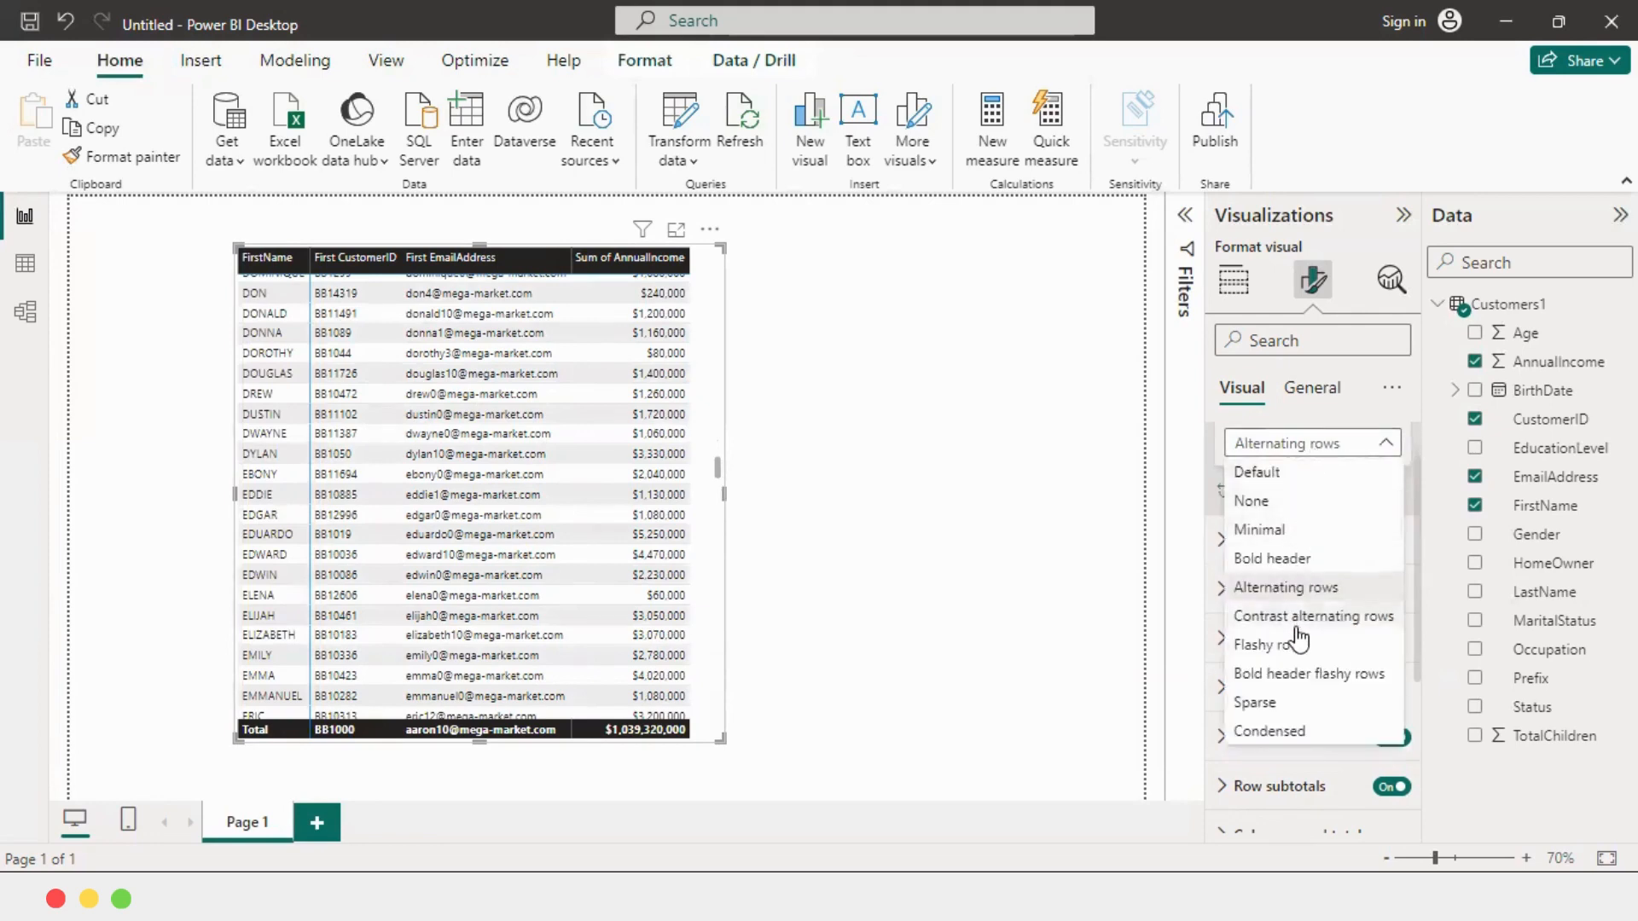
left_click(1296, 616)
left_click(1313, 451)
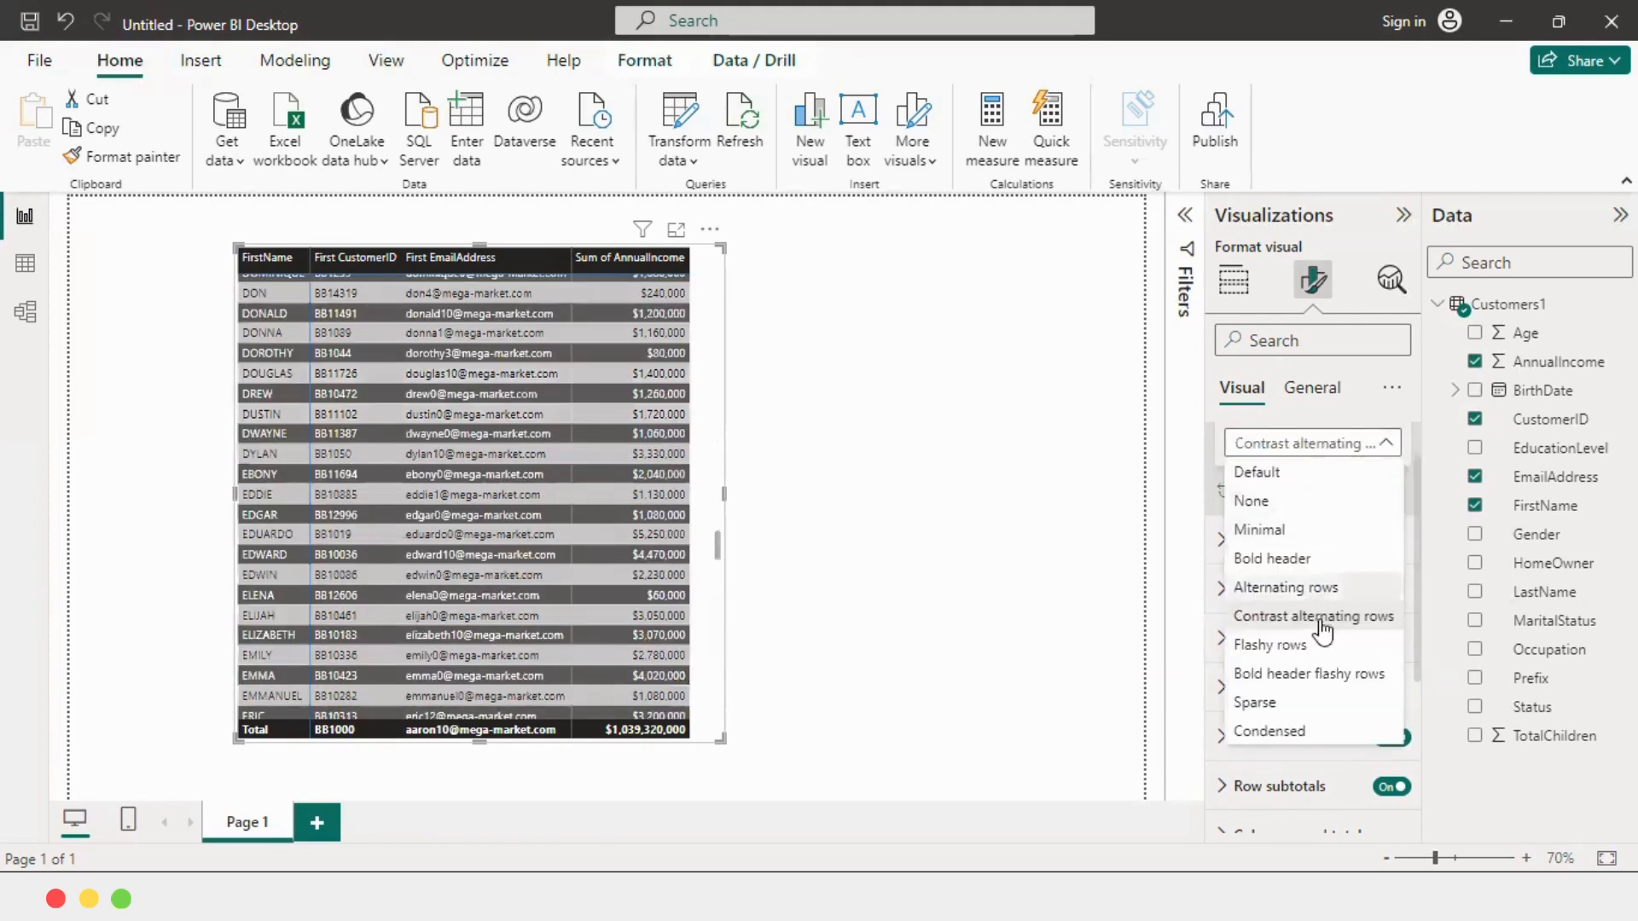
left_click(1318, 673)
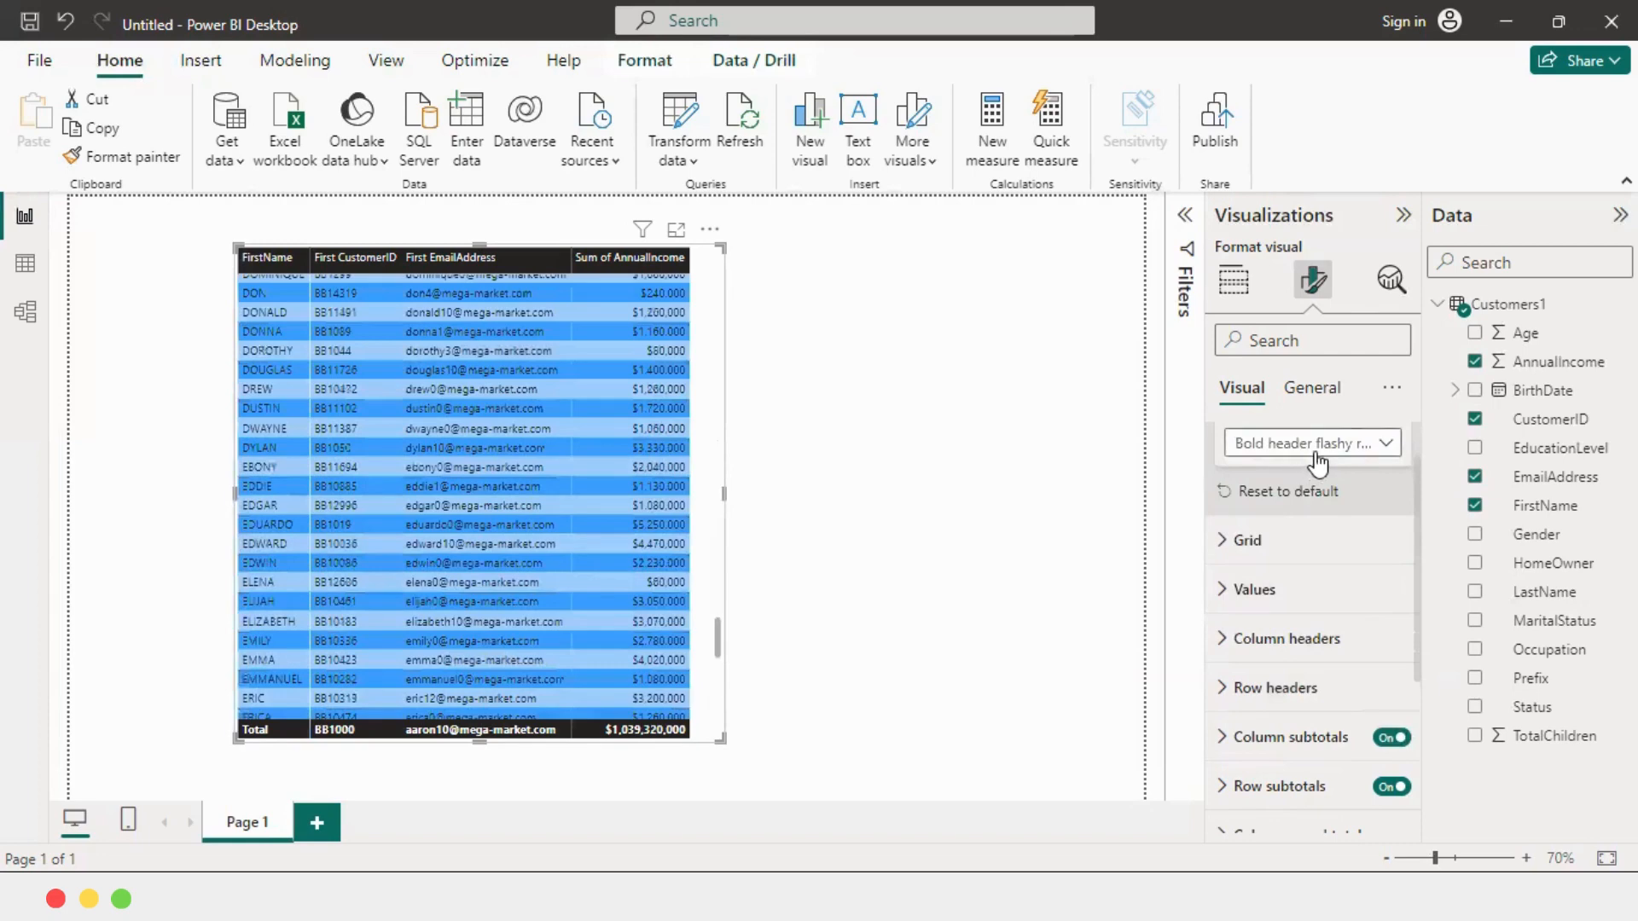
Set the matrix's style preset back to Default.
left_click(1315, 450)
left_click(1317, 474)
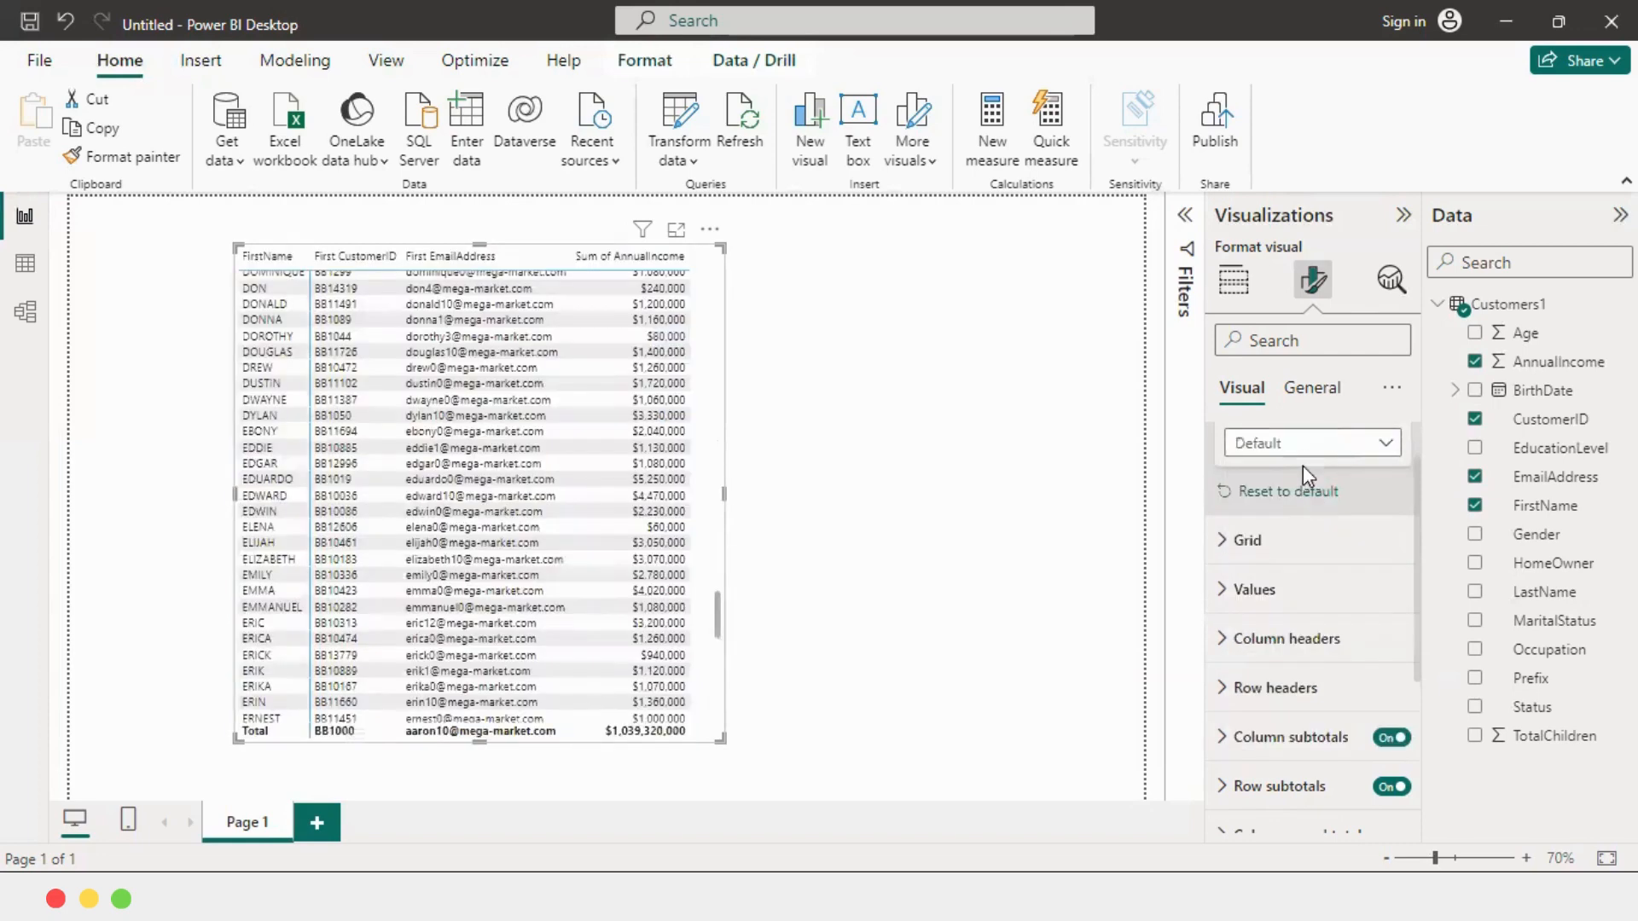
scroll(520, 281, "up", 1)
scroll(1206, 468, "up", 1)
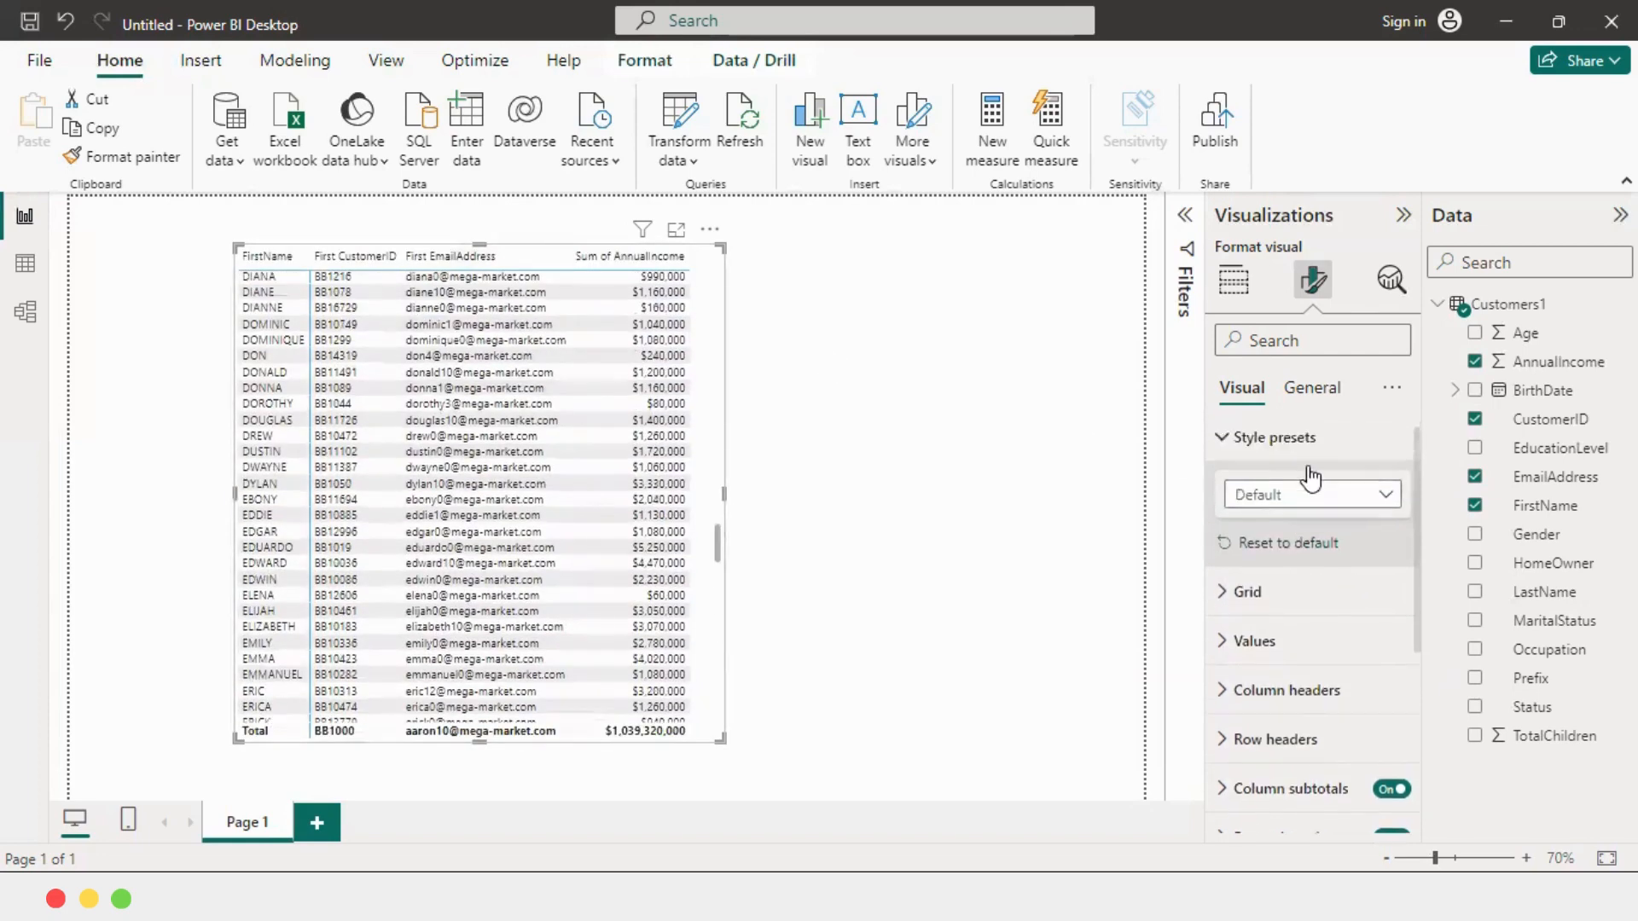
Try blue horizontal gridlines on the matrix, then switch the horizontal gridlines off again.
left_click(1294, 621)
scroll(1339, 534, "down", 1)
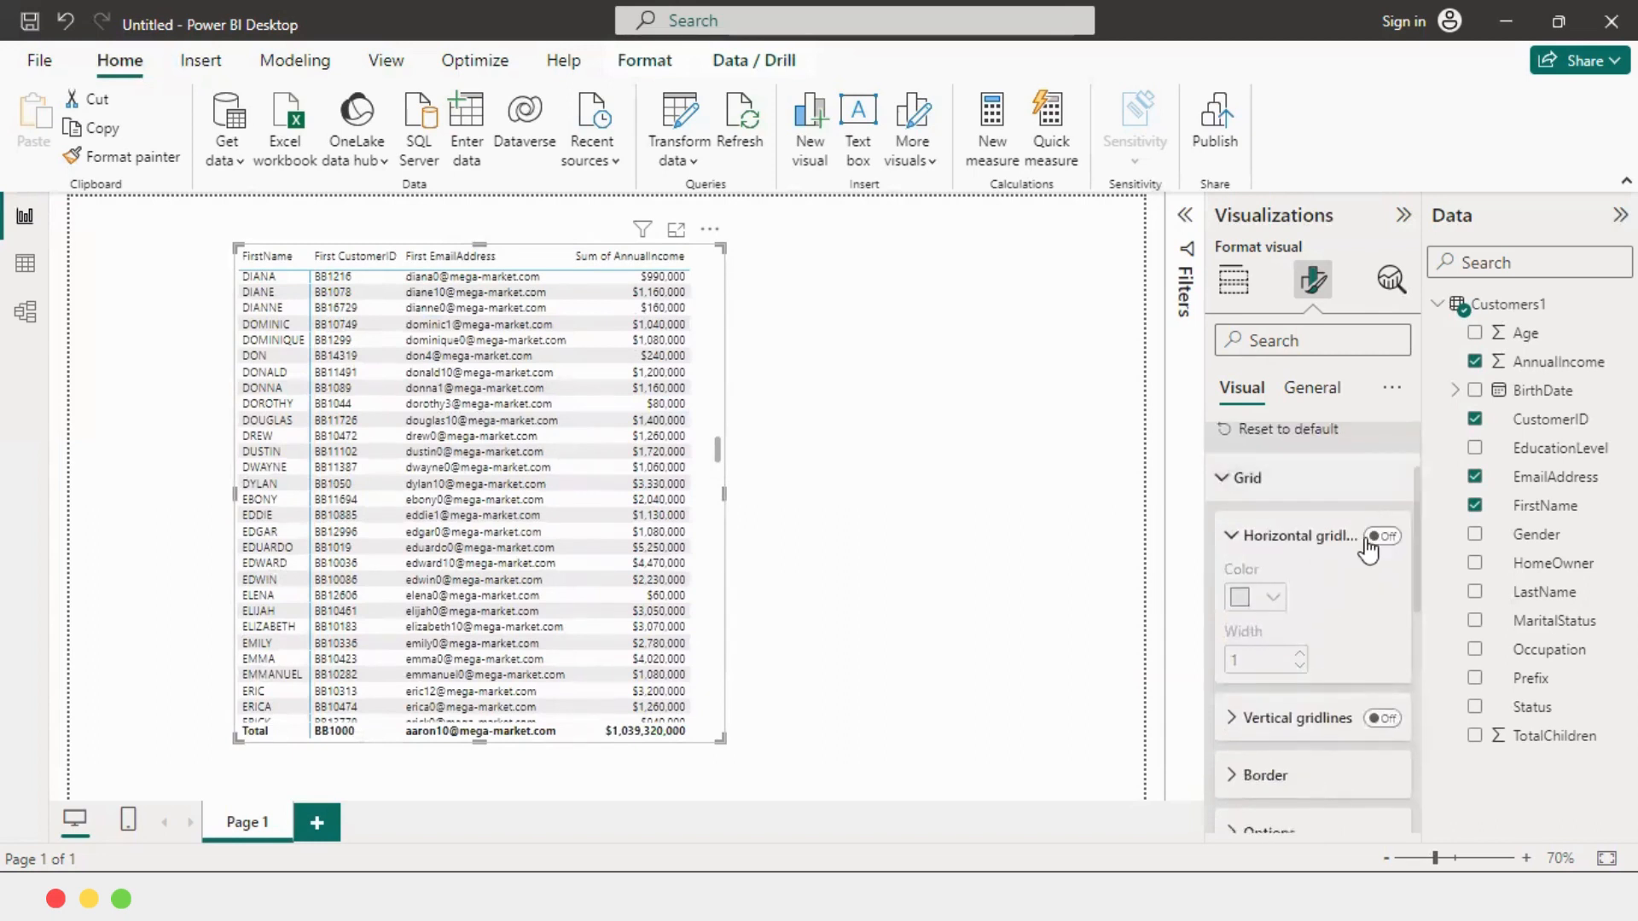
left_click(1377, 539)
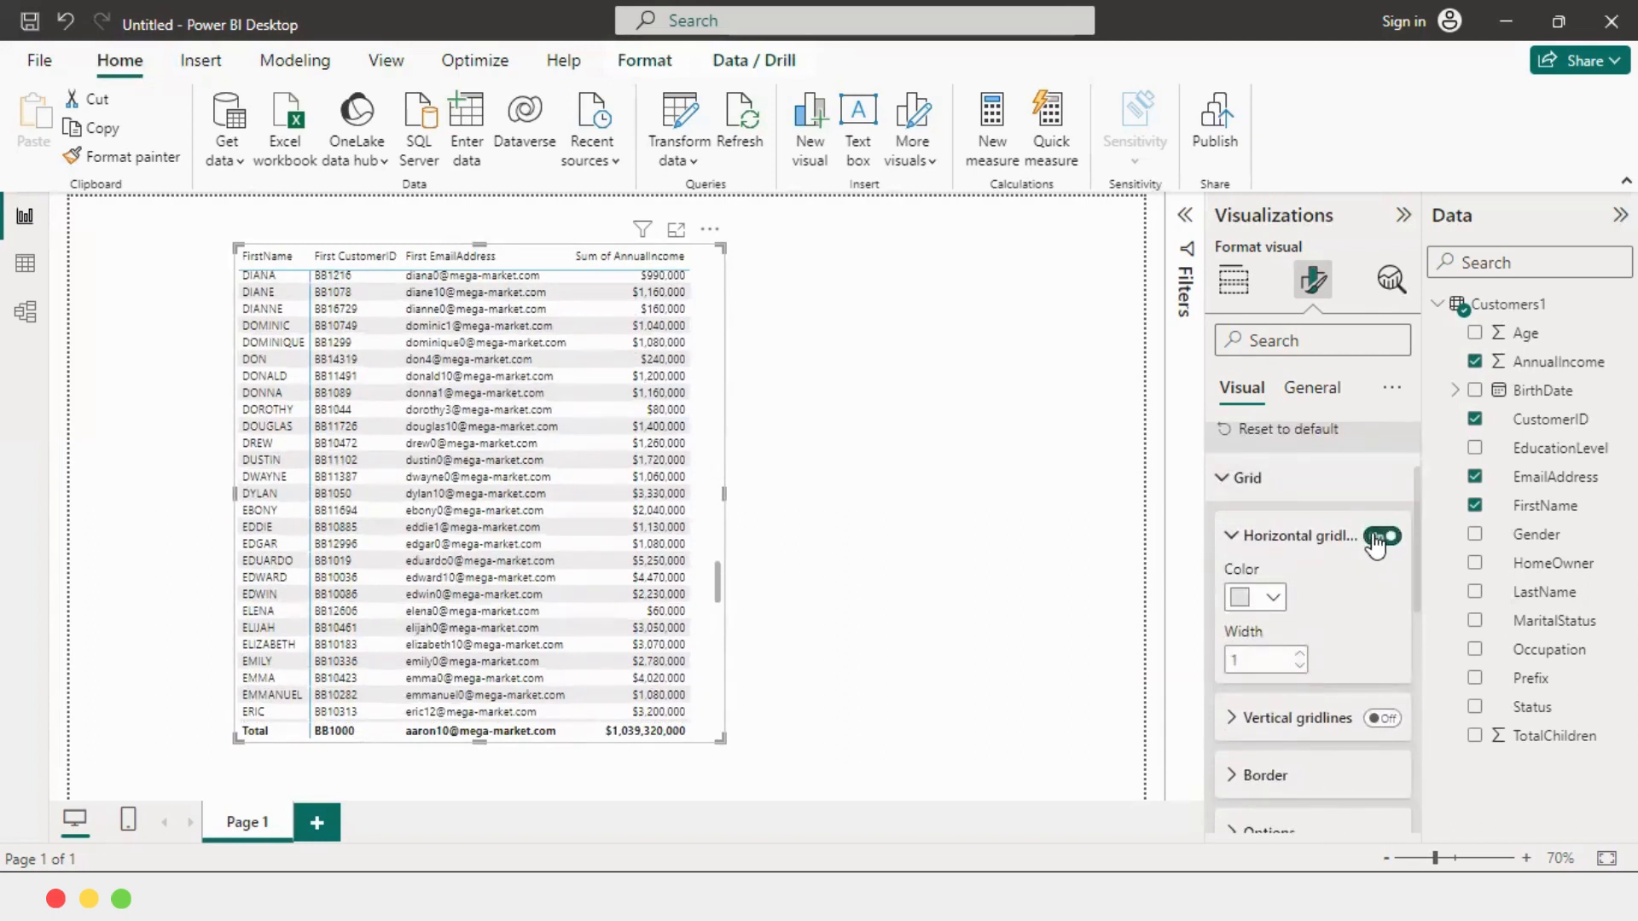
left_click(1272, 597)
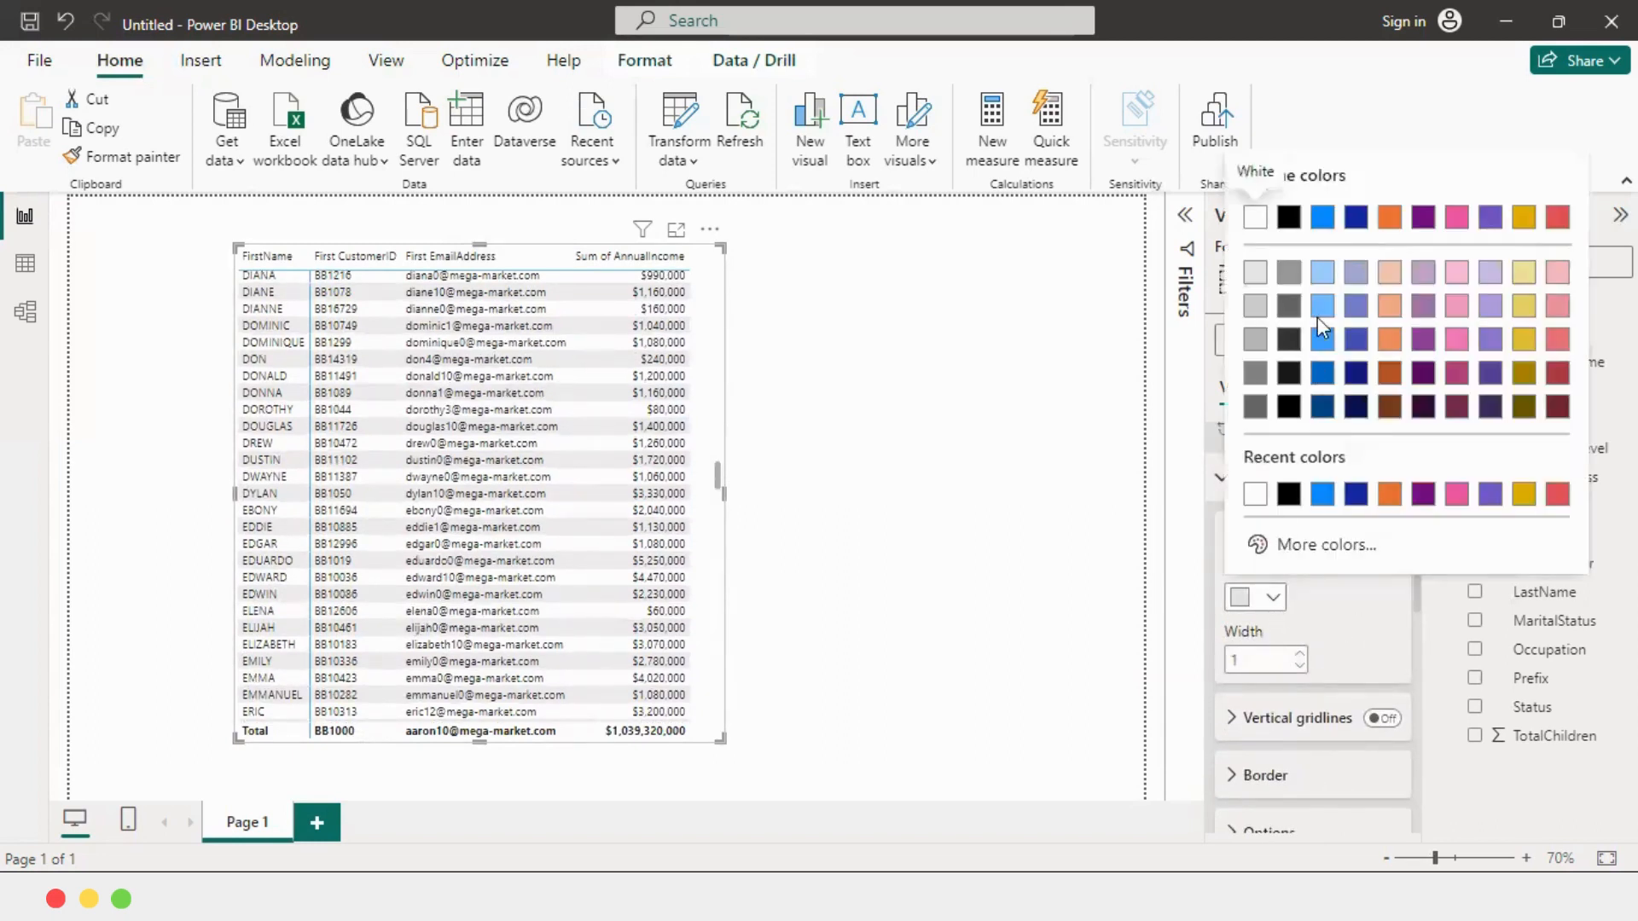
left_click(1322, 216)
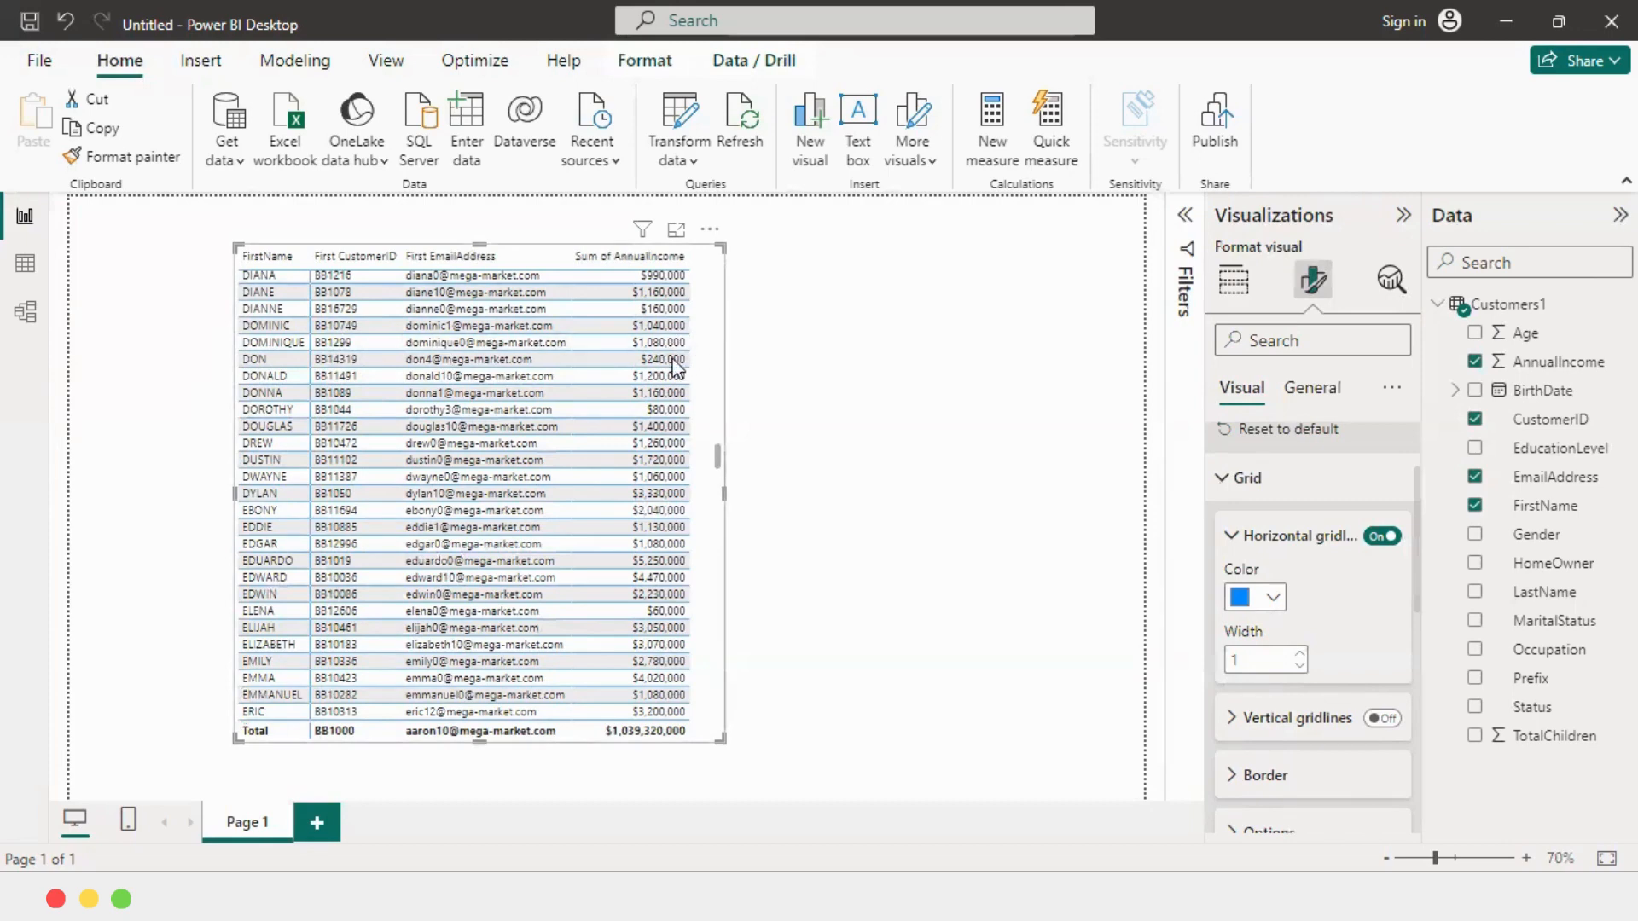
left_click(1381, 536)
Turn on the matrix's vertical gridlines, color them pink and examine the lines between the columns up close.
scroll(1373, 614, "down", 1)
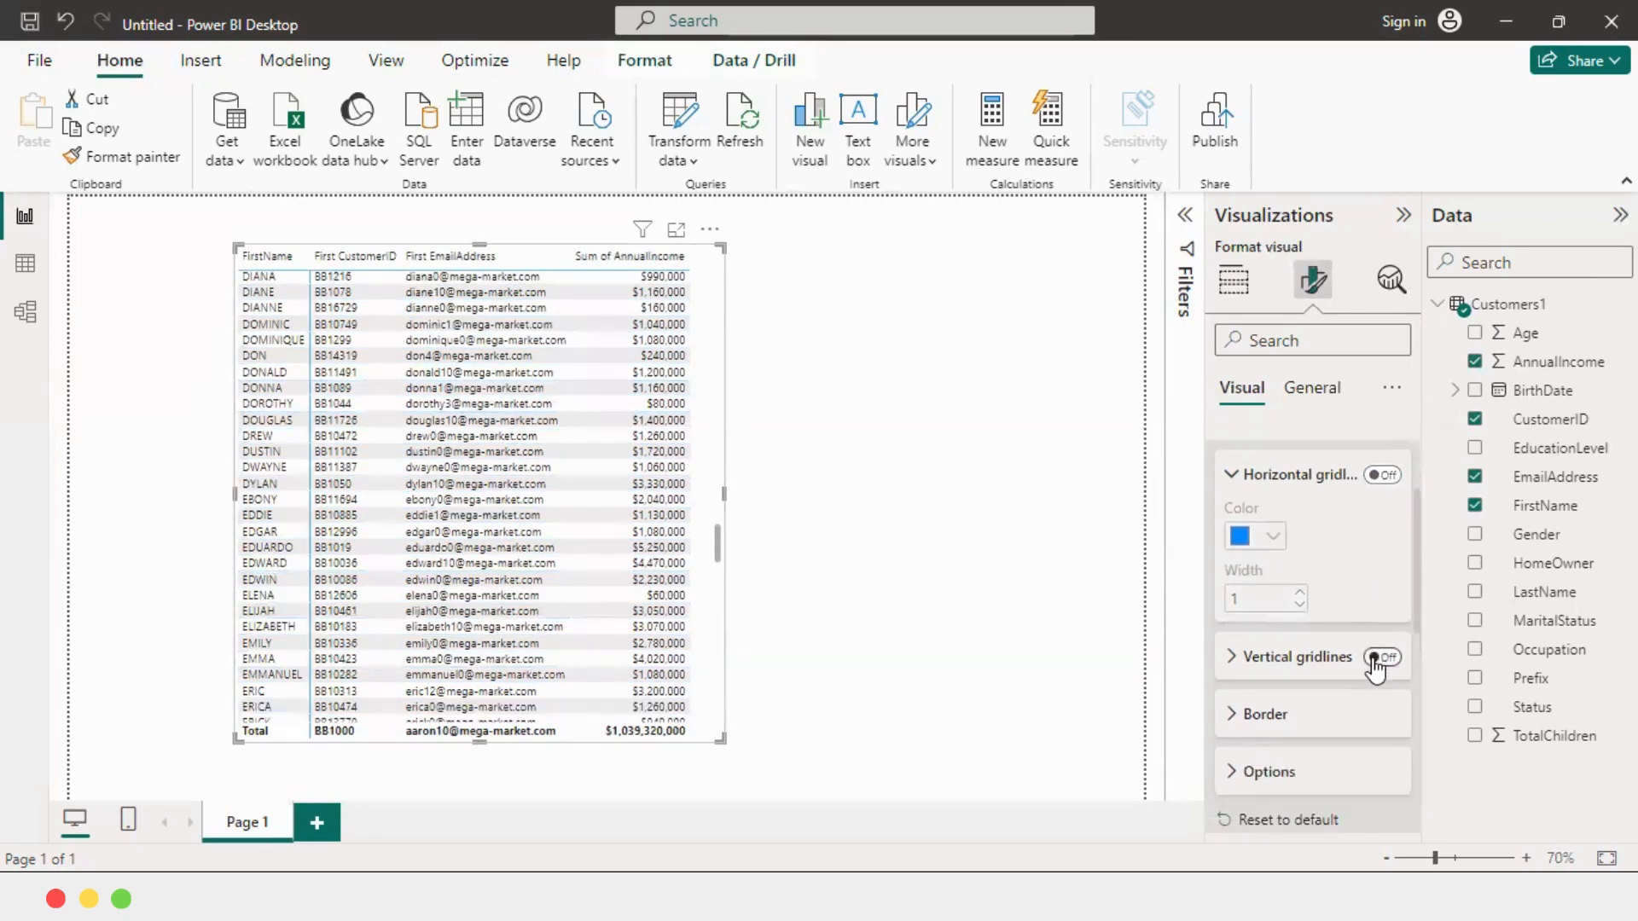
left_click(1379, 658)
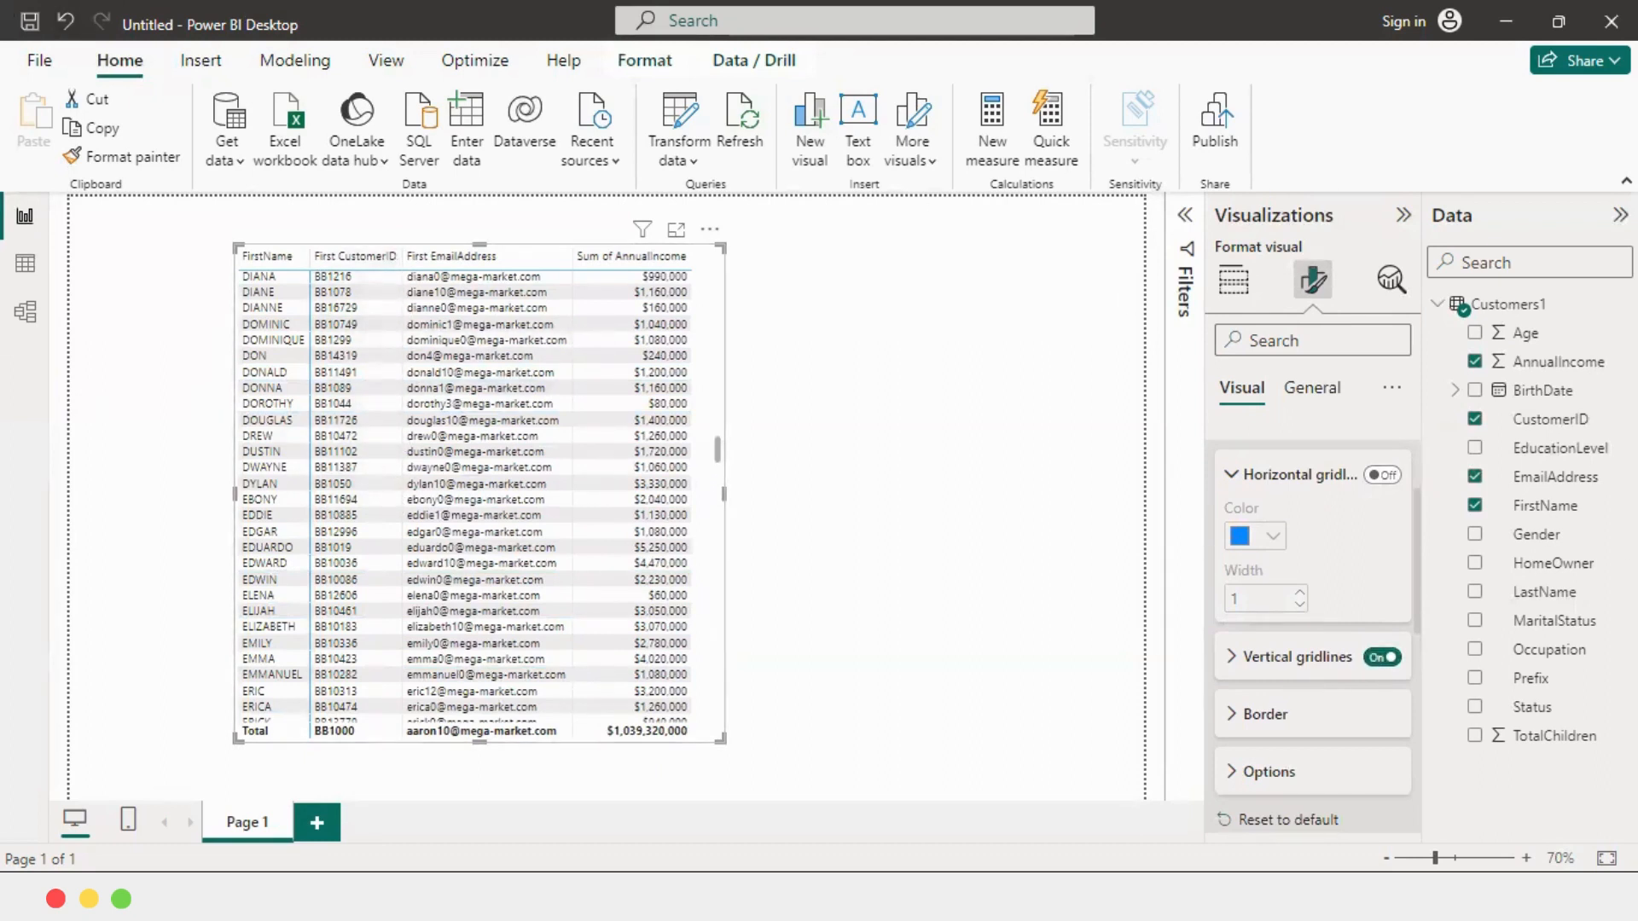
left_click(1262, 658)
left_click(1257, 595)
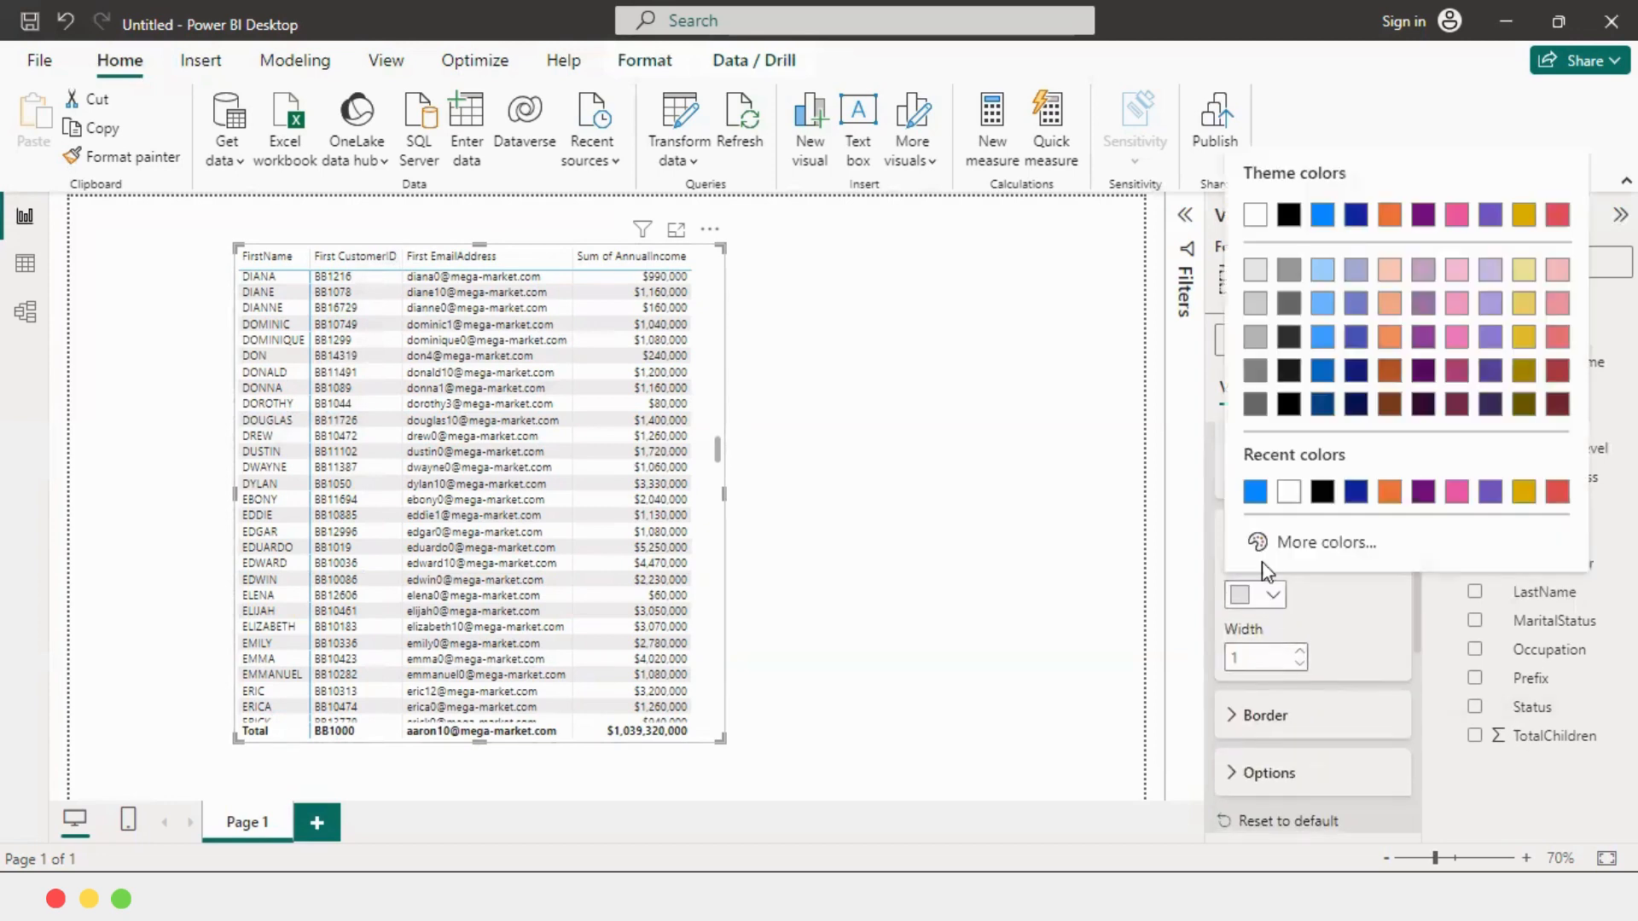
left_click(1459, 216)
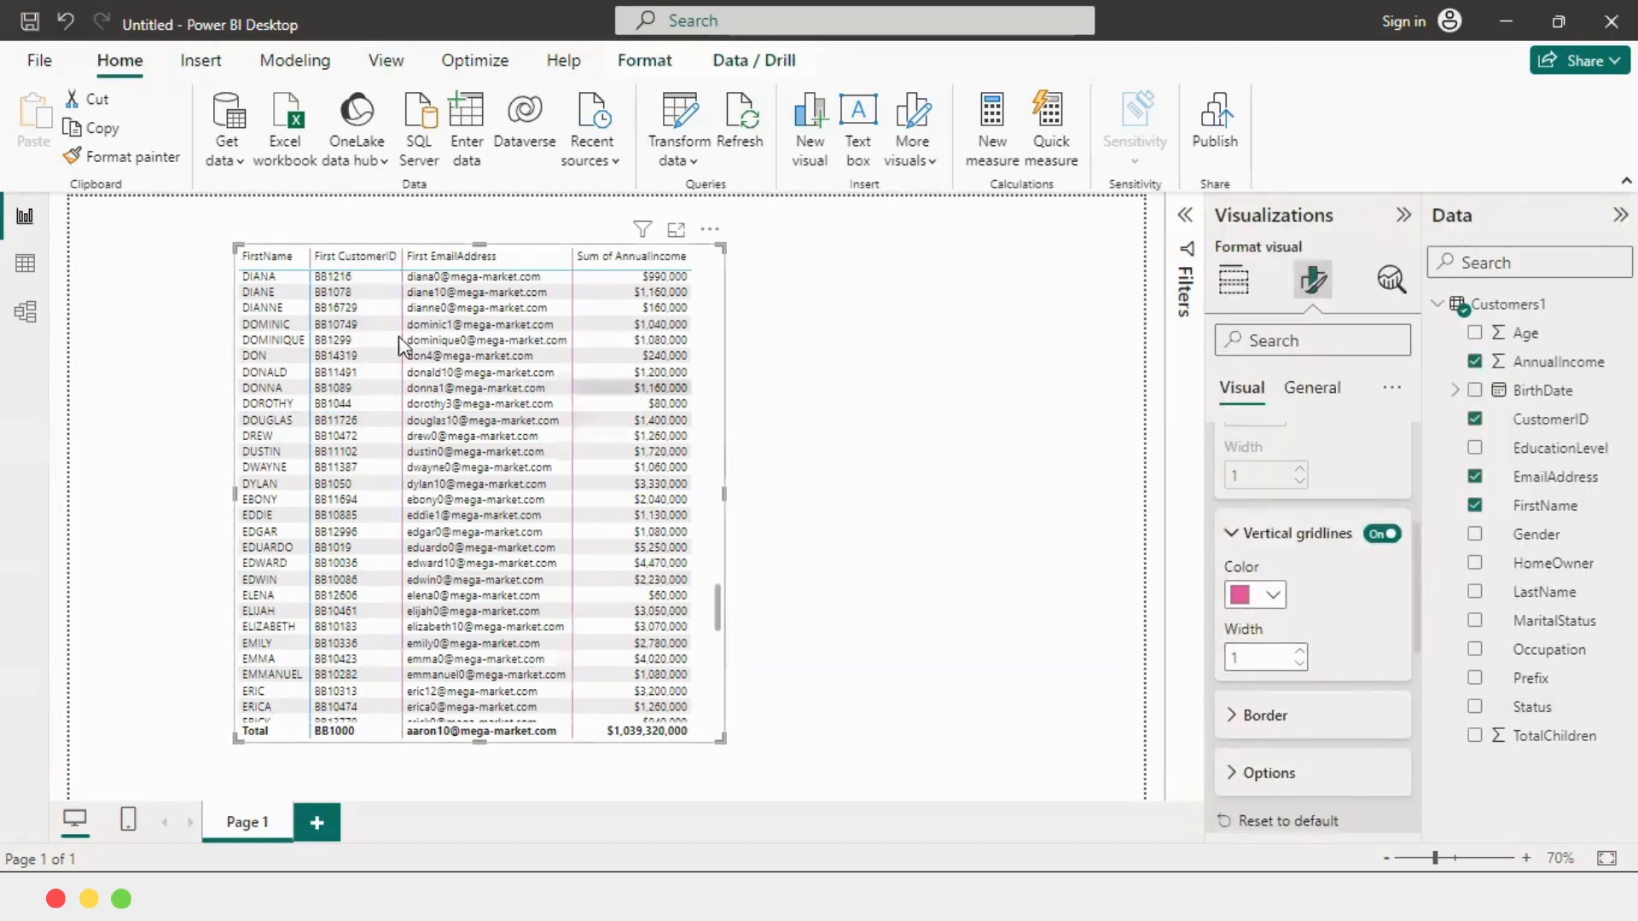
scroll(416, 314, "up", 4)
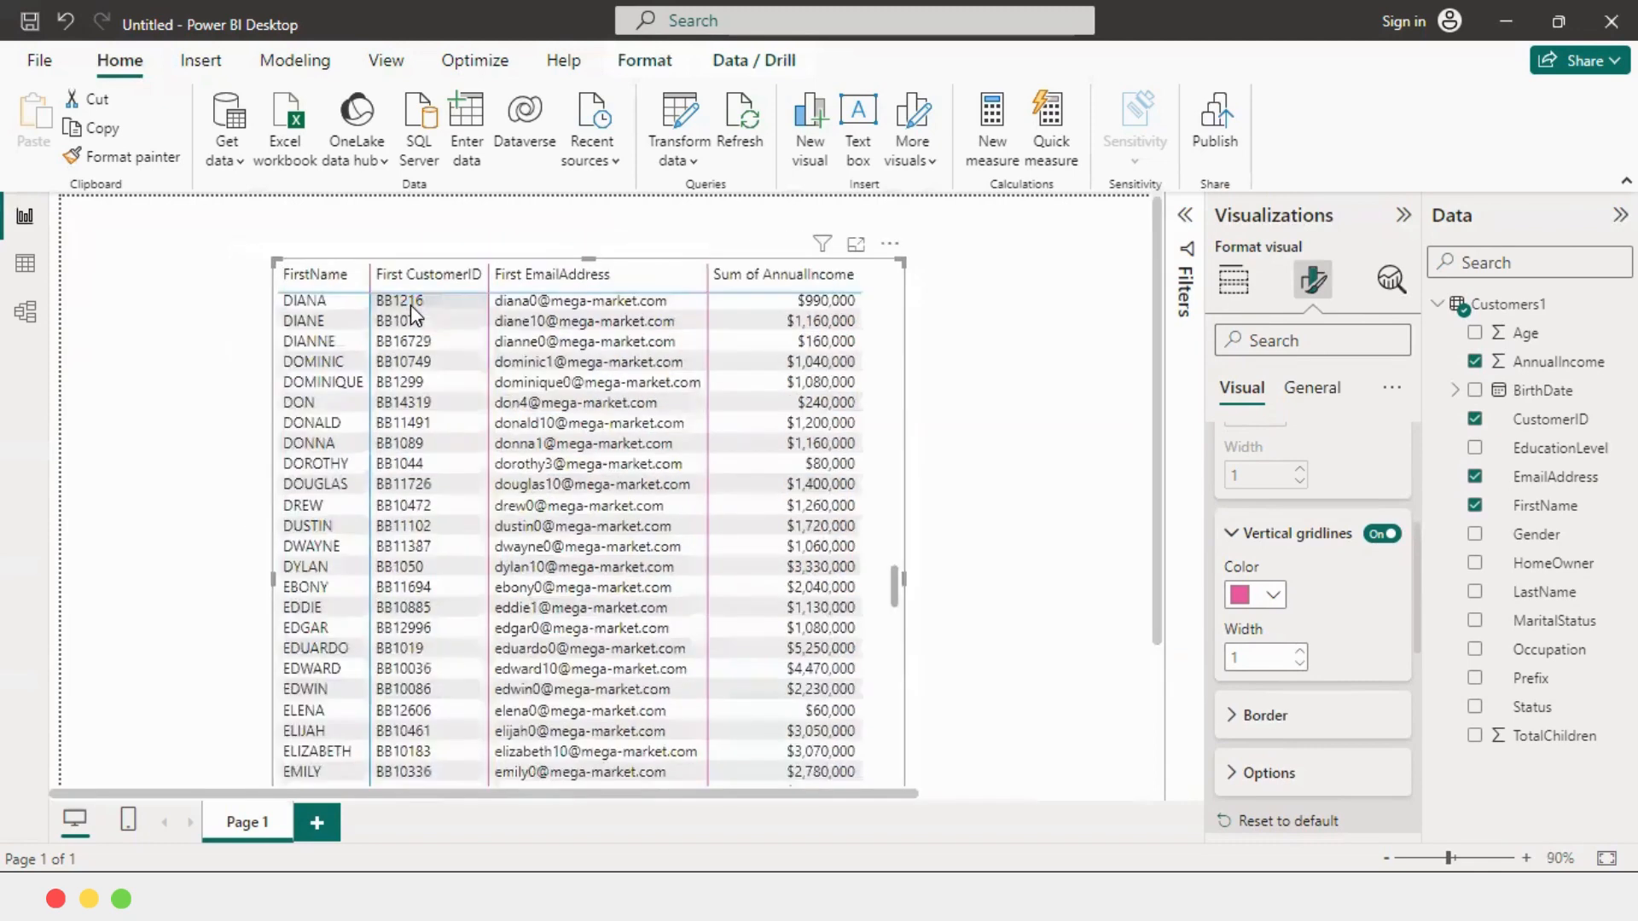
left_click_drag(735, 797, 857, 797)
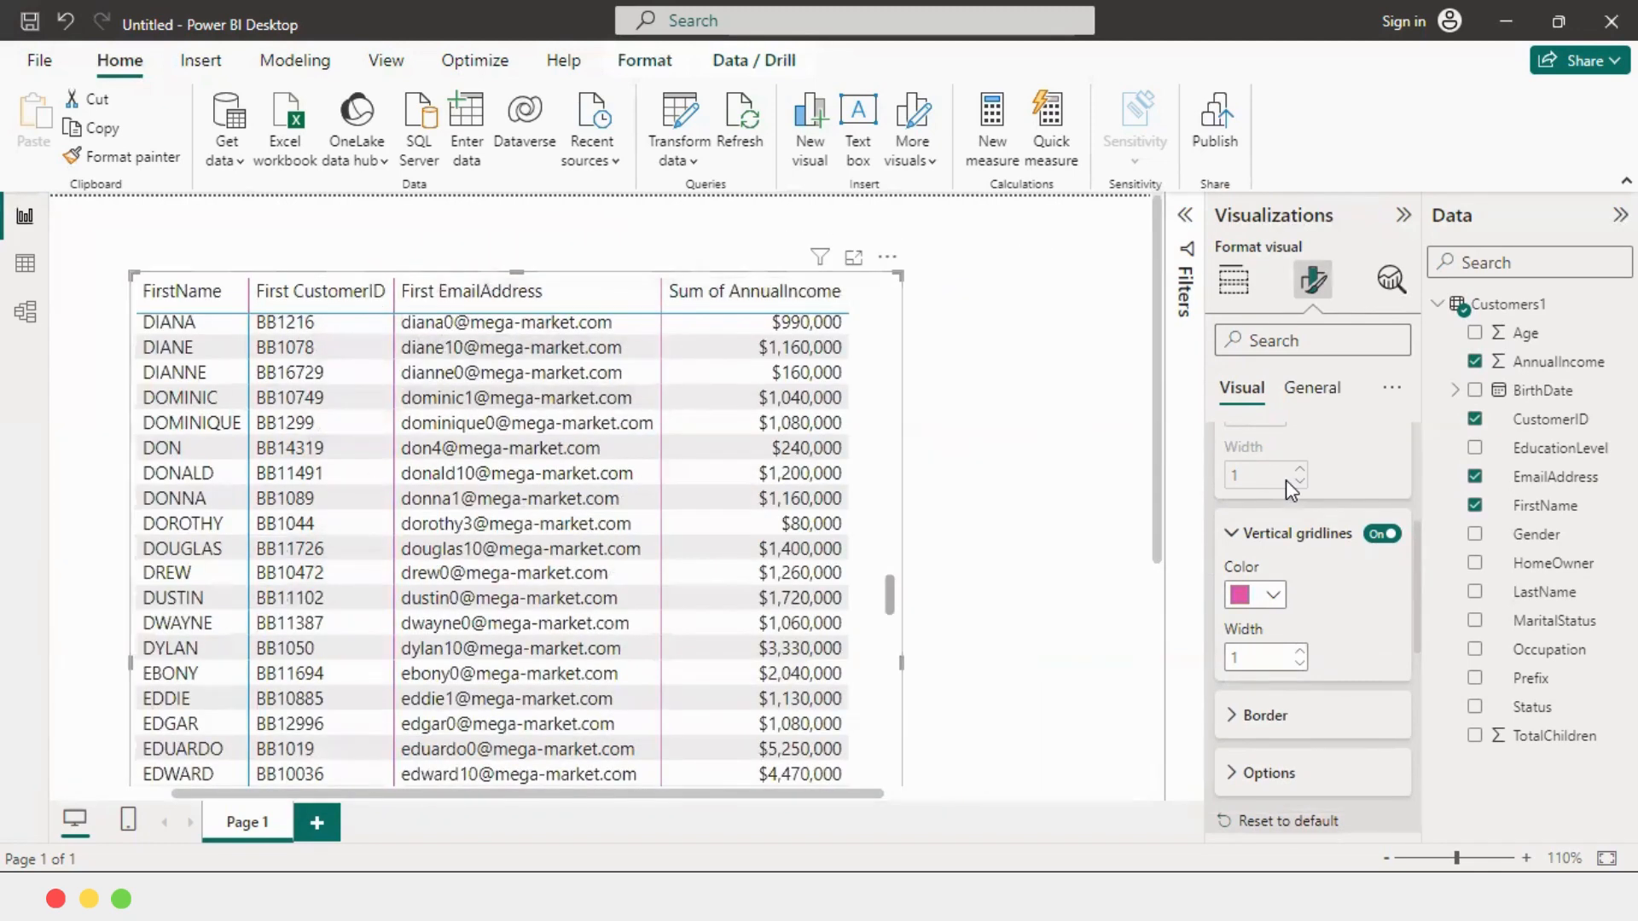
Turn off the matrix's vertical gridlines.
scroll(1286, 480, "up", 2)
left_click(1361, 484)
left_click(1385, 477)
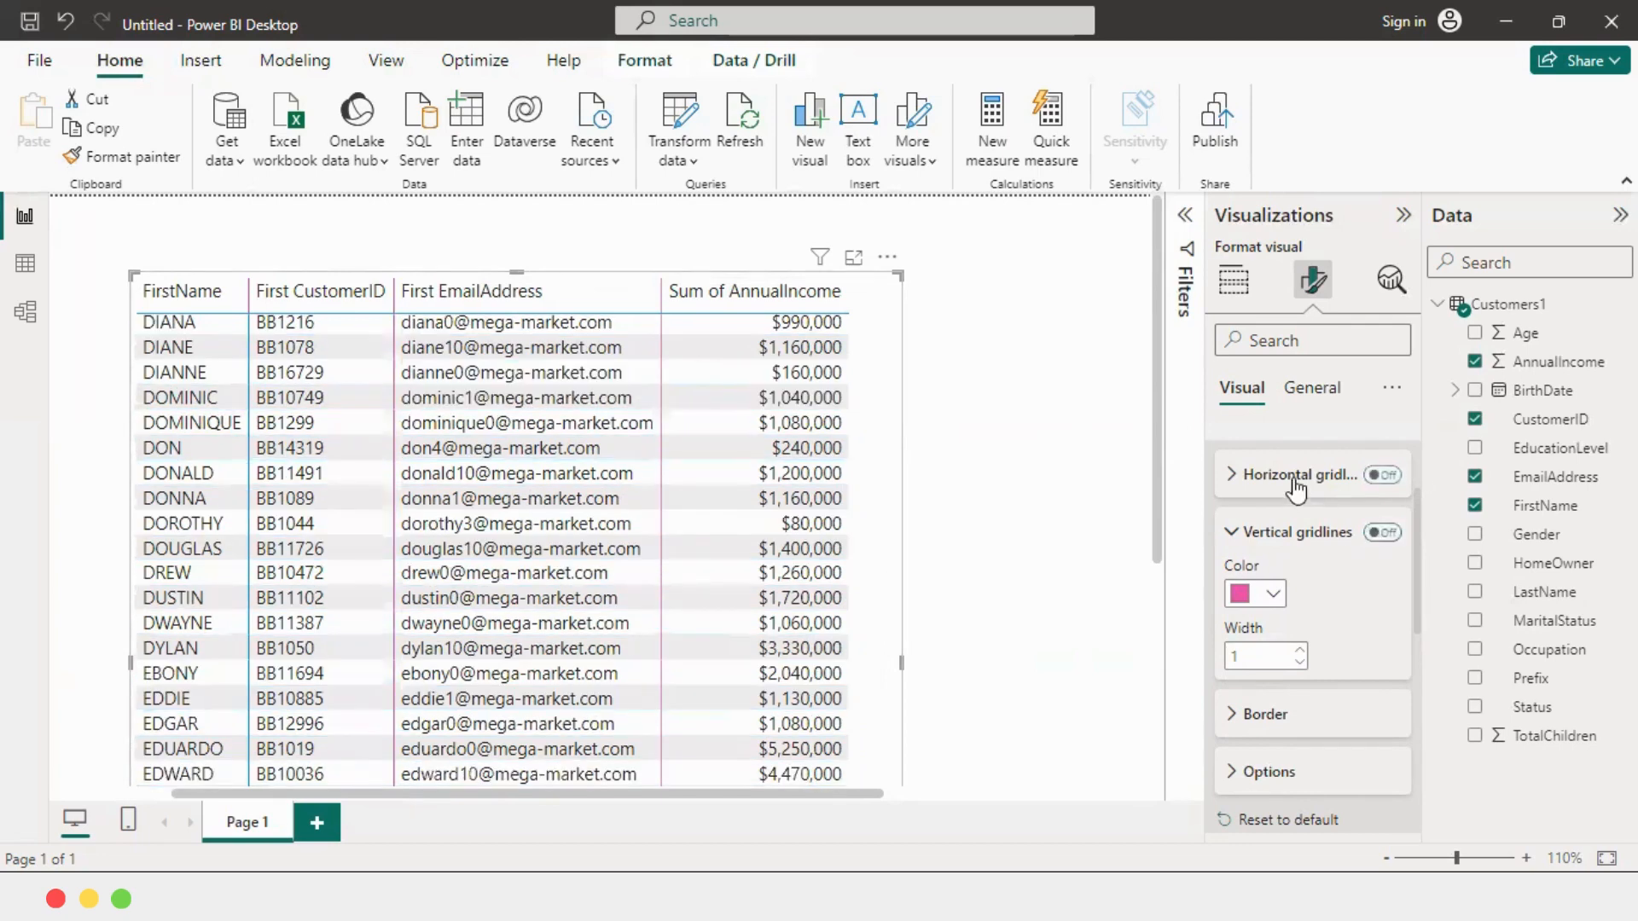
Enable top, bottom, left and right borders for all sections of the matrix.
scroll(1288, 544, "down", 3)
left_click(1266, 590)
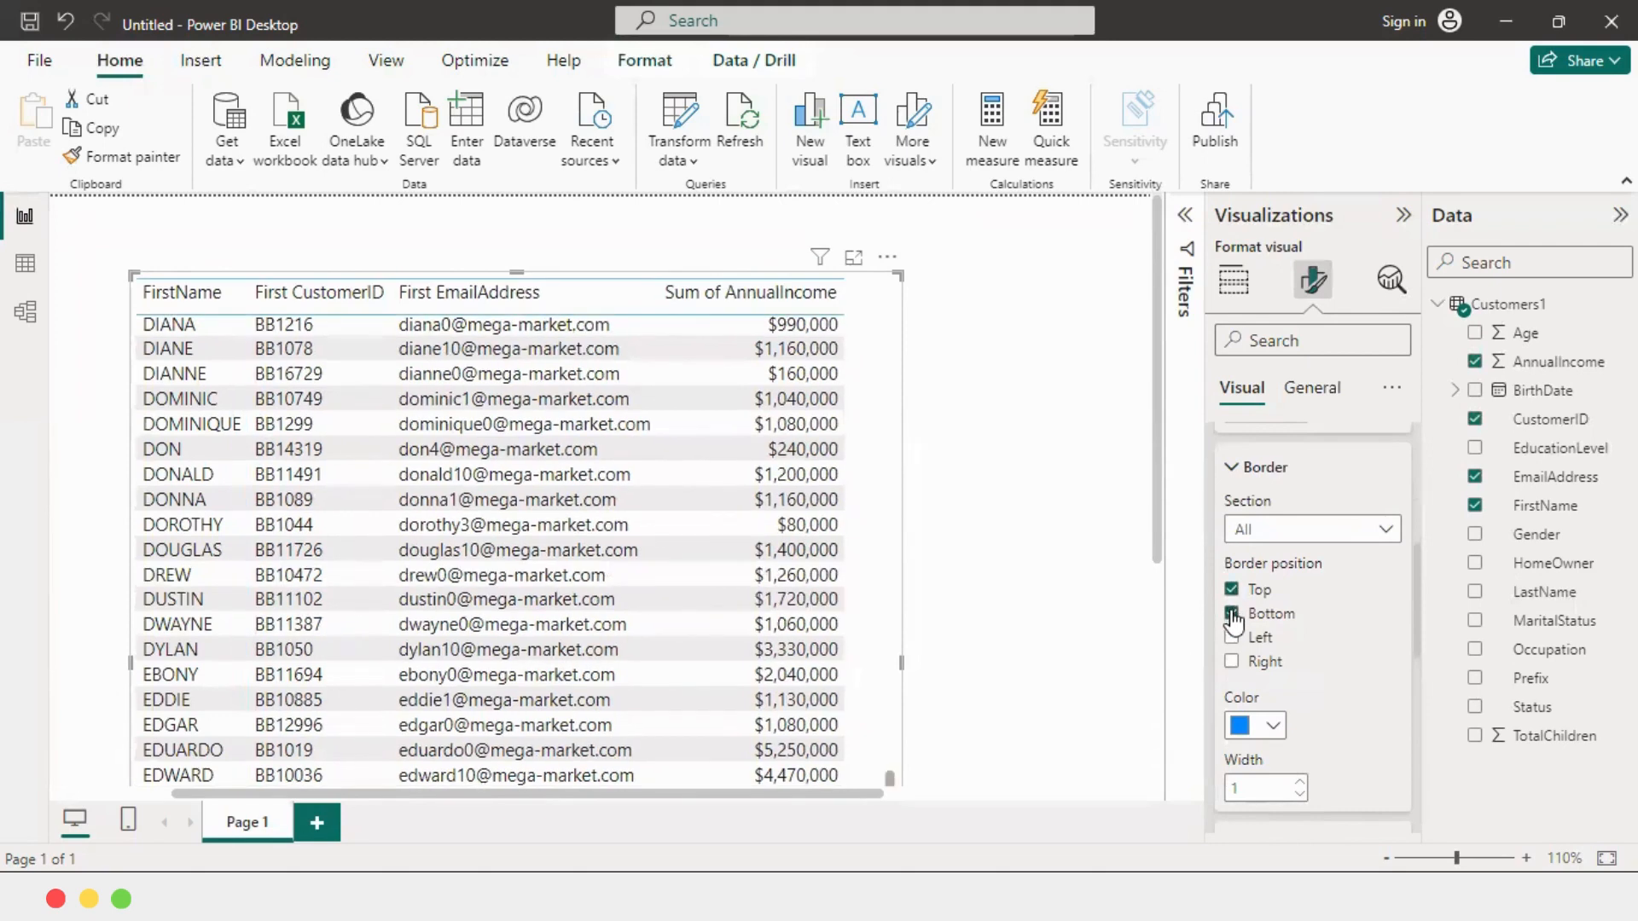
left_click(1232, 614)
left_click(1232, 637)
left_click(1245, 662)
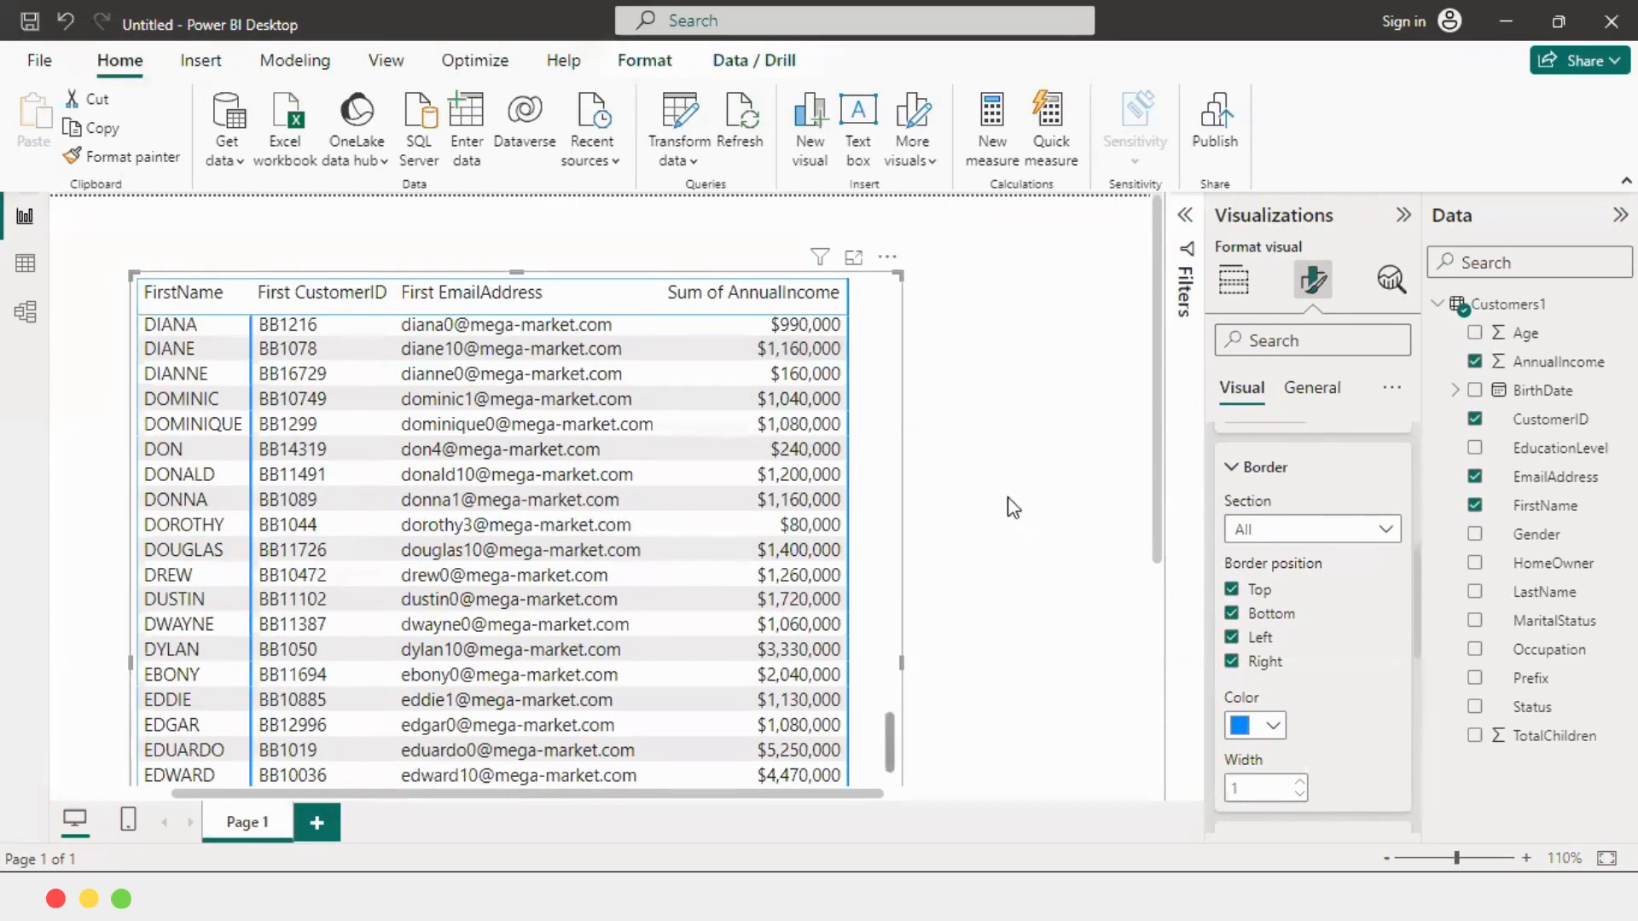
Change the matrix's border color to black.
scroll(1271, 608, "down", 2)
left_click(1271, 606)
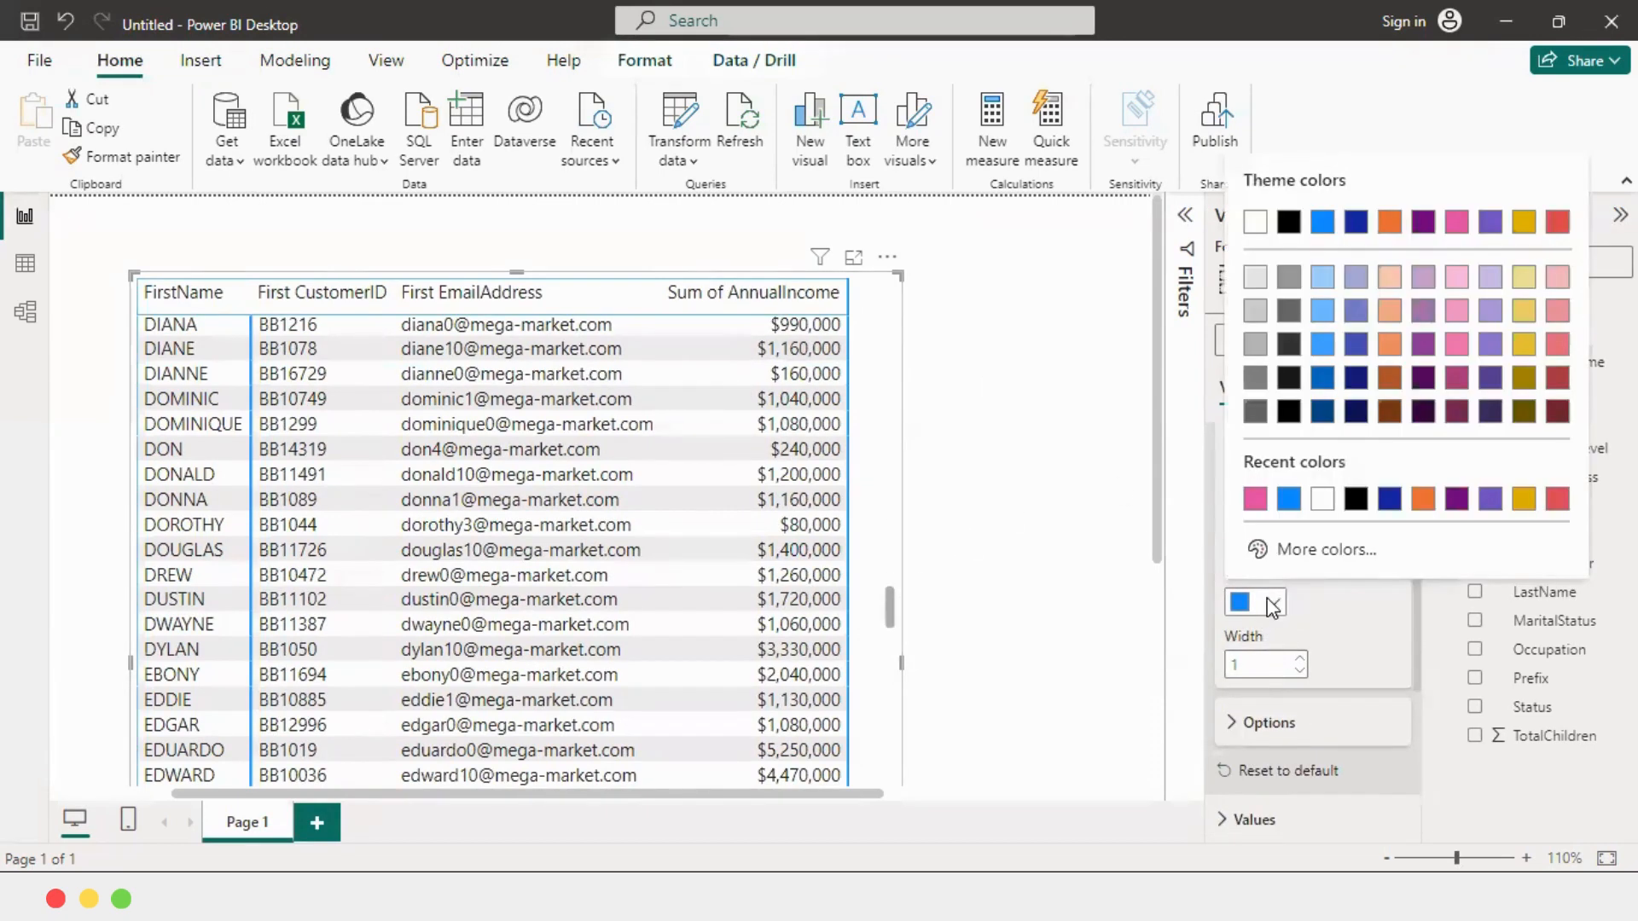
left_click(1288, 224)
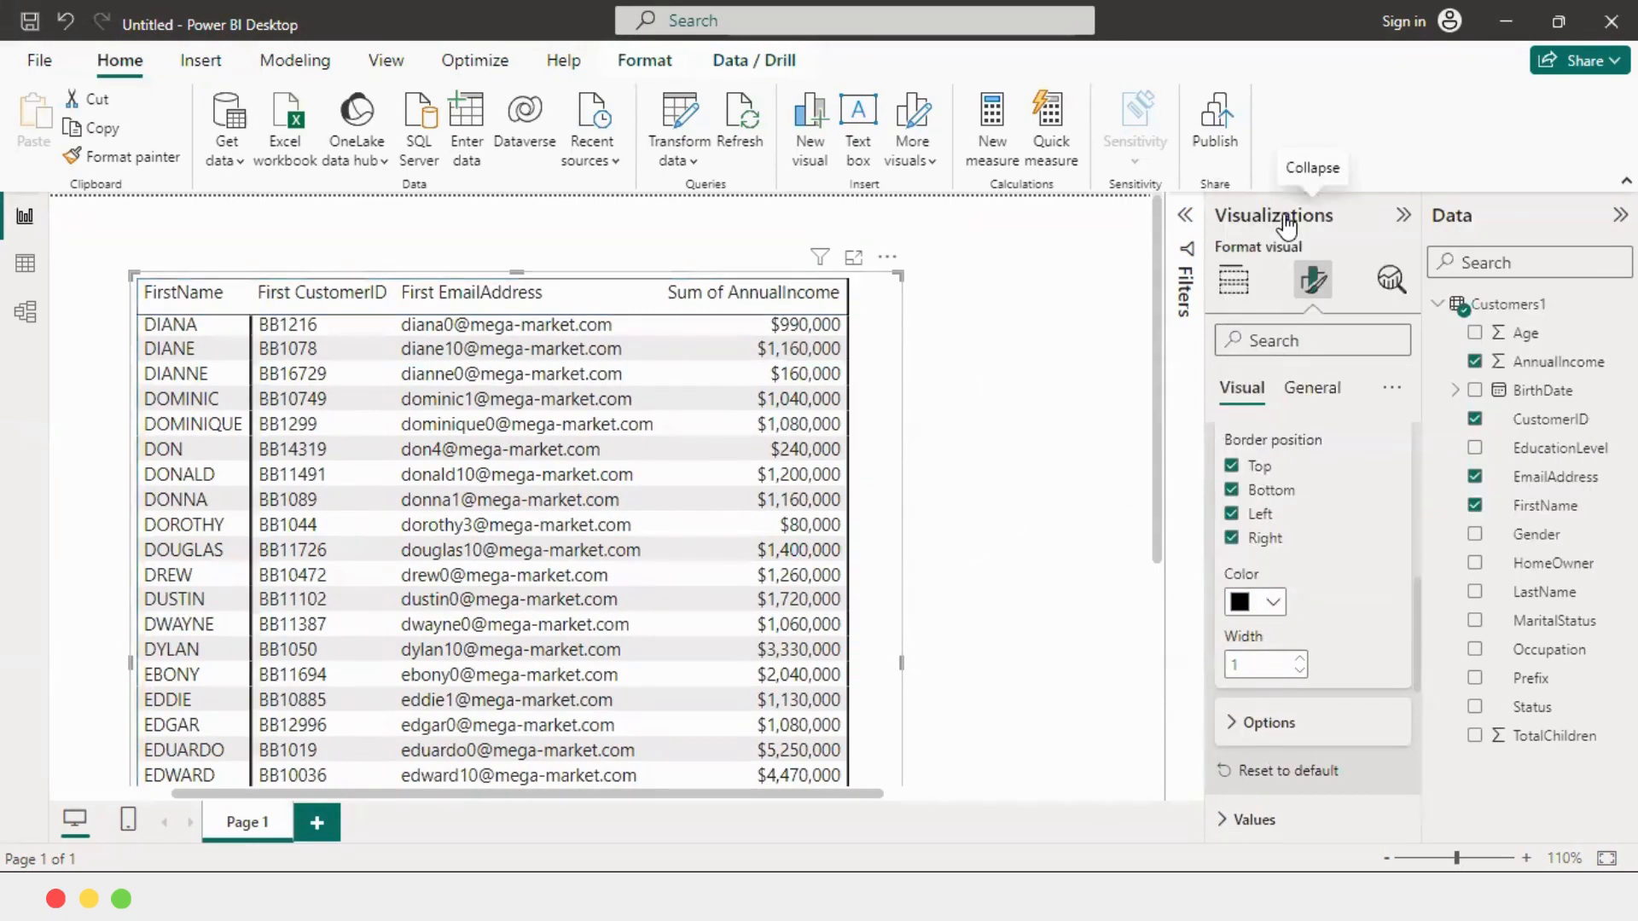
scroll(891, 450, "down", 4)
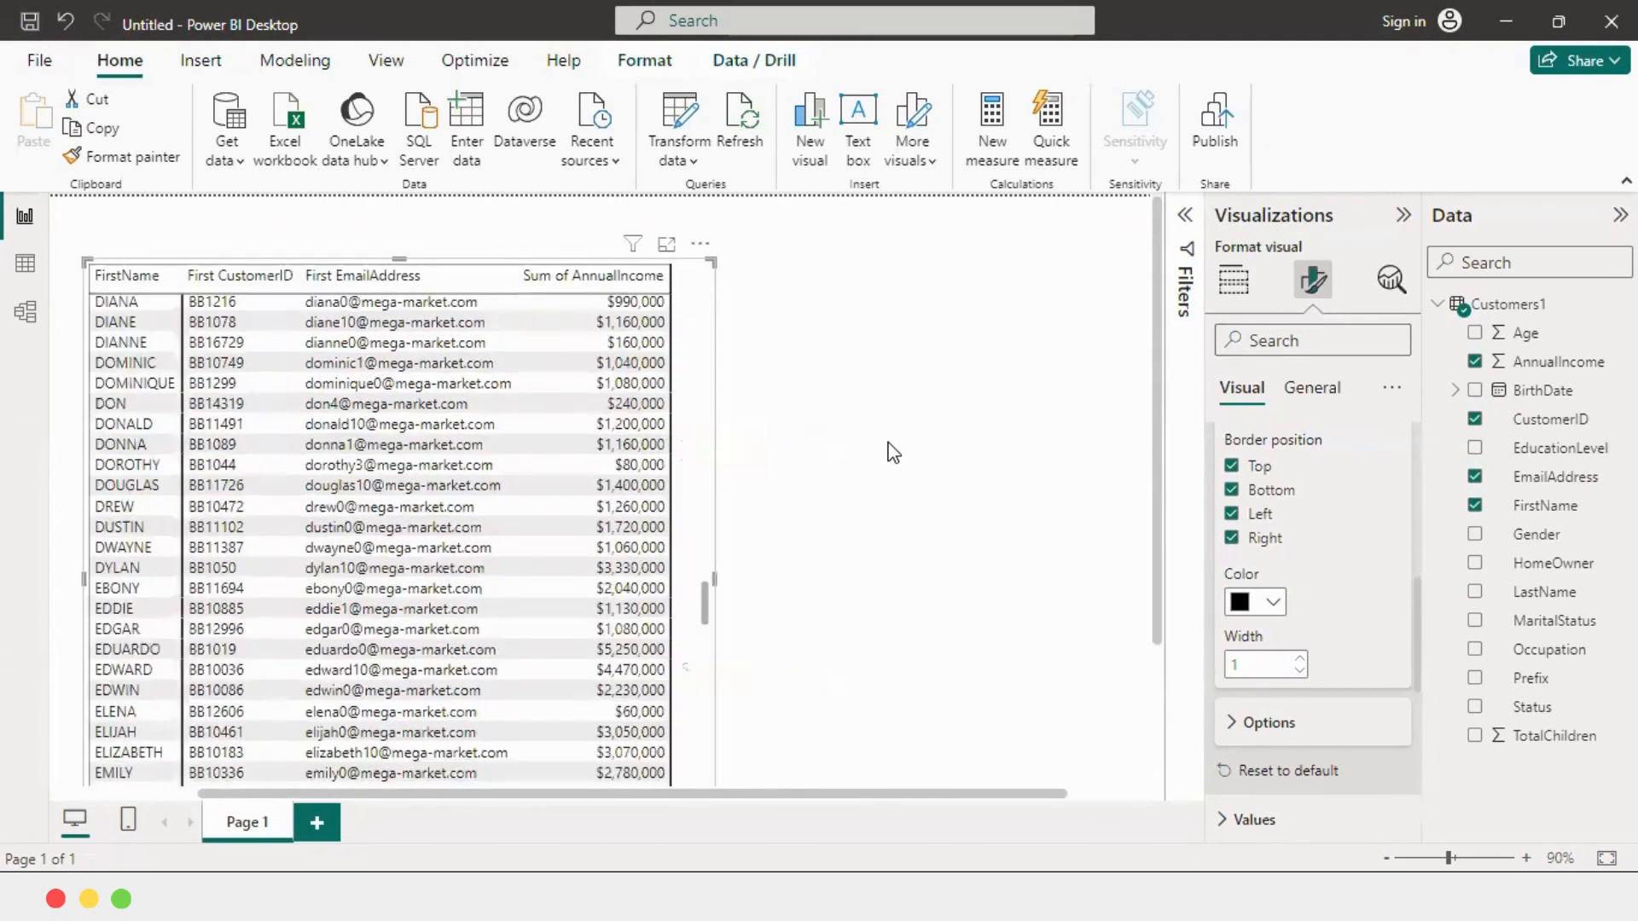
Set the matrix's border width to 2 and its row padding to 5.
left_click(1279, 723)
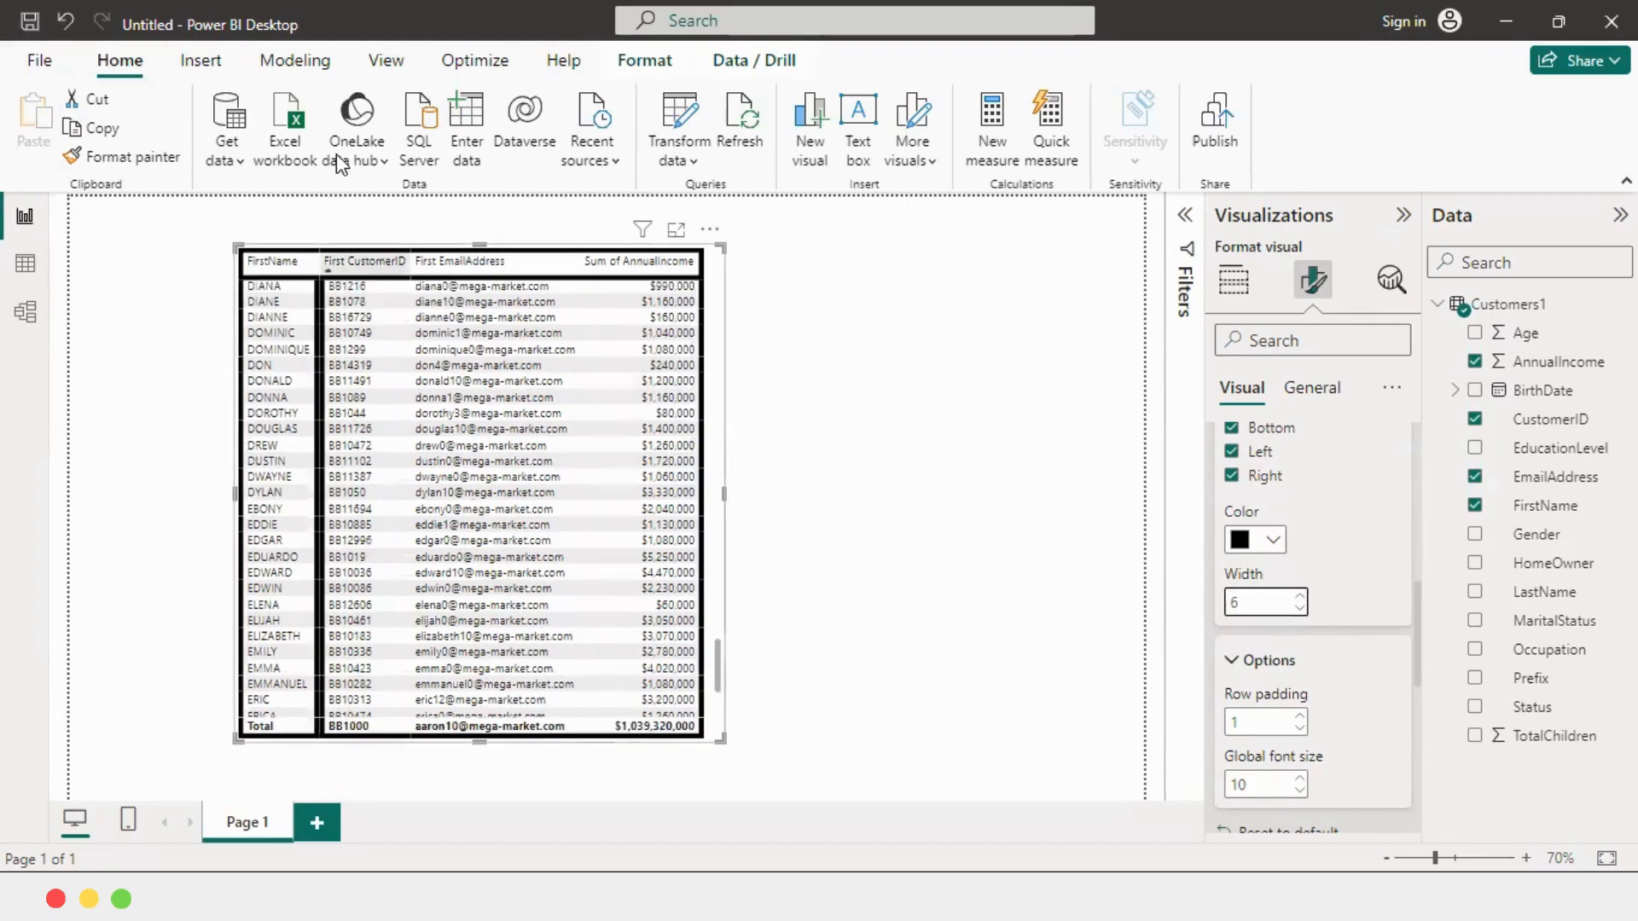
scroll(1294, 704, "down", 2)
left_click(1298, 595)
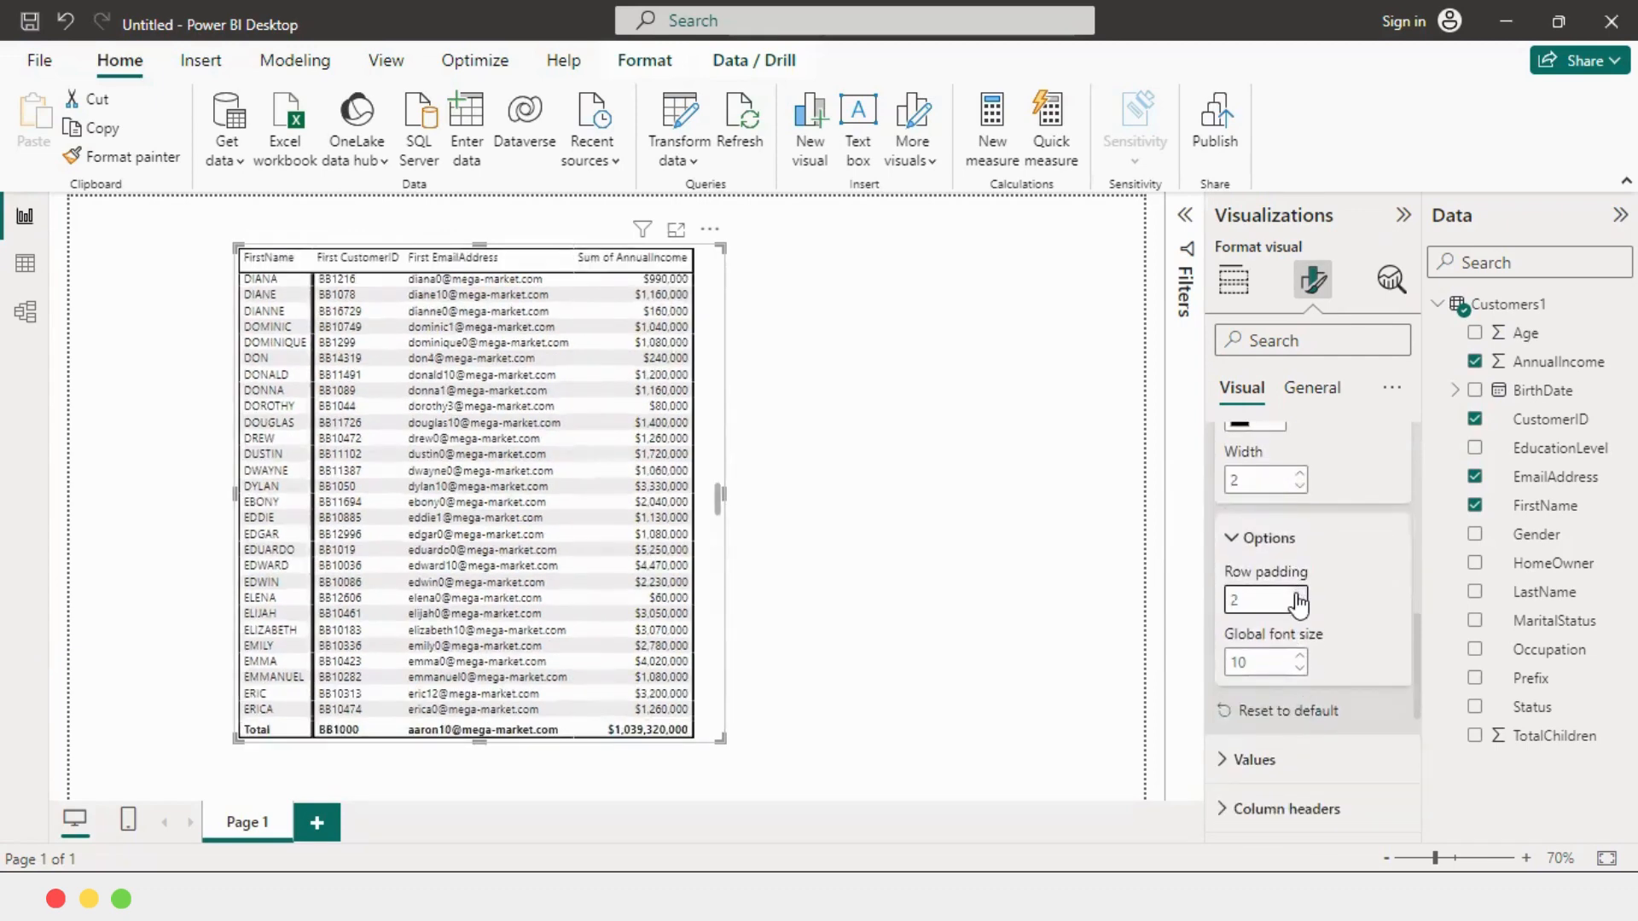
scroll(452, 343, "up", 5)
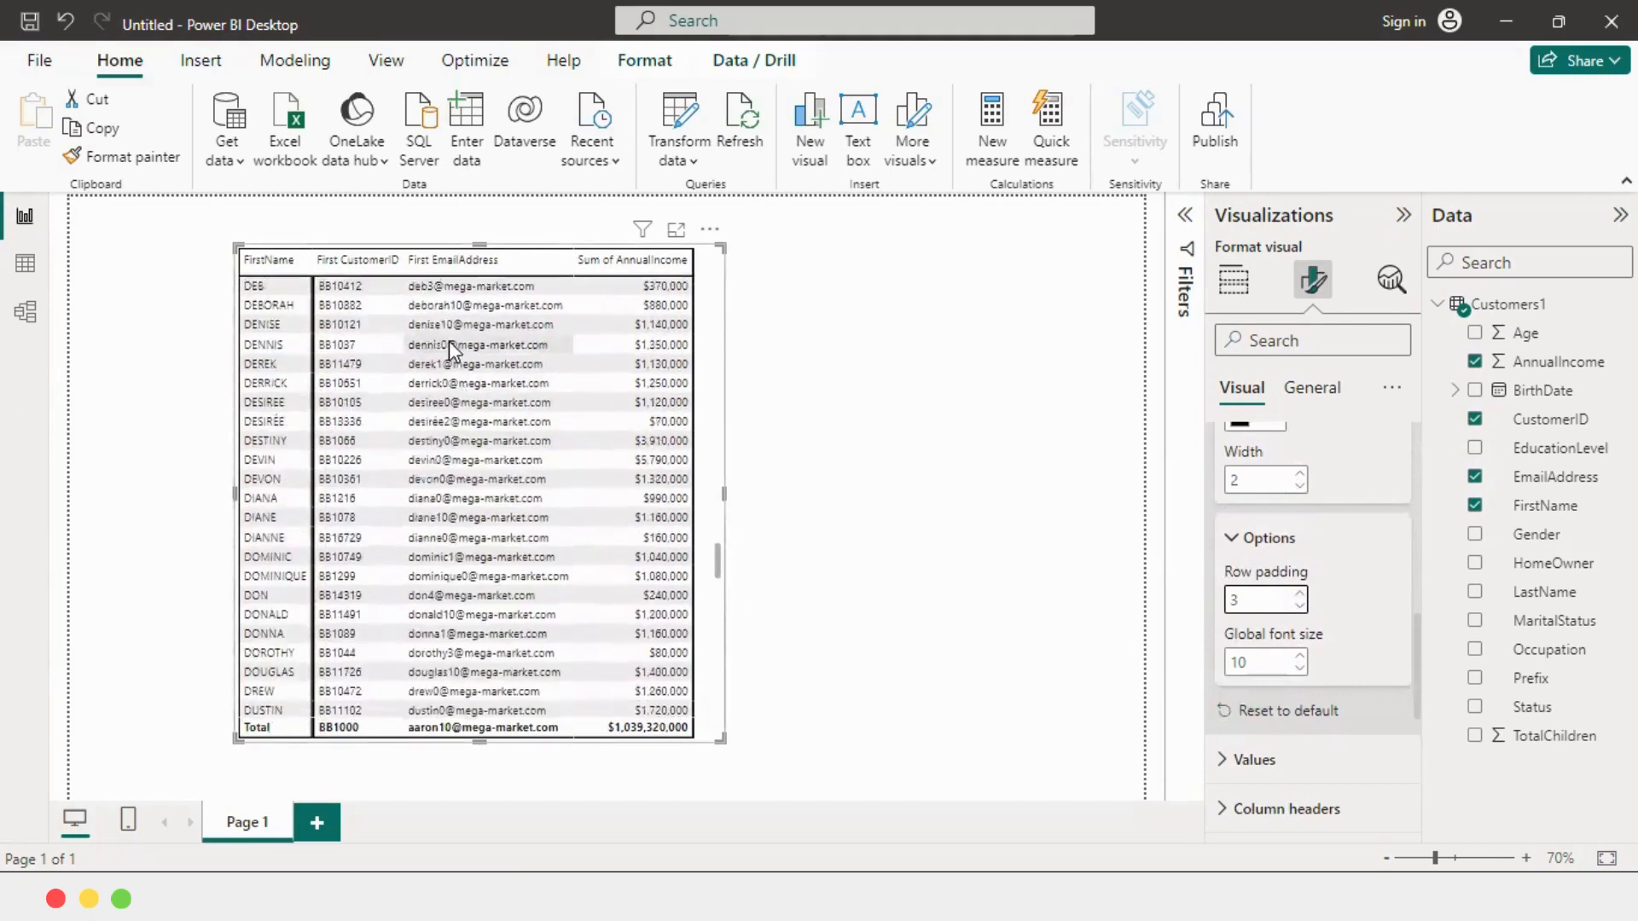
scroll(334, 299, "up", 10)
right_click(334, 299)
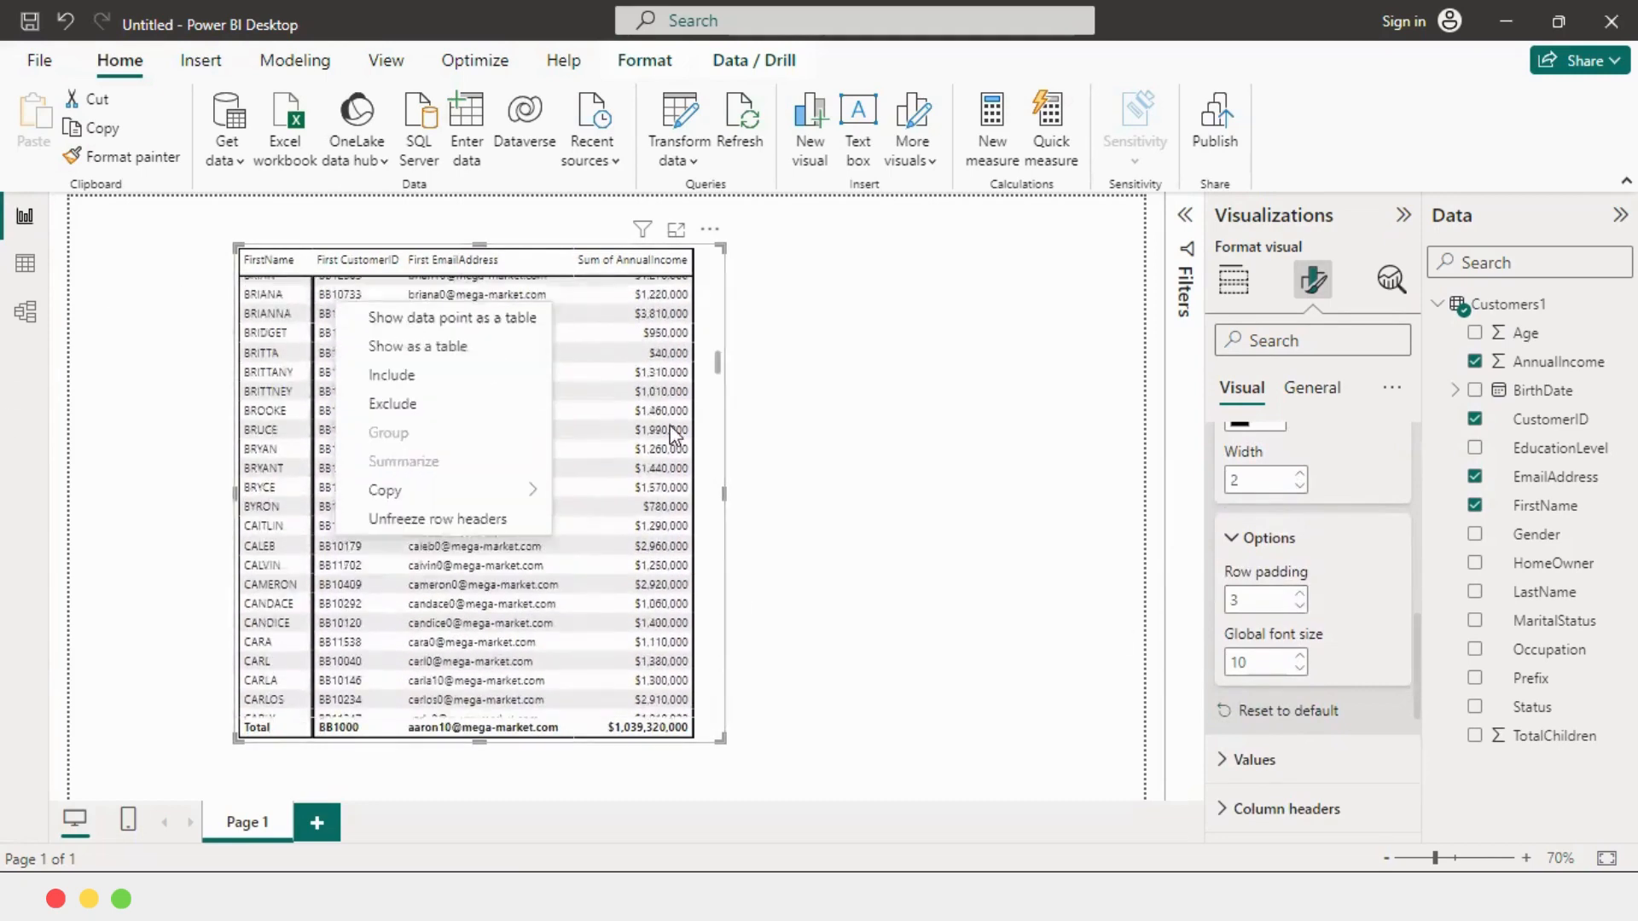
left_click(1310, 606)
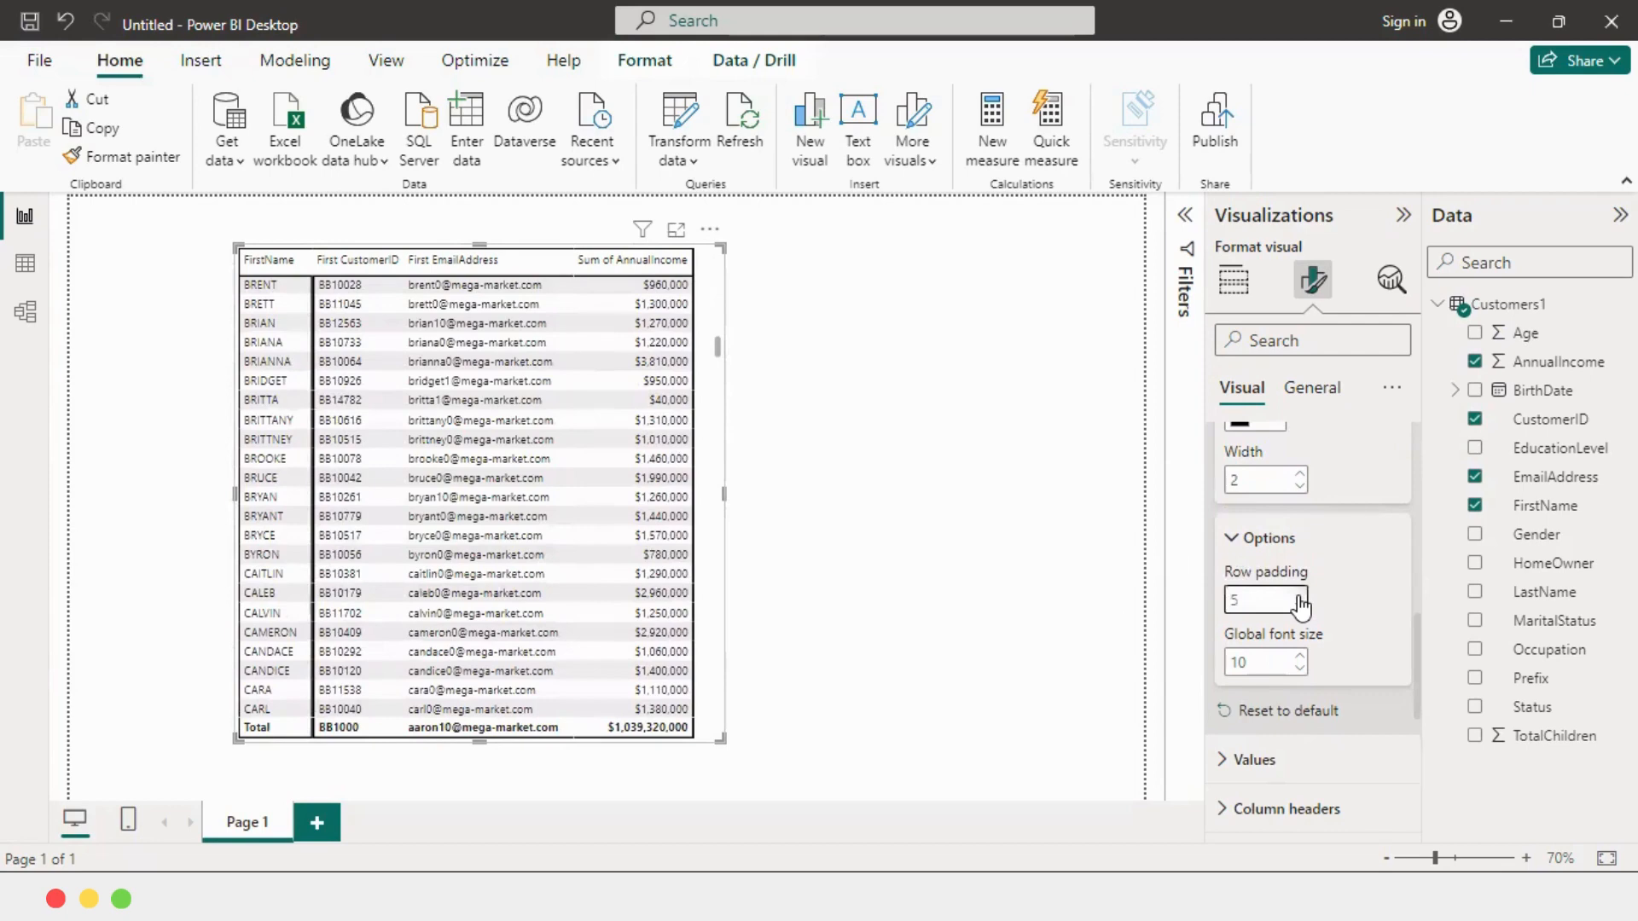
scroll(504, 366, "up", 4)
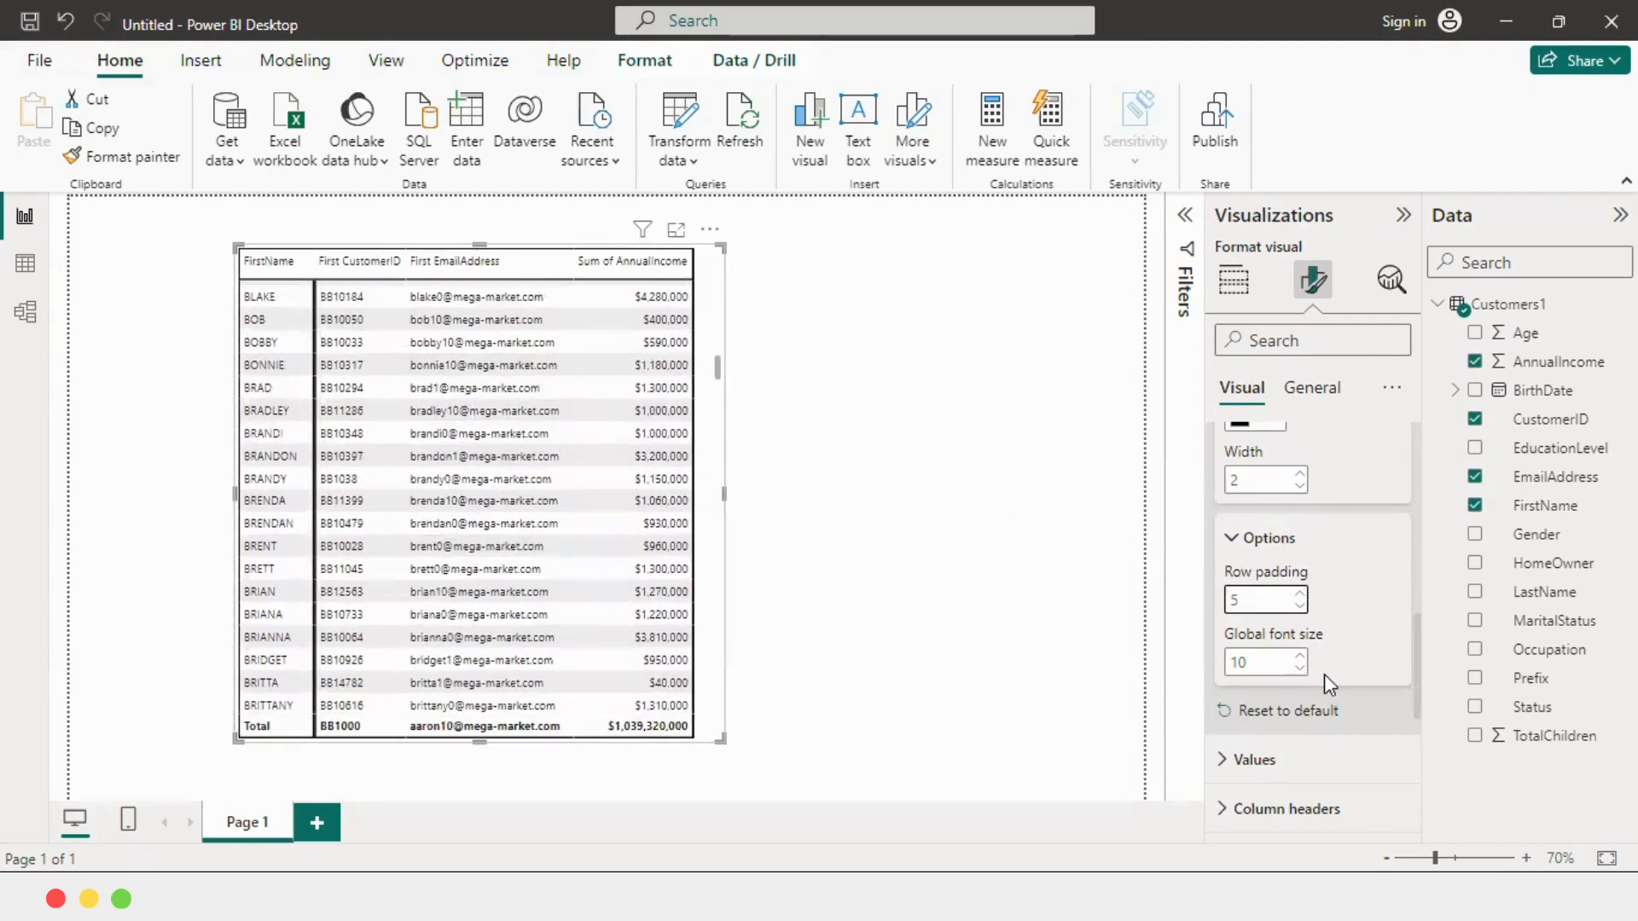
Set the matrix's global font size to 12 and widen the visual so all its columns fit.
scroll(1322, 665, "down", 1)
left_click(1300, 596)
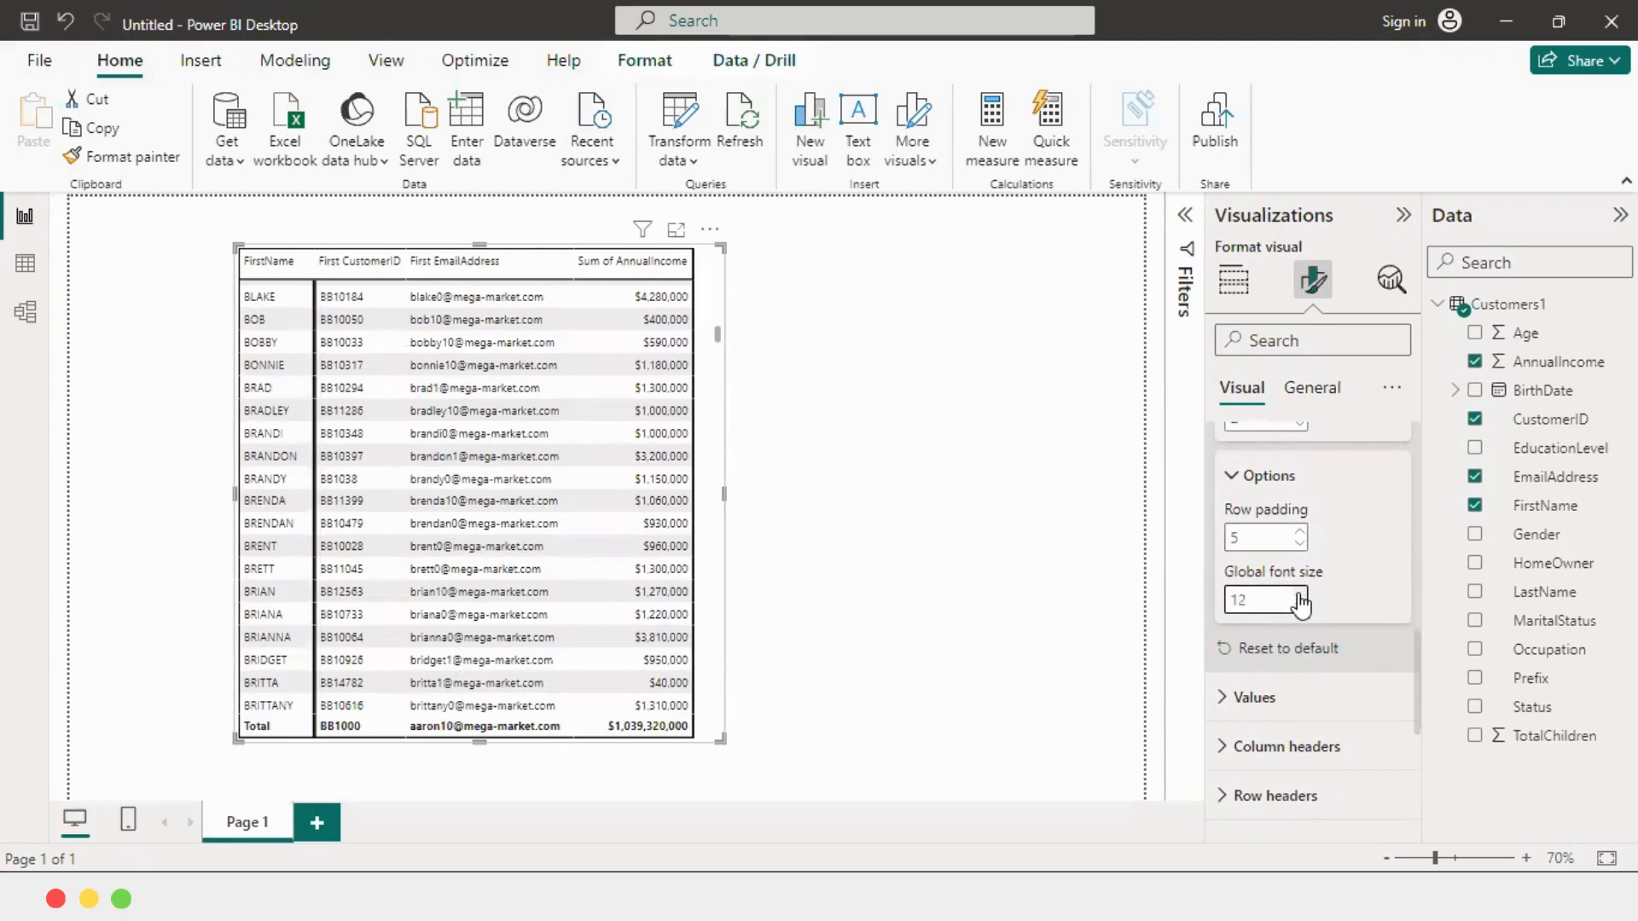
left_click_drag(723, 493, 817, 488)
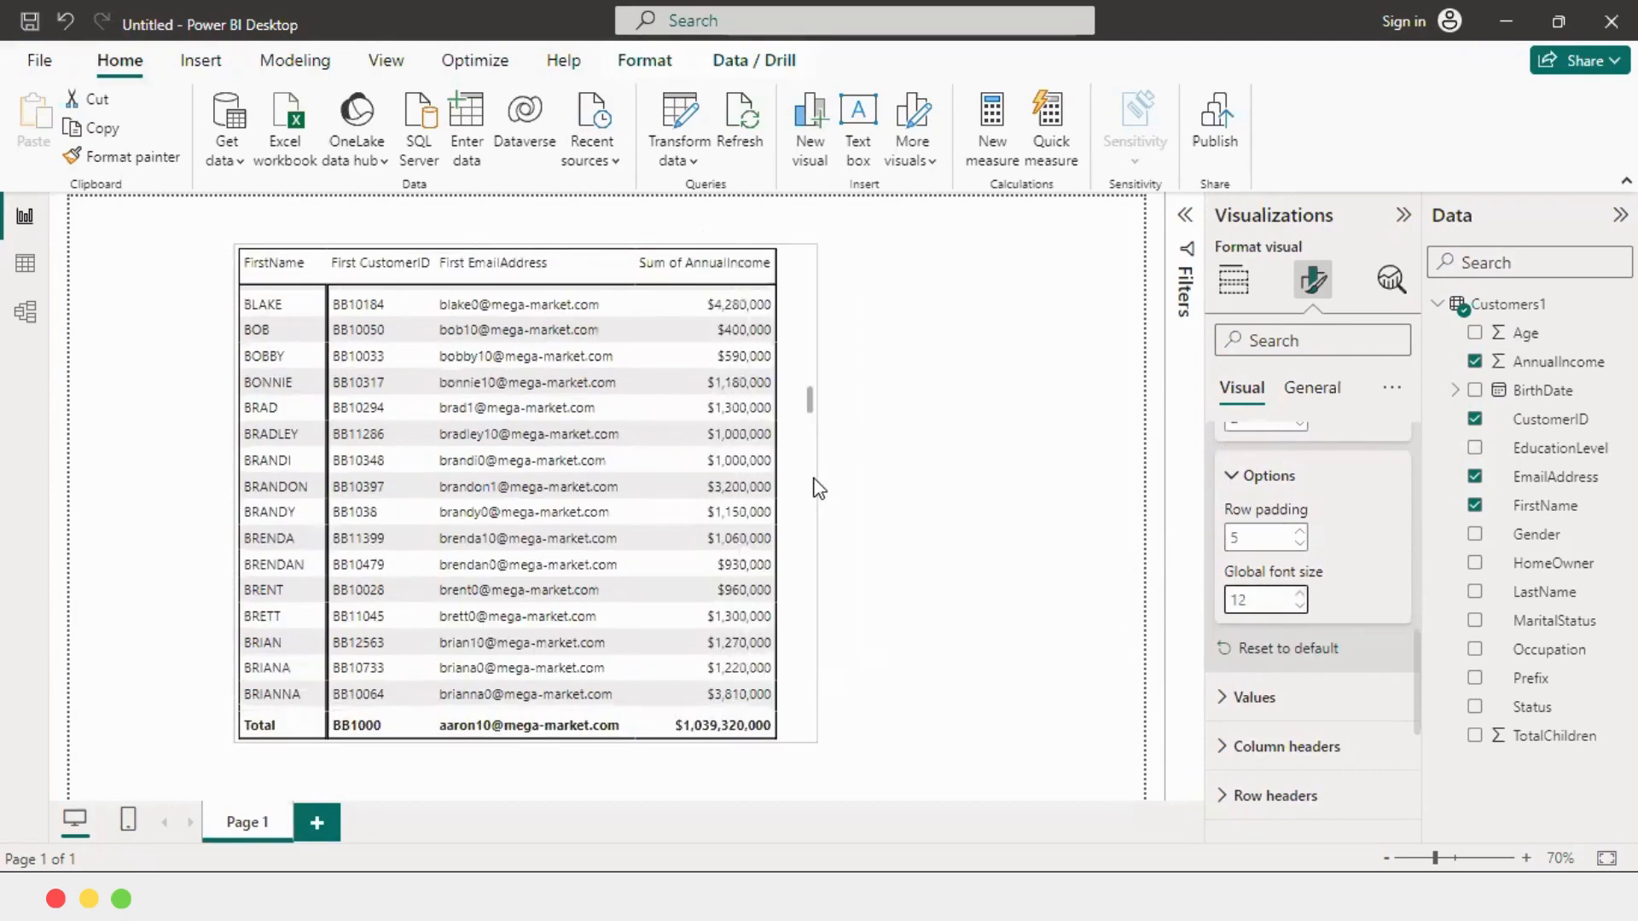
Set the text color of the matrix values to black and their font size to 15.
scroll(1261, 623, "down", 2)
left_click(1255, 574)
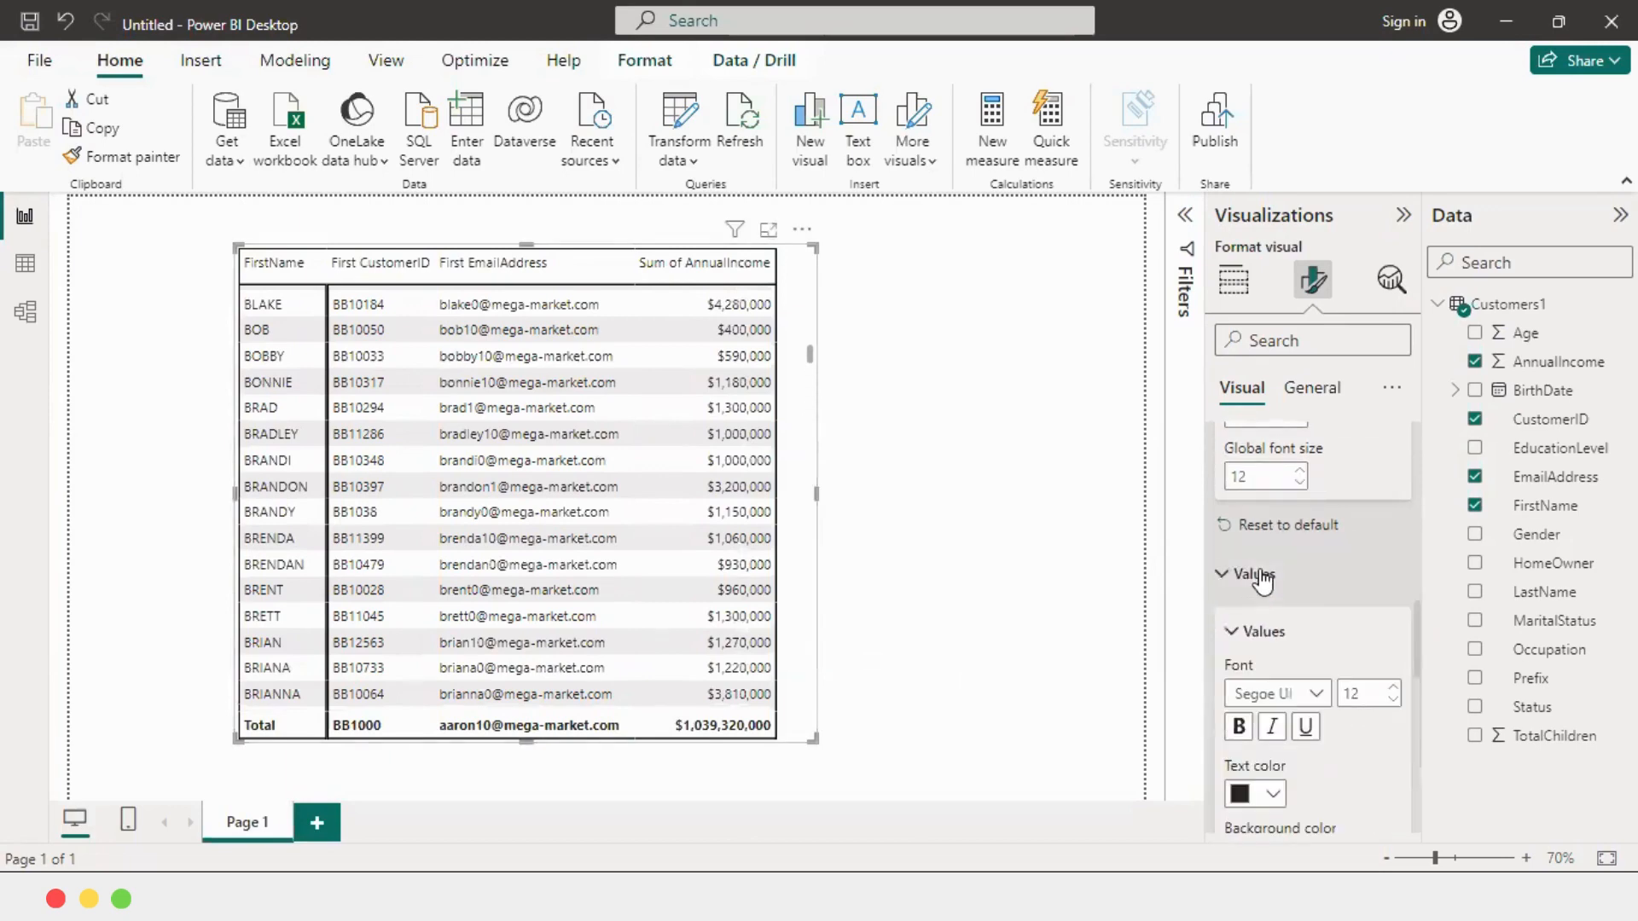
scroll(1263, 589, "down", 3)
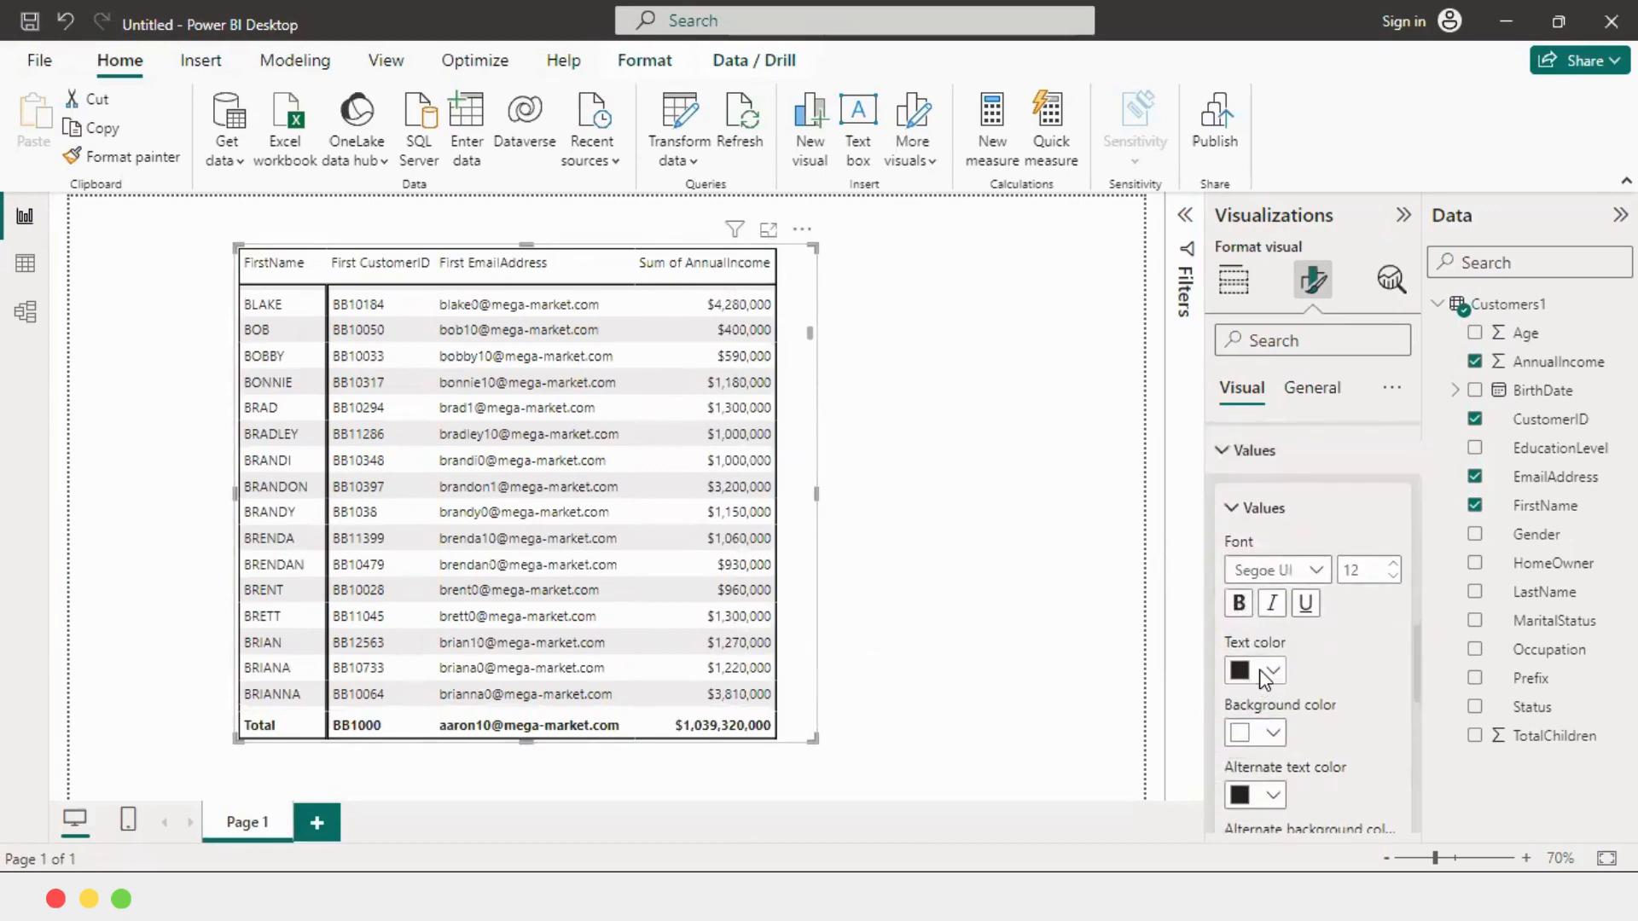
left_click(1264, 674)
left_click(1255, 567)
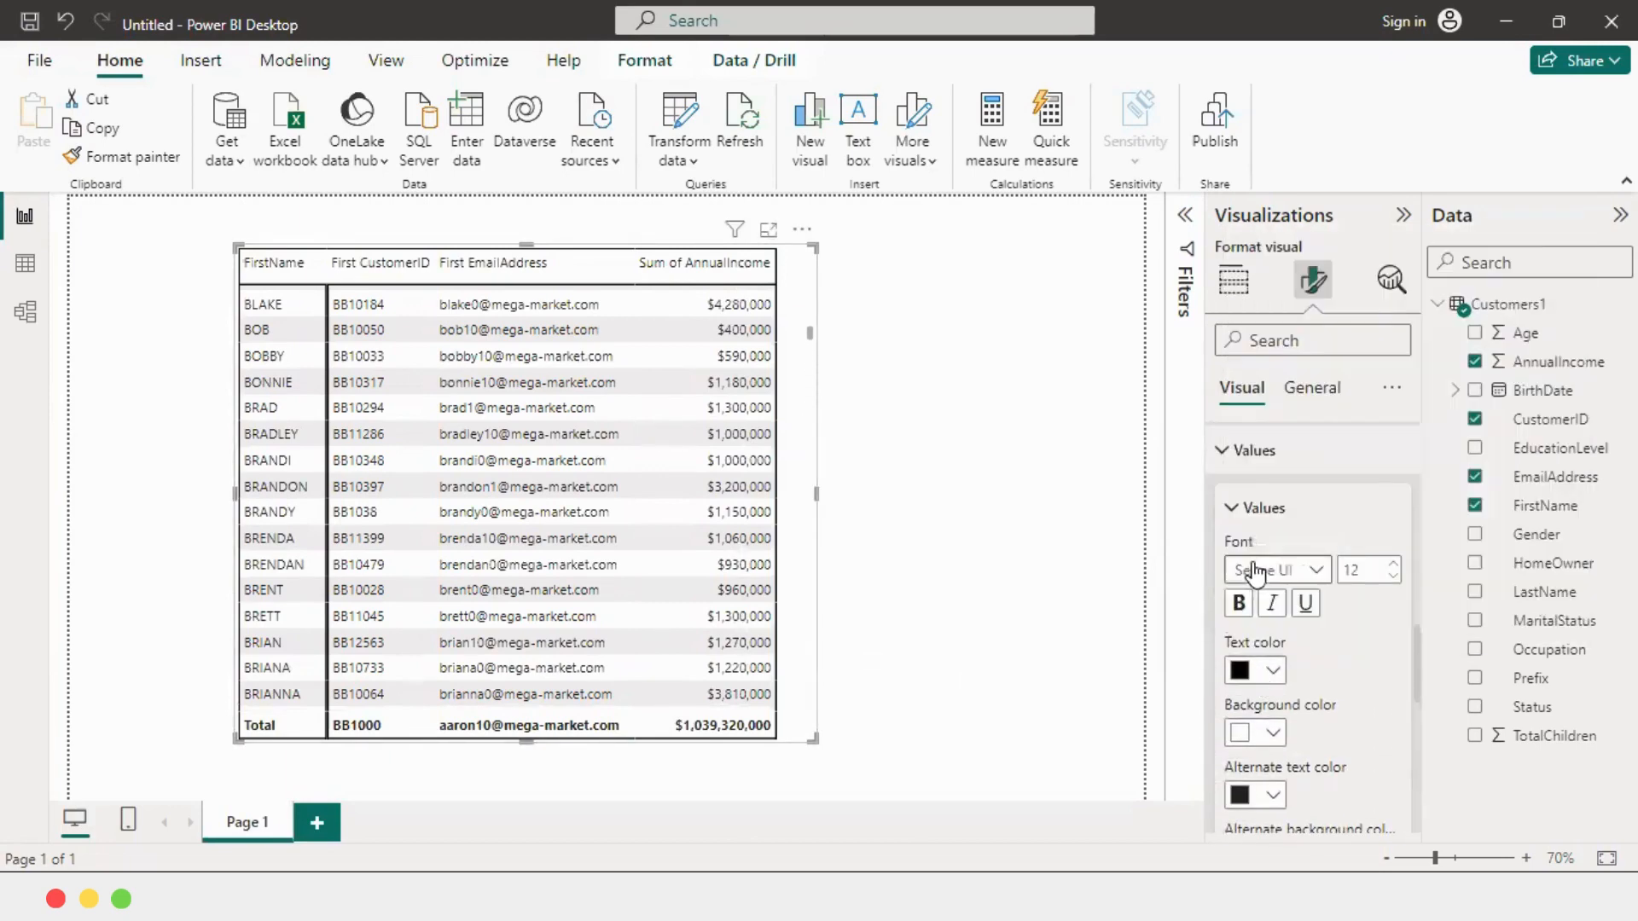
left_click(1393, 563)
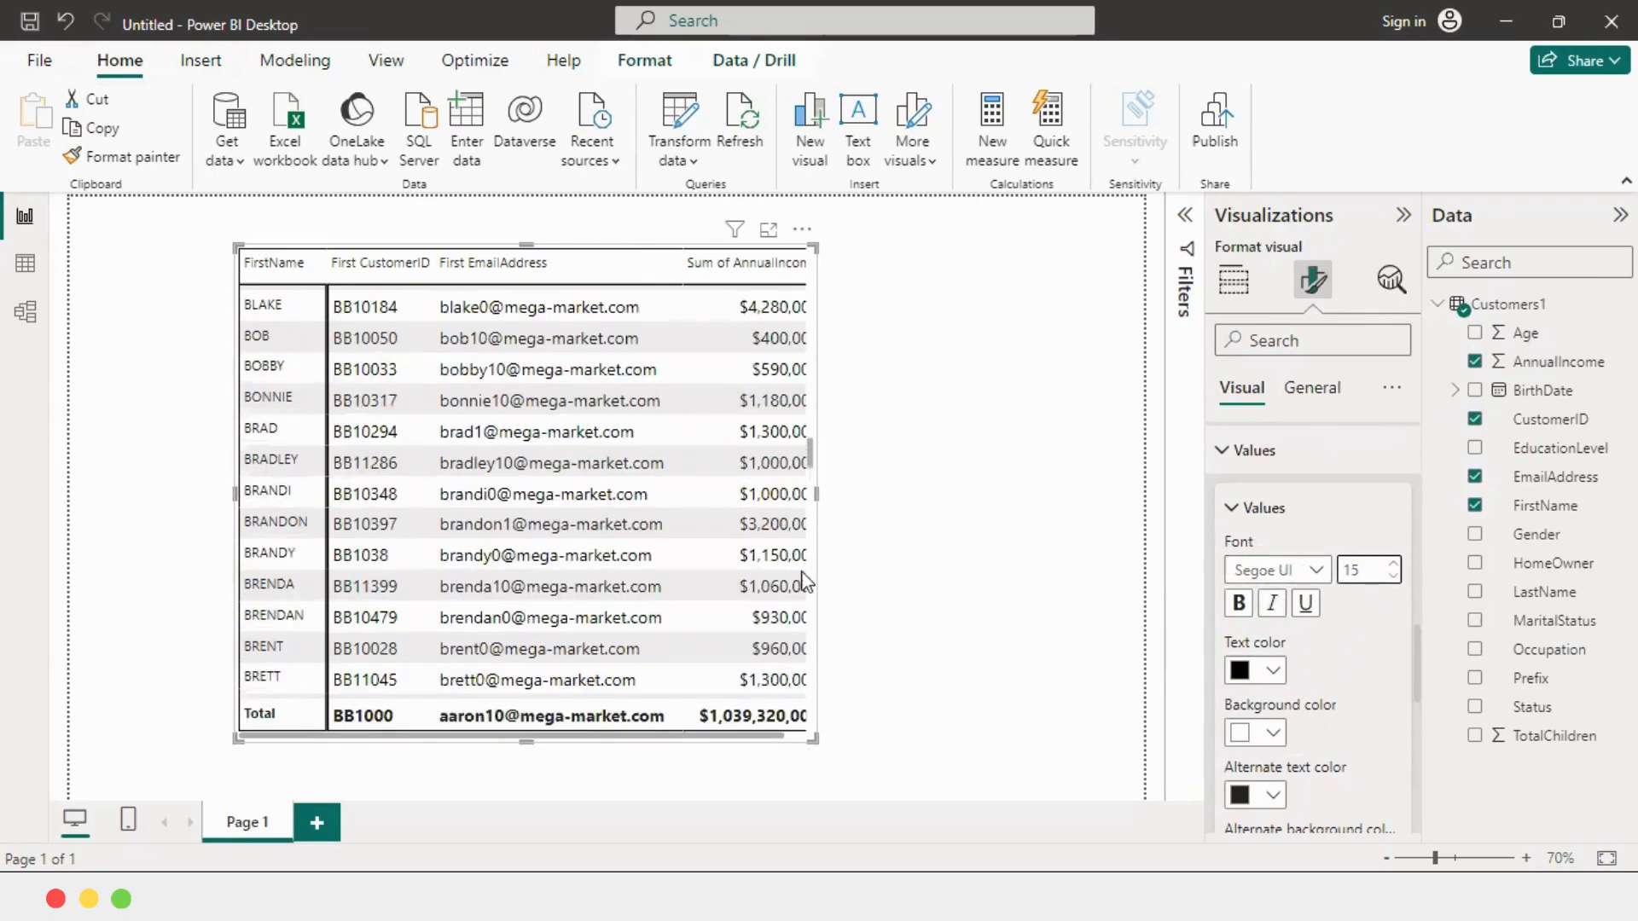
Widen the matrix visual until the whole Sum of AnnualIncome column fits inside it.
left_click_drag(816, 494, 885, 495)
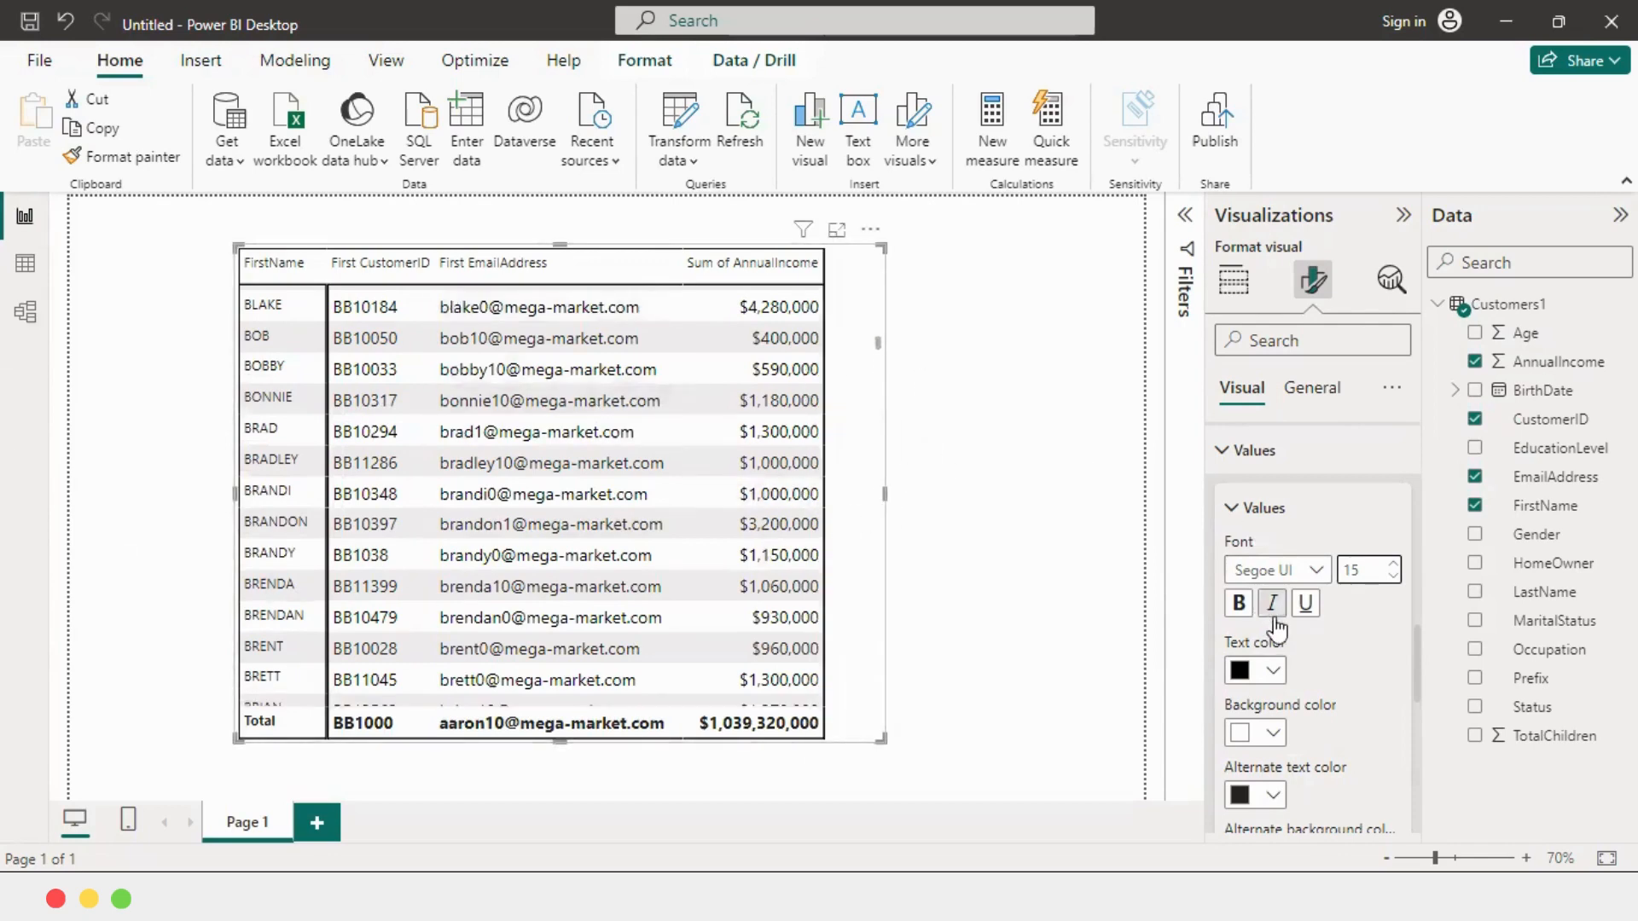
Try a darker gray background color on the matrix values and set it back to white.
scroll(1271, 623, "down", 1)
left_click(1274, 675)
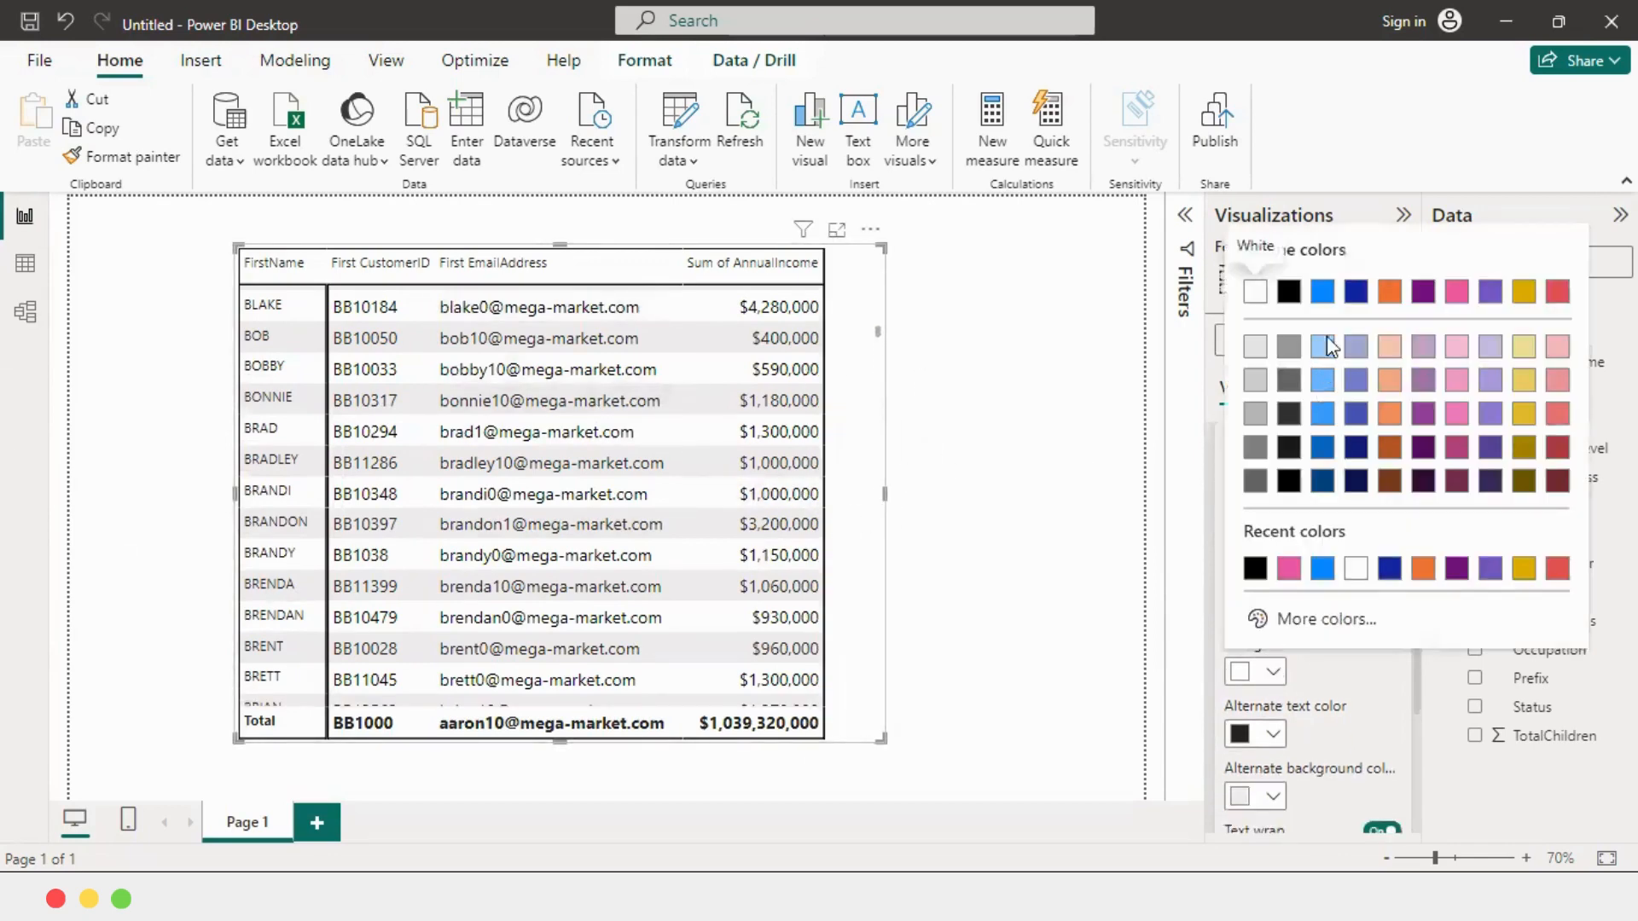
left_click(1251, 390)
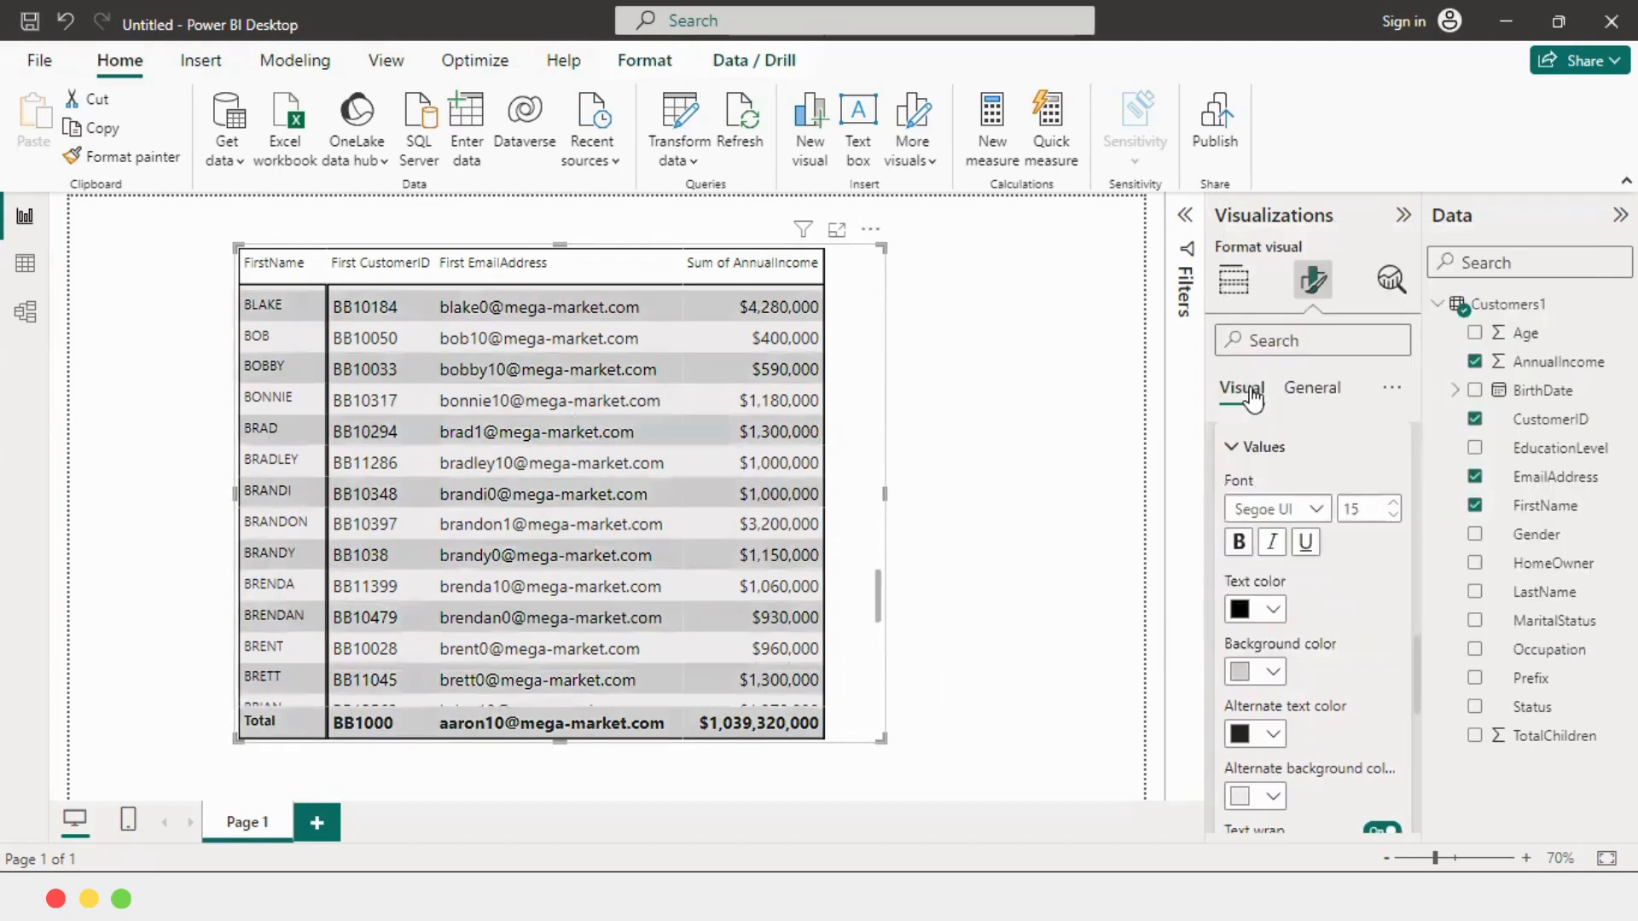
left_click(1271, 675)
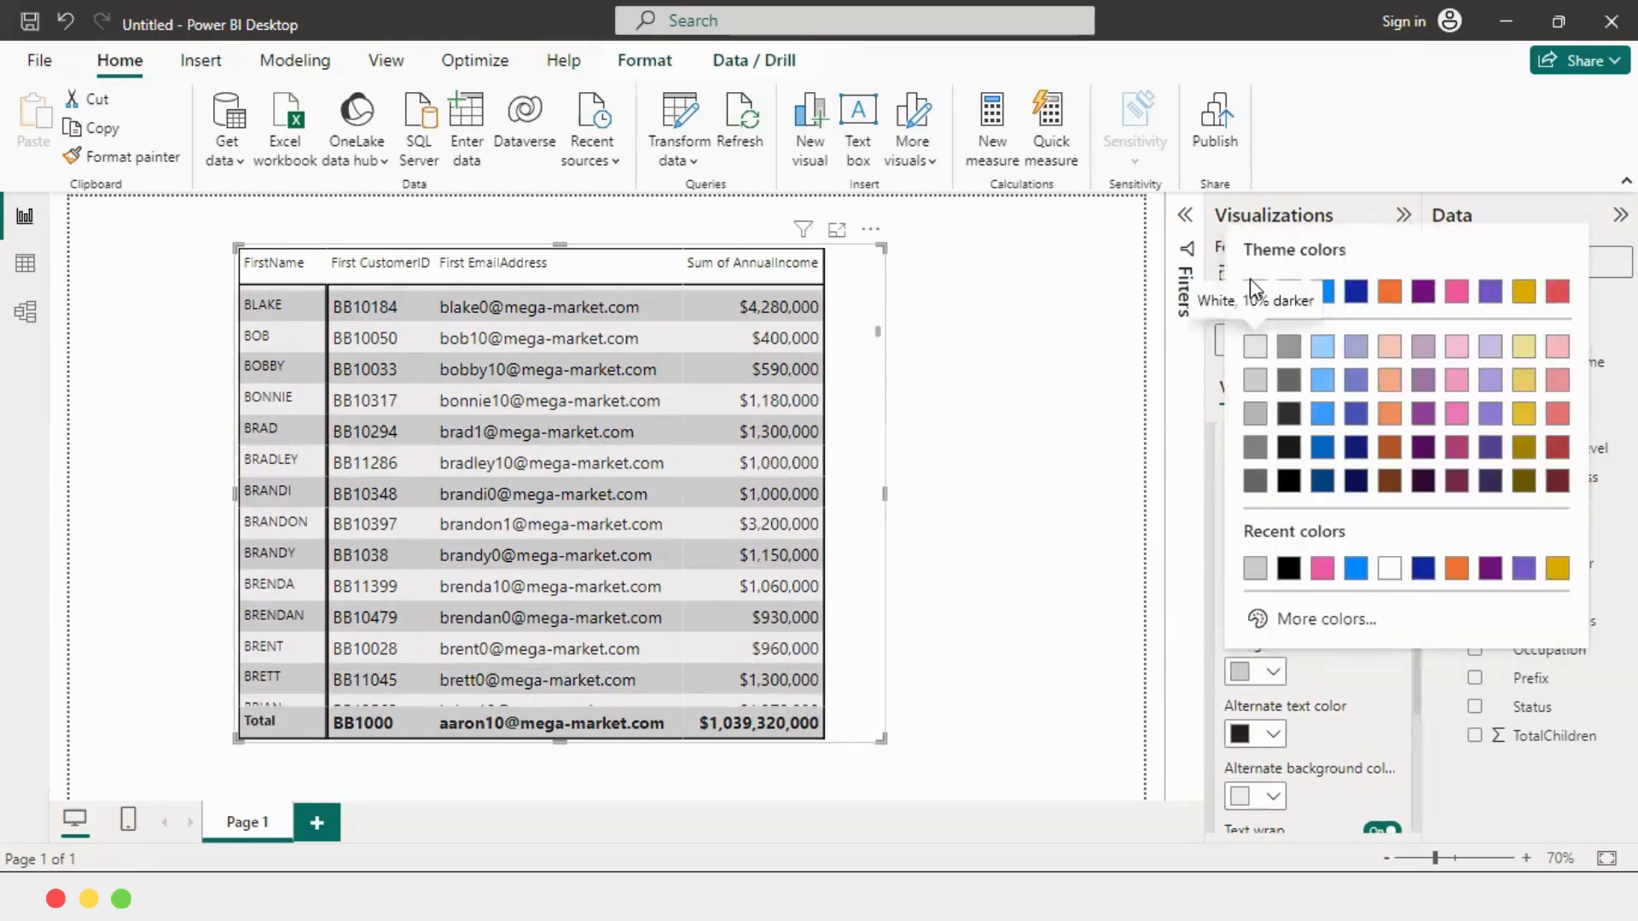
left_click(1252, 291)
Toggle text wrap for the matrix values.
scroll(1262, 631, "down", 2)
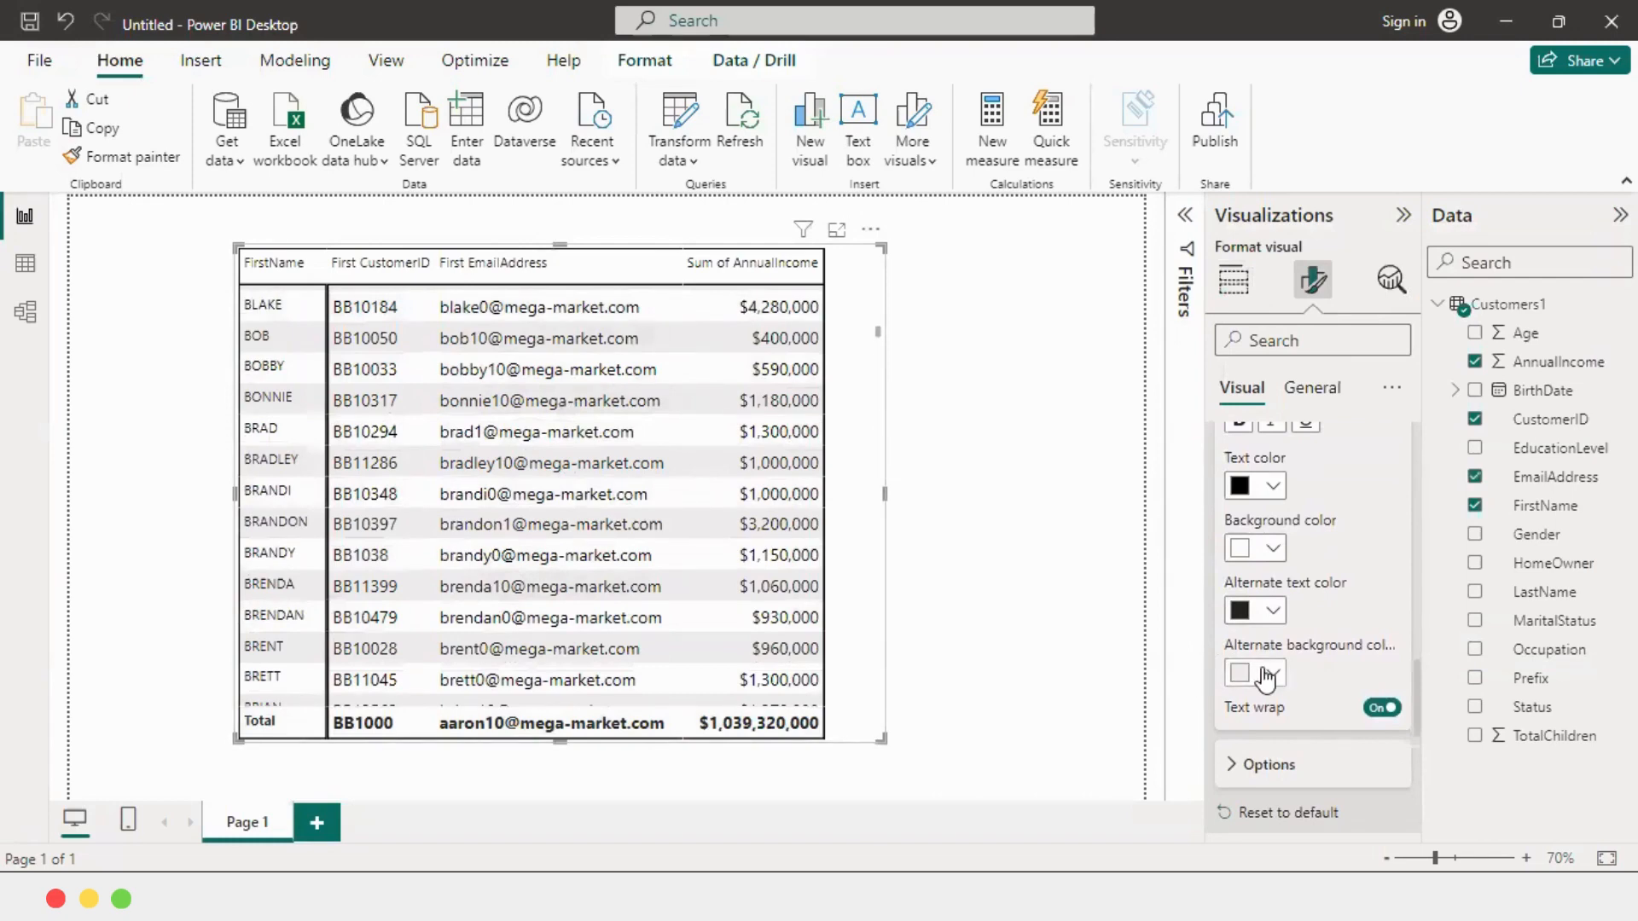
scroll(1265, 678, "down", 2)
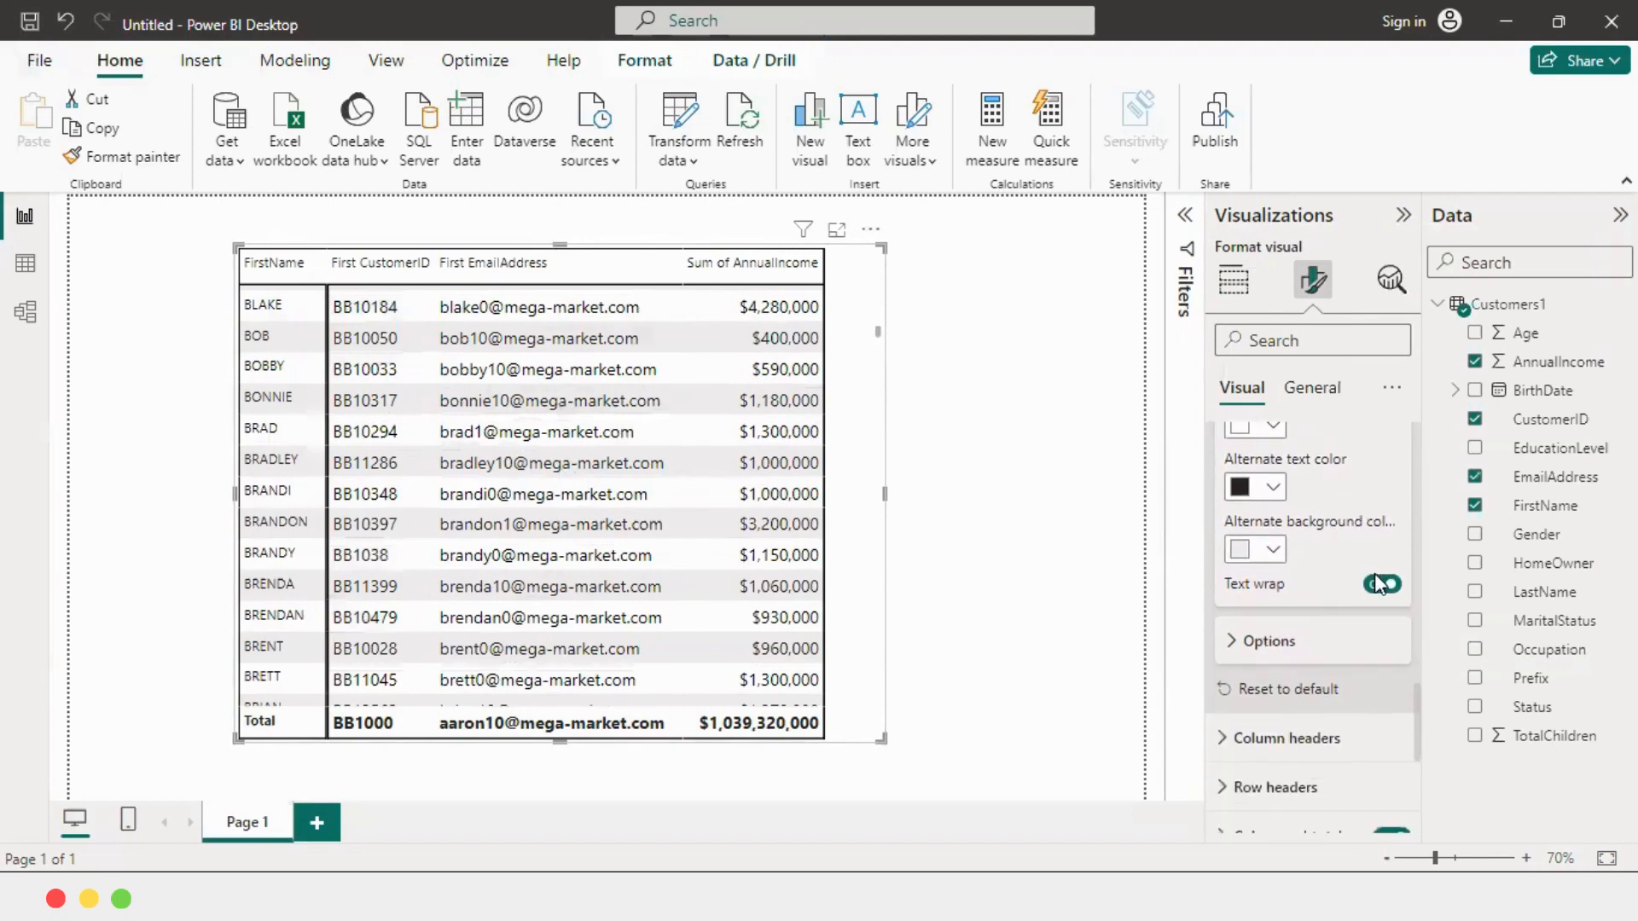
left_click(1372, 589)
Set the font size of the matrix's column header text to 15.
scroll(1324, 546, "down", 2)
left_click(1250, 614)
scroll(1254, 580, "down", 1)
left_click(1228, 609)
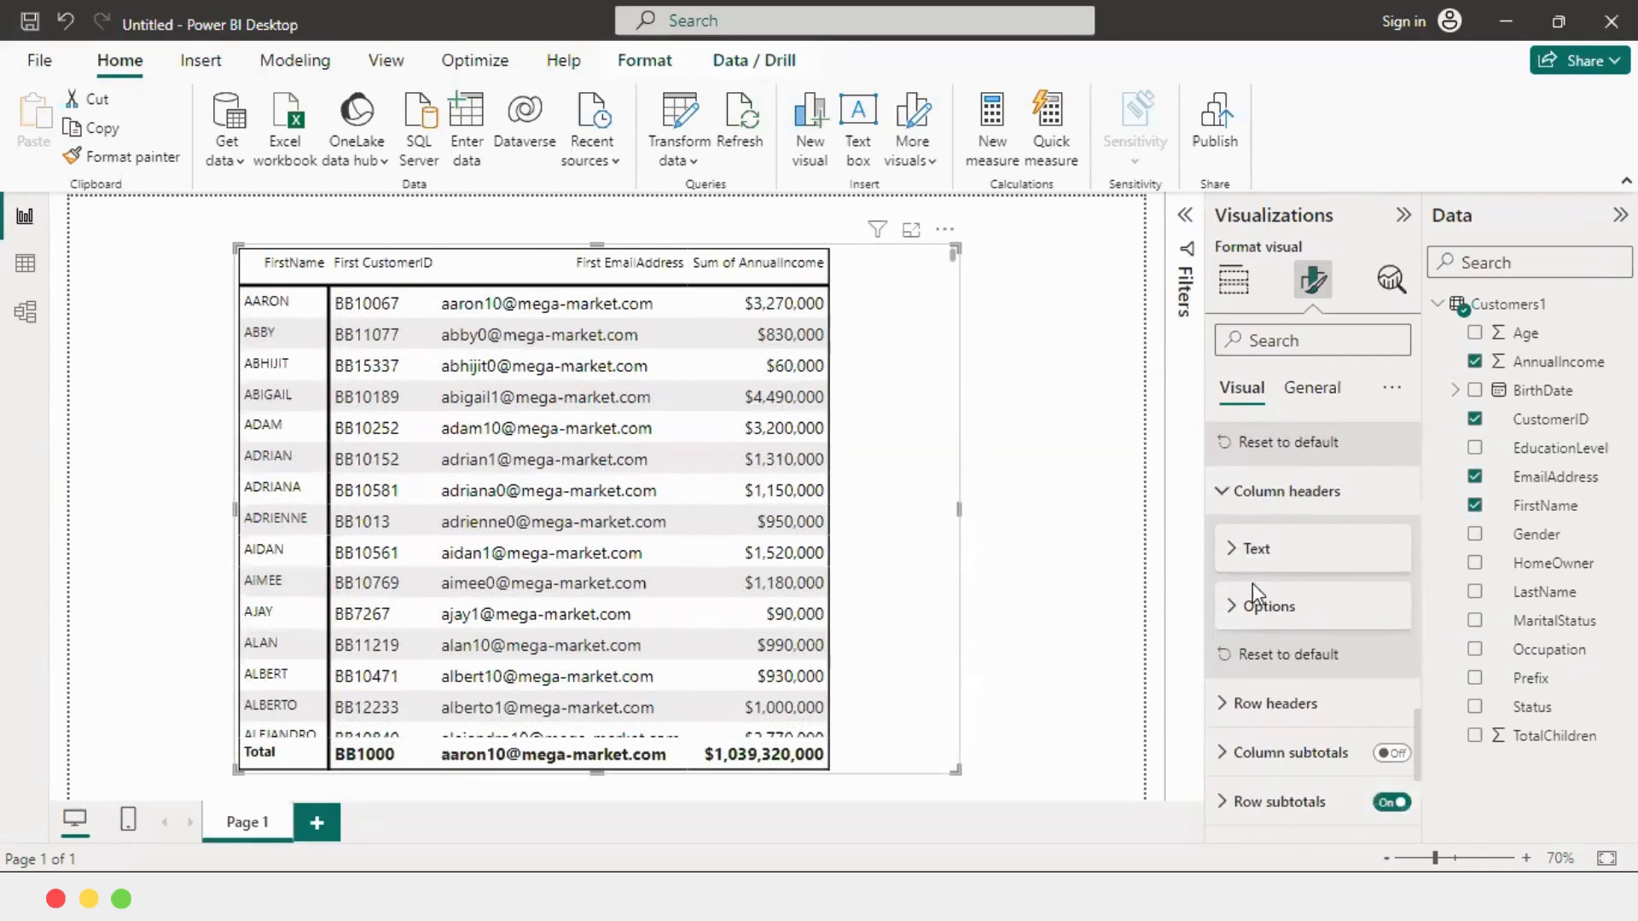
left_click(1249, 550)
scroll(1280, 512, "down", 2)
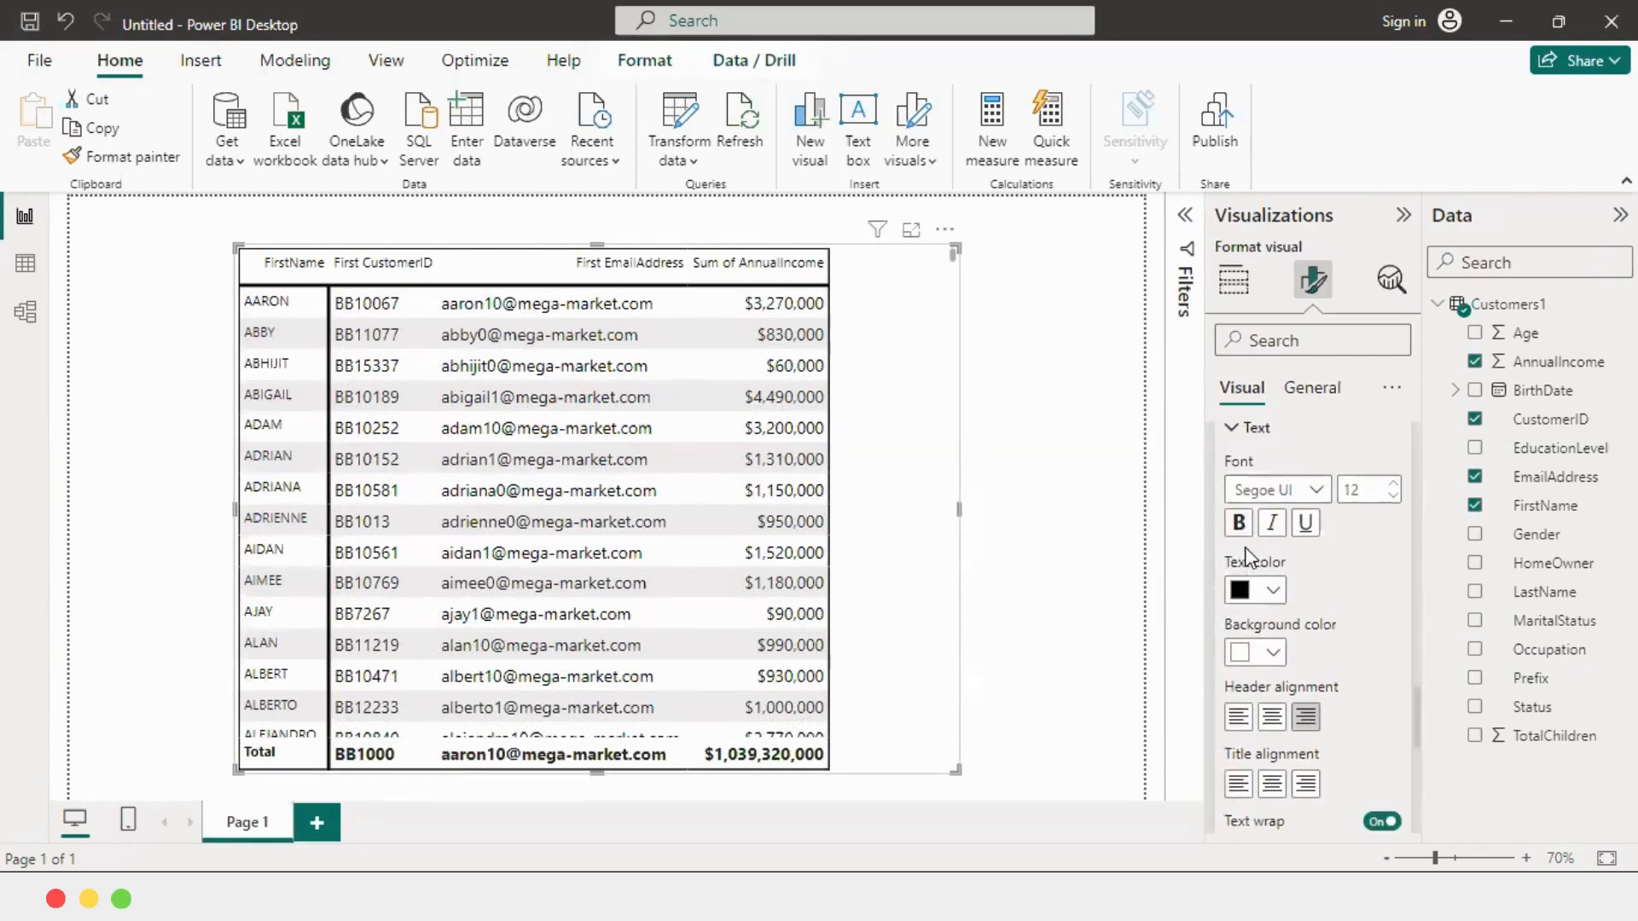
left_click(1300, 489)
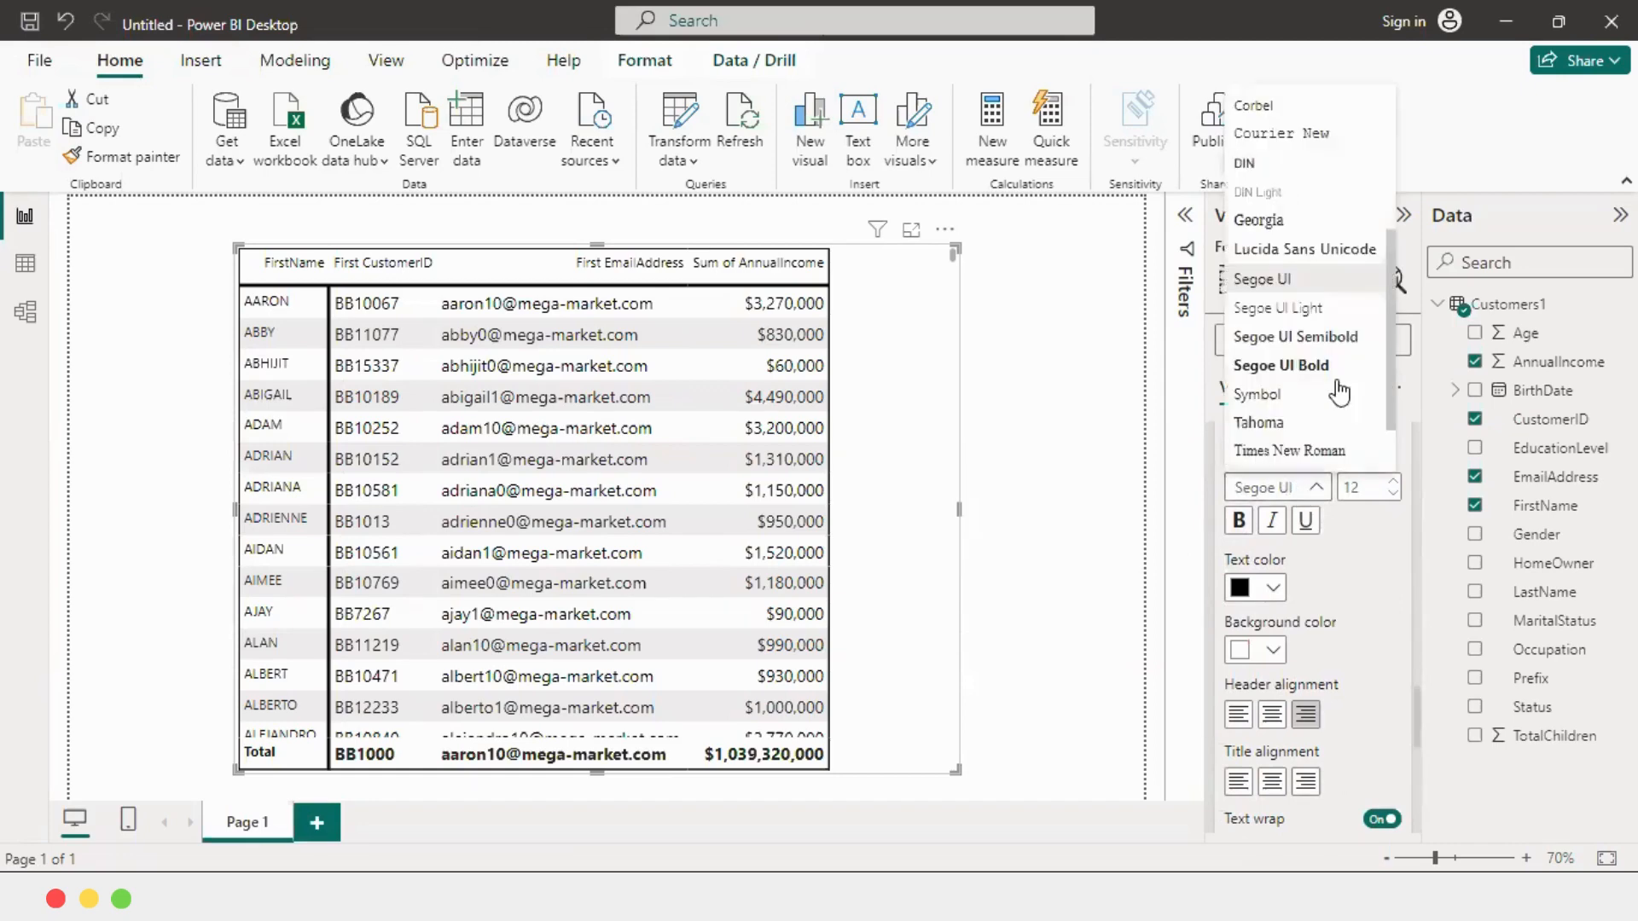
left_click(1404, 482)
left_click(1392, 481)
left_click(1392, 481)
left_click(1392, 481)
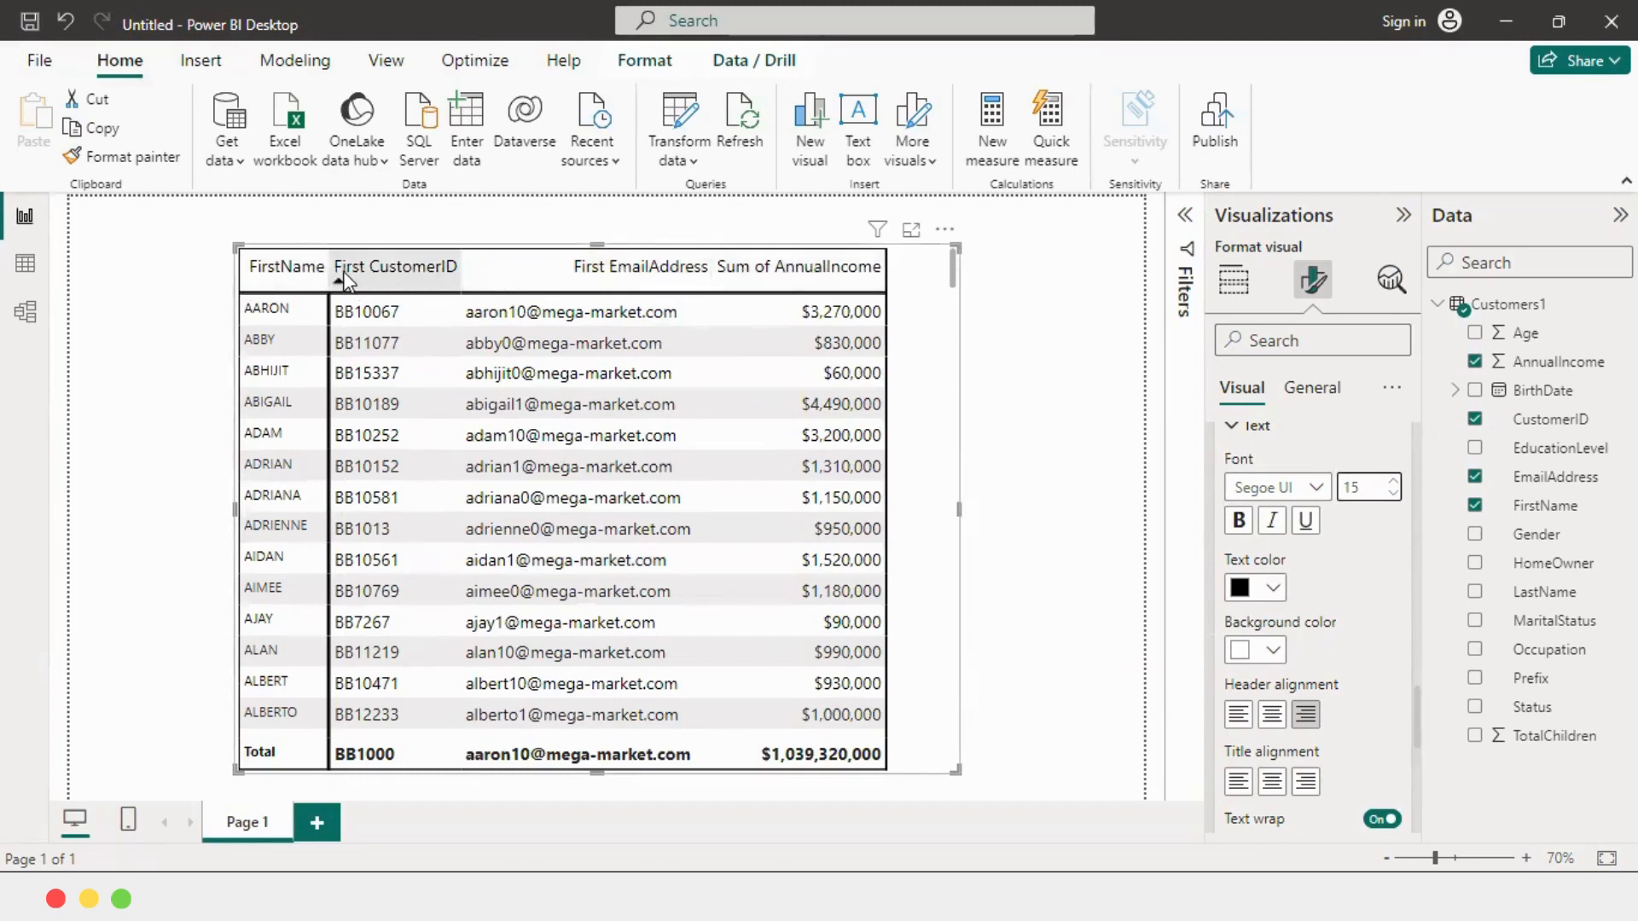
Set the background color of the column headers to light gray (White, 10% darker).
scroll(1324, 604, "down", 2)
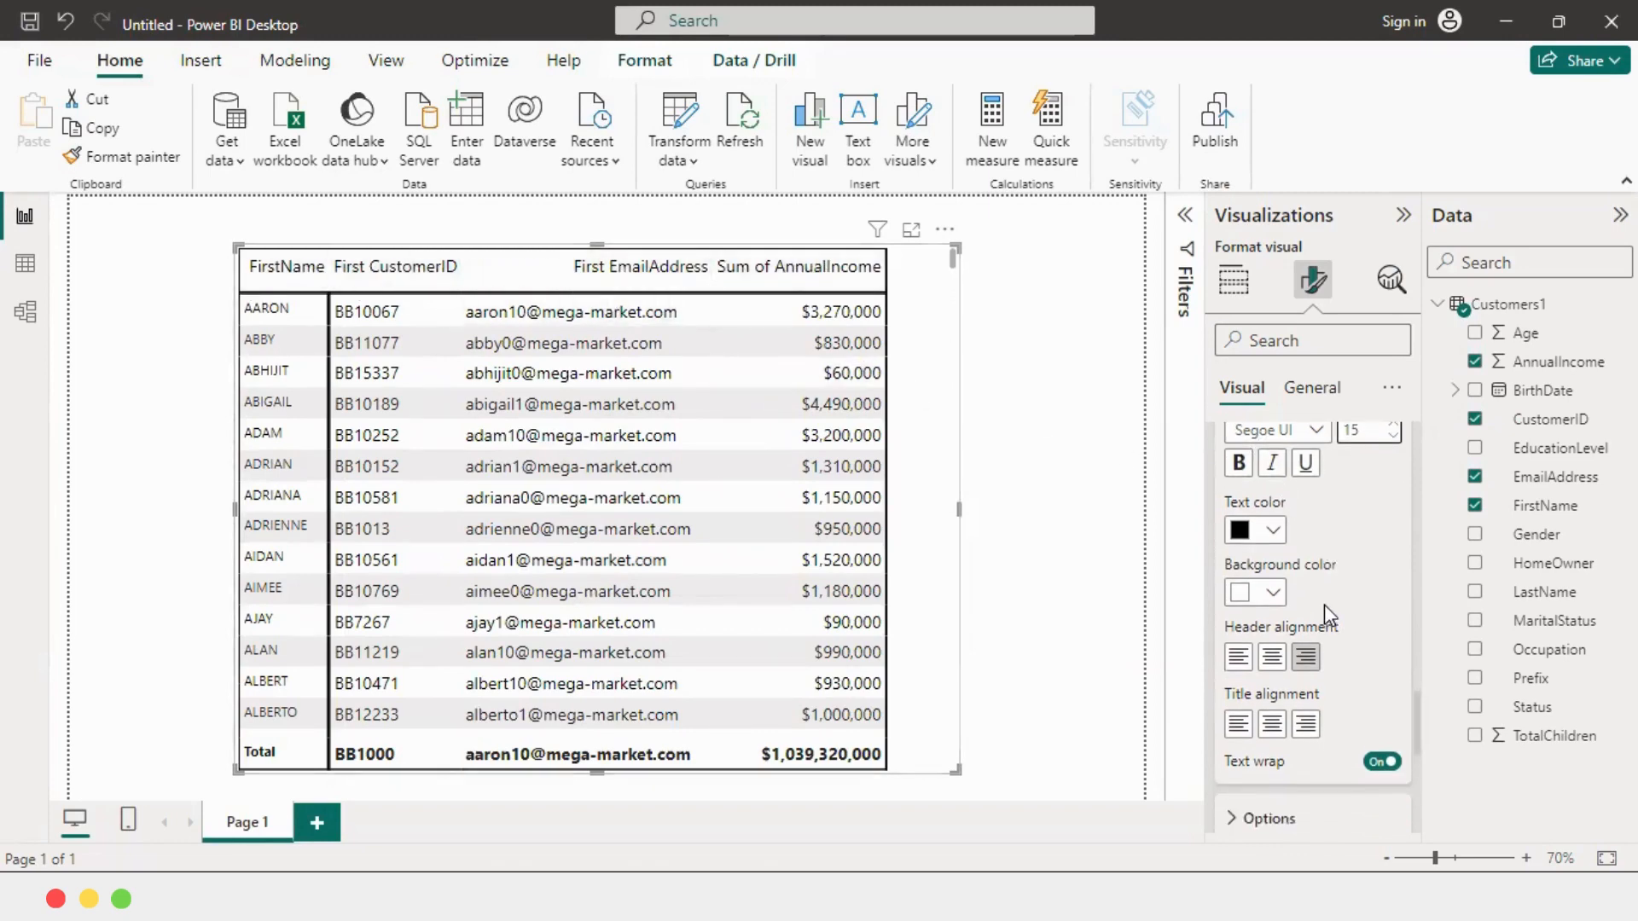
left_click(1239, 589)
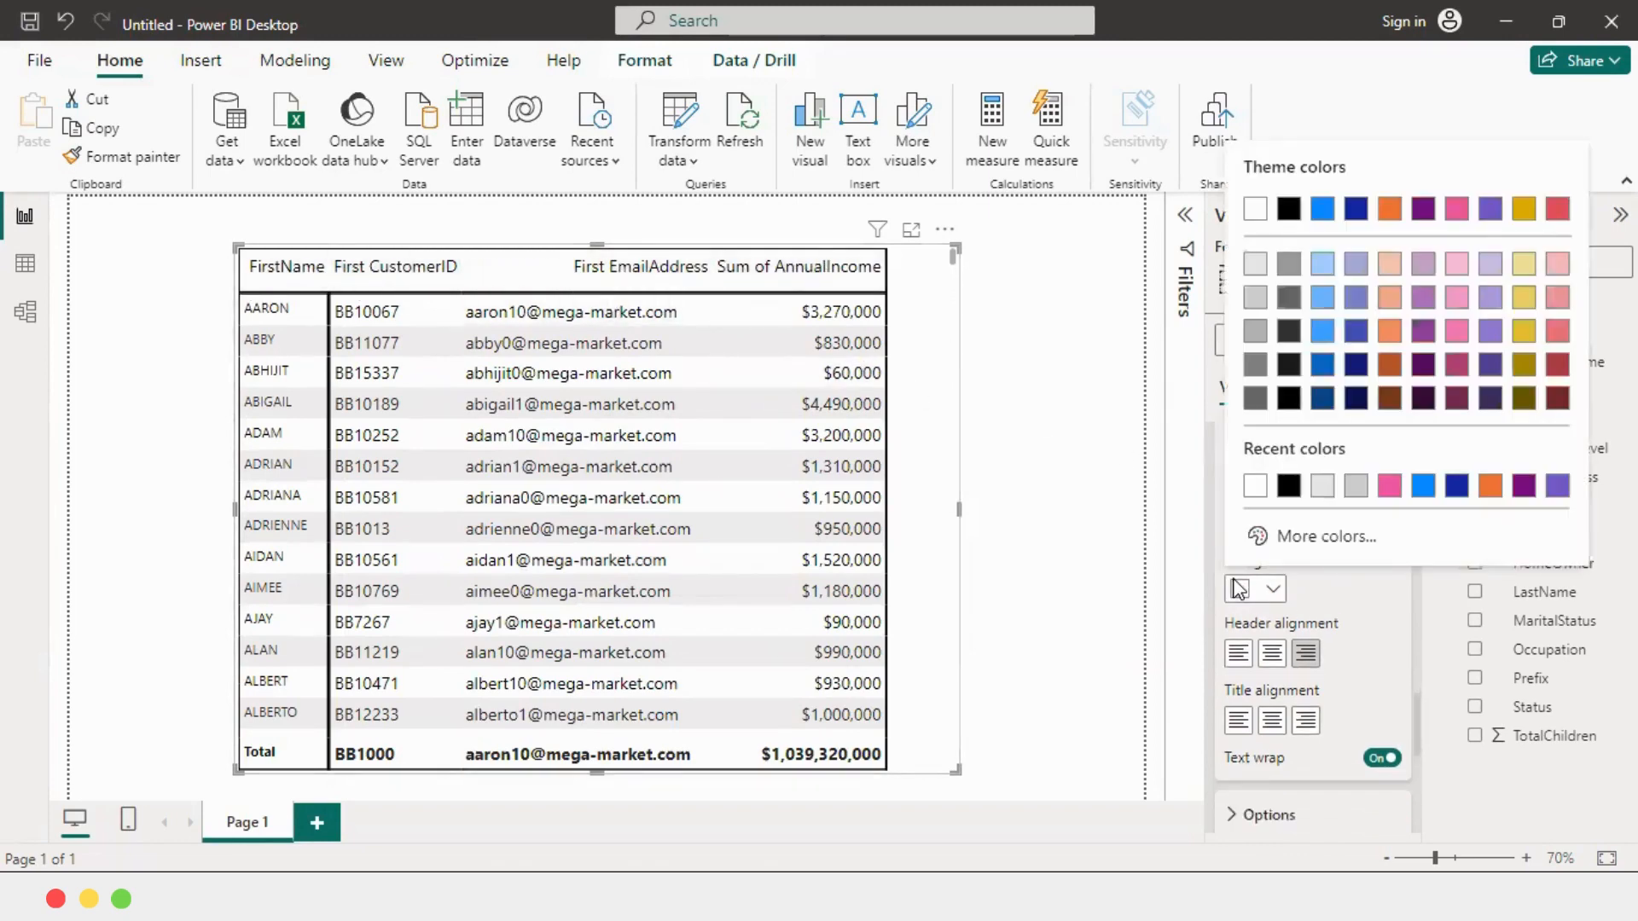
left_click(1255, 262)
Try left and right header alignment for the column headers and settle on center.
scroll(1271, 584, "down", 1)
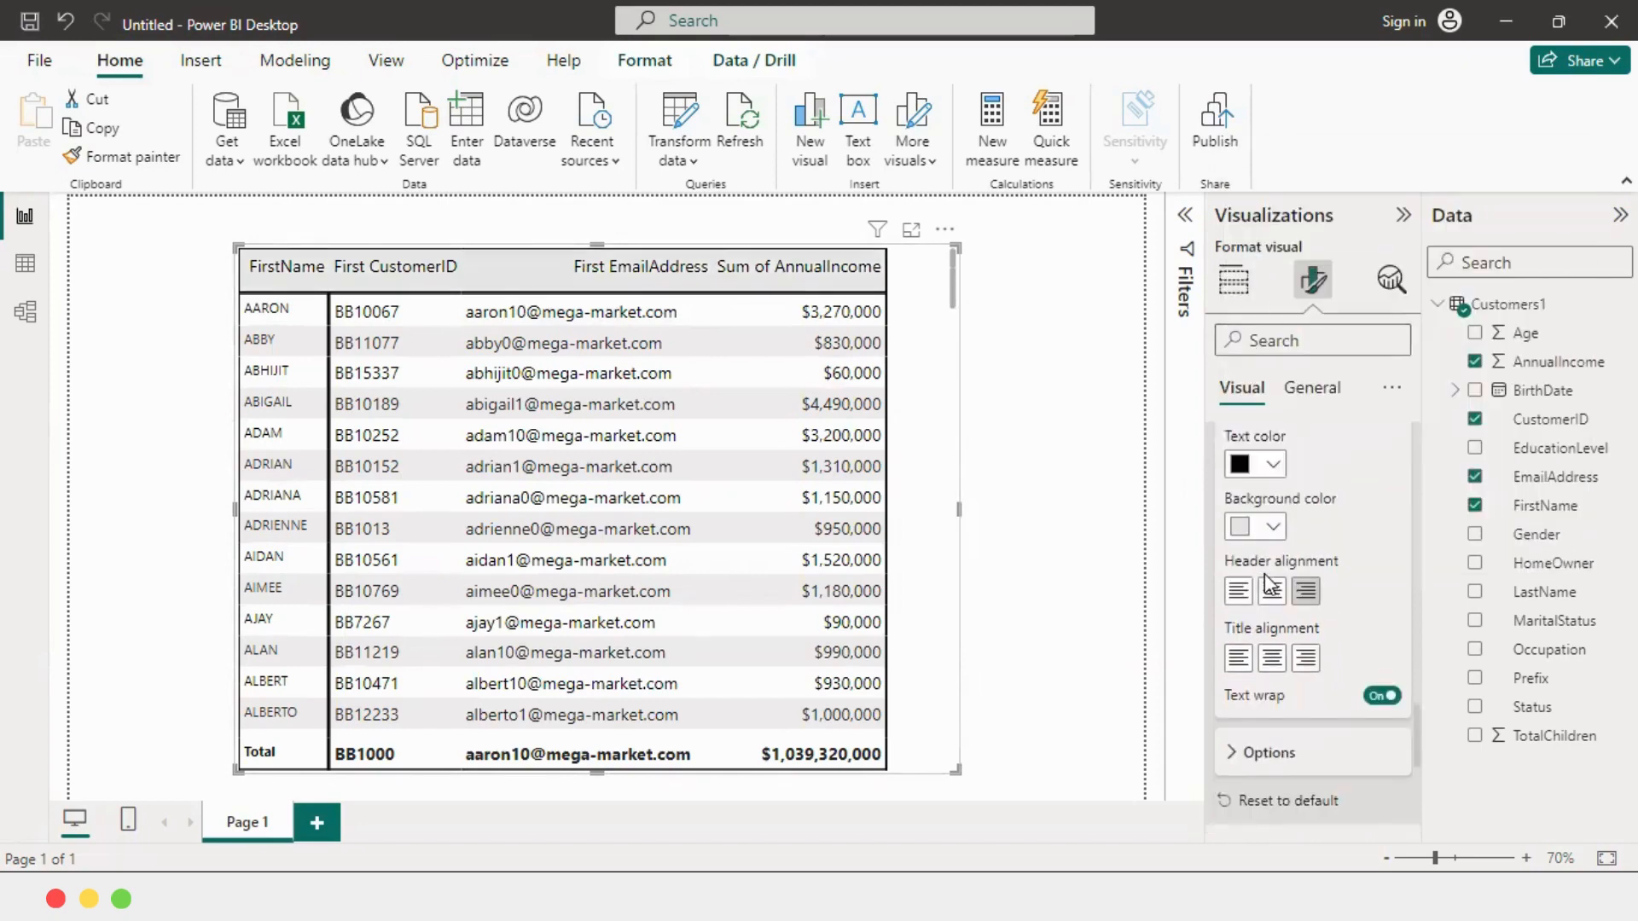
scroll(1271, 587, "down", 1)
left_click(1238, 530)
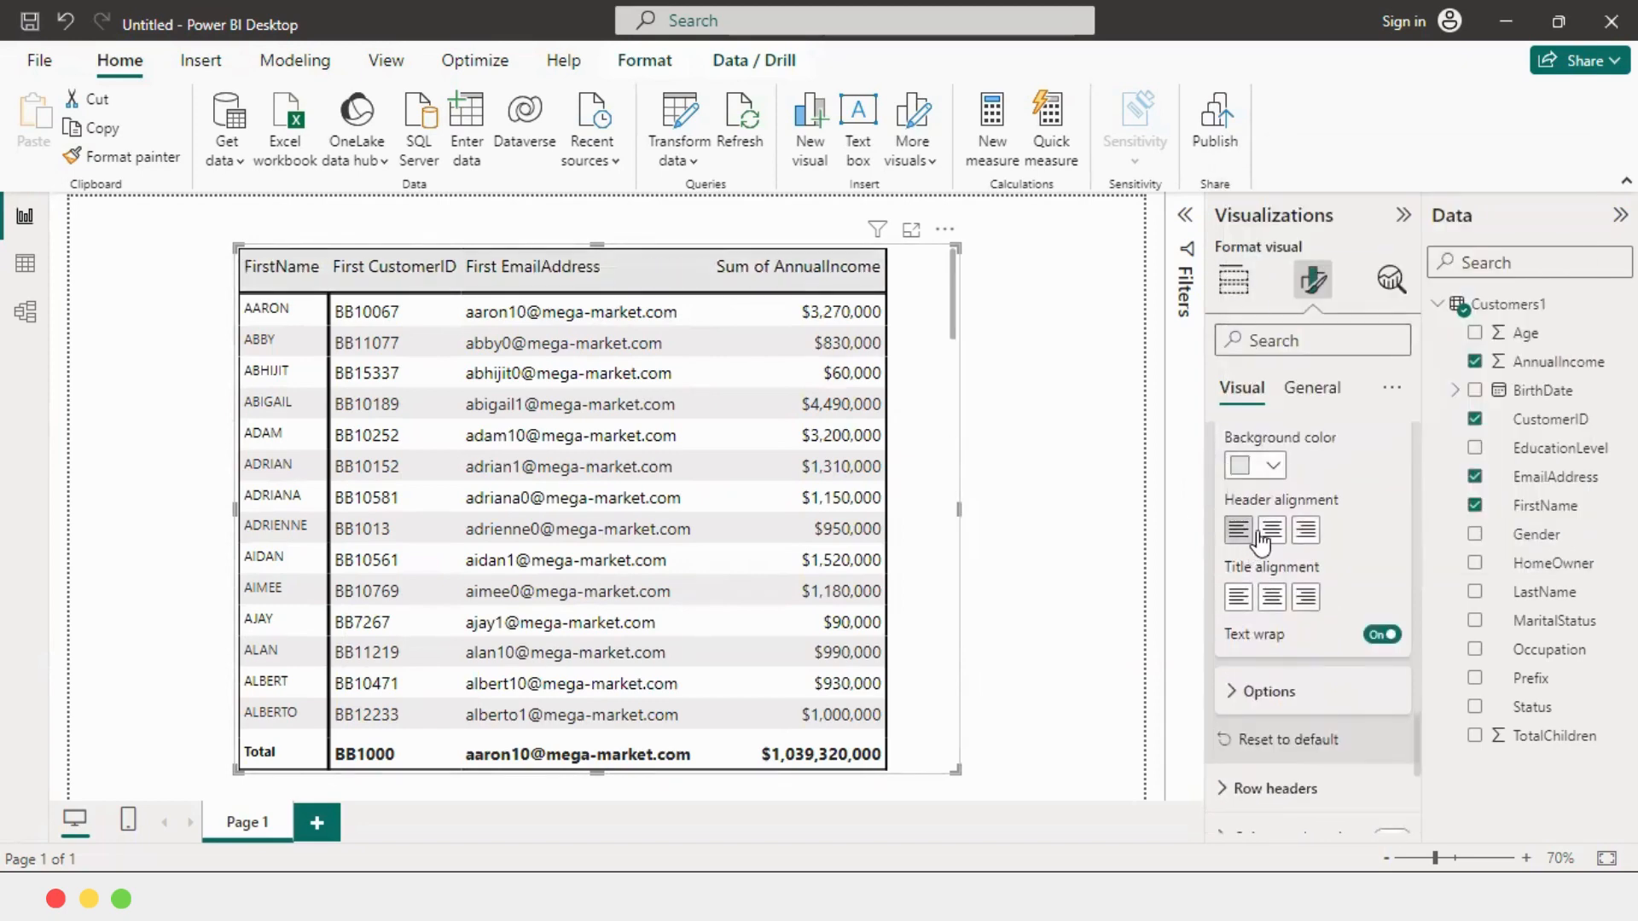
left_click(1271, 529)
left_click(1305, 530)
left_click(1271, 530)
Set the font size of the matrix's row header text to 15.
scroll(1273, 537, "down", 1)
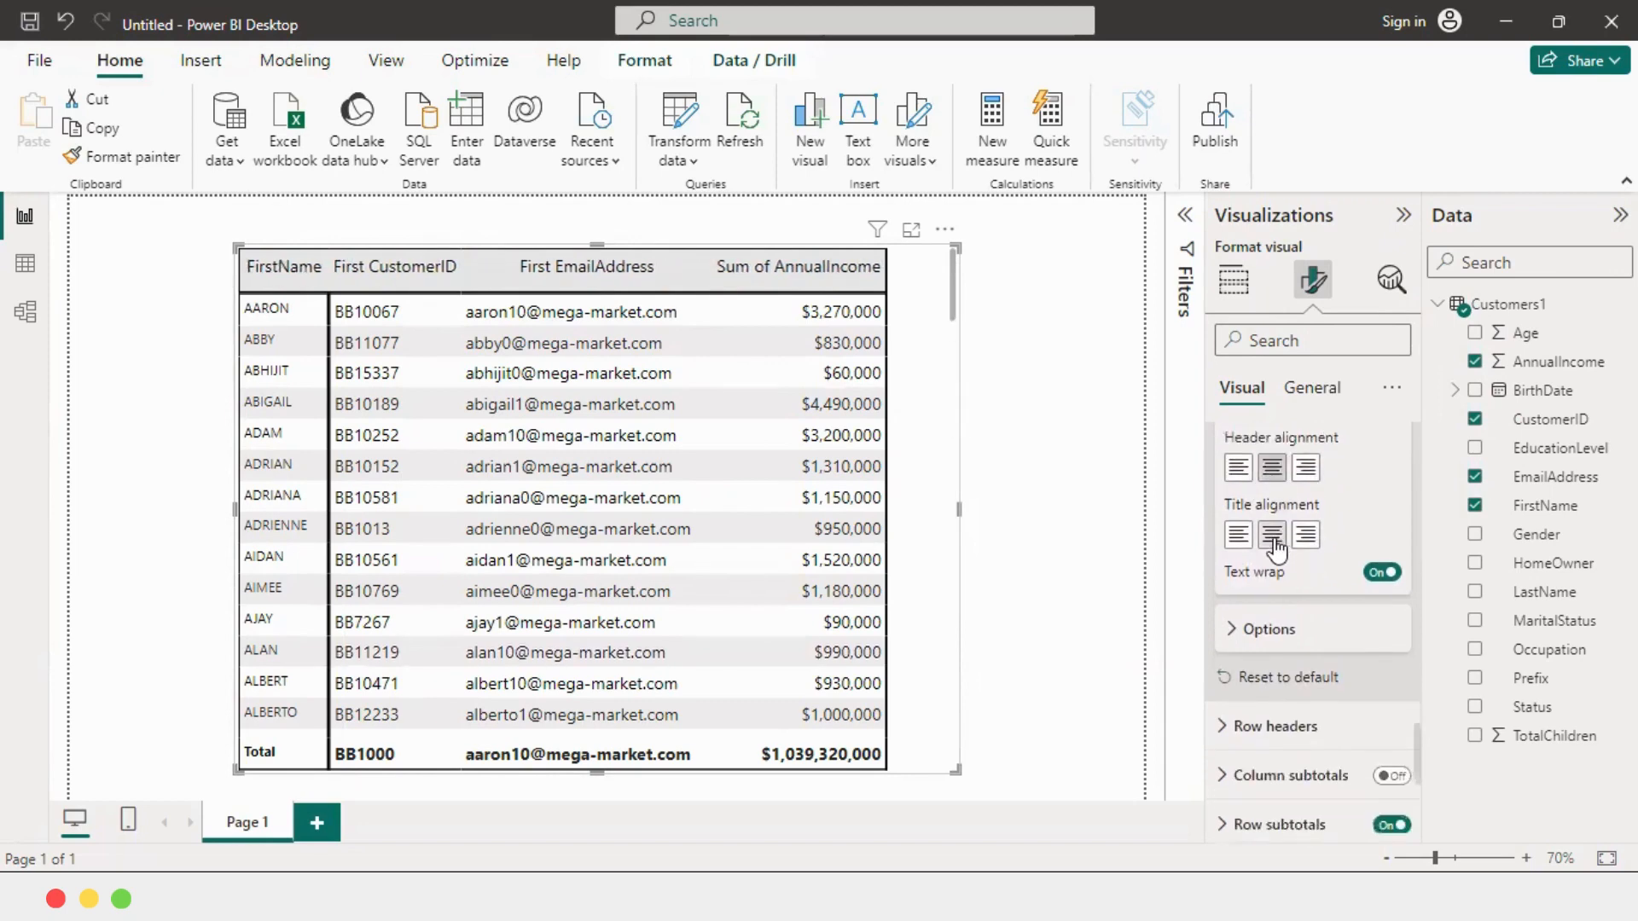
scroll(1276, 550, "down", 3)
left_click(1278, 544)
scroll(1280, 559, "down", 1)
left_click(1267, 476)
scroll(1303, 531, "down", 1)
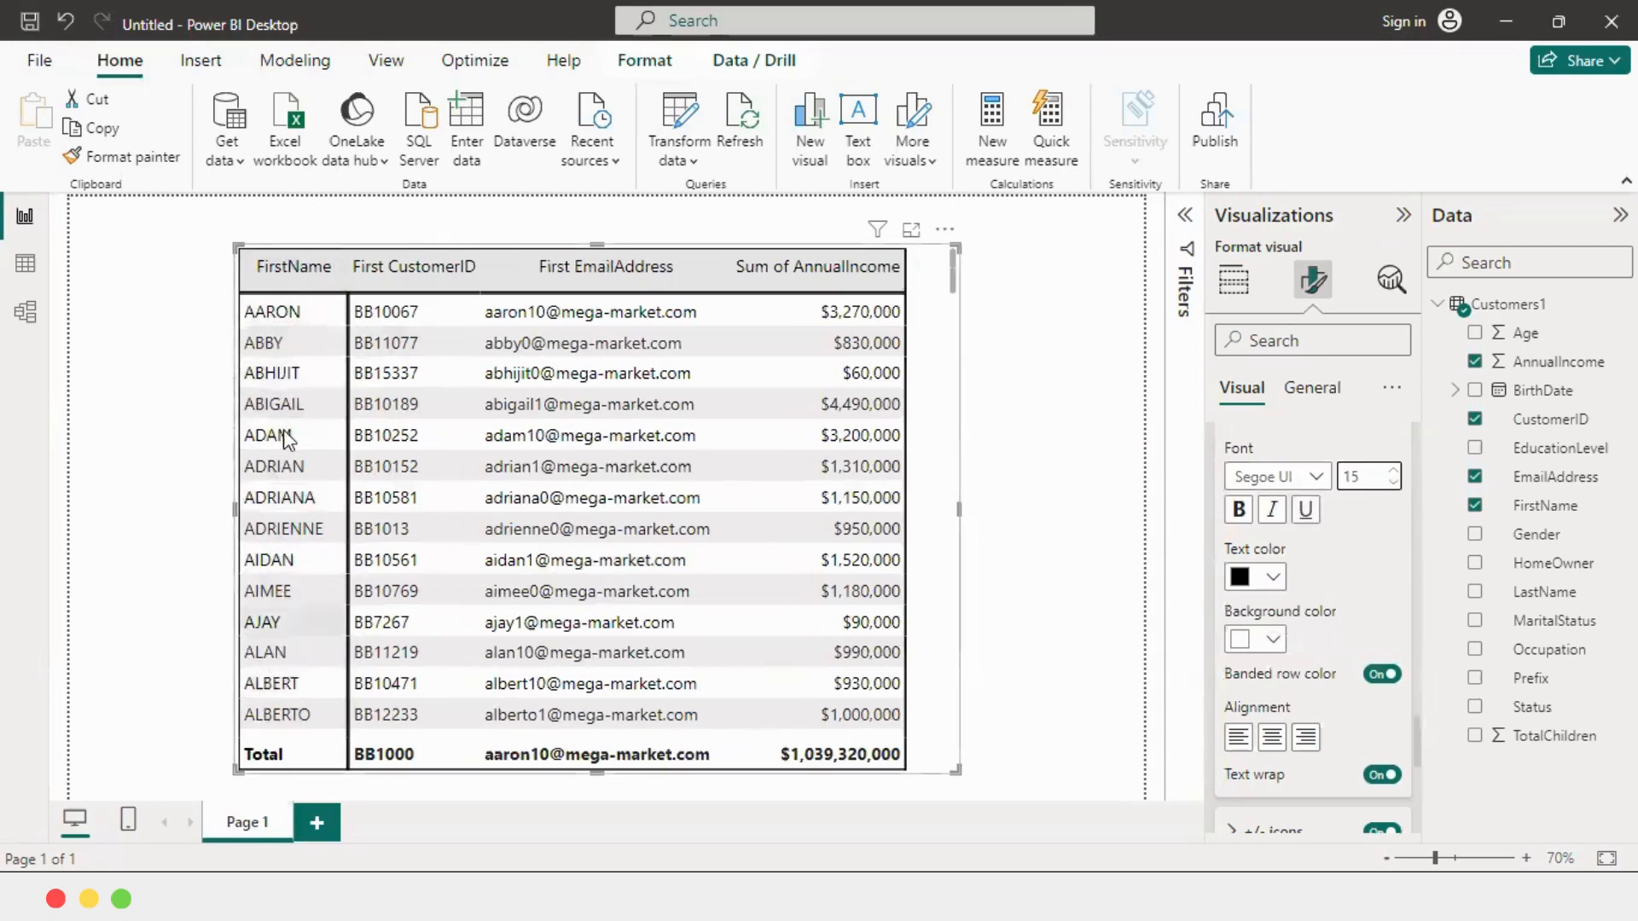
Try bold on the row header text and turn it off again.
left_click(1239, 510)
left_click(1240, 510)
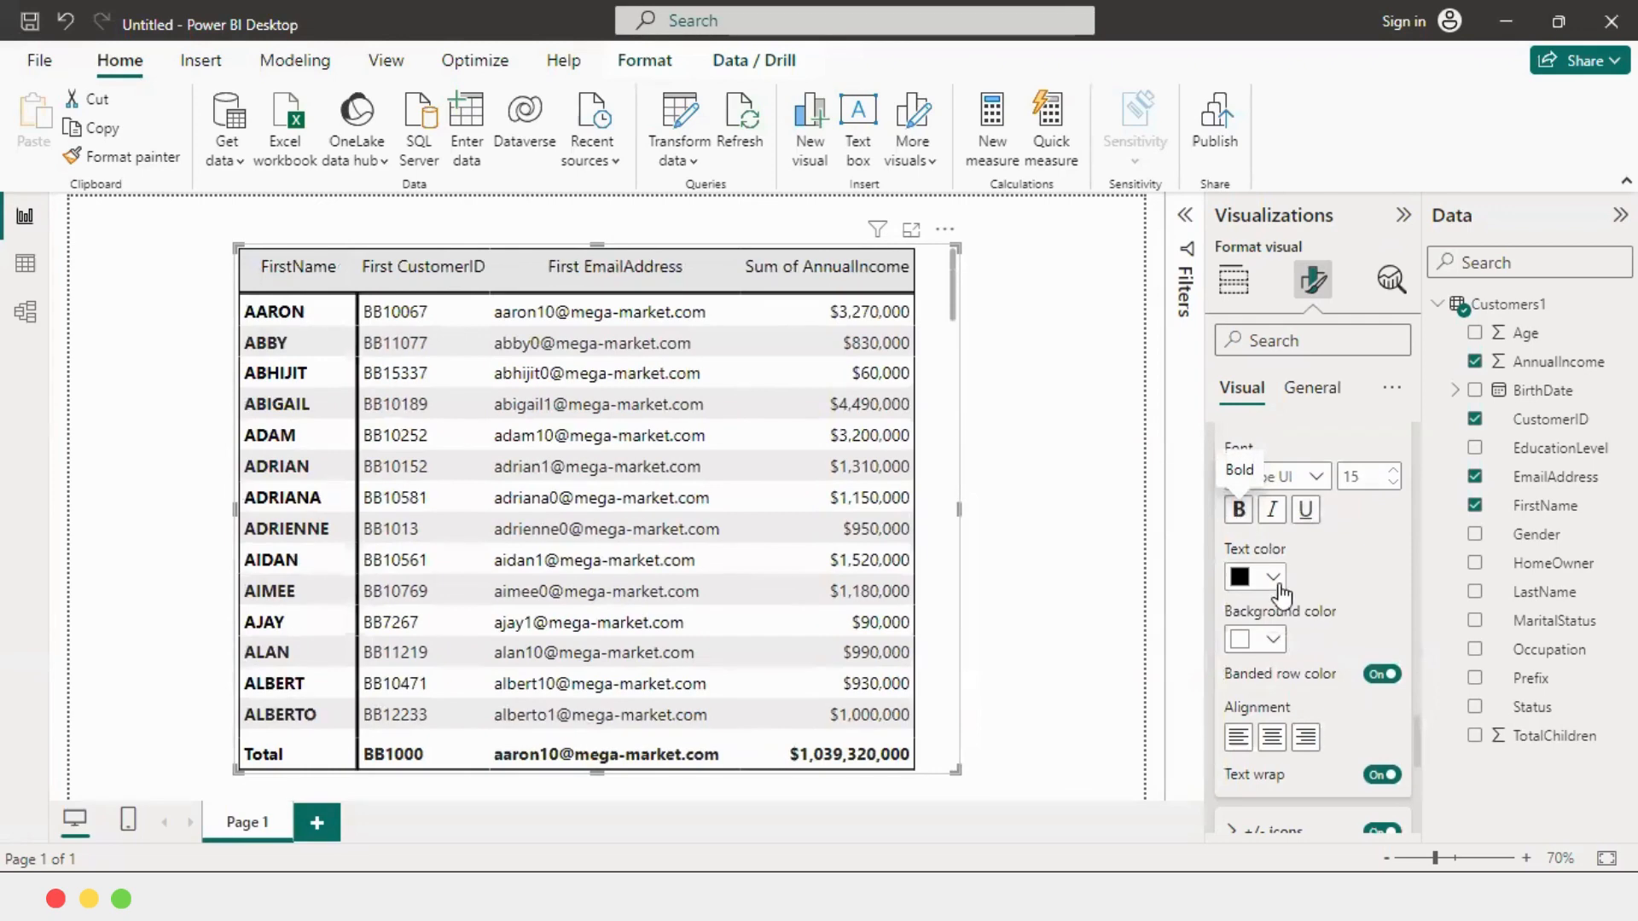
Try blue as the text color of the column grand total values and settle on black.
scroll(1284, 589, "down", 3)
scroll(1288, 597, "down", 3)
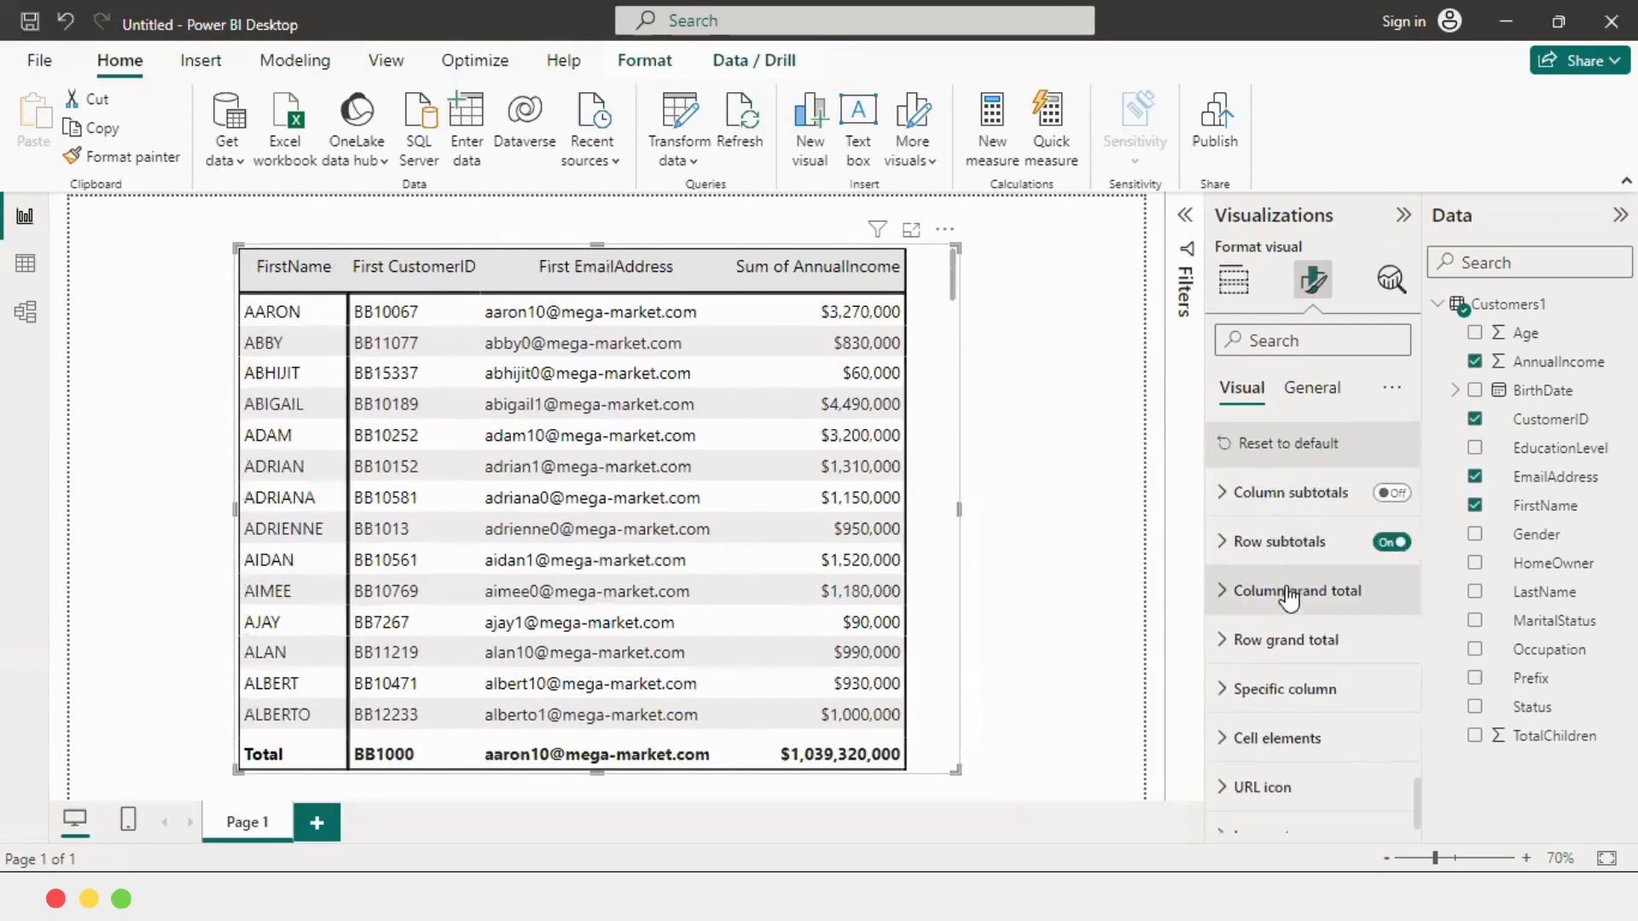
left_click(1283, 604)
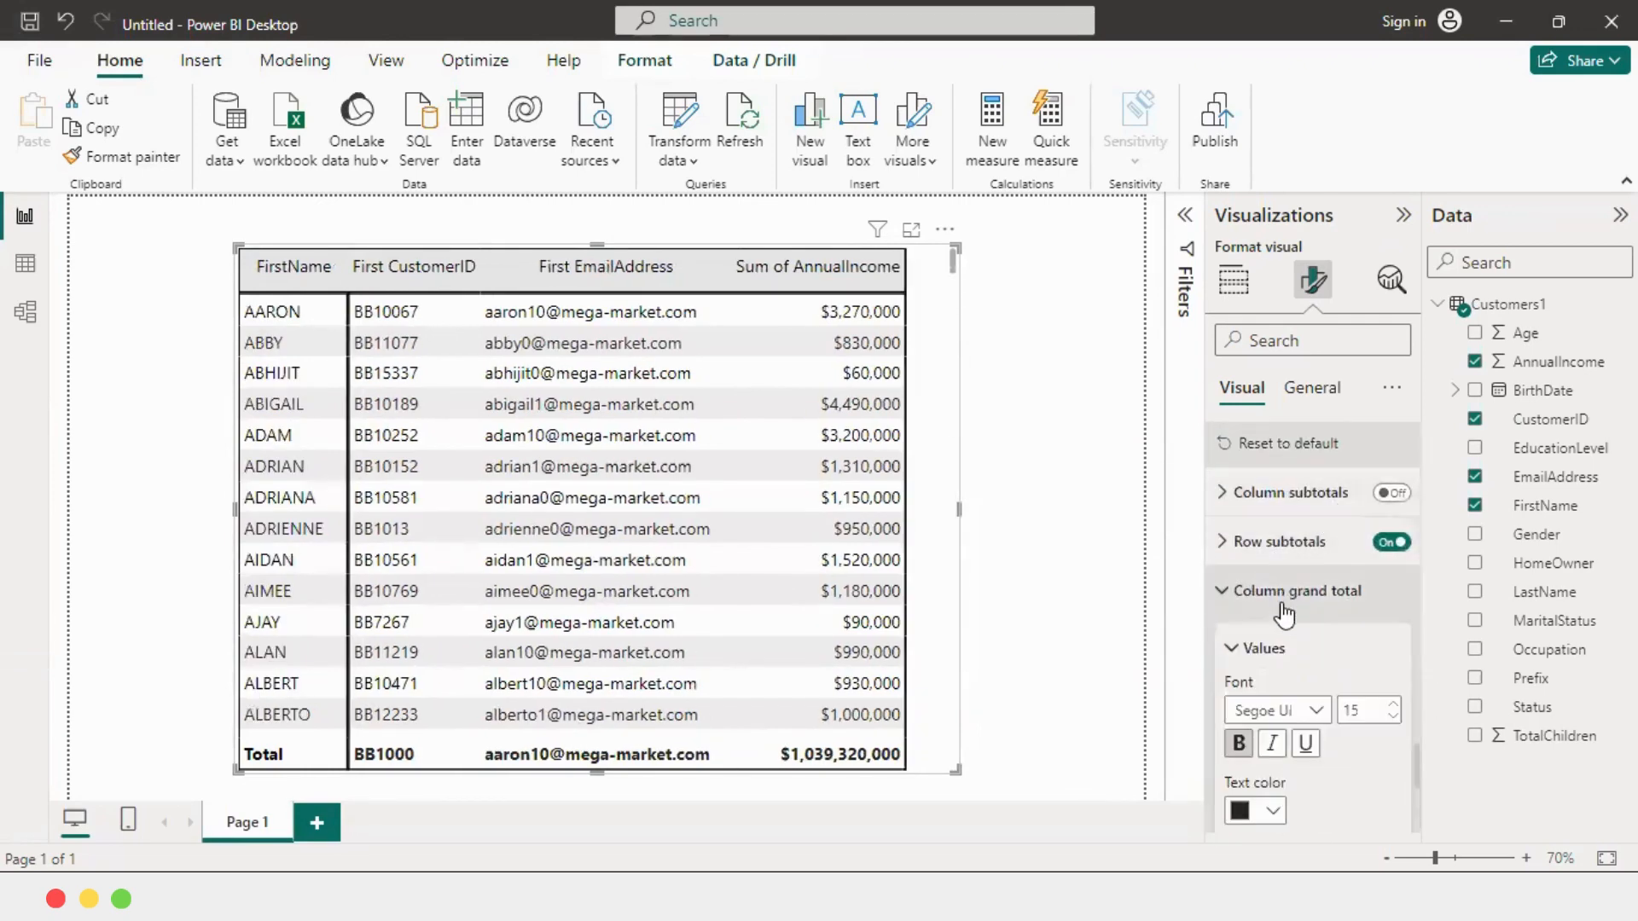
scroll(1284, 605, "down", 1)
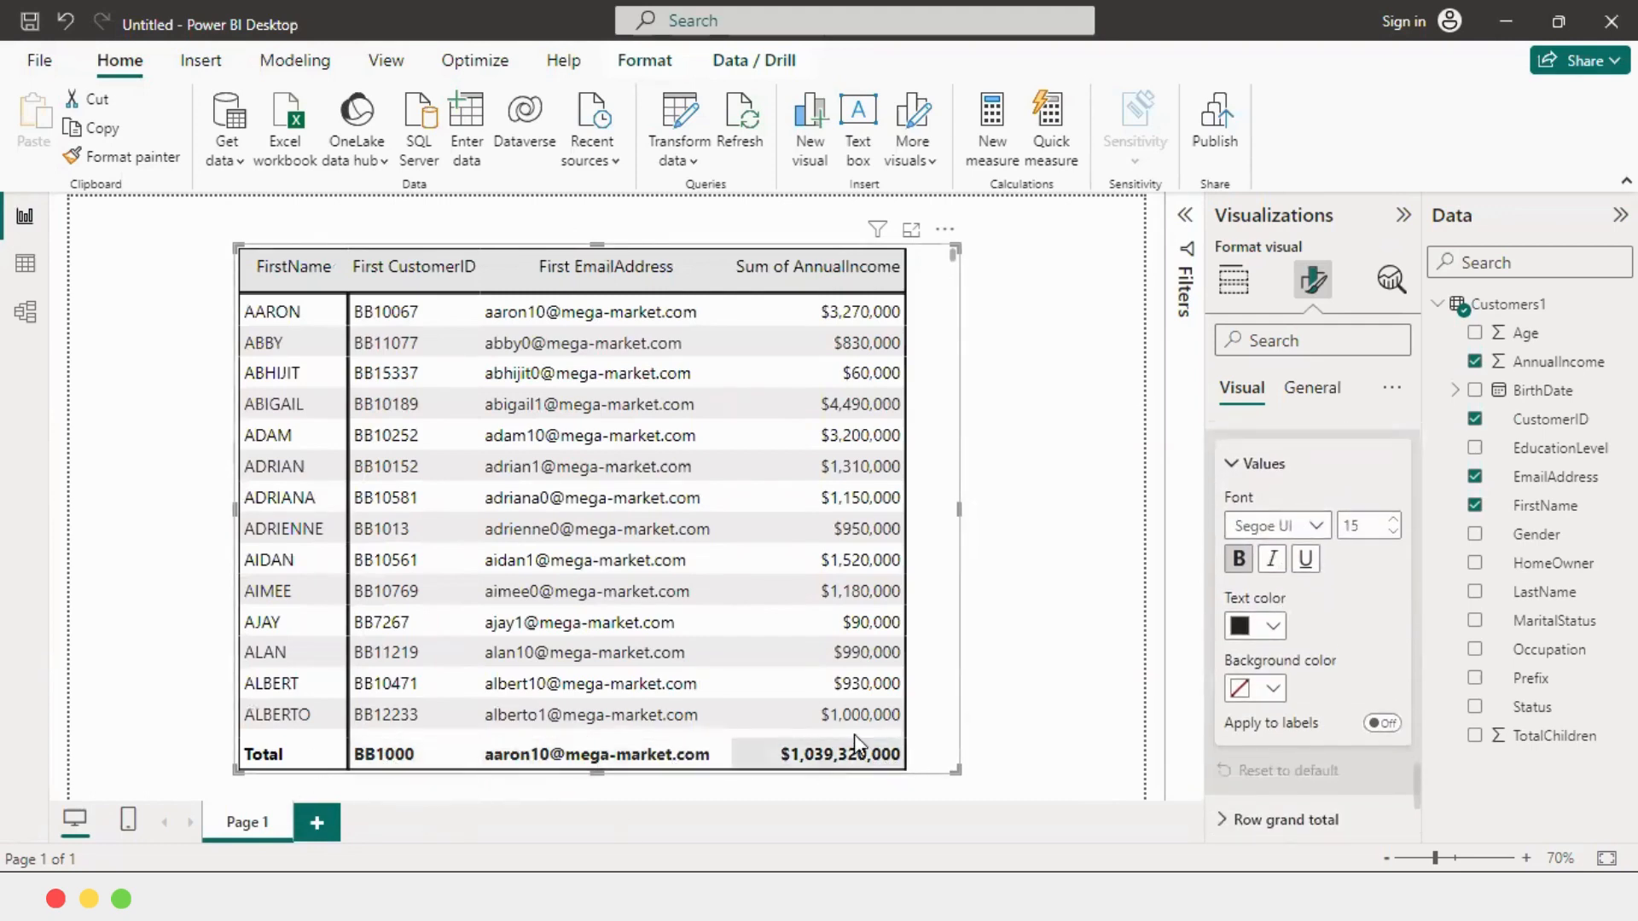
scroll(1302, 570, "down", 2)
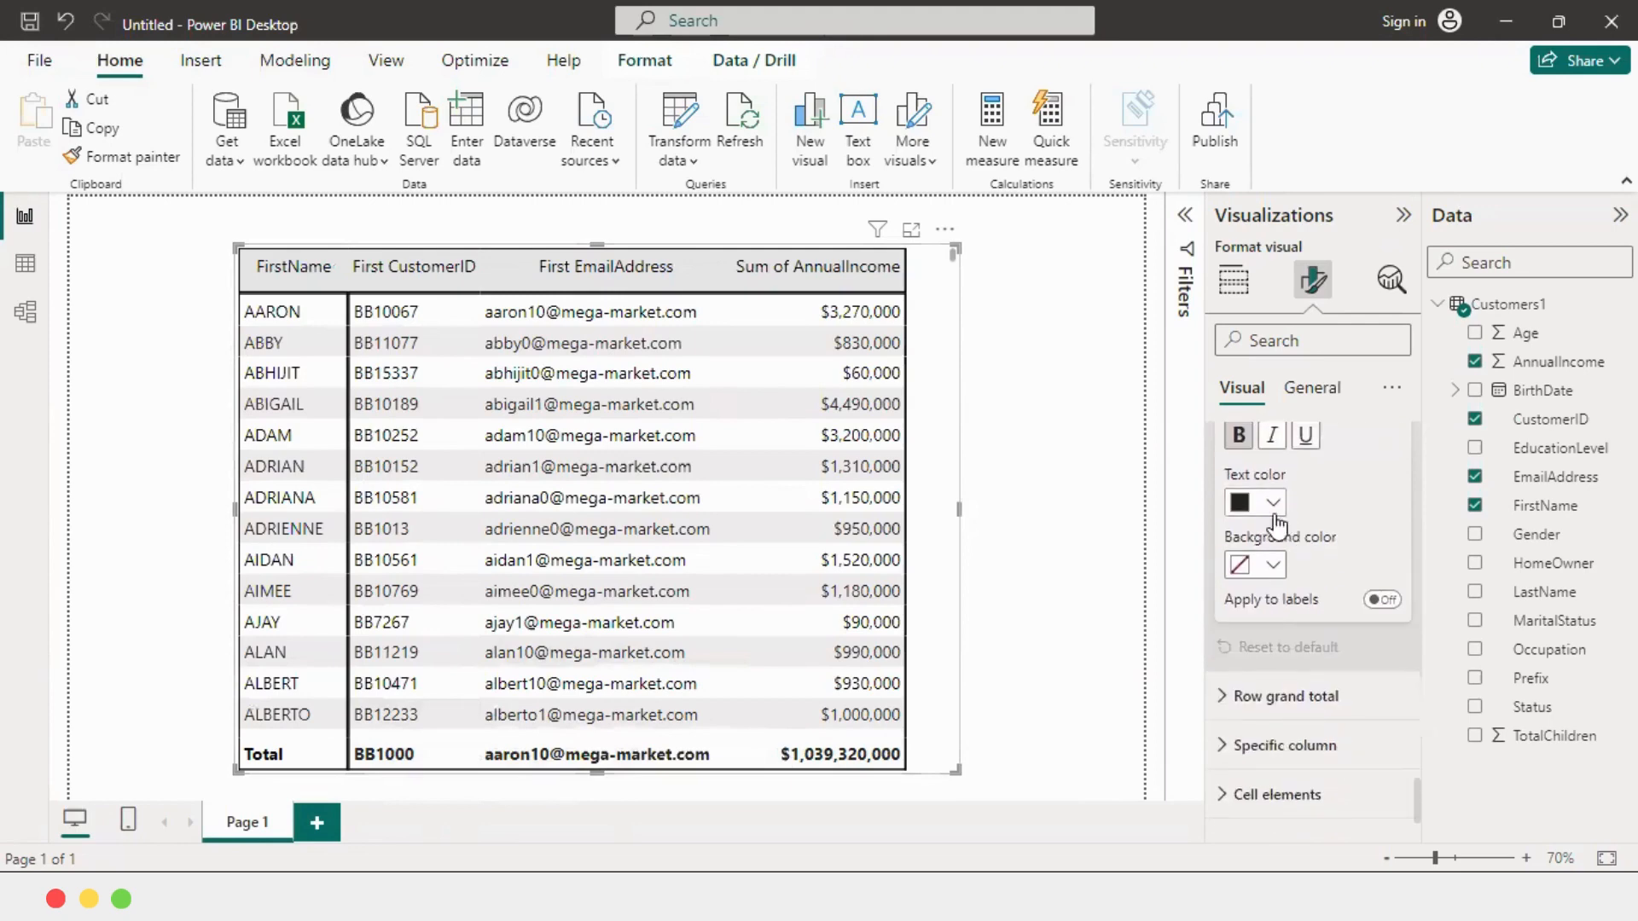
scroll(1280, 567, "up", 1)
left_click(1254, 565)
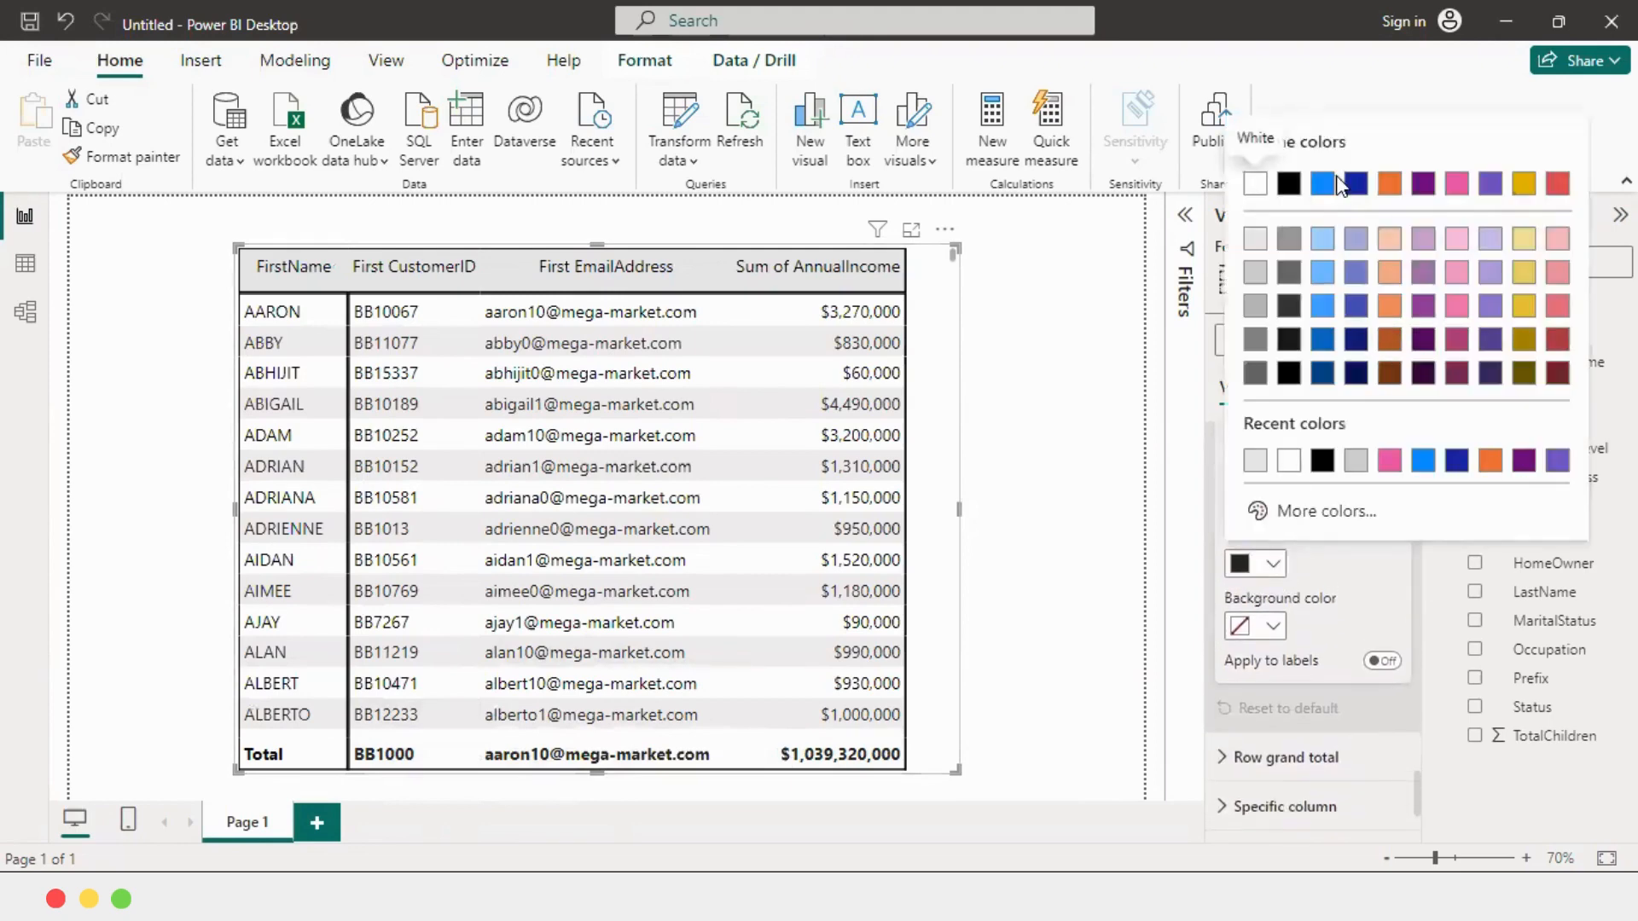
left_click(1325, 184)
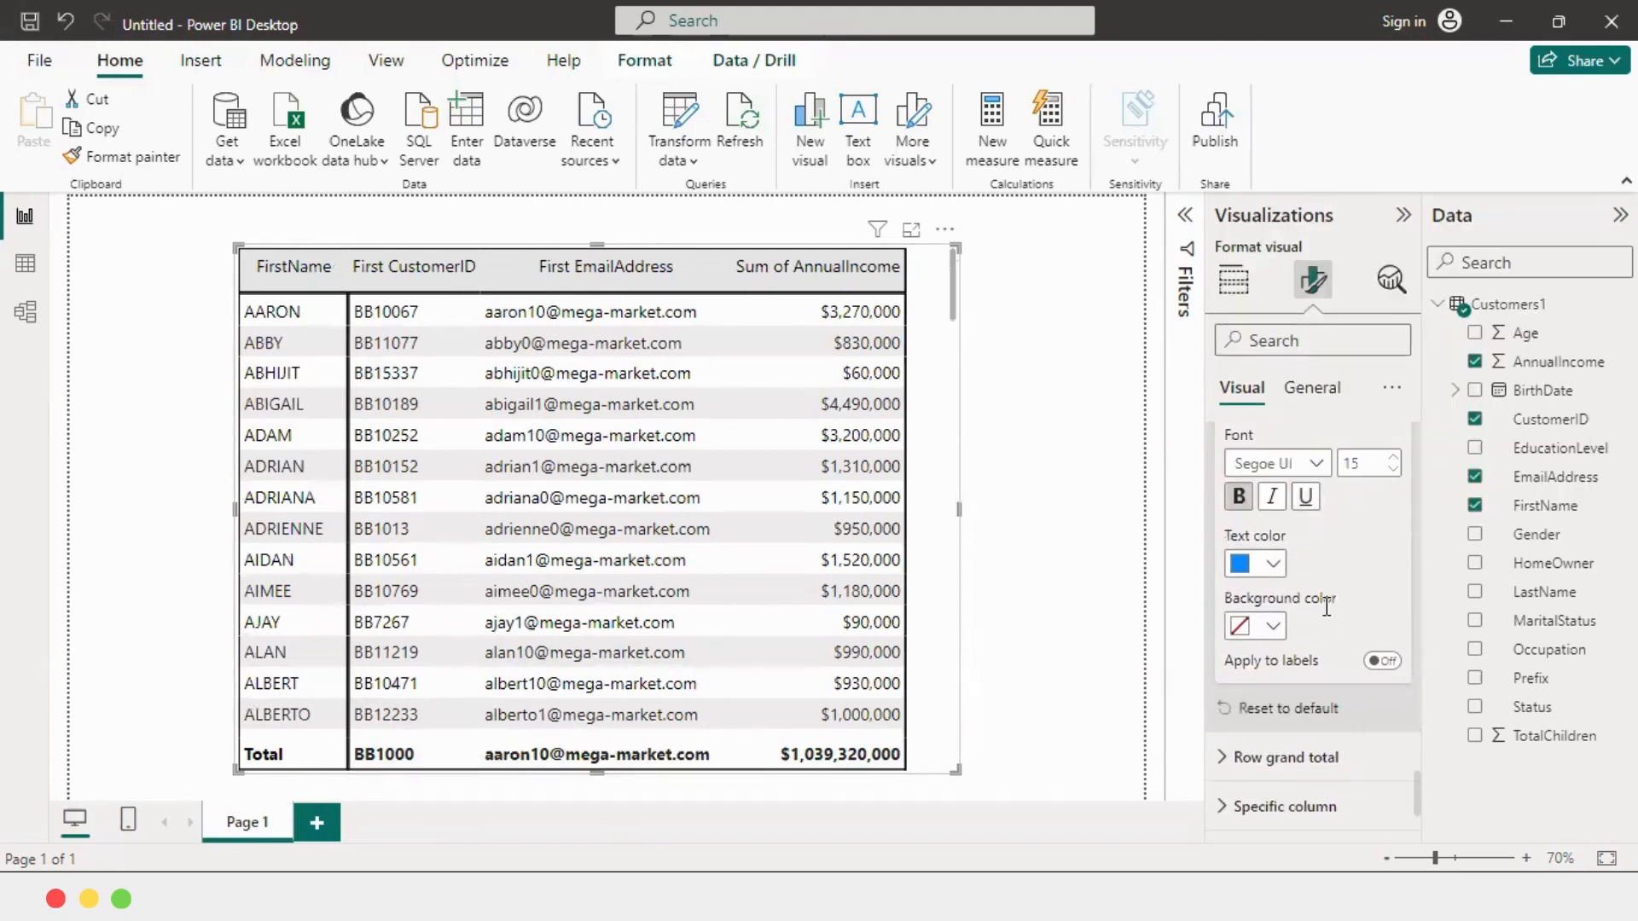
scroll(821, 469, "down", 5)
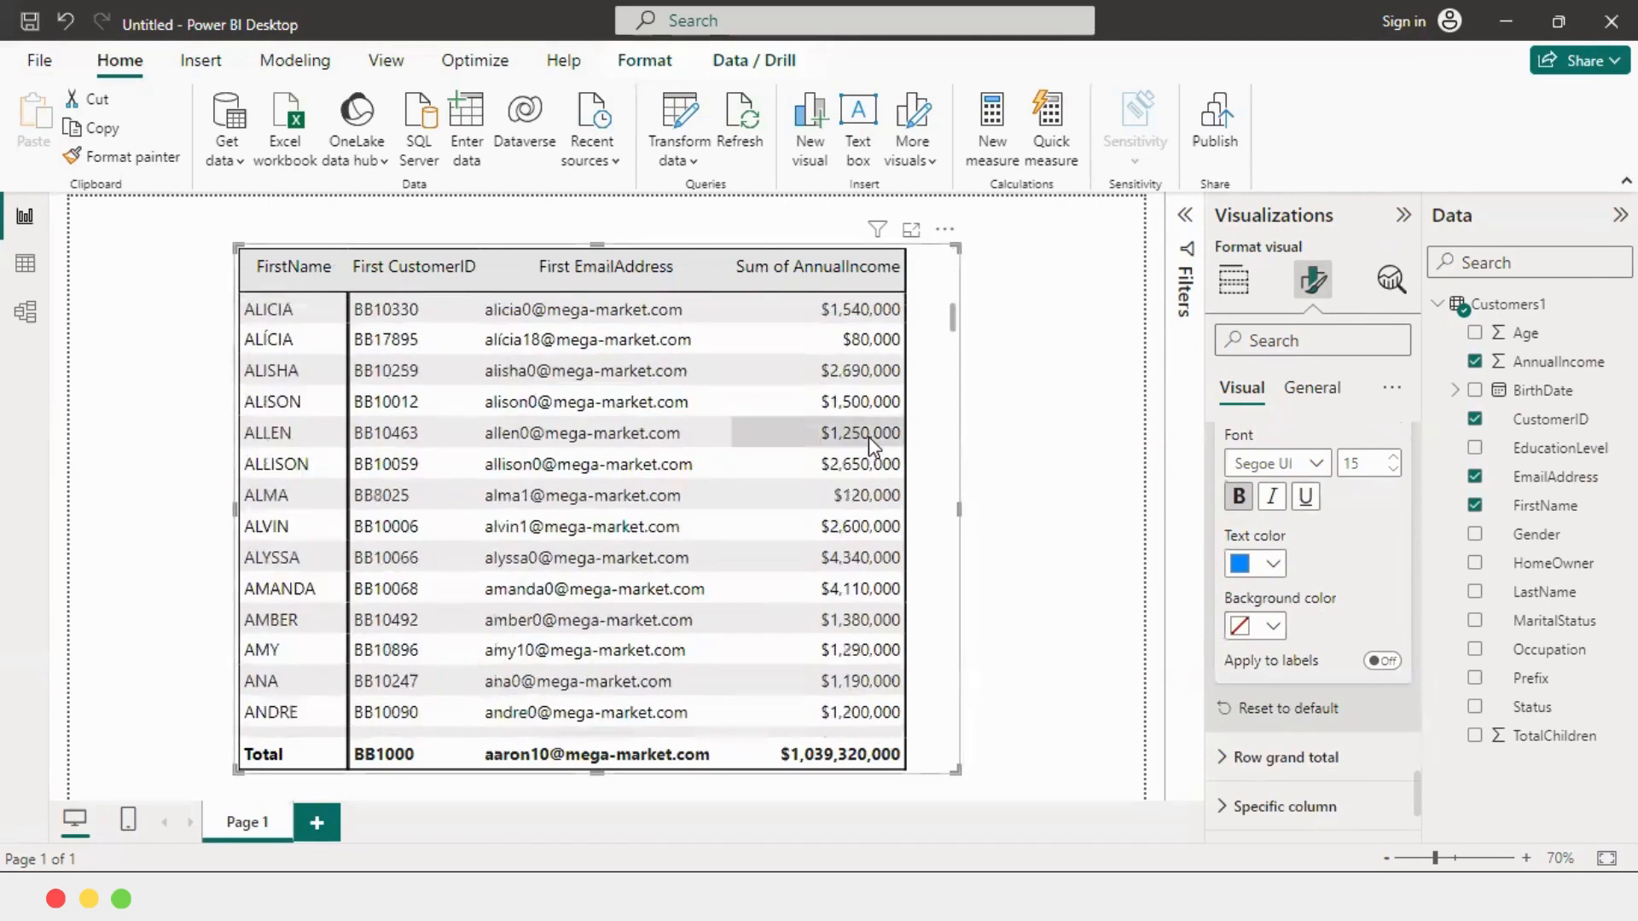
scroll(868, 437, "down", 15)
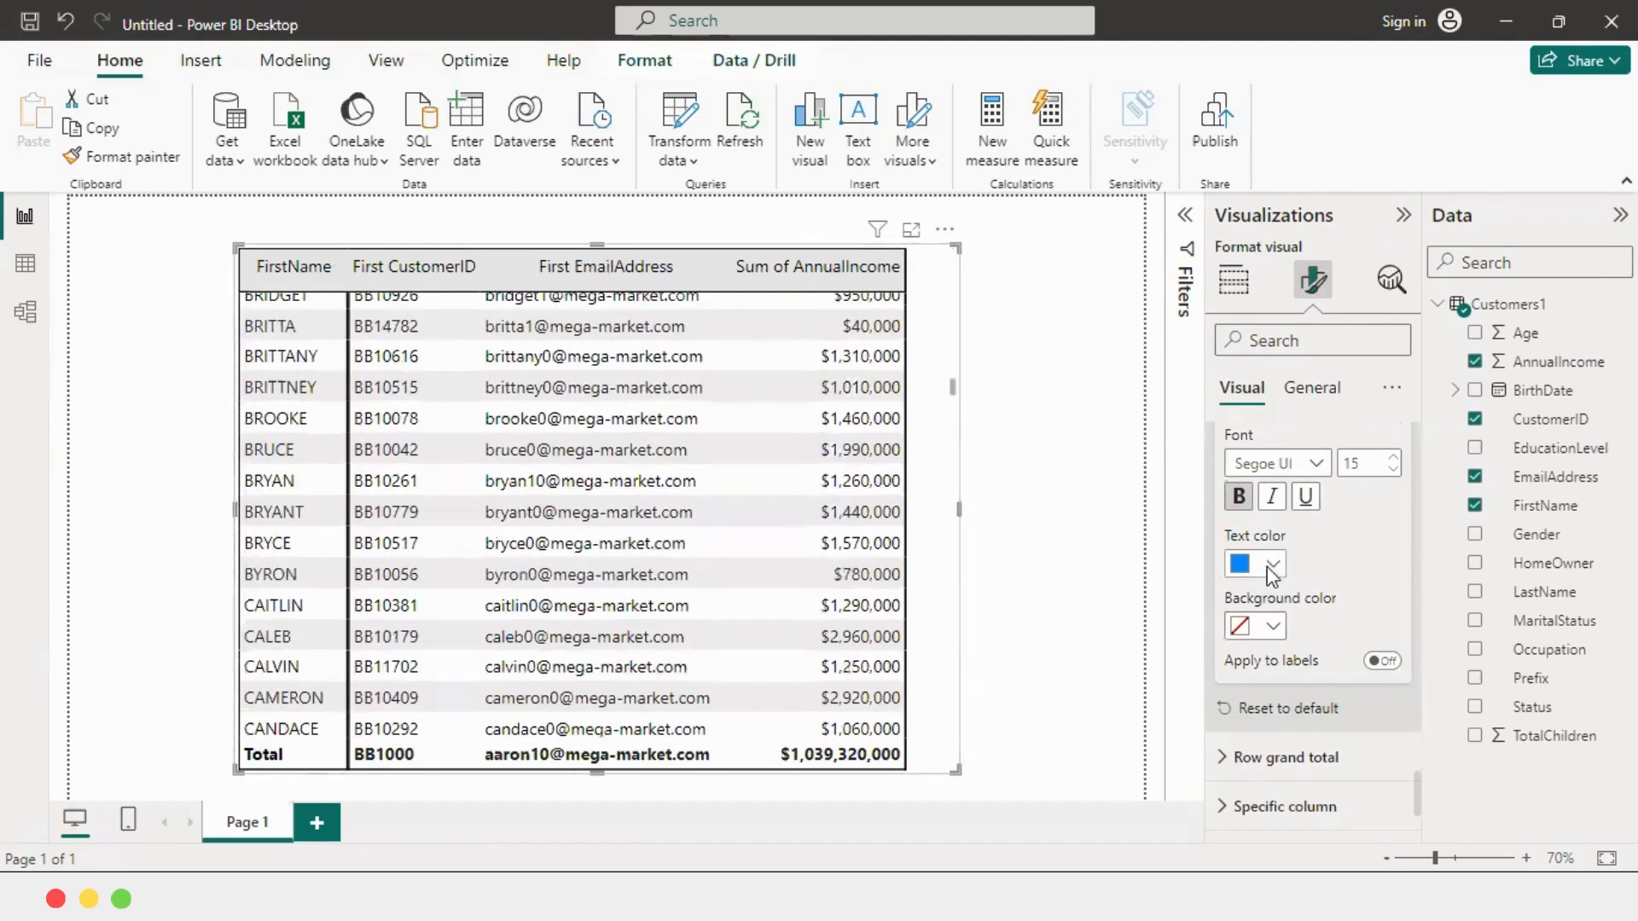
left_click(1272, 565)
left_click(1285, 186)
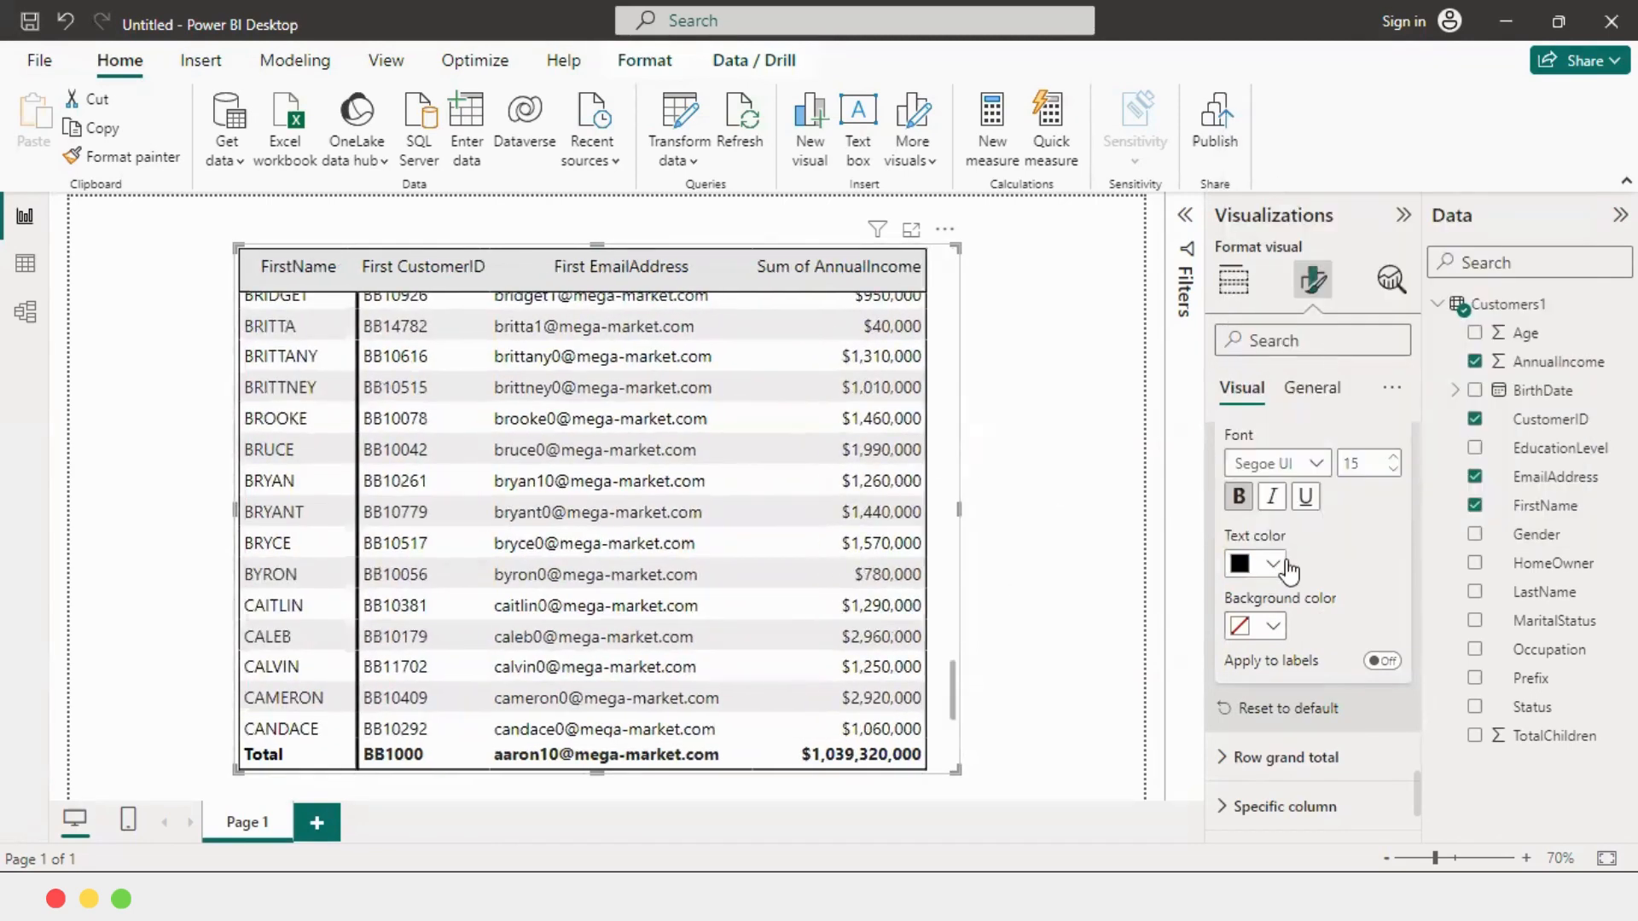
Try blue as the text color of the row grand total values and settle on black.
scroll(1286, 559, "down", 2)
left_click(1261, 614)
scroll(1254, 640, "down", 3)
left_click(1250, 648)
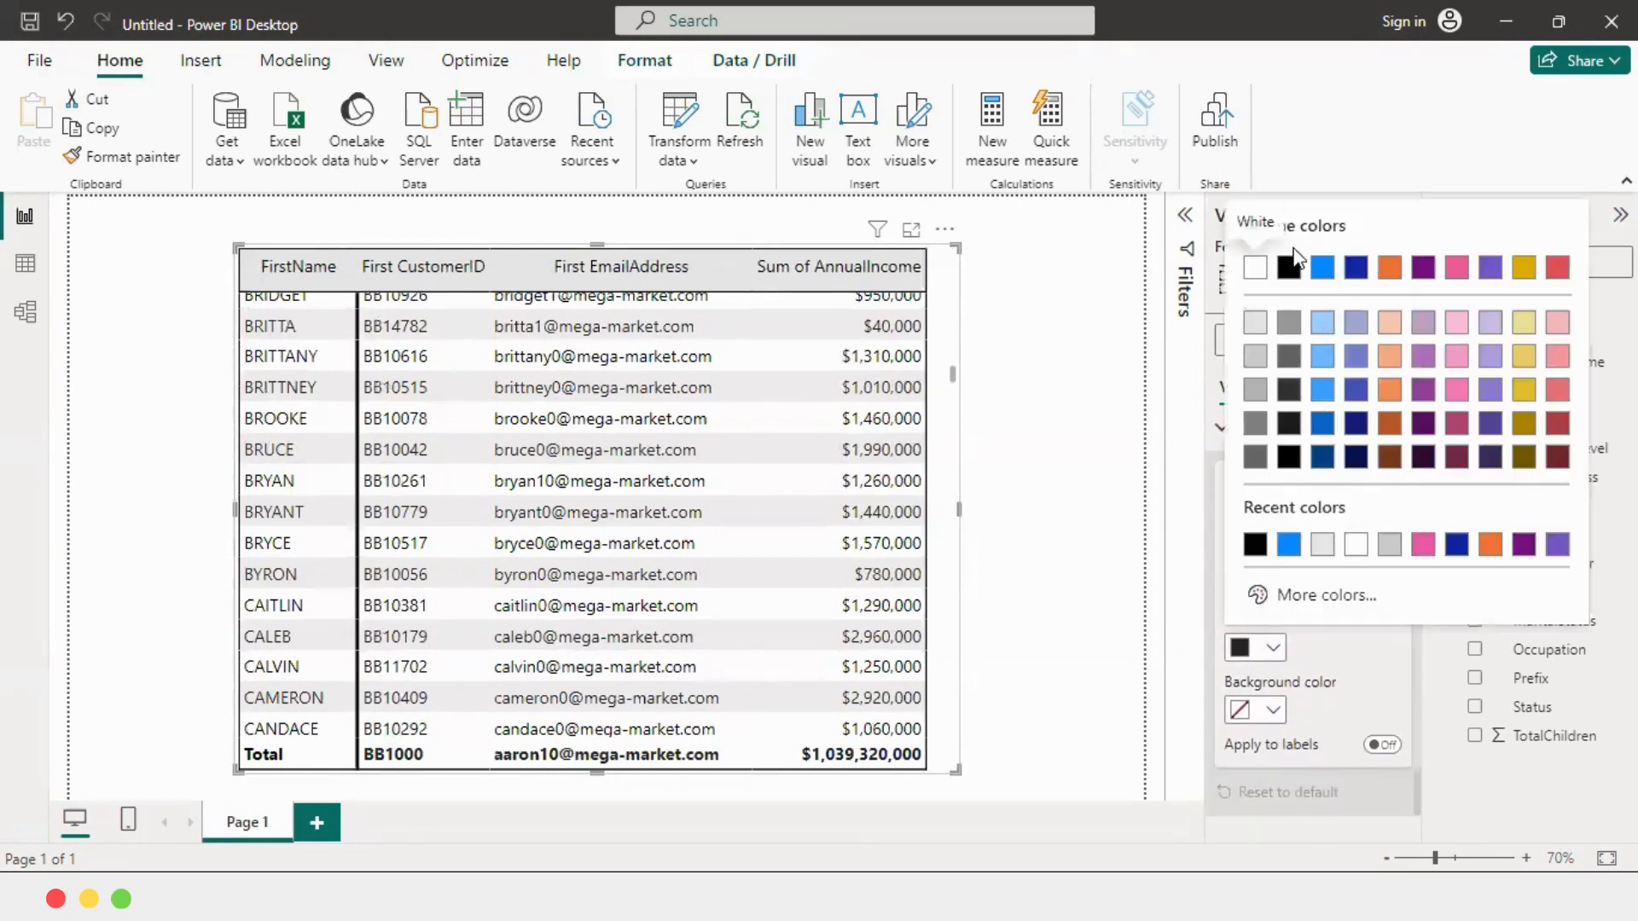
left_click(1321, 267)
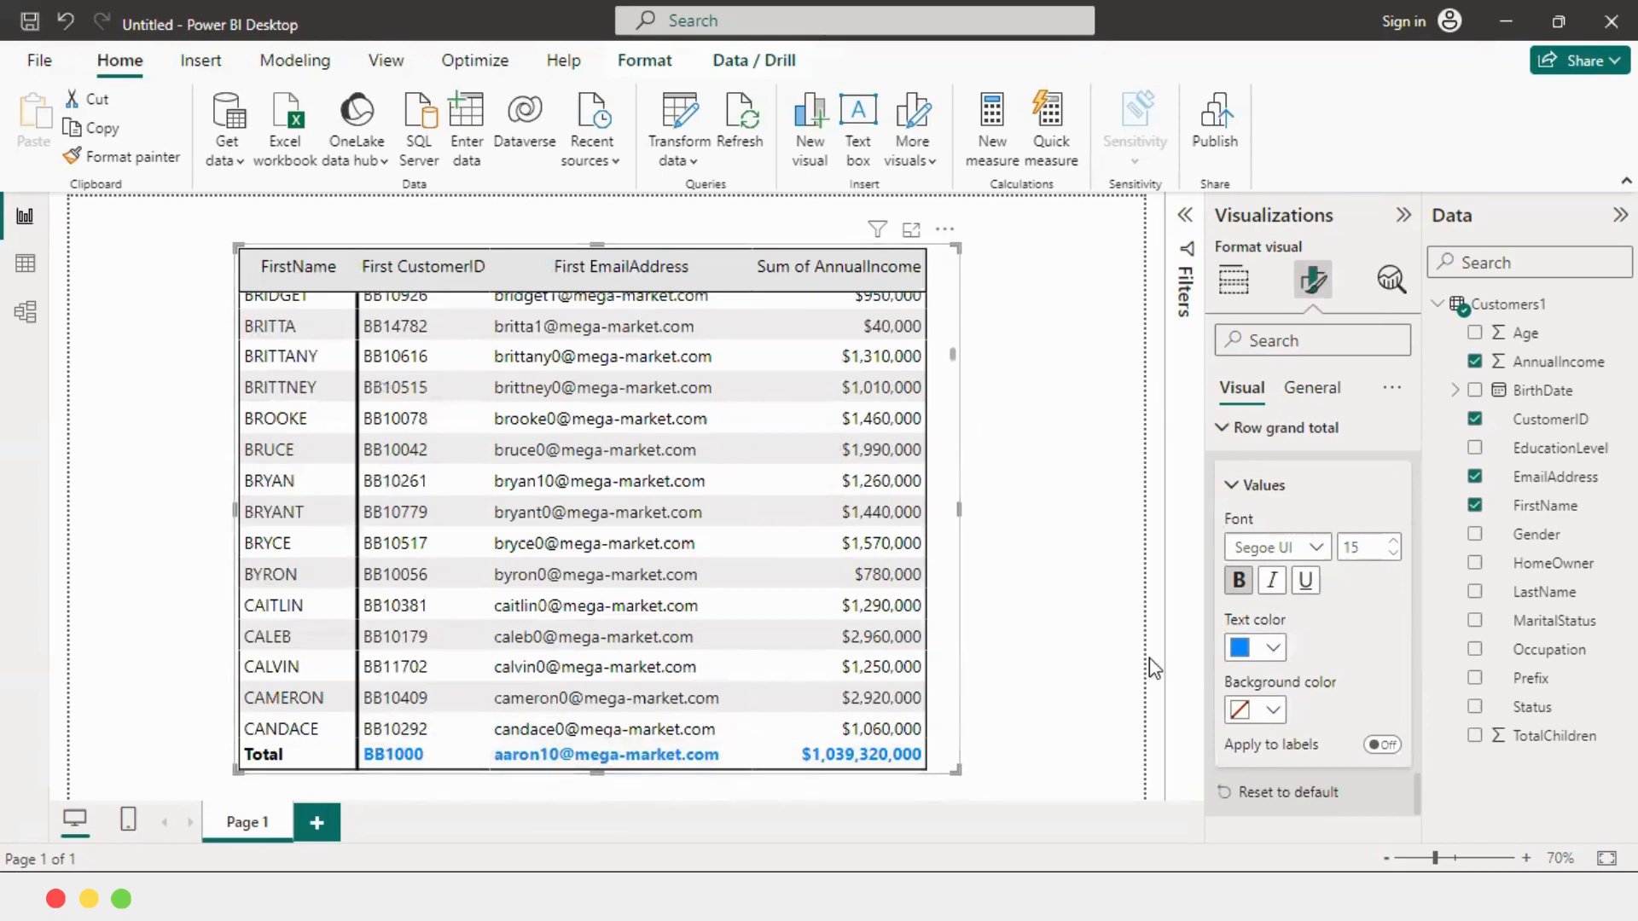
left_click(1272, 645)
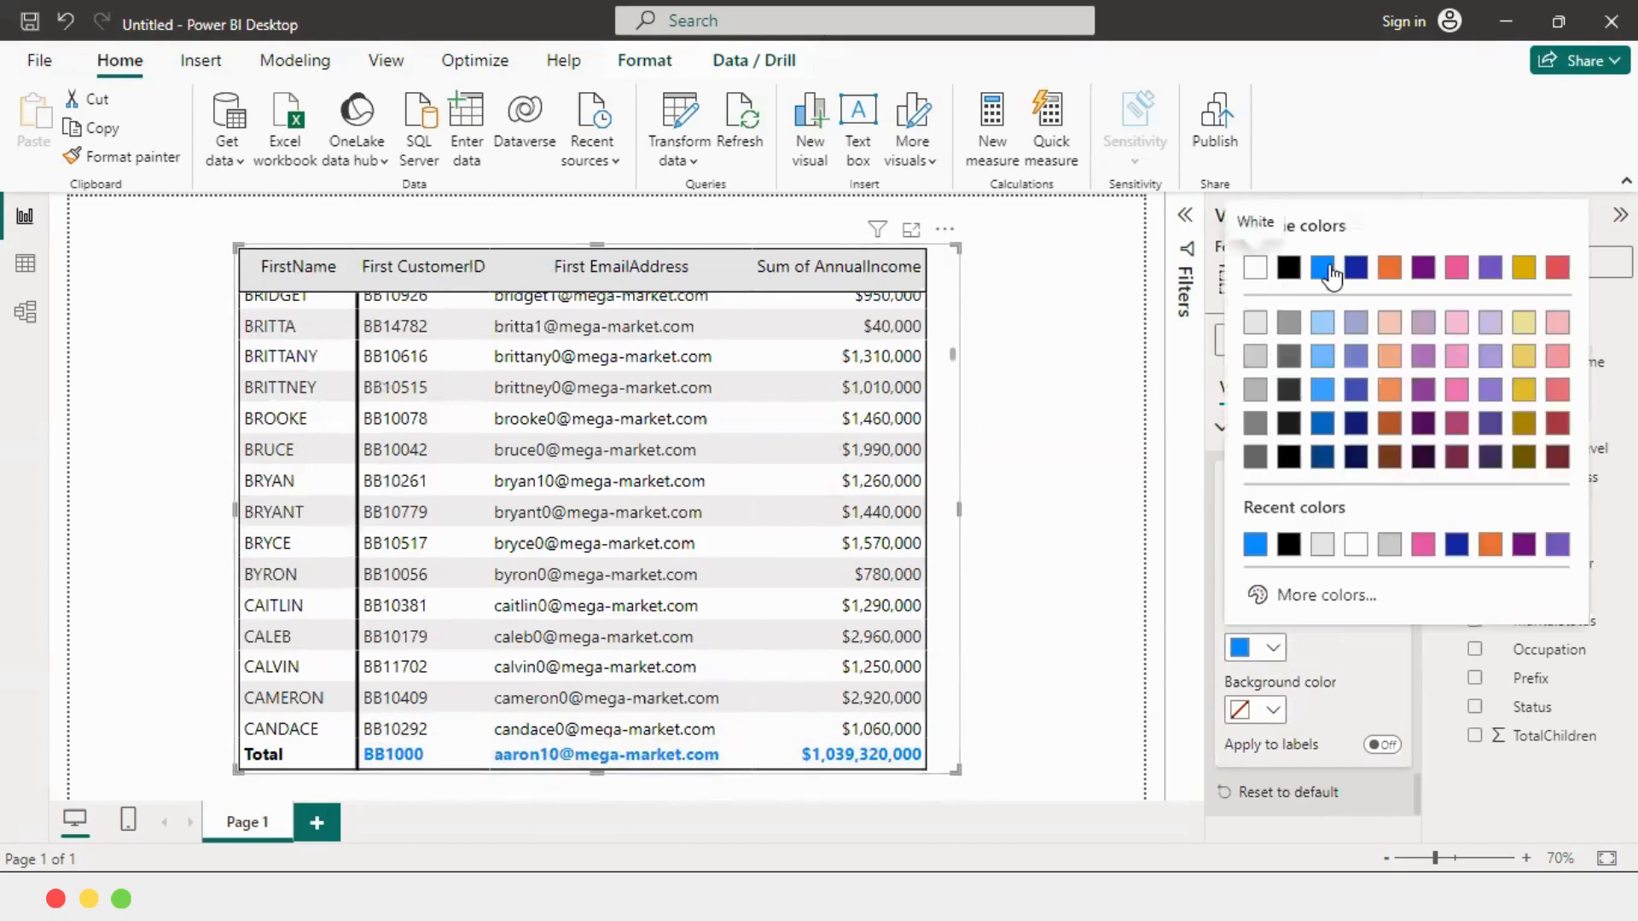
left_click(1297, 273)
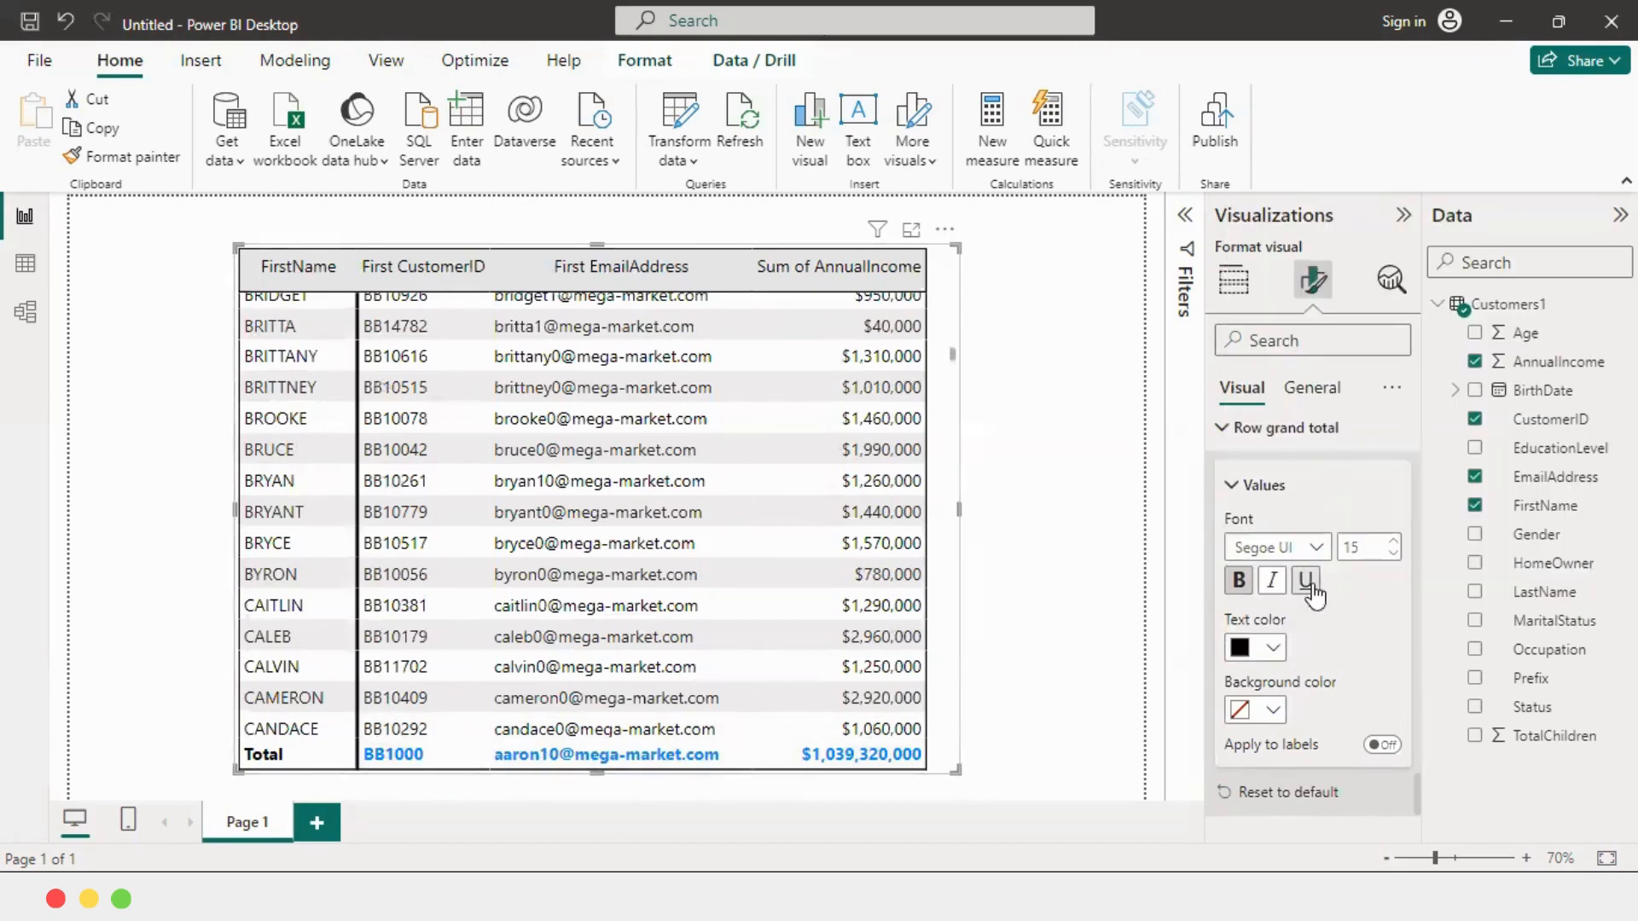
Set the row grand total's font size to 18 and its background color to light gray (White, 10% darker).
left_click(1390, 548)
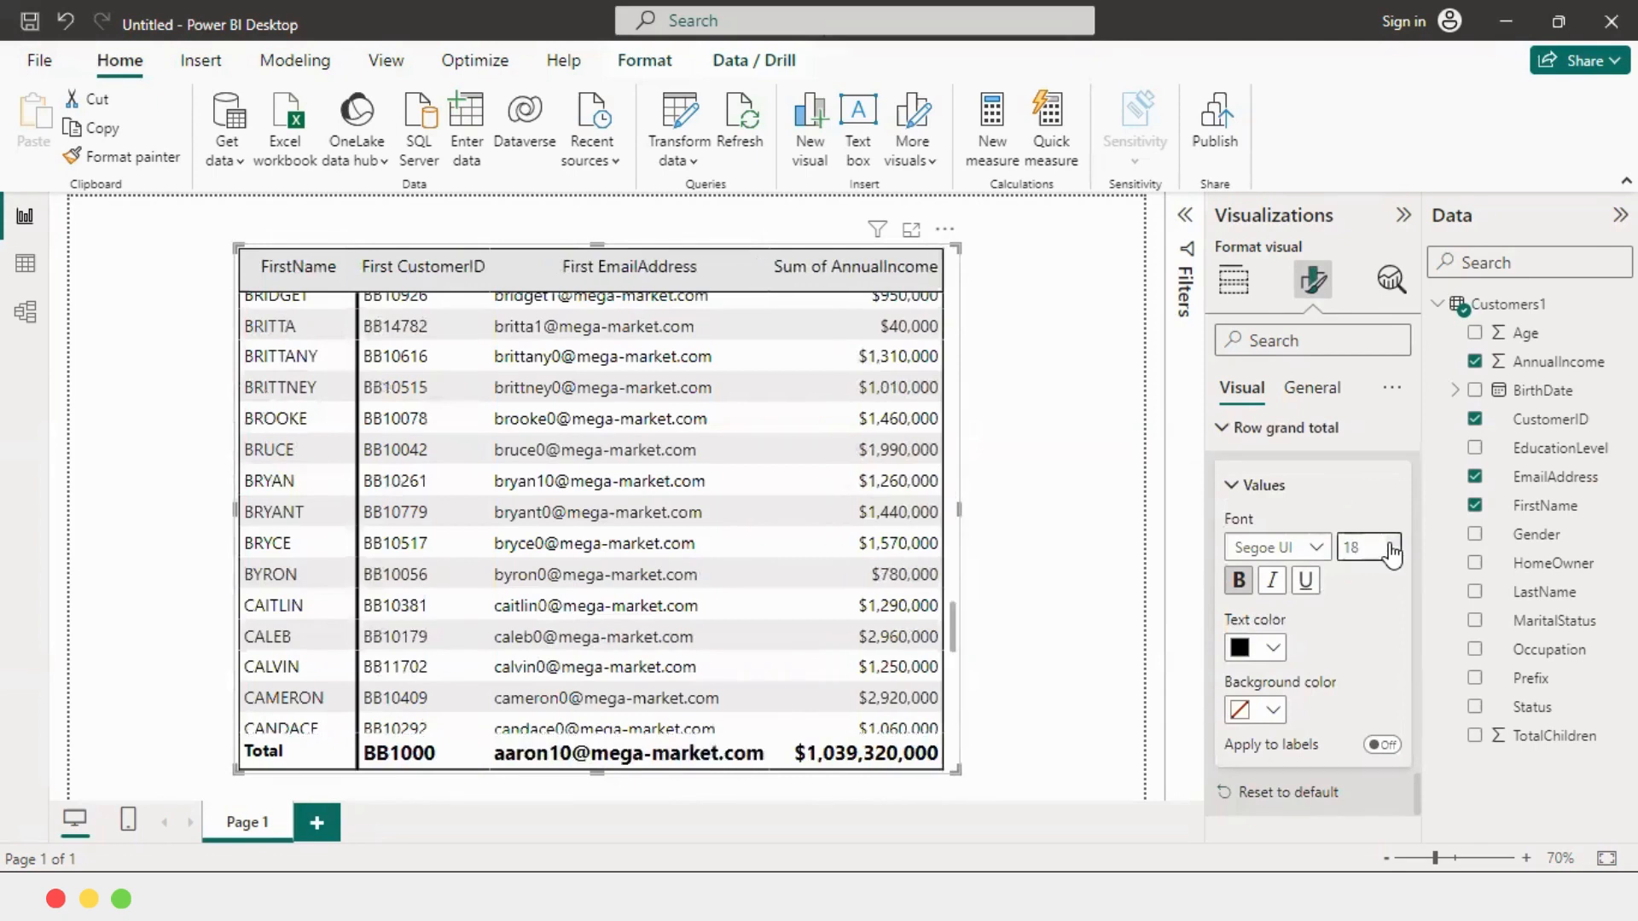
scroll(1259, 580, "down", 3)
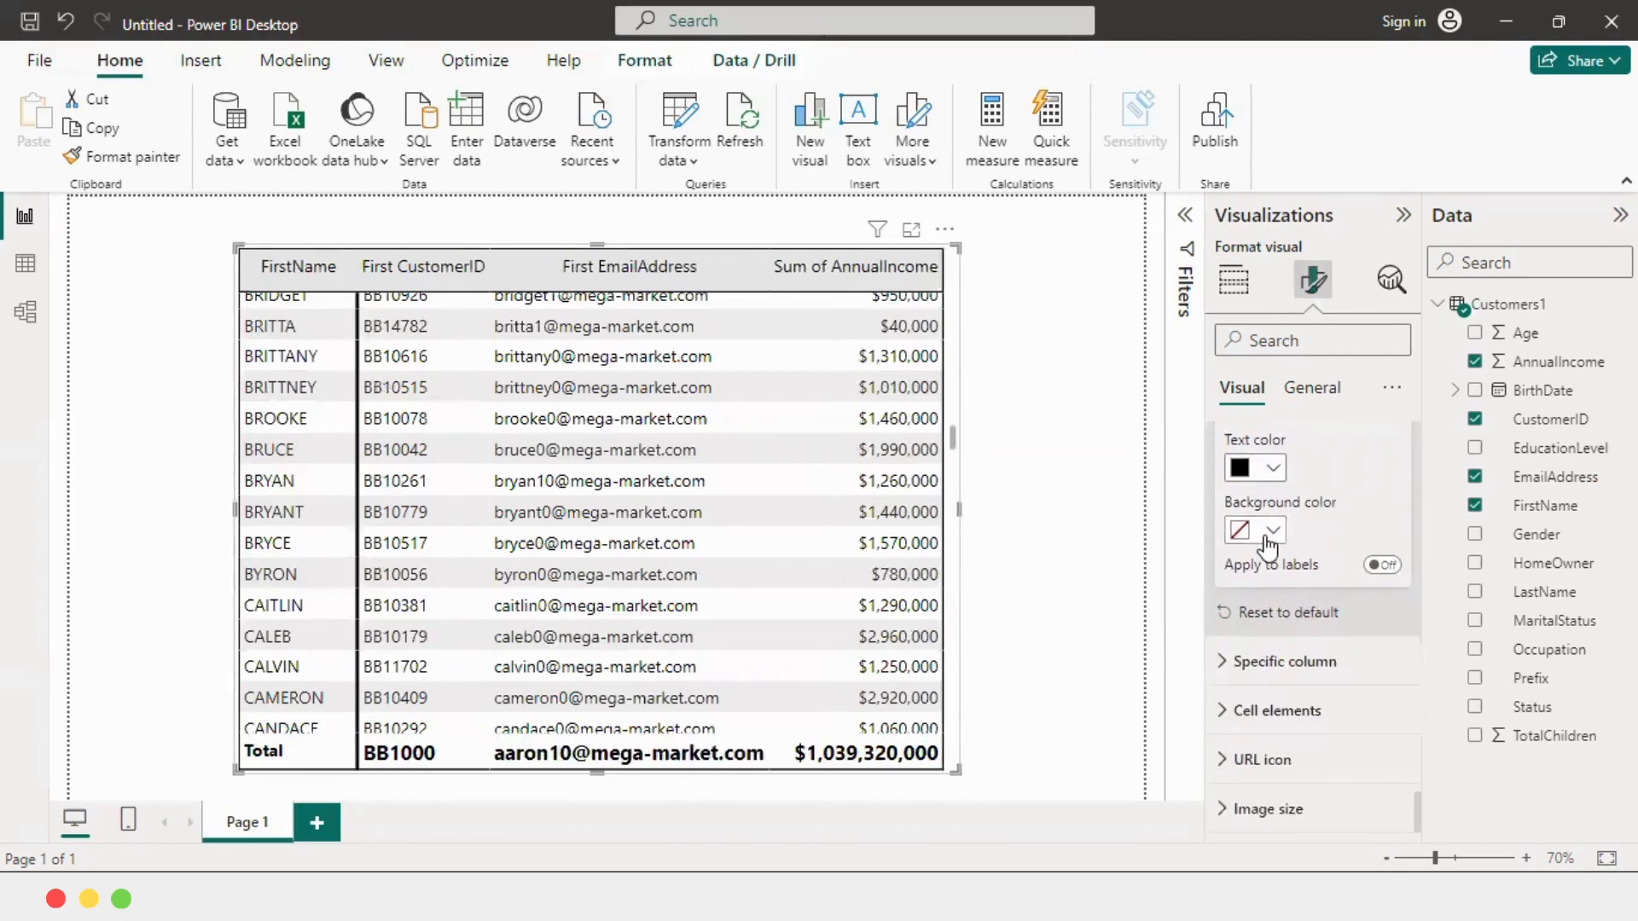
left_click(1262, 531)
left_click(1263, 206)
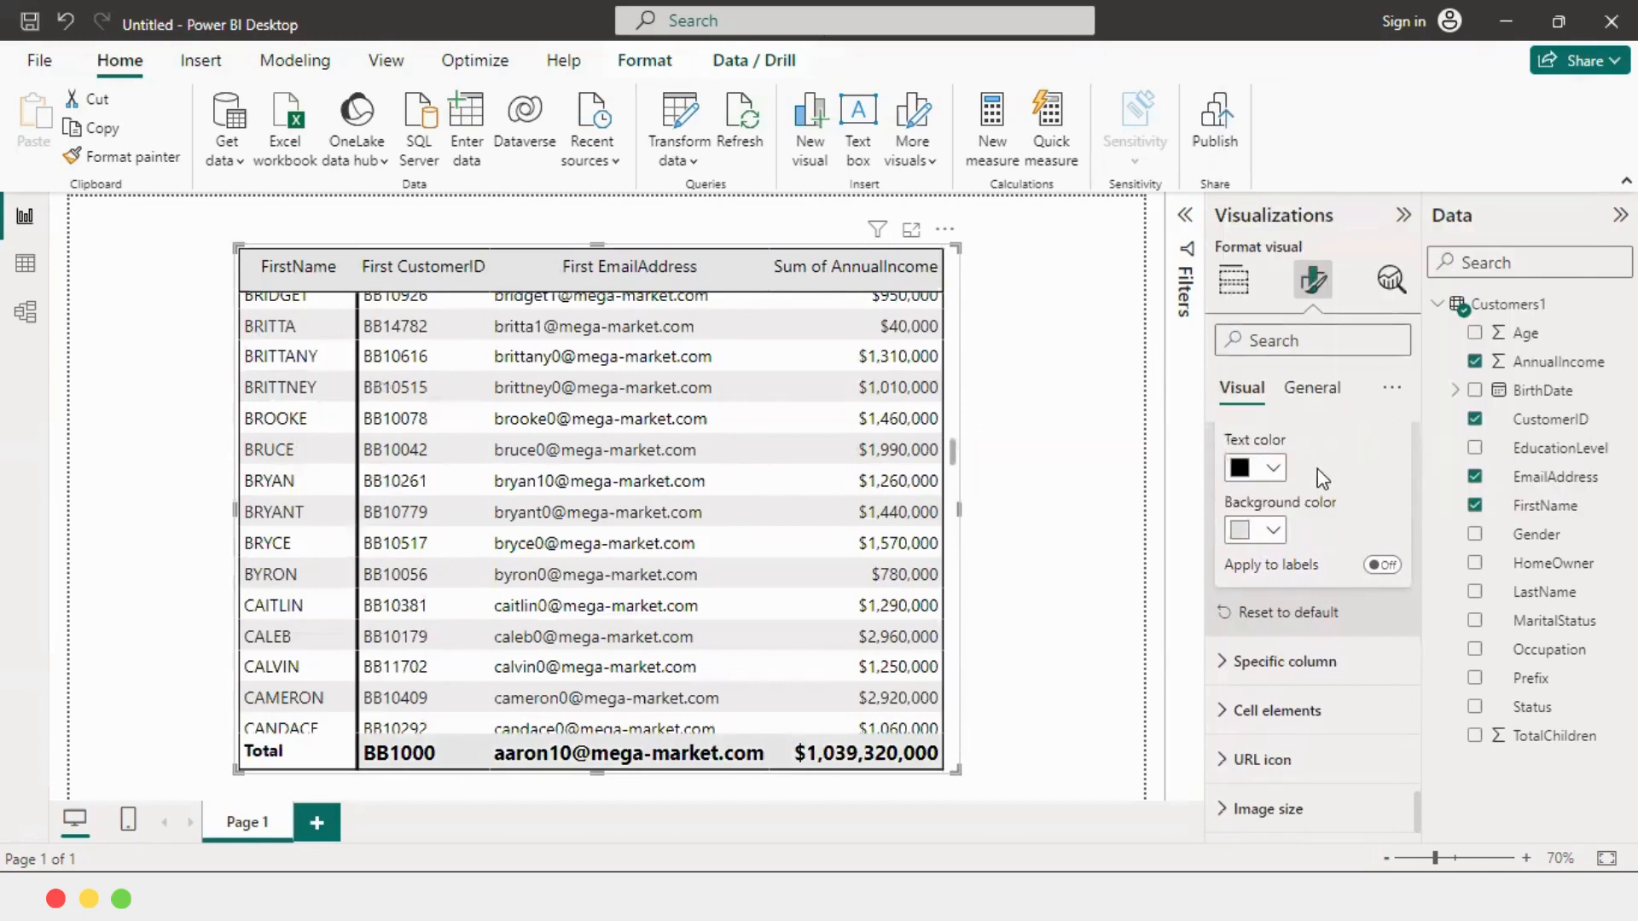
Set the text color of the First CustomerID column's values to black in the specific column formatting.
left_click(1322, 674)
scroll(1313, 674, "down", 5)
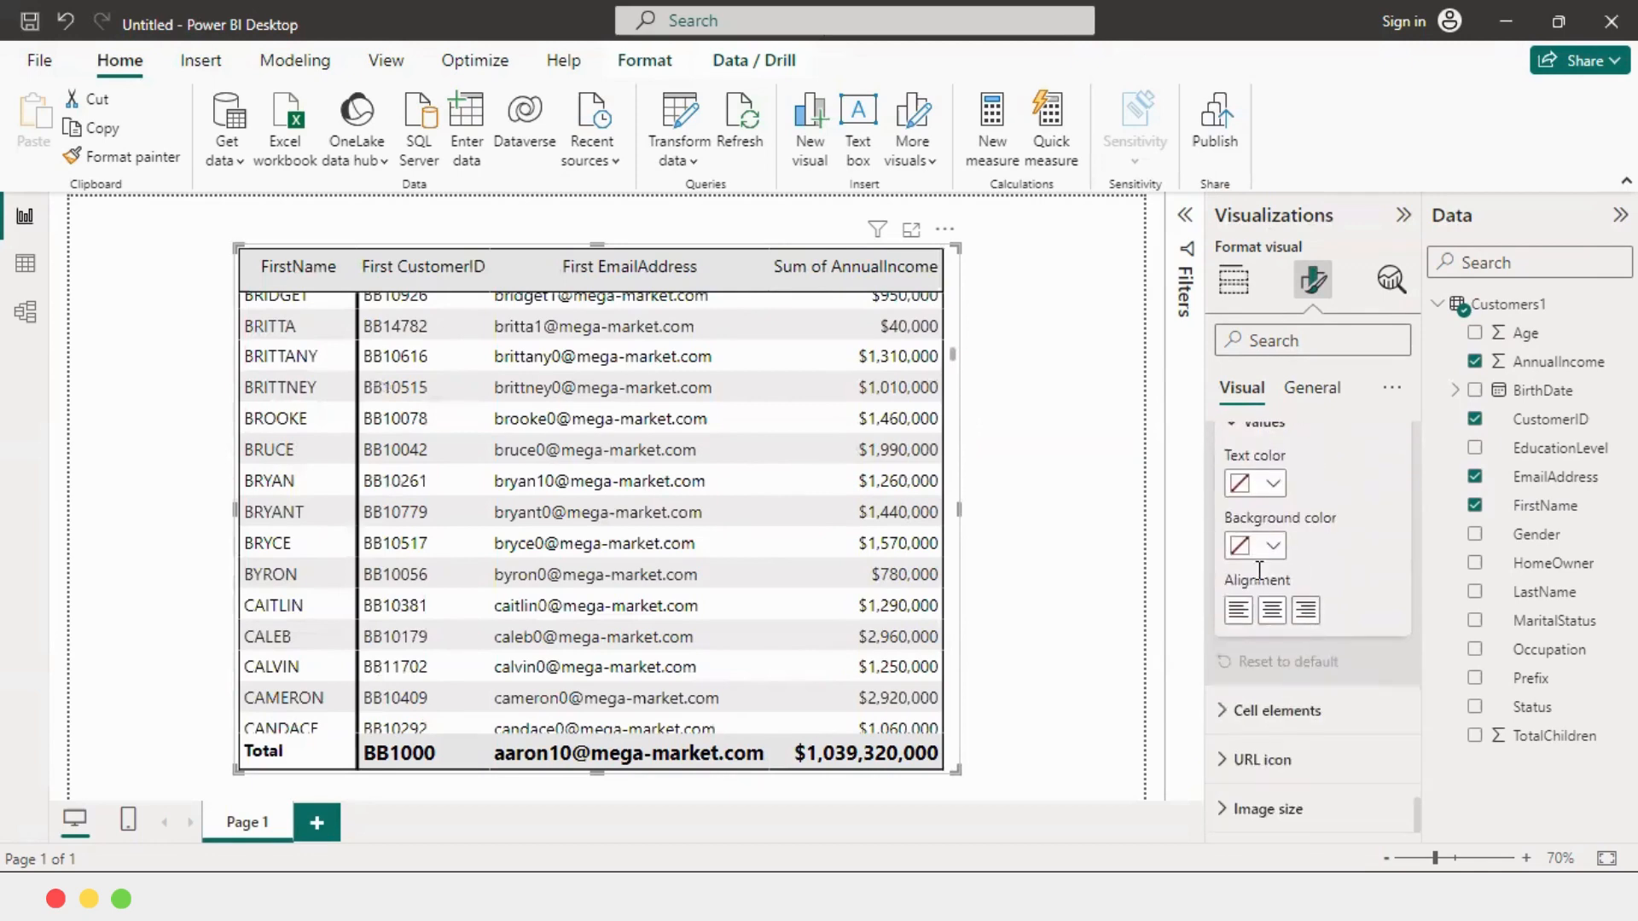
left_click(1267, 482)
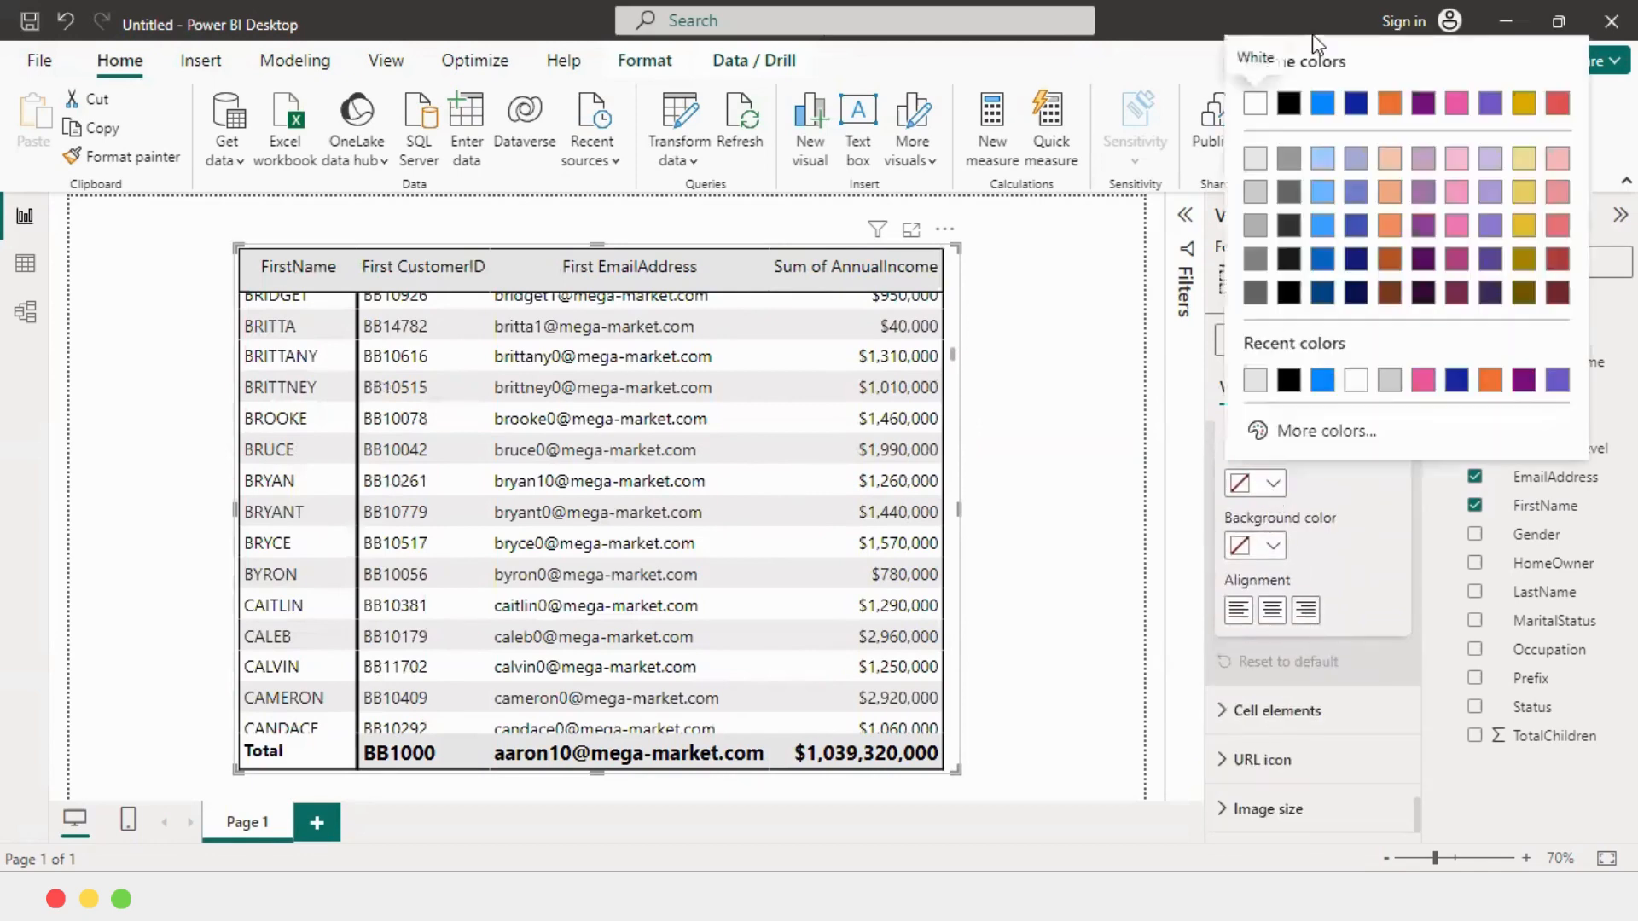
left_click(1288, 103)
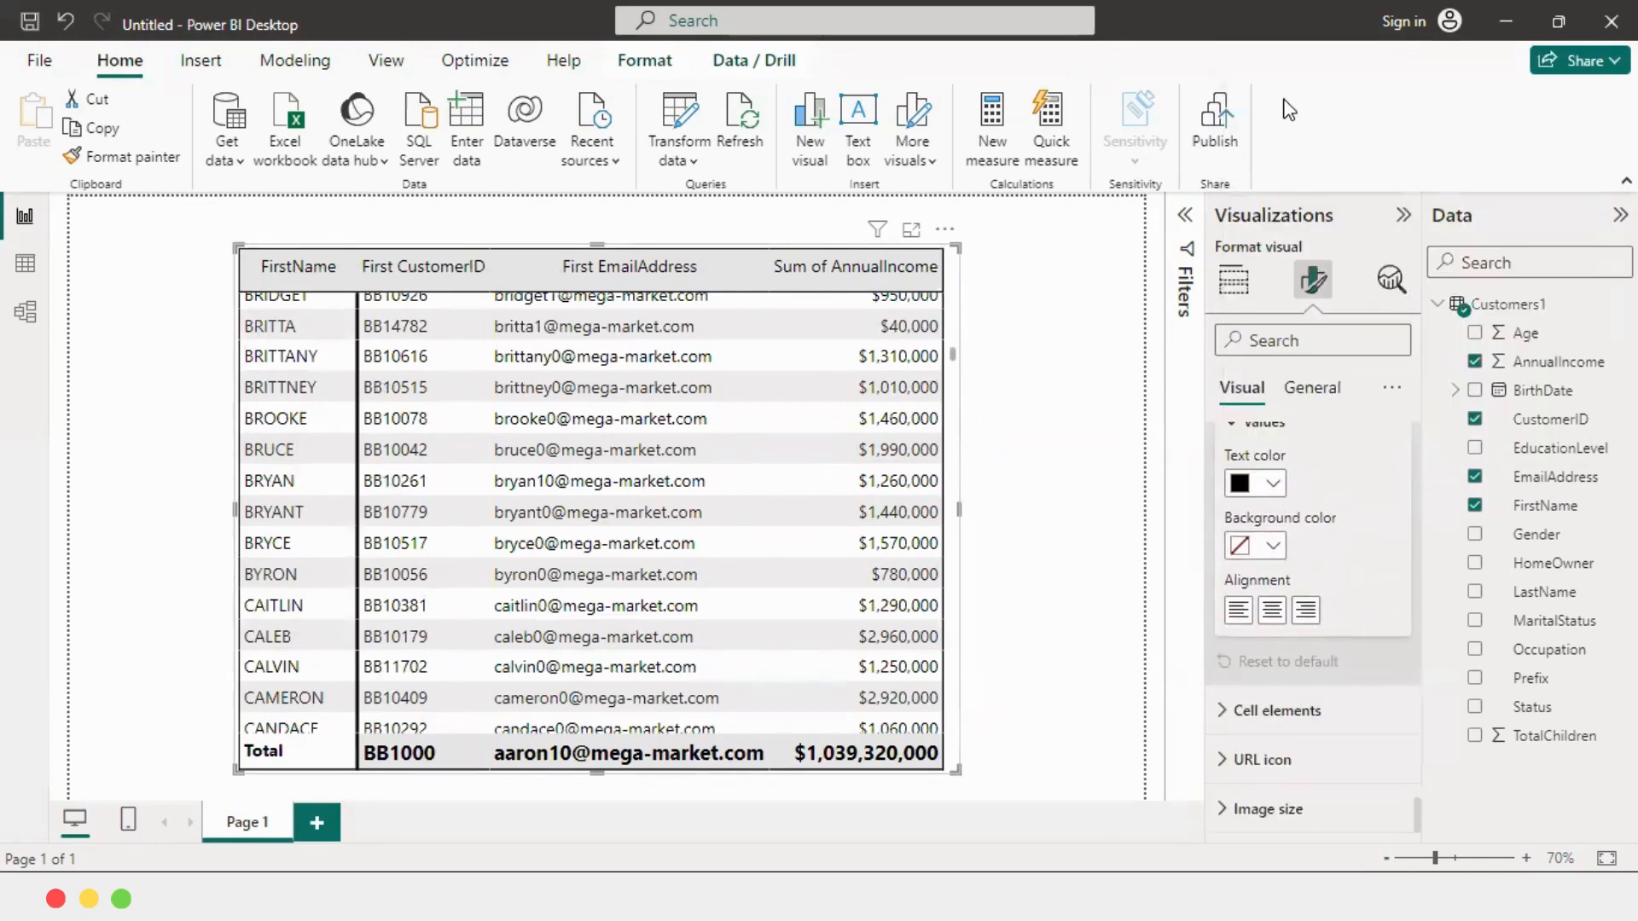
Try light gray as the background color of the First CustomerID column's values and settle on white.
left_click(1267, 545)
left_click(1247, 220)
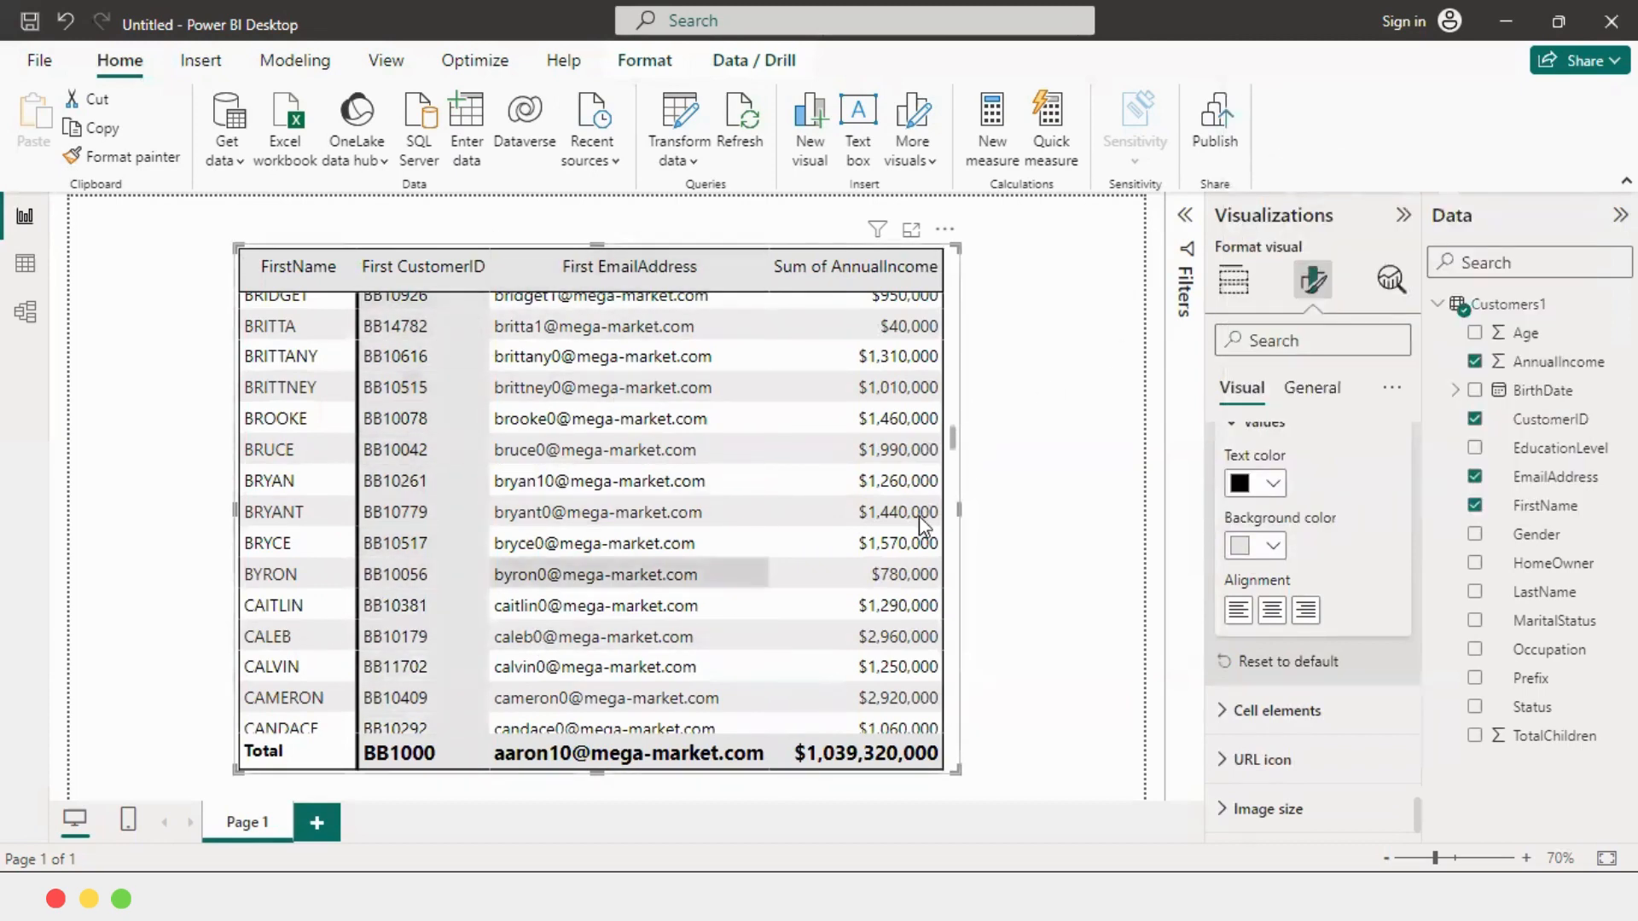
left_click(1274, 546)
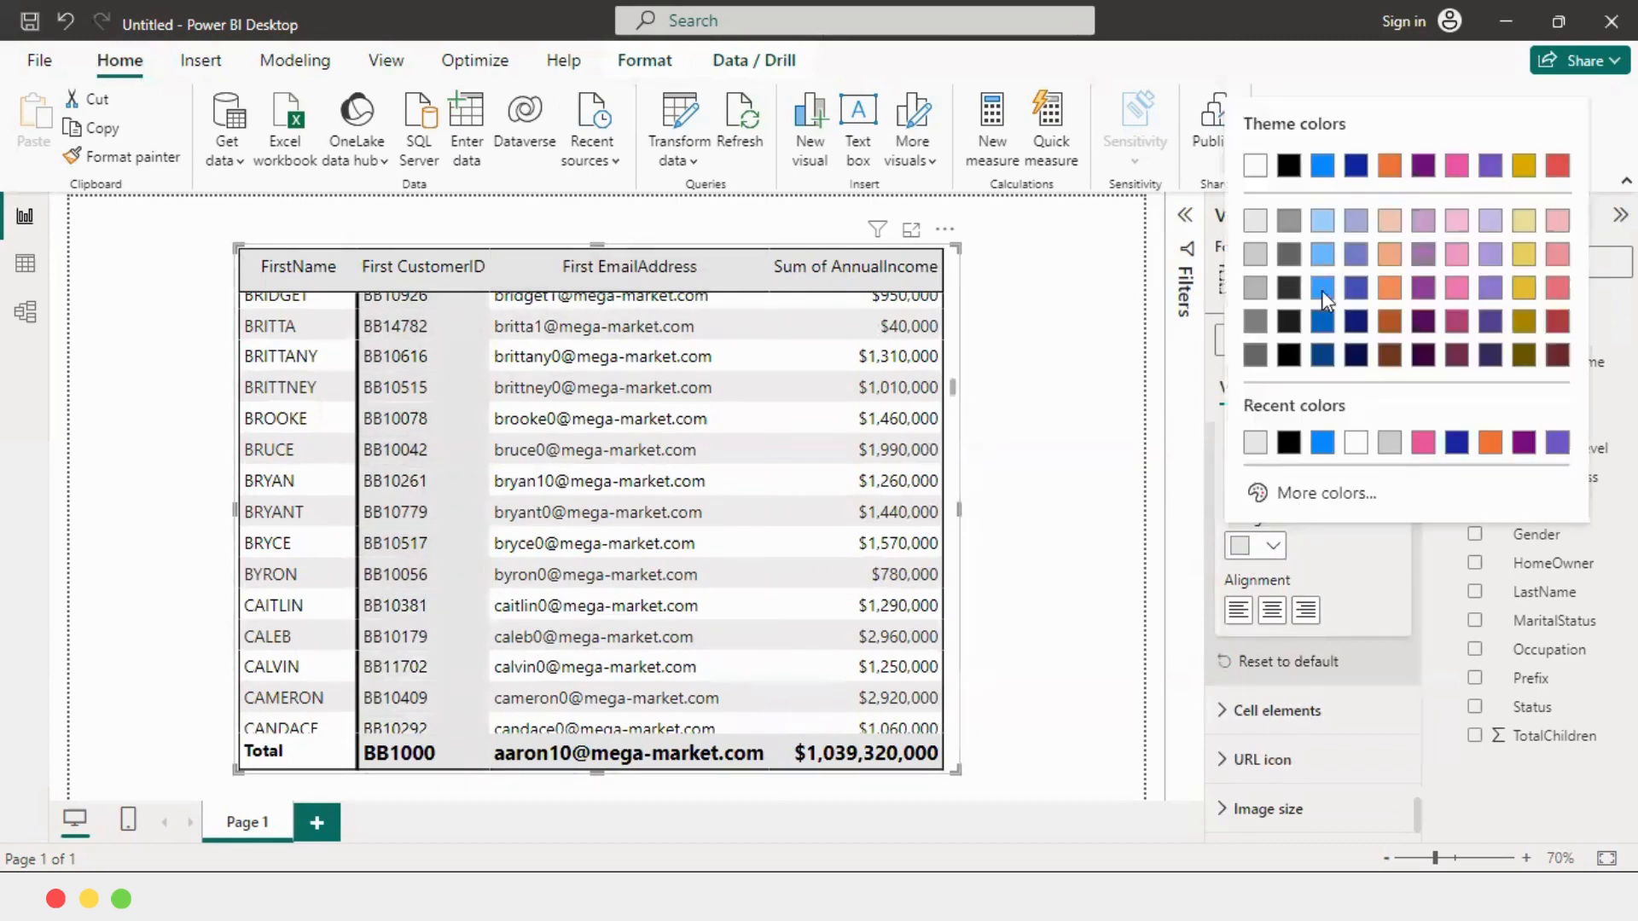
left_click(1261, 168)
scroll(479, 341, "up", 15)
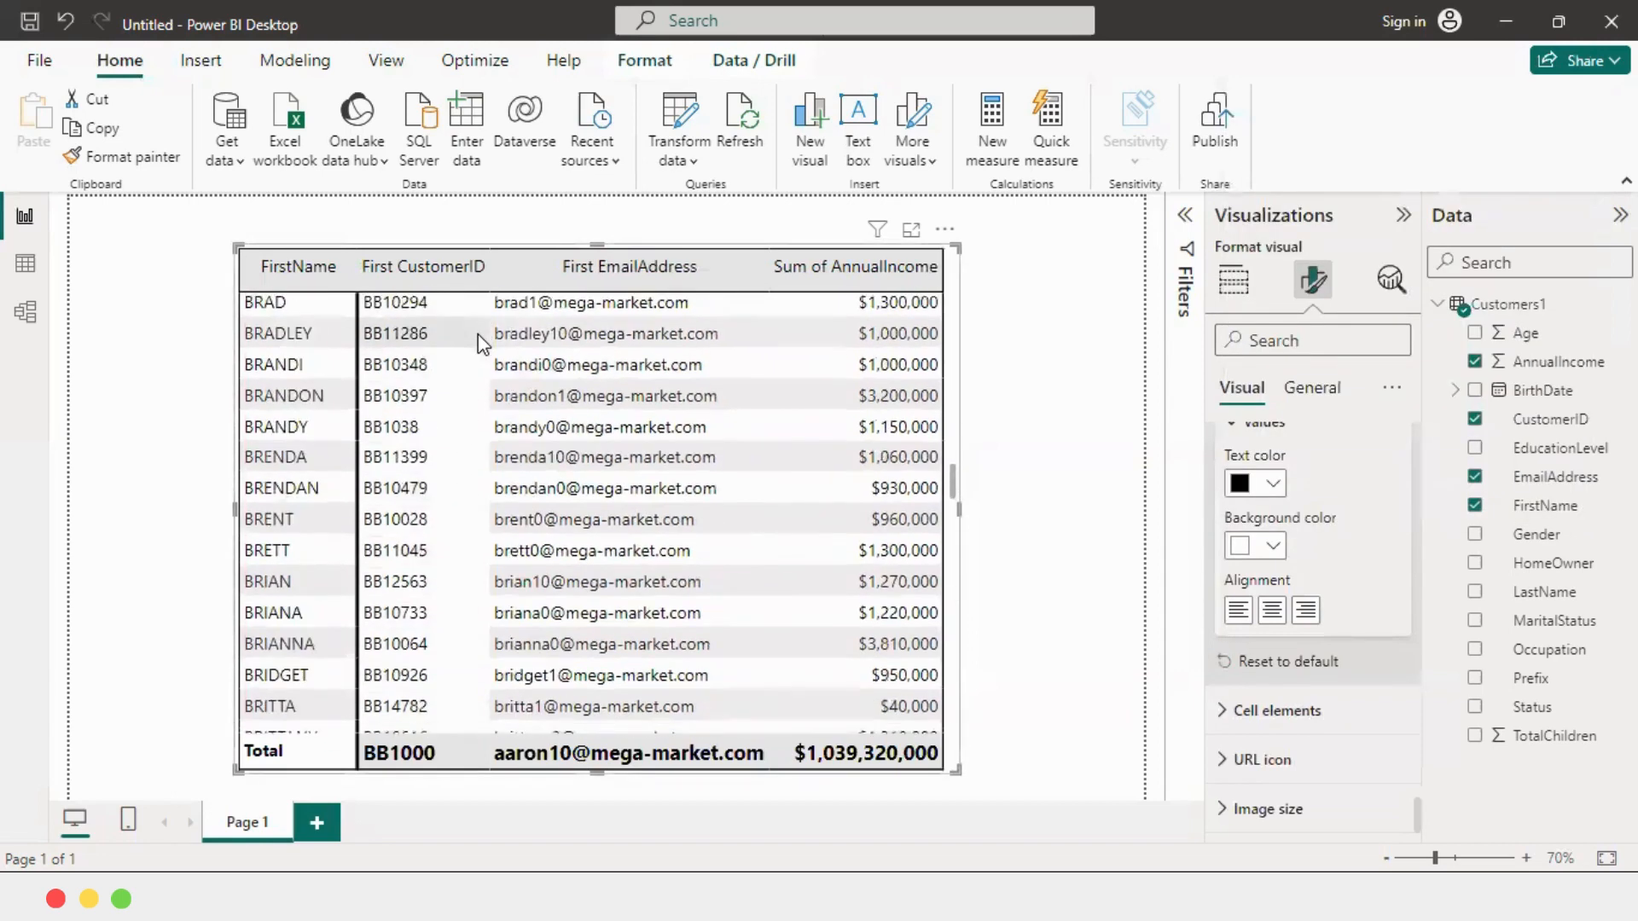
scroll(478, 344, "up", 10)
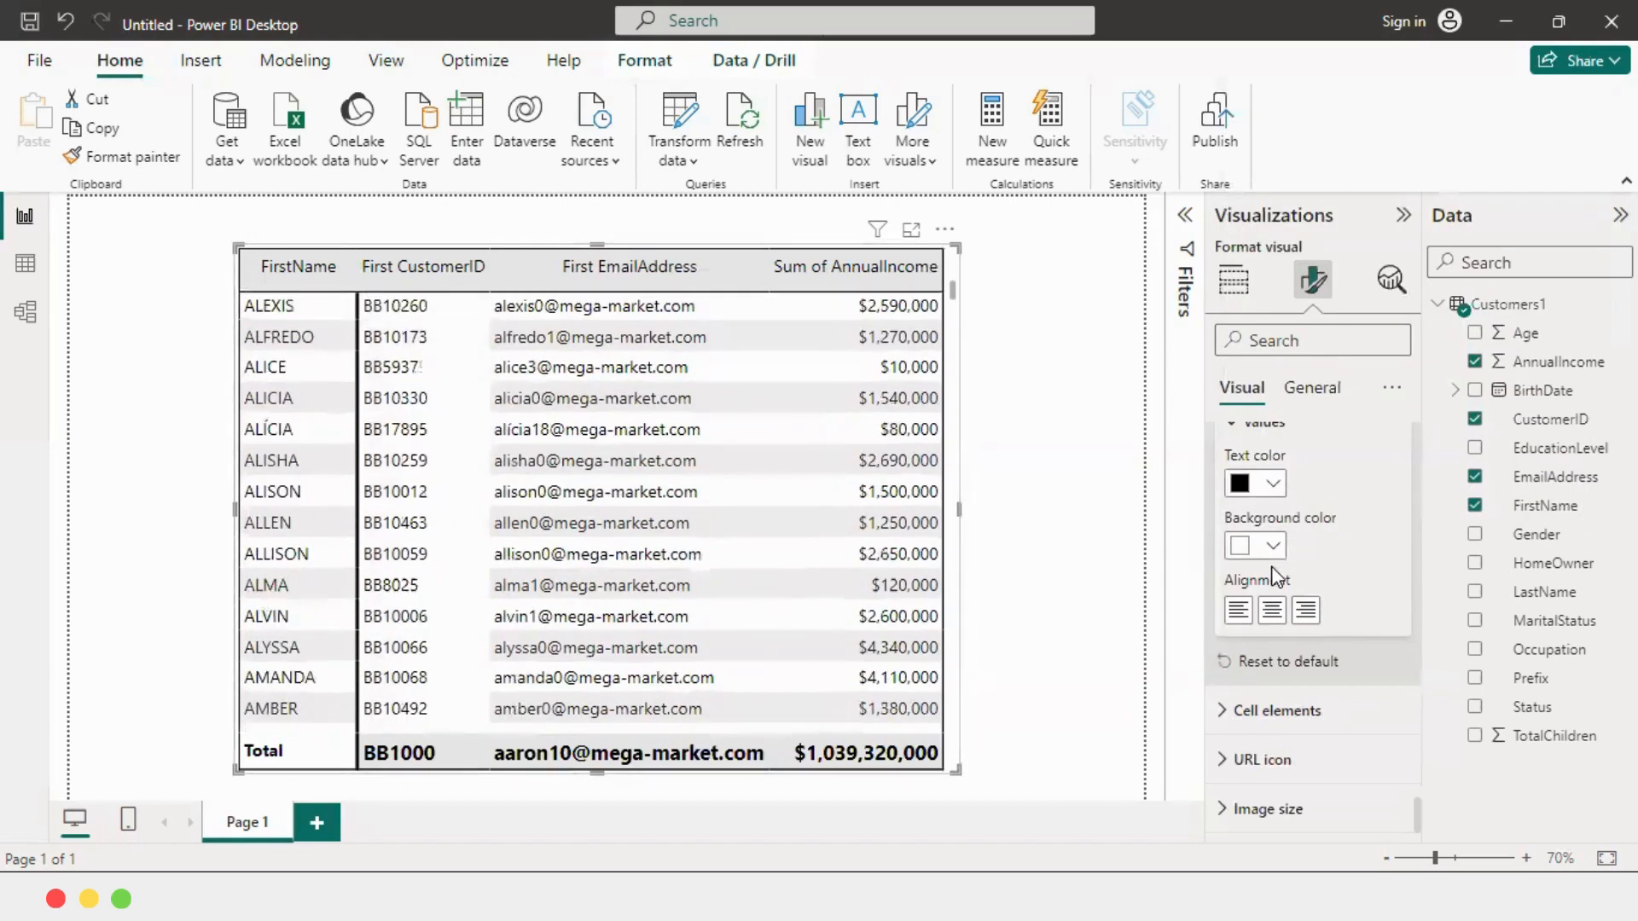
Turn on data bars for the Sum of AnnualIncome series in the matrix's cell elements.
left_click(1276, 710)
scroll(1314, 640, "up", 5)
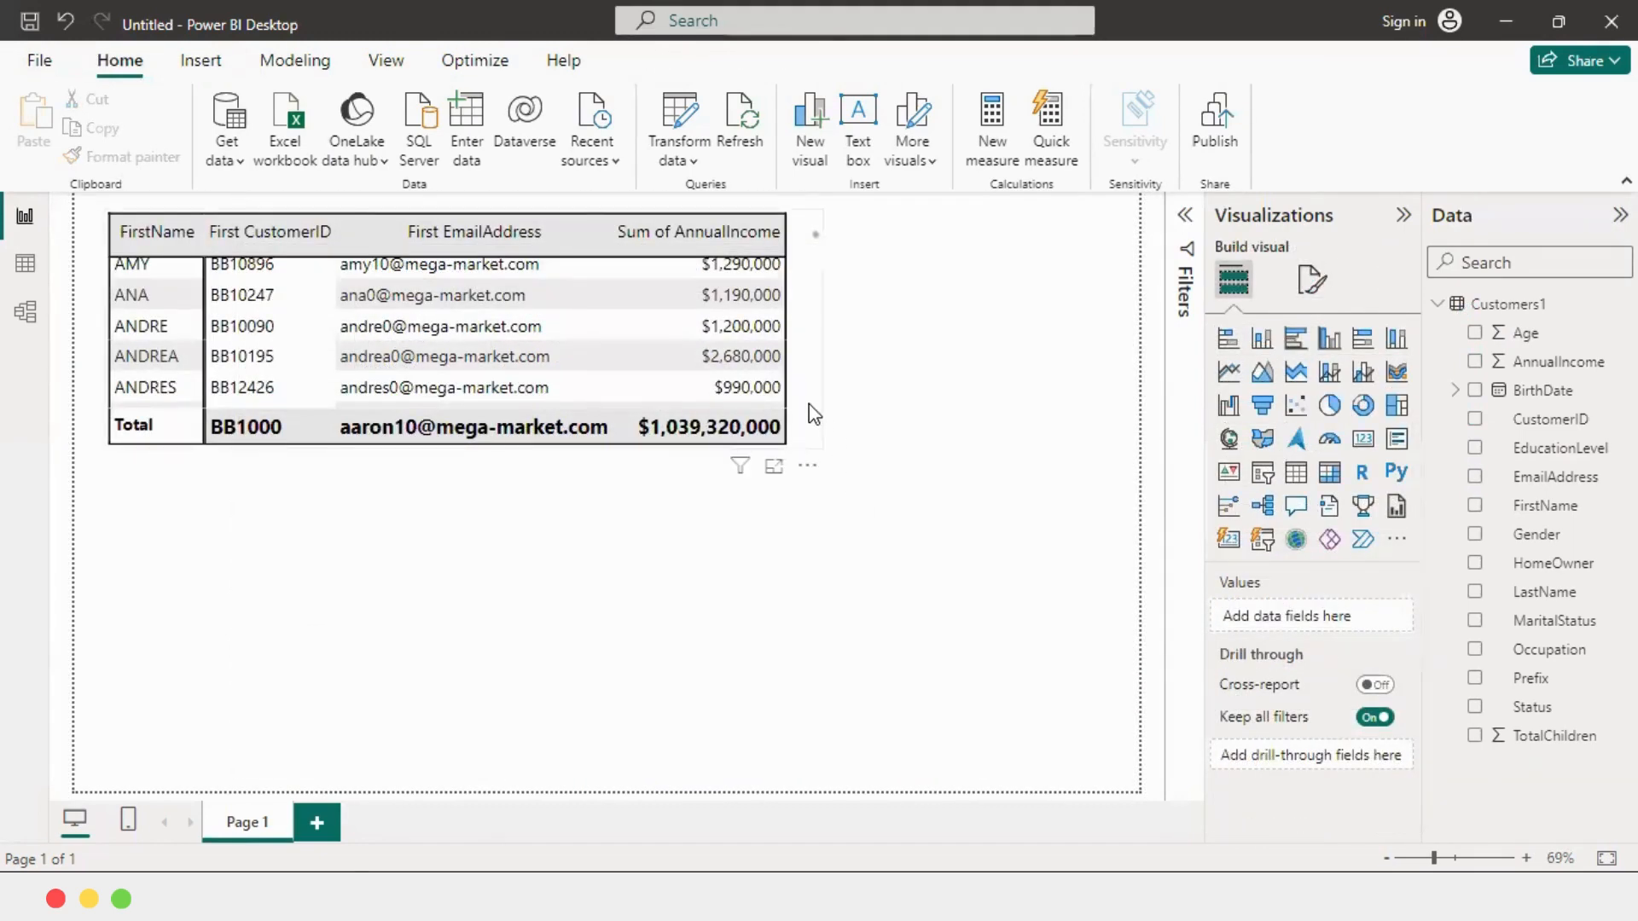
left_click(814, 414)
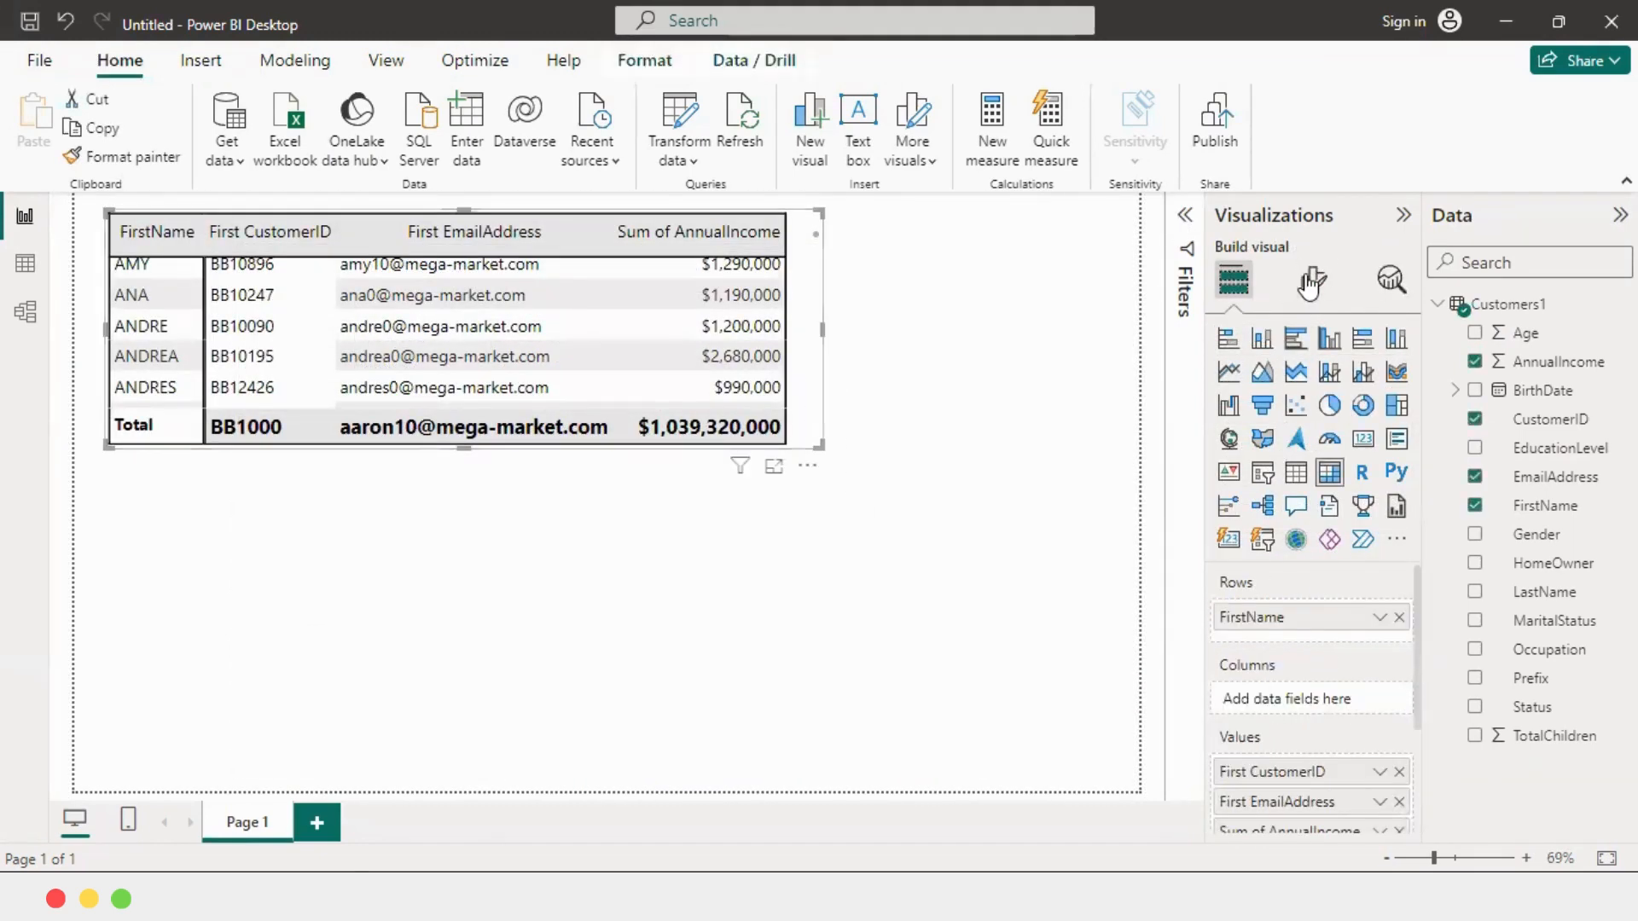
left_click(1314, 279)
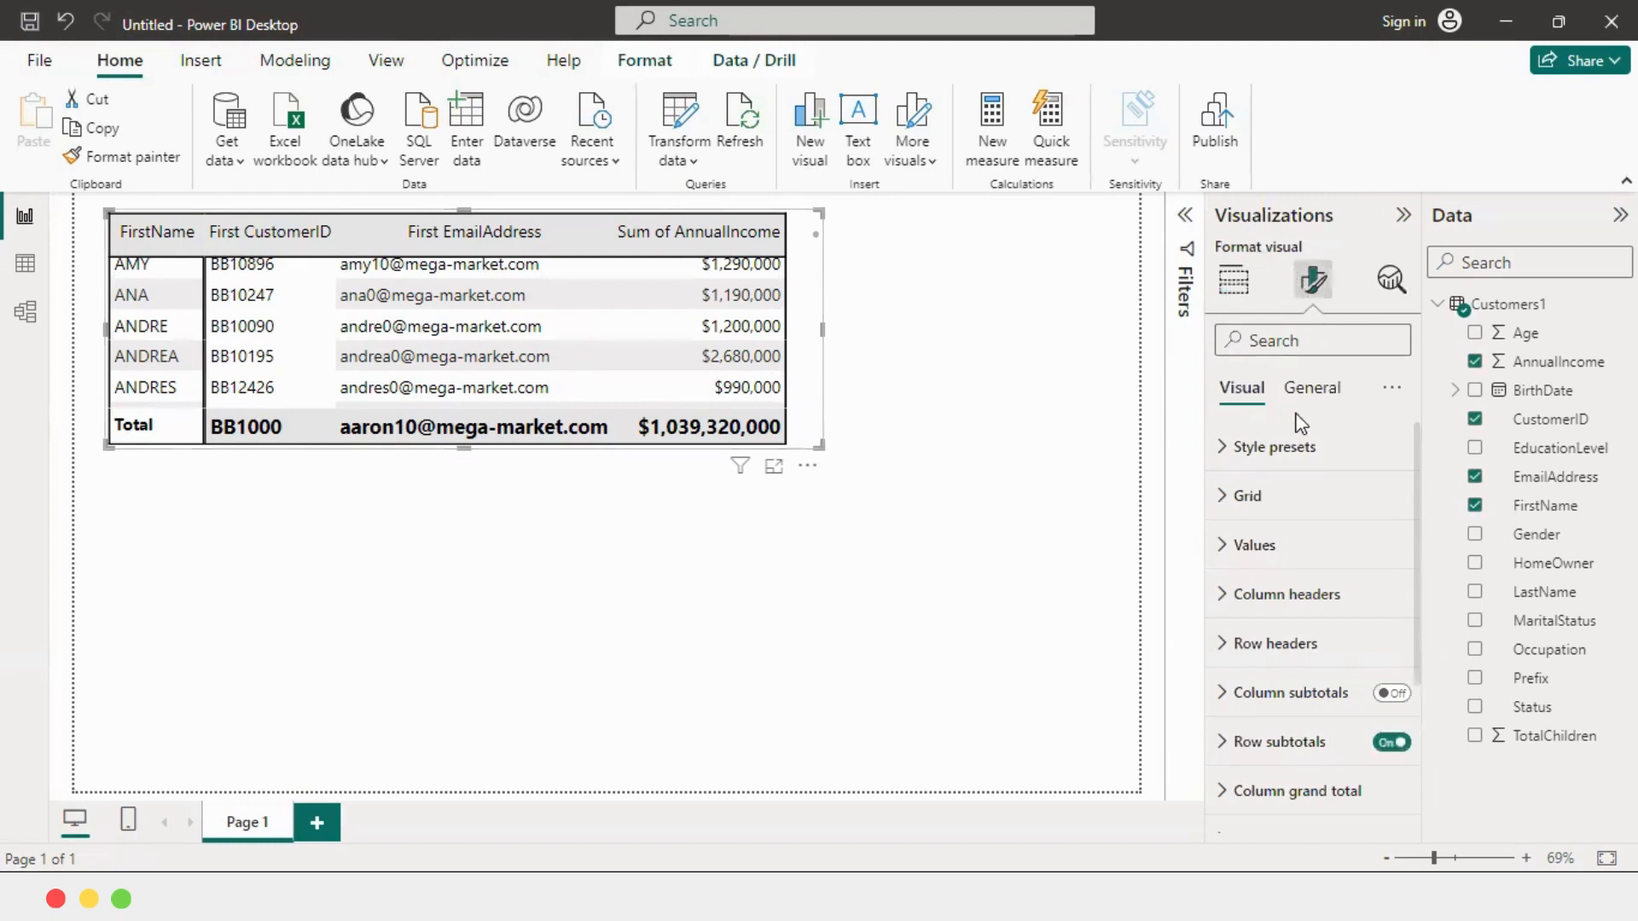
scroll(1297, 412, "down", 3)
left_click(1352, 696)
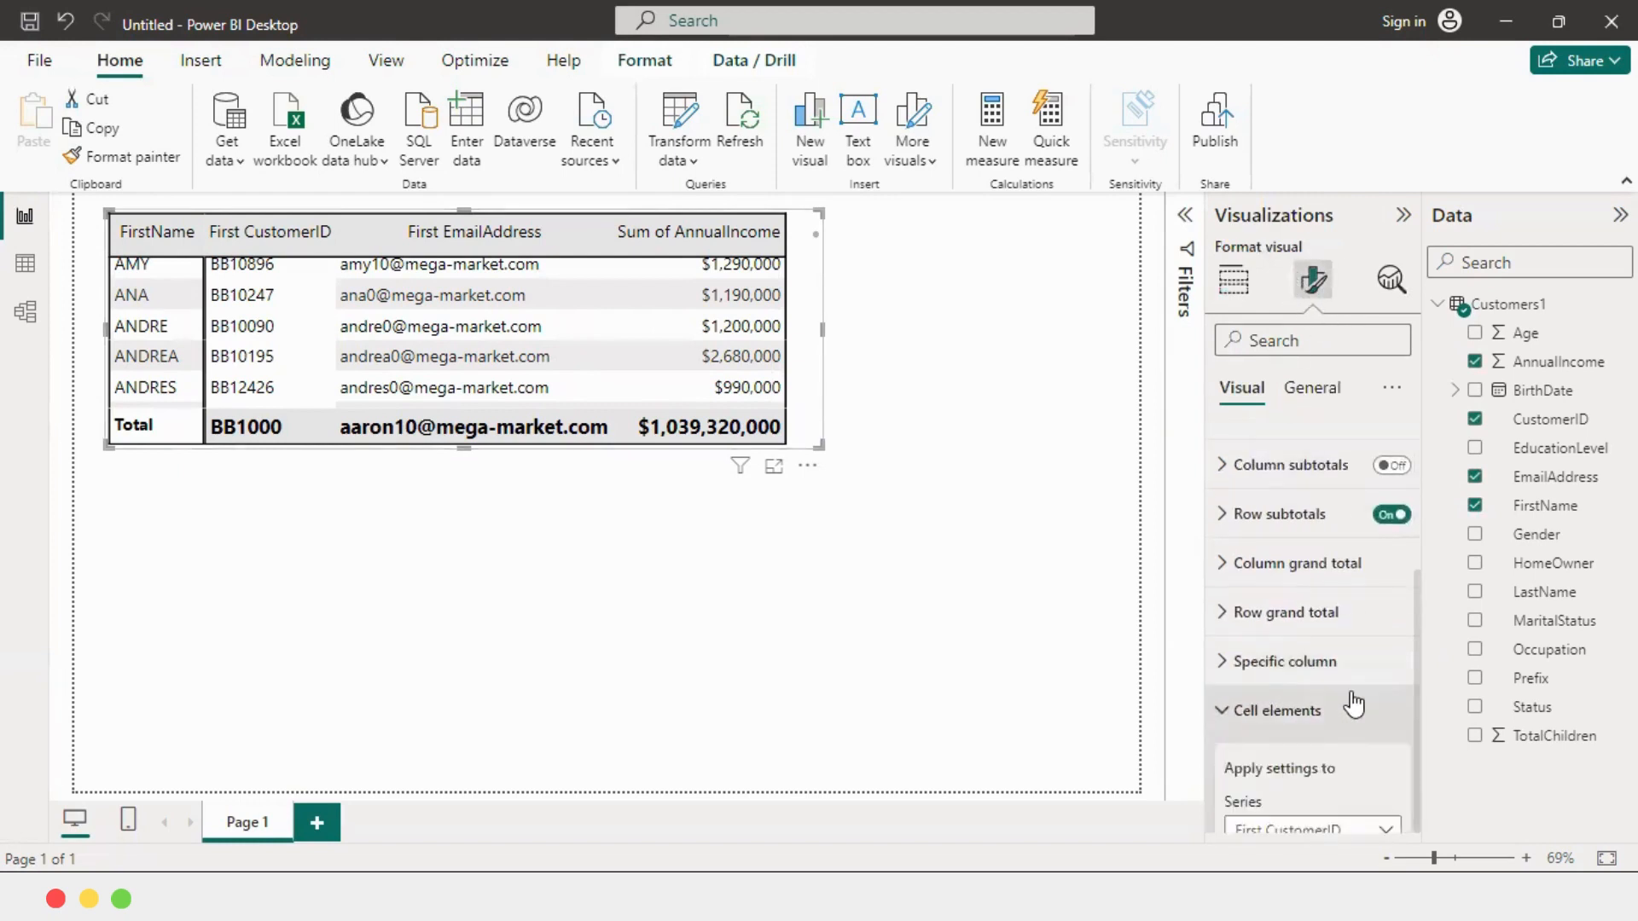
scroll(1350, 690, "down", 3)
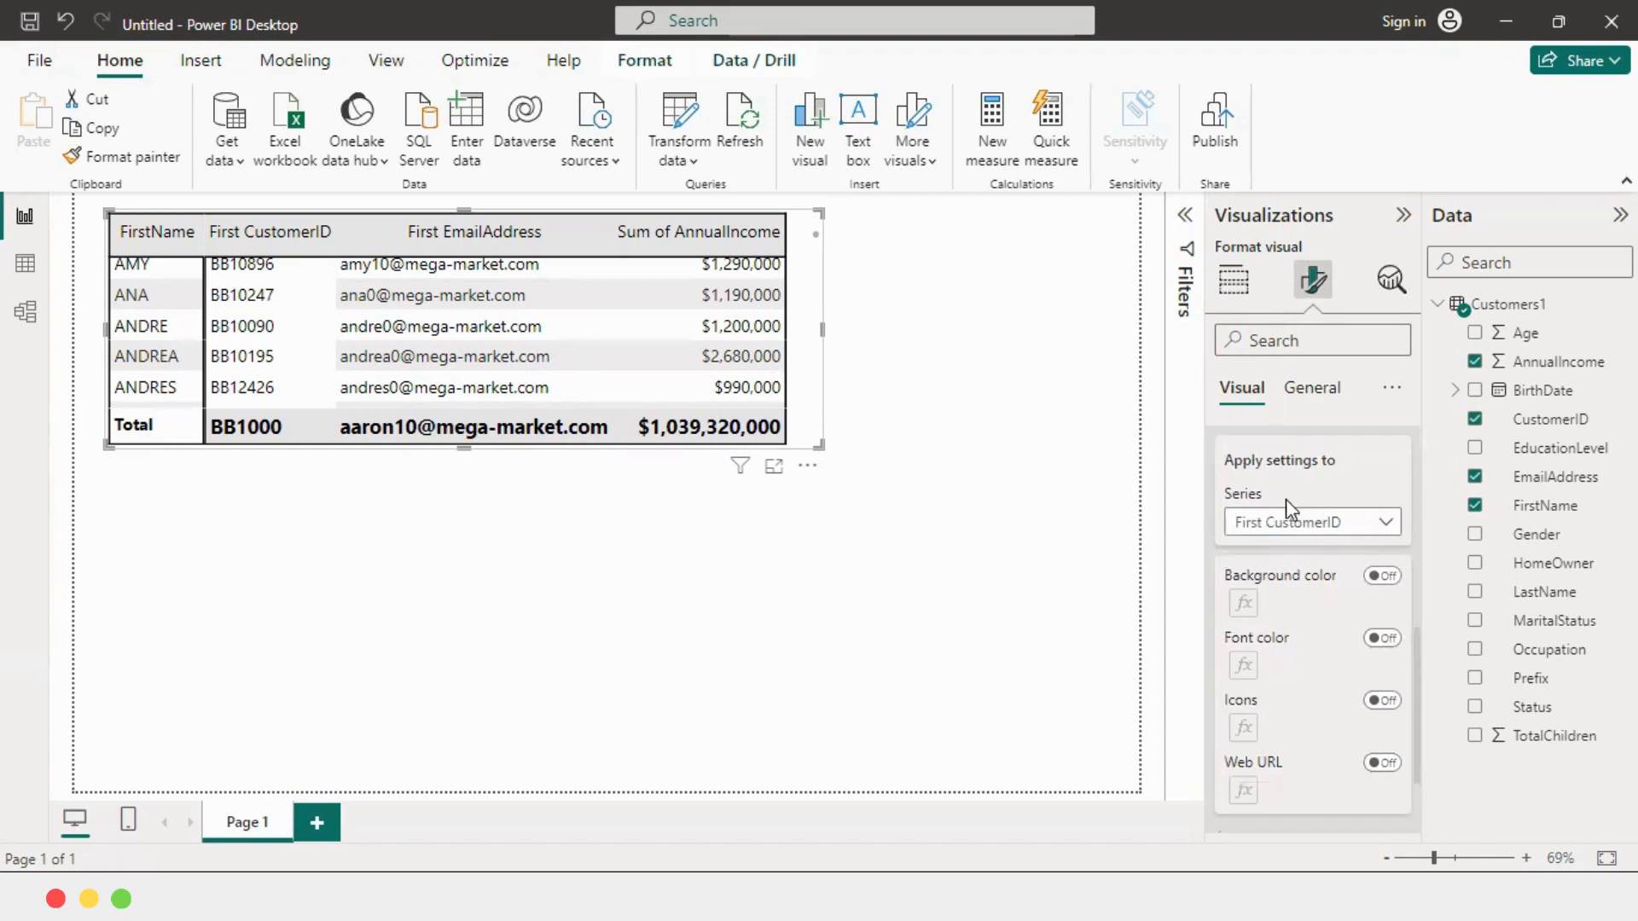
left_click(1247, 520)
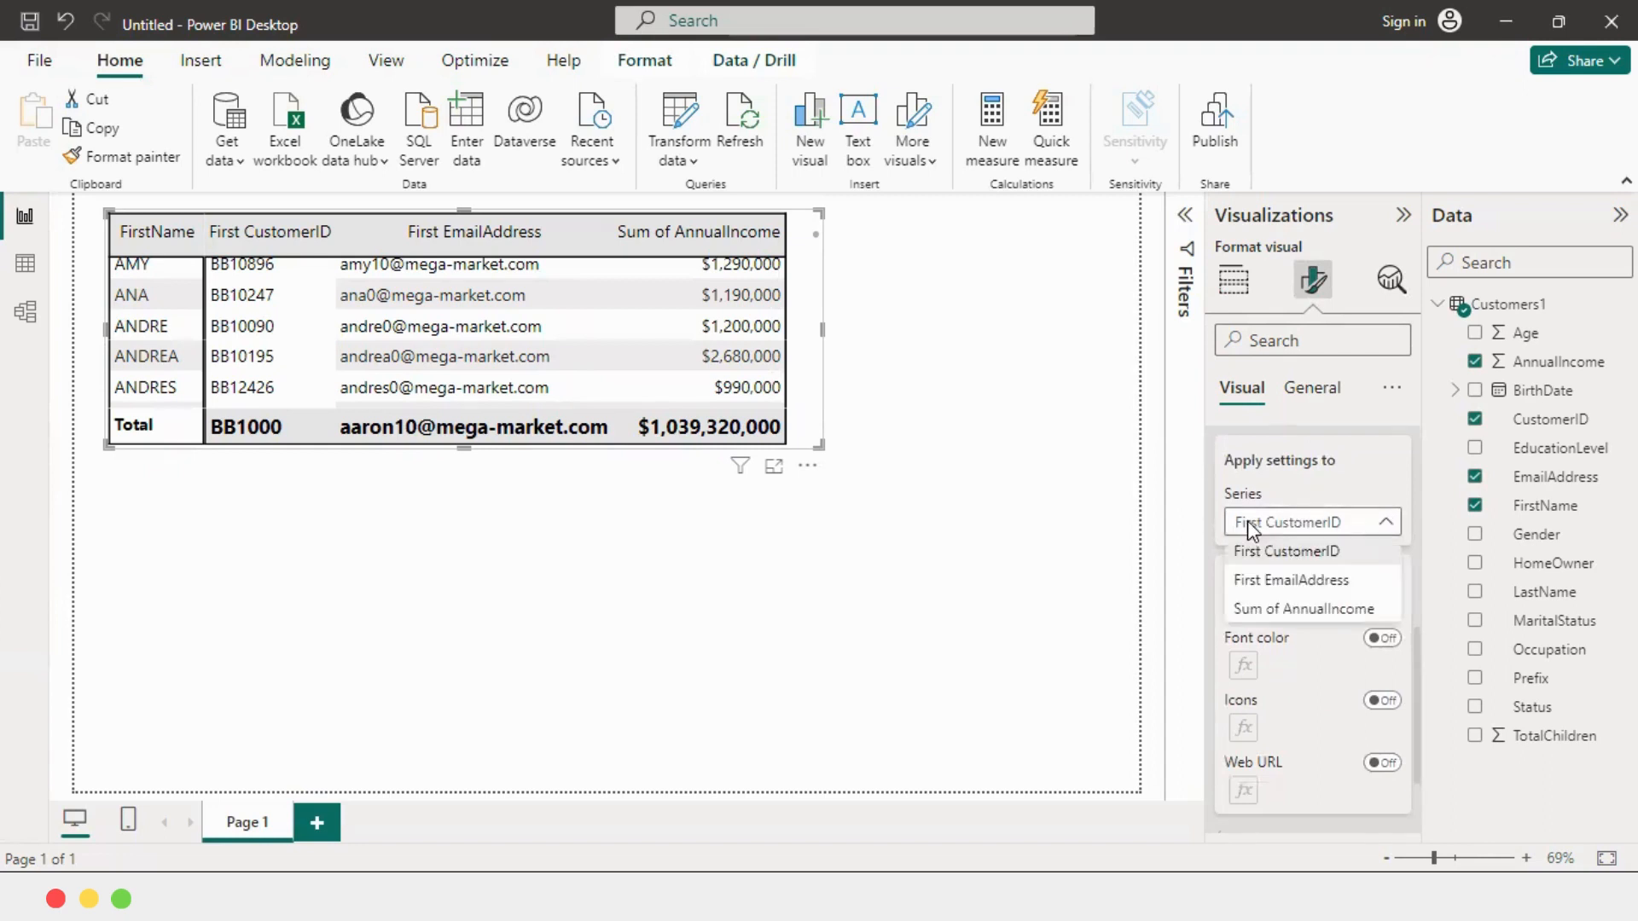
left_click(1262, 609)
scroll(1330, 597, "down", 2)
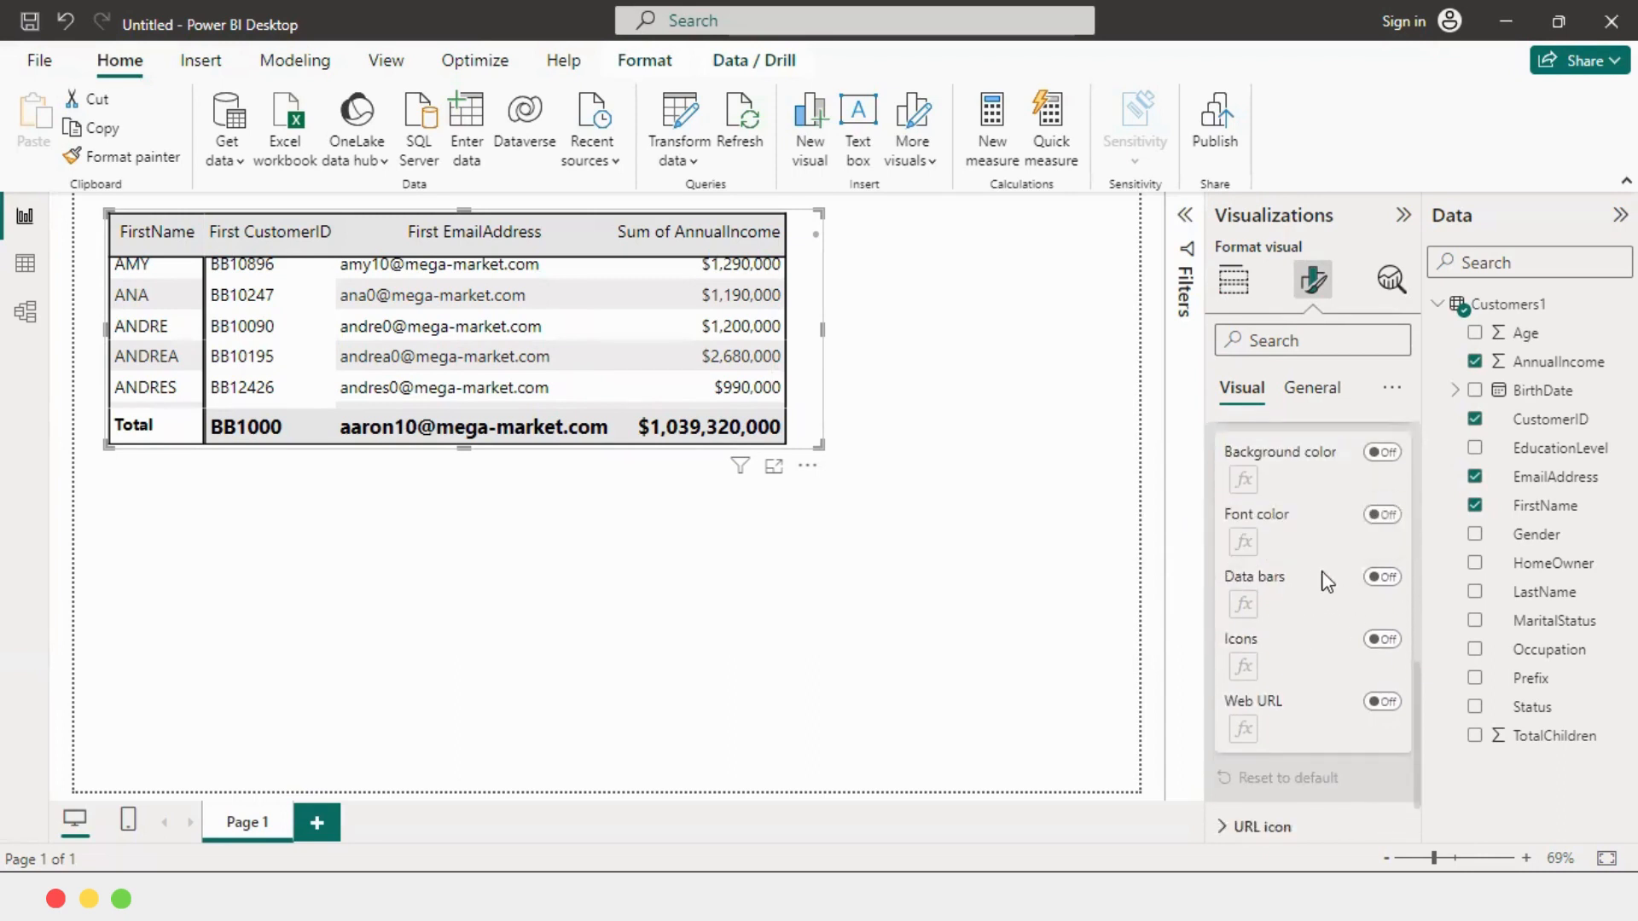
left_click(1366, 576)
scroll(690, 344, "up", 3)
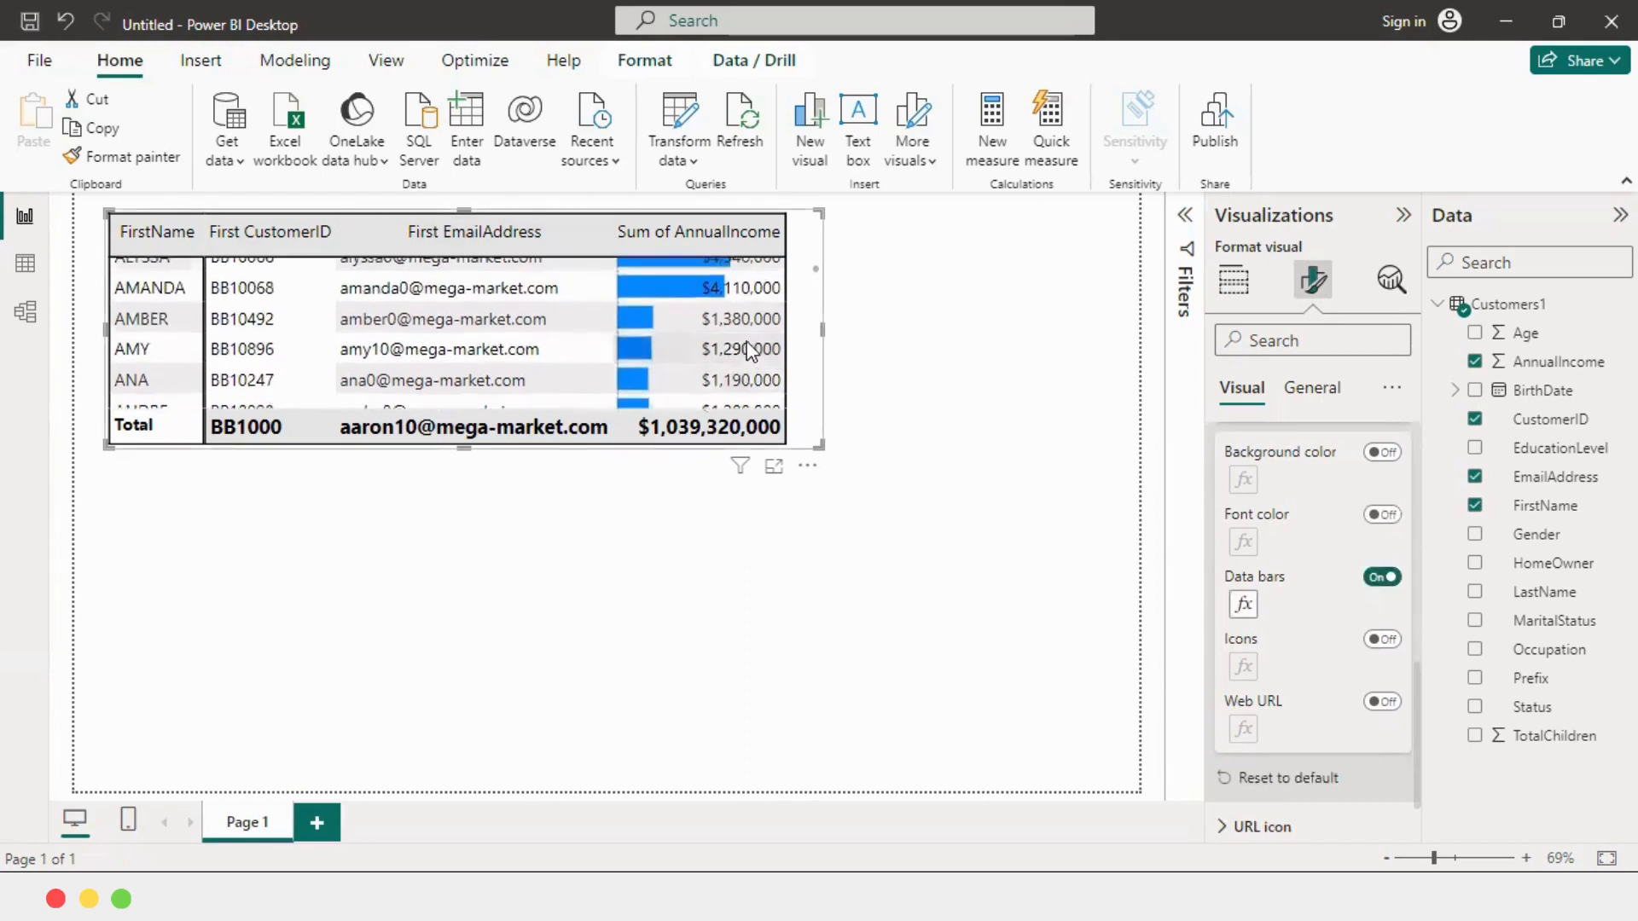
Extend the matrix downward to show more rows and review the data bars in the Sum of AnnualIncome column.
left_click_drag(440, 591, 427, 669)
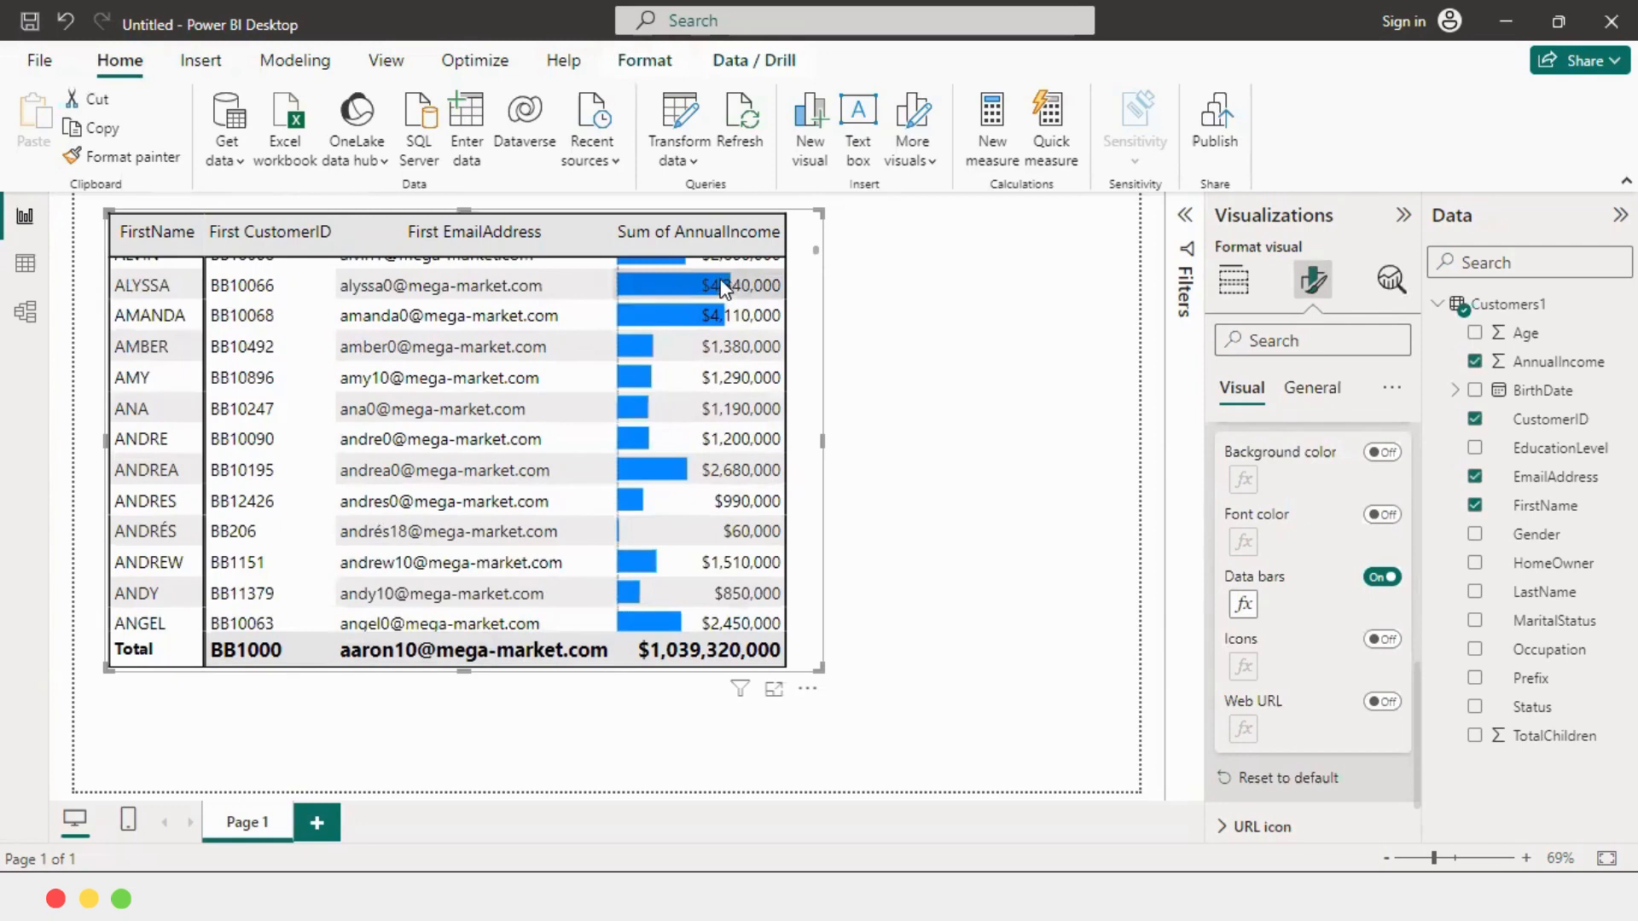
scroll(723, 288, "up", 5)
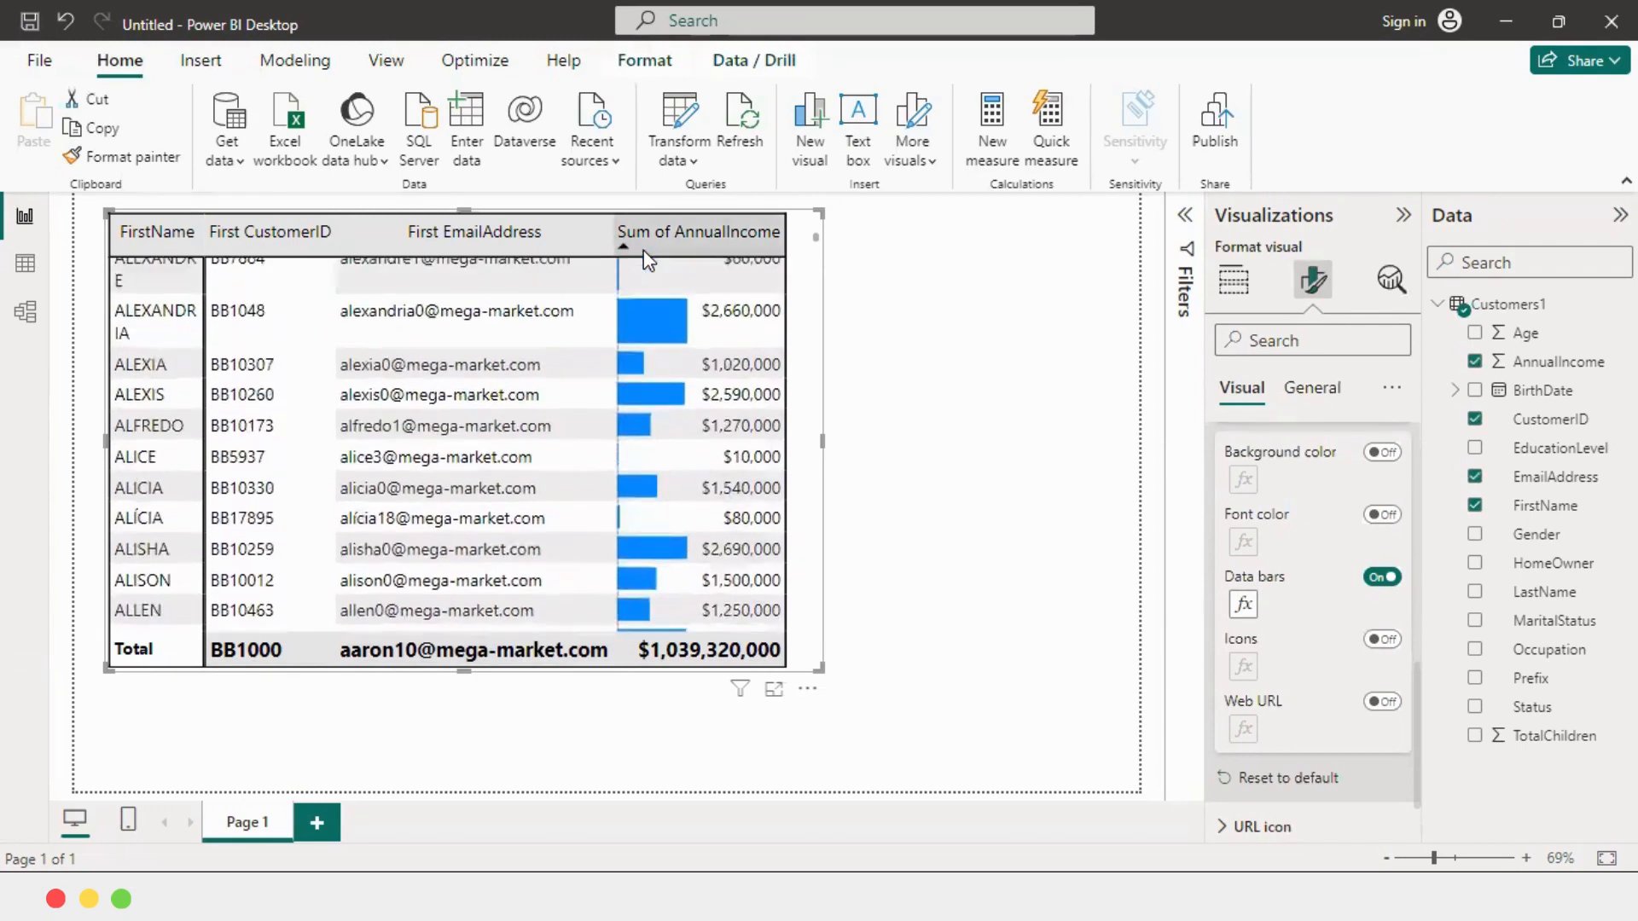
scroll(646, 260, "up", 1)
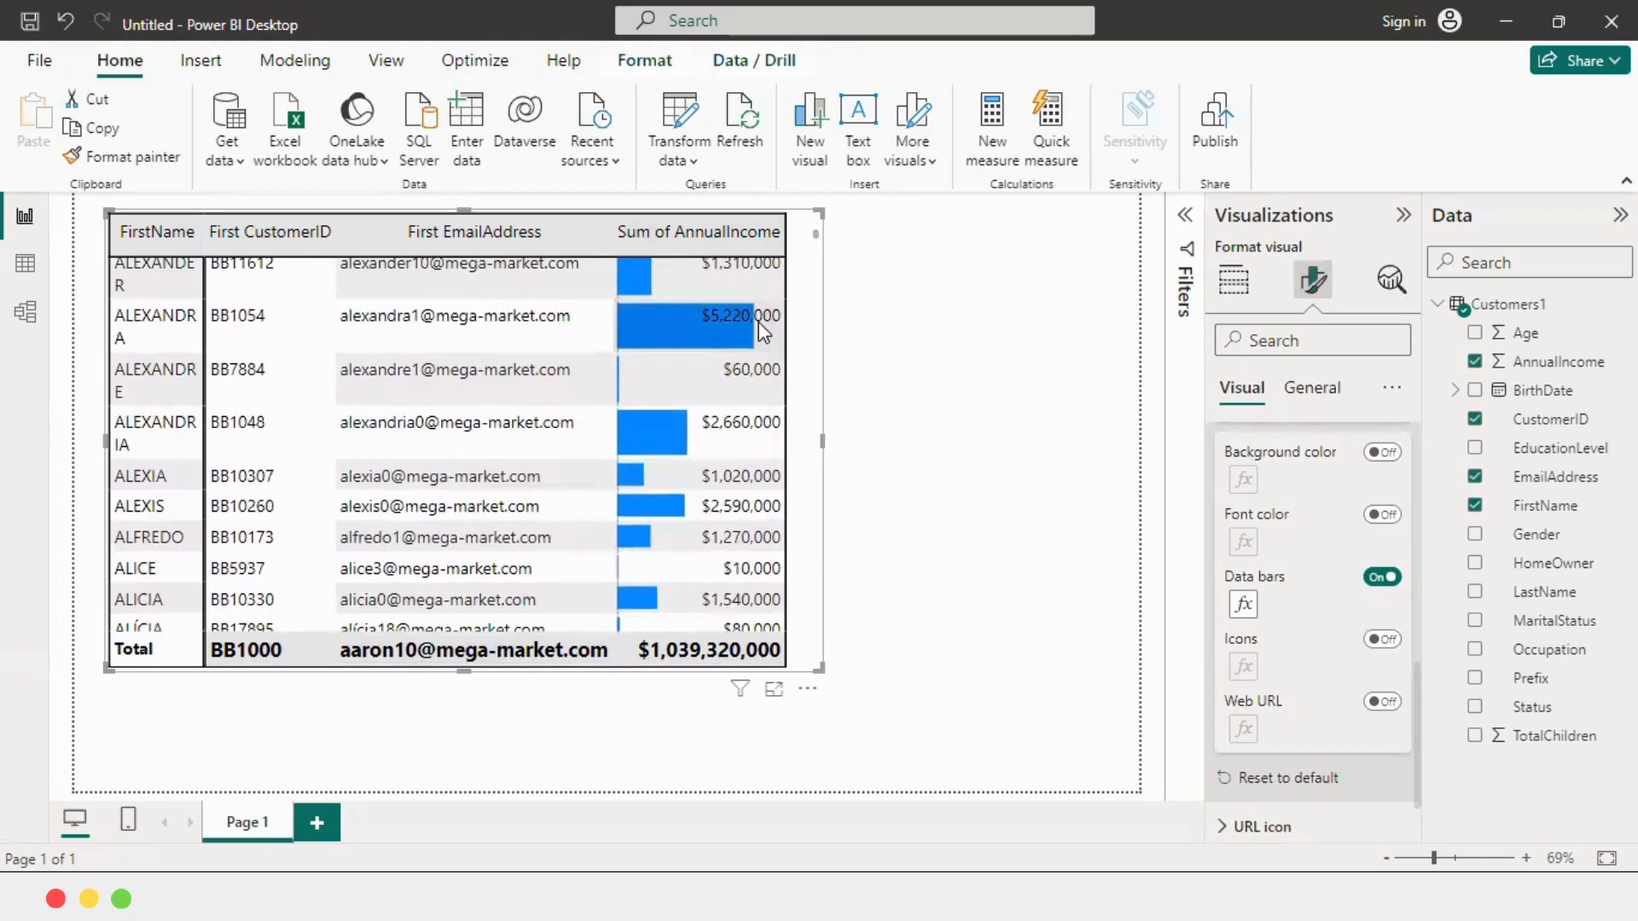
Try conditional background color, font color and icons on Sum of AnnualIncome, turning each one off again.
left_click(1383, 453)
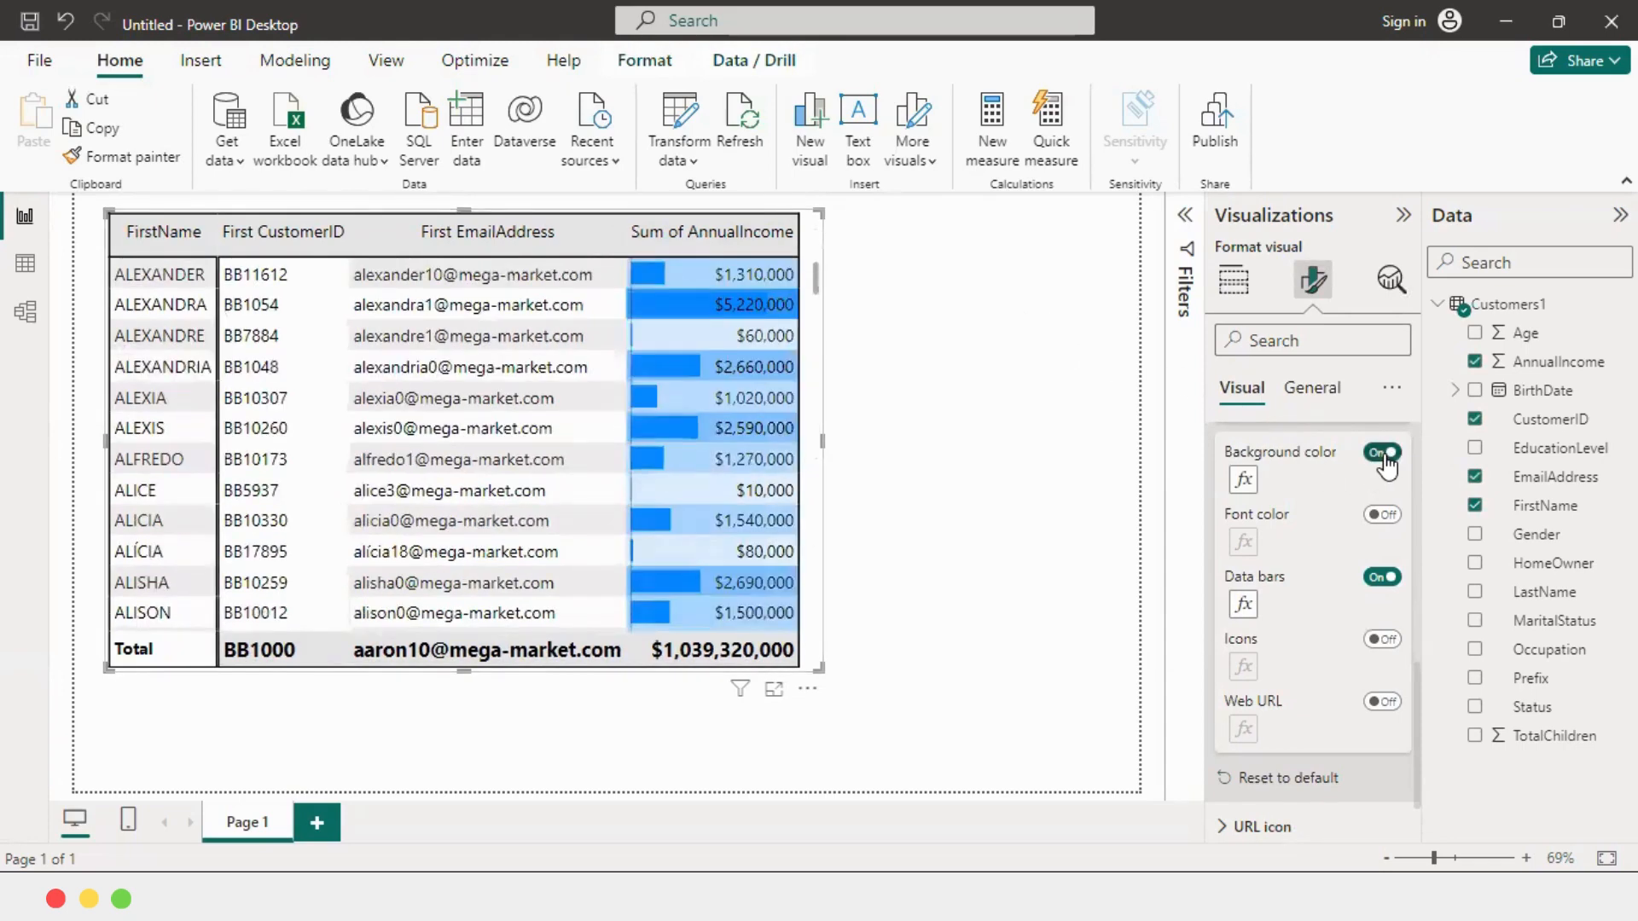
left_click(1382, 453)
left_click(1382, 516)
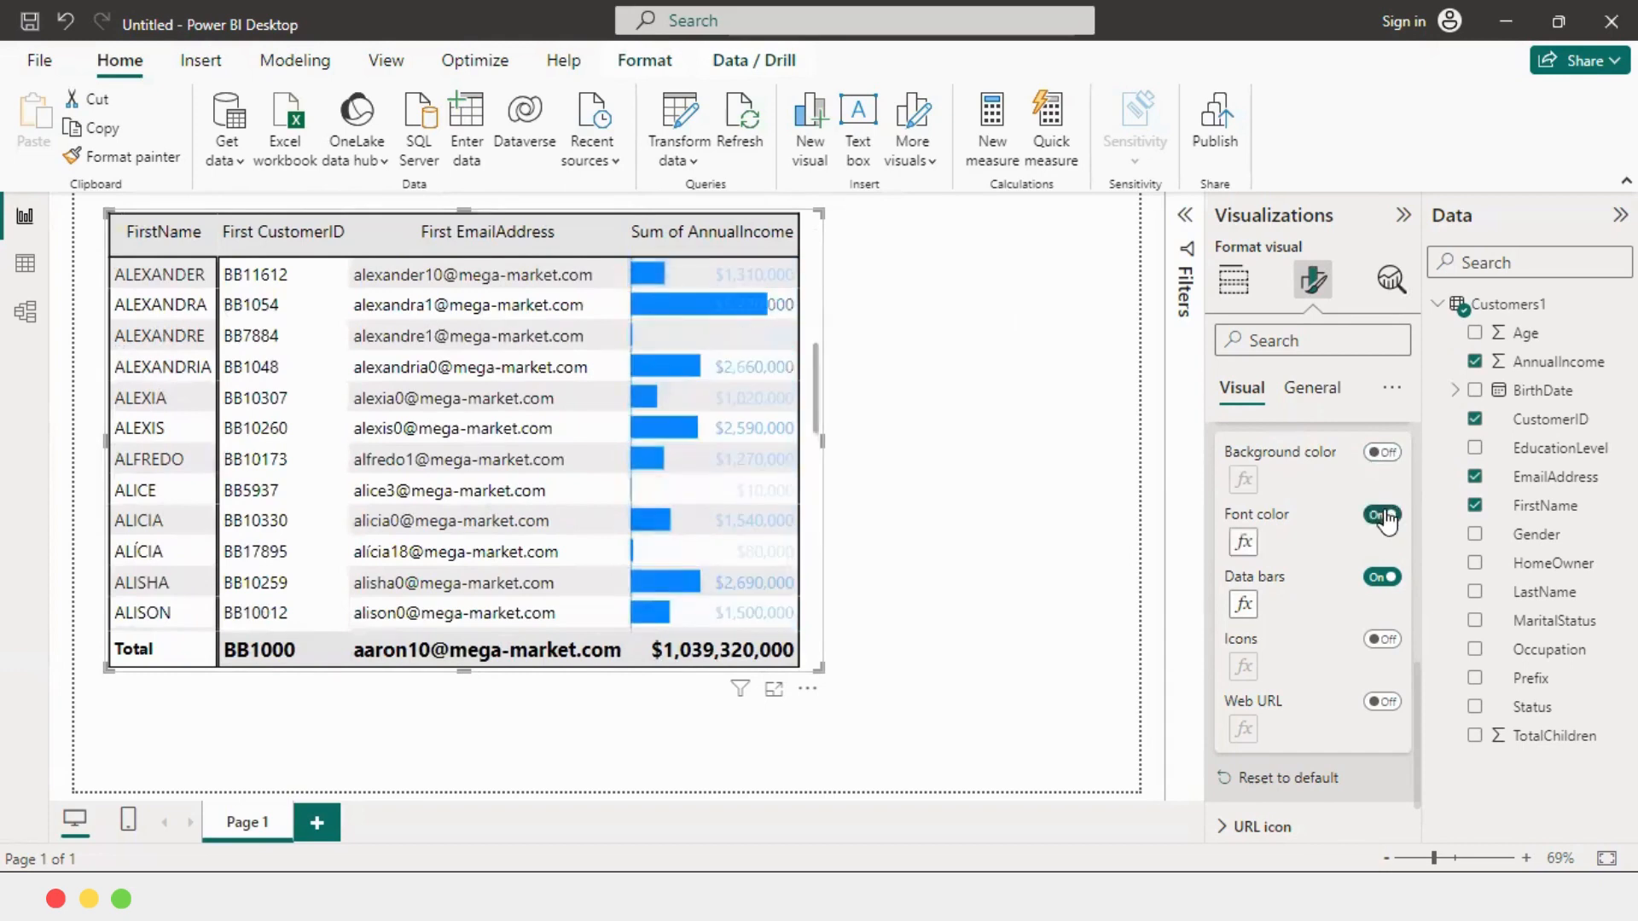
left_click(1383, 515)
left_click(1383, 639)
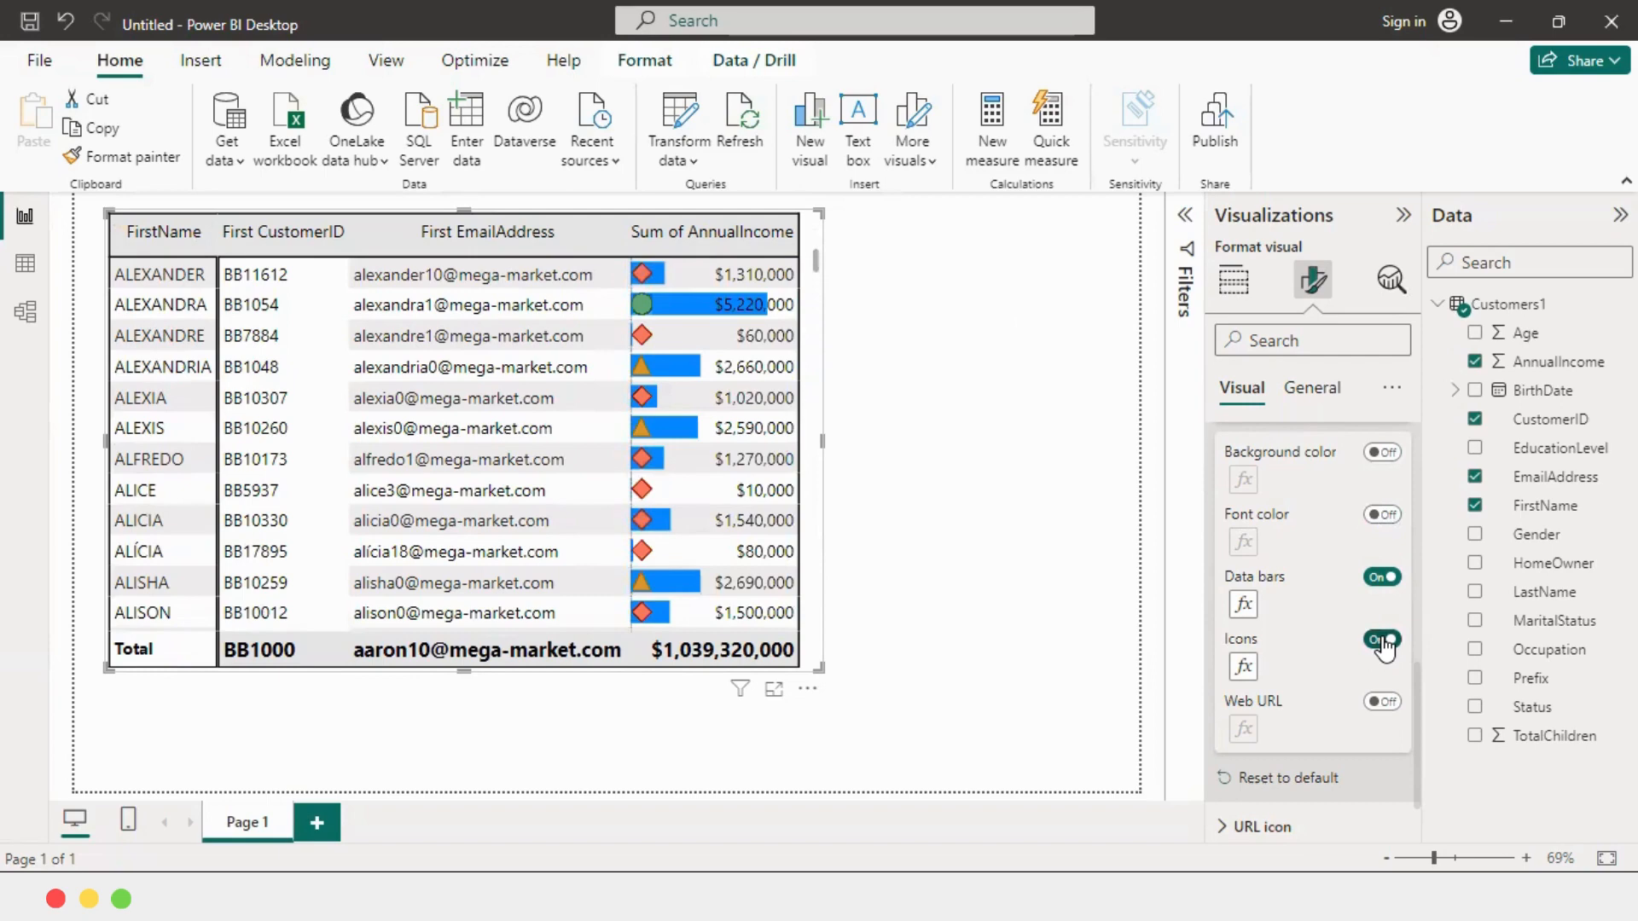
left_click(1383, 640)
scroll(1331, 721, "down", 1)
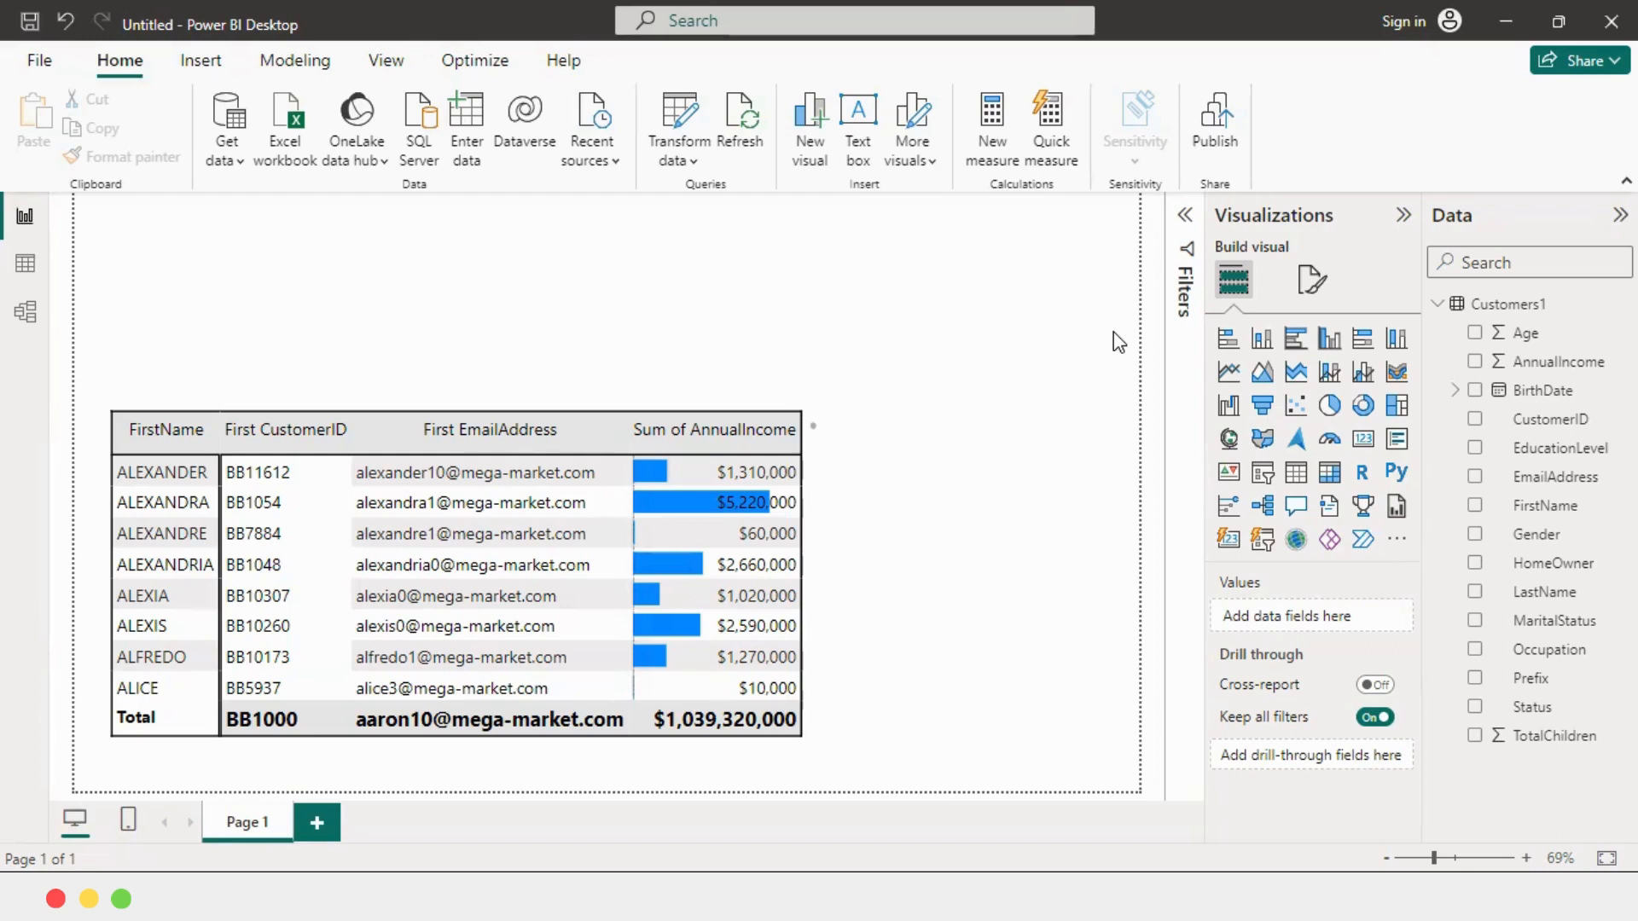
Expand the Filters pane to view its page and all-pages filter areas, and collapse it again.
left_click(1186, 239)
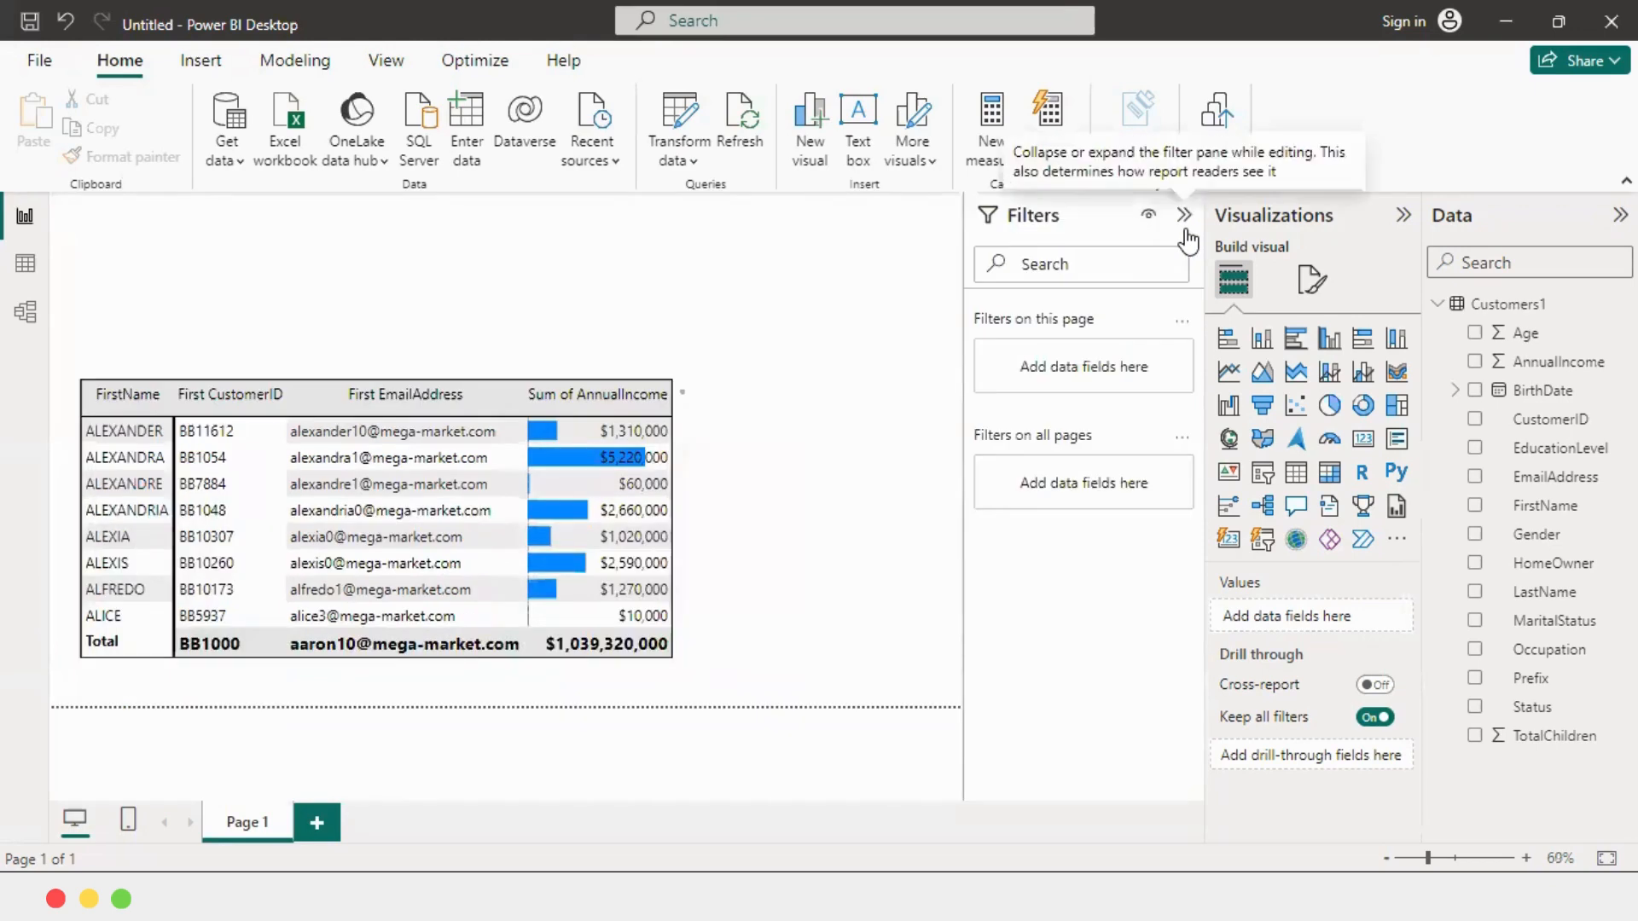
left_click(1184, 215)
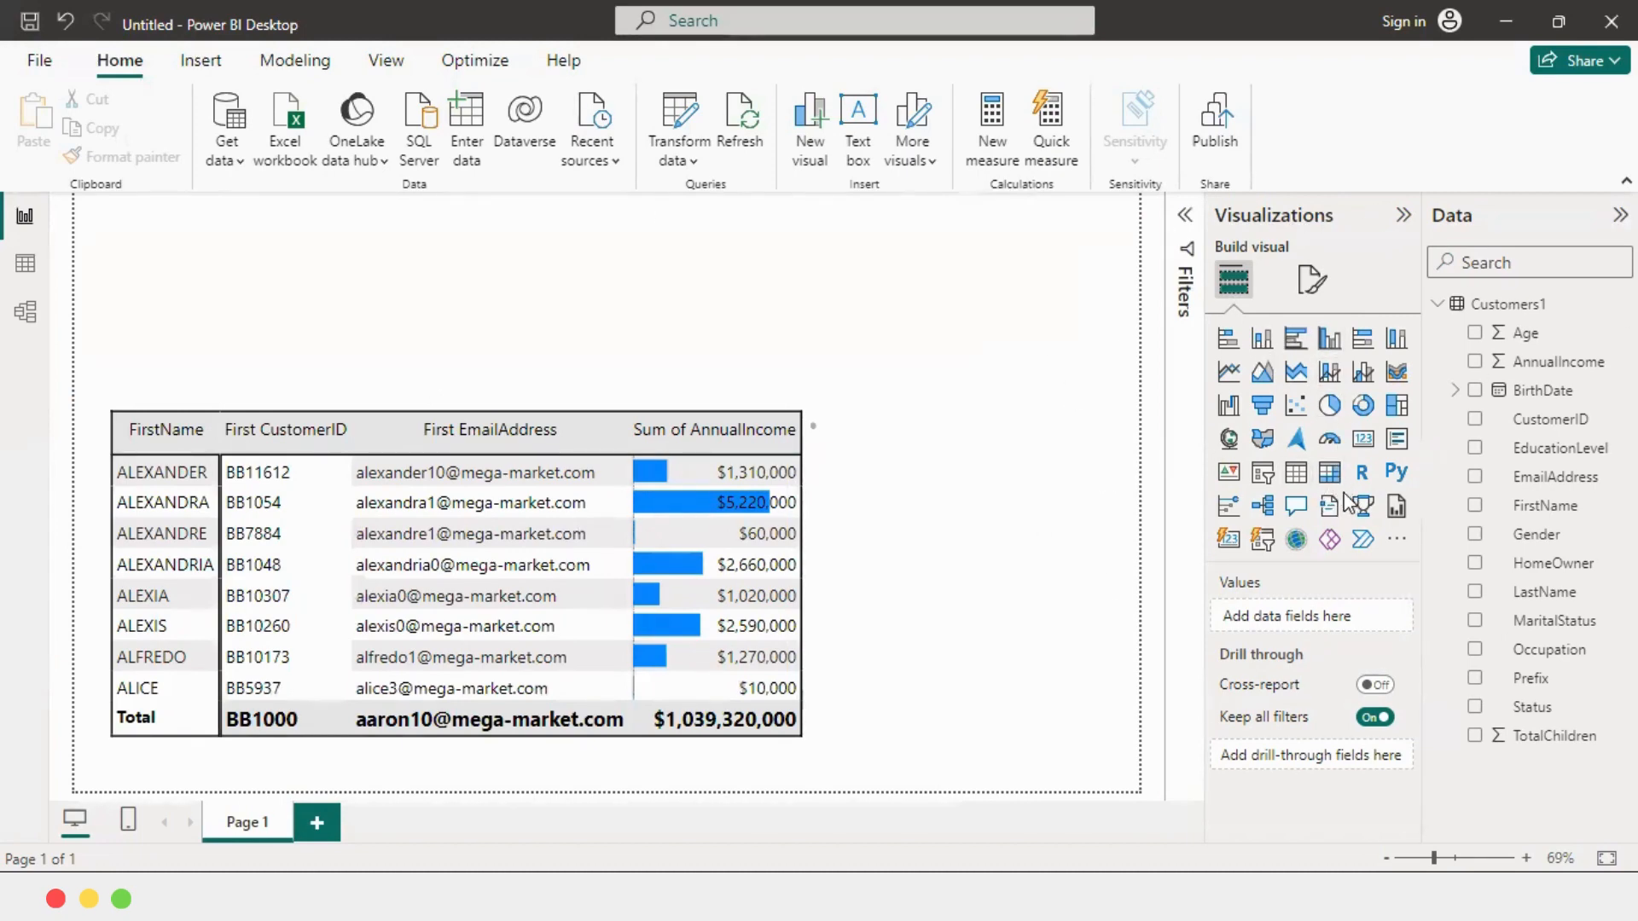
Add a slicer above the matrix and assign the Gender field to it.
left_click(1267, 478)
left_click_drag(827, 533, 795, 358)
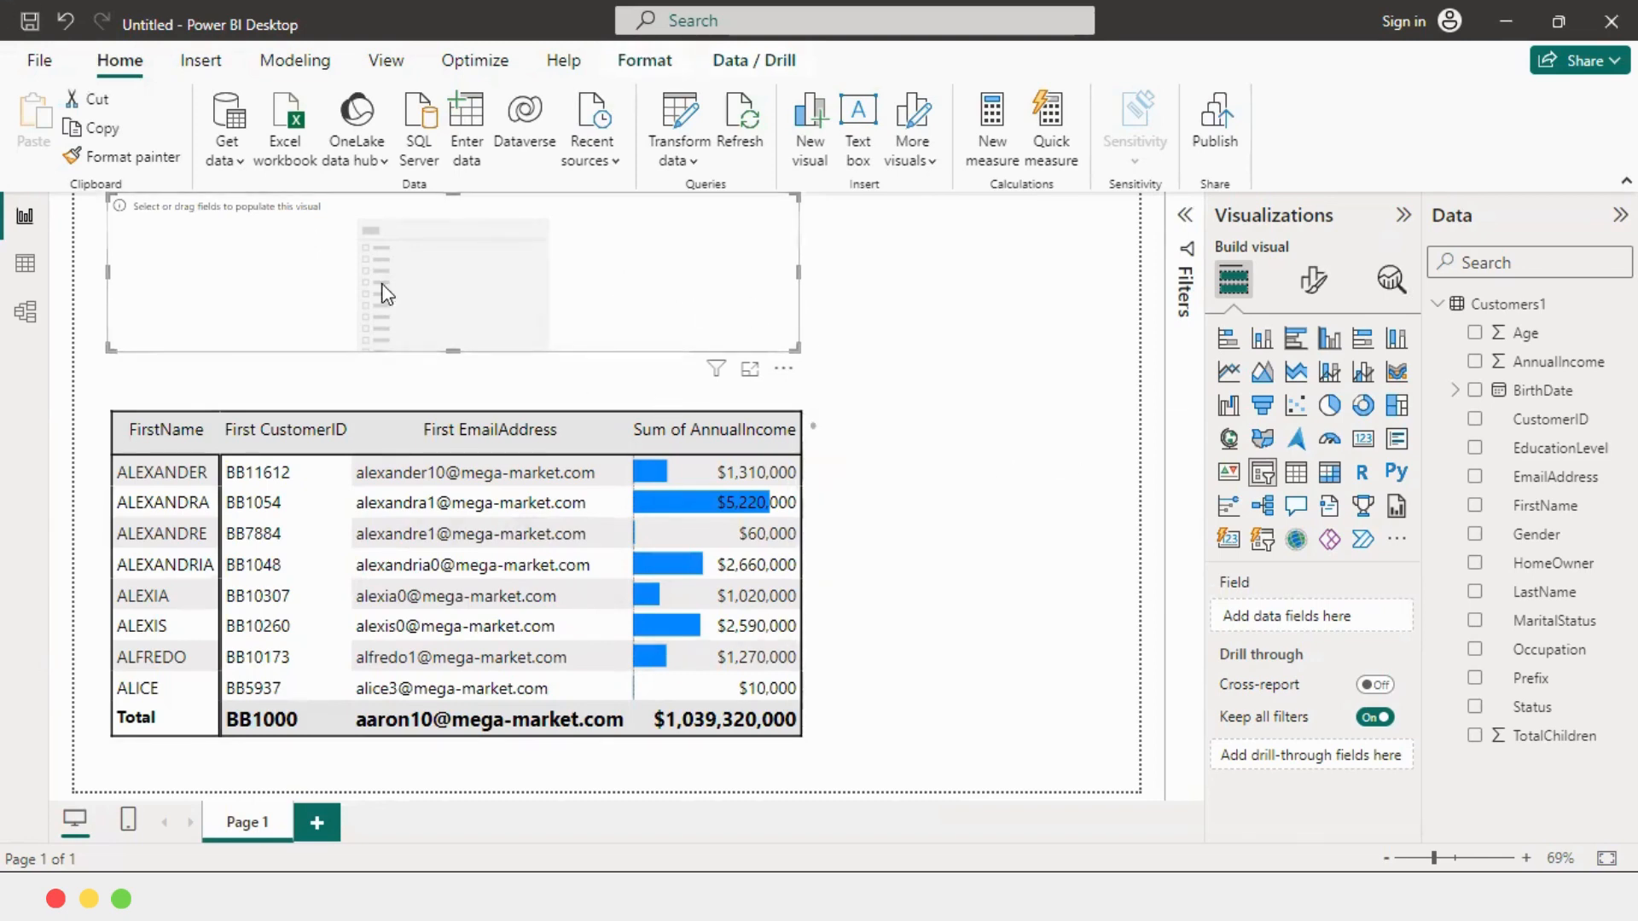
left_click_drag(479, 275, 474, 300)
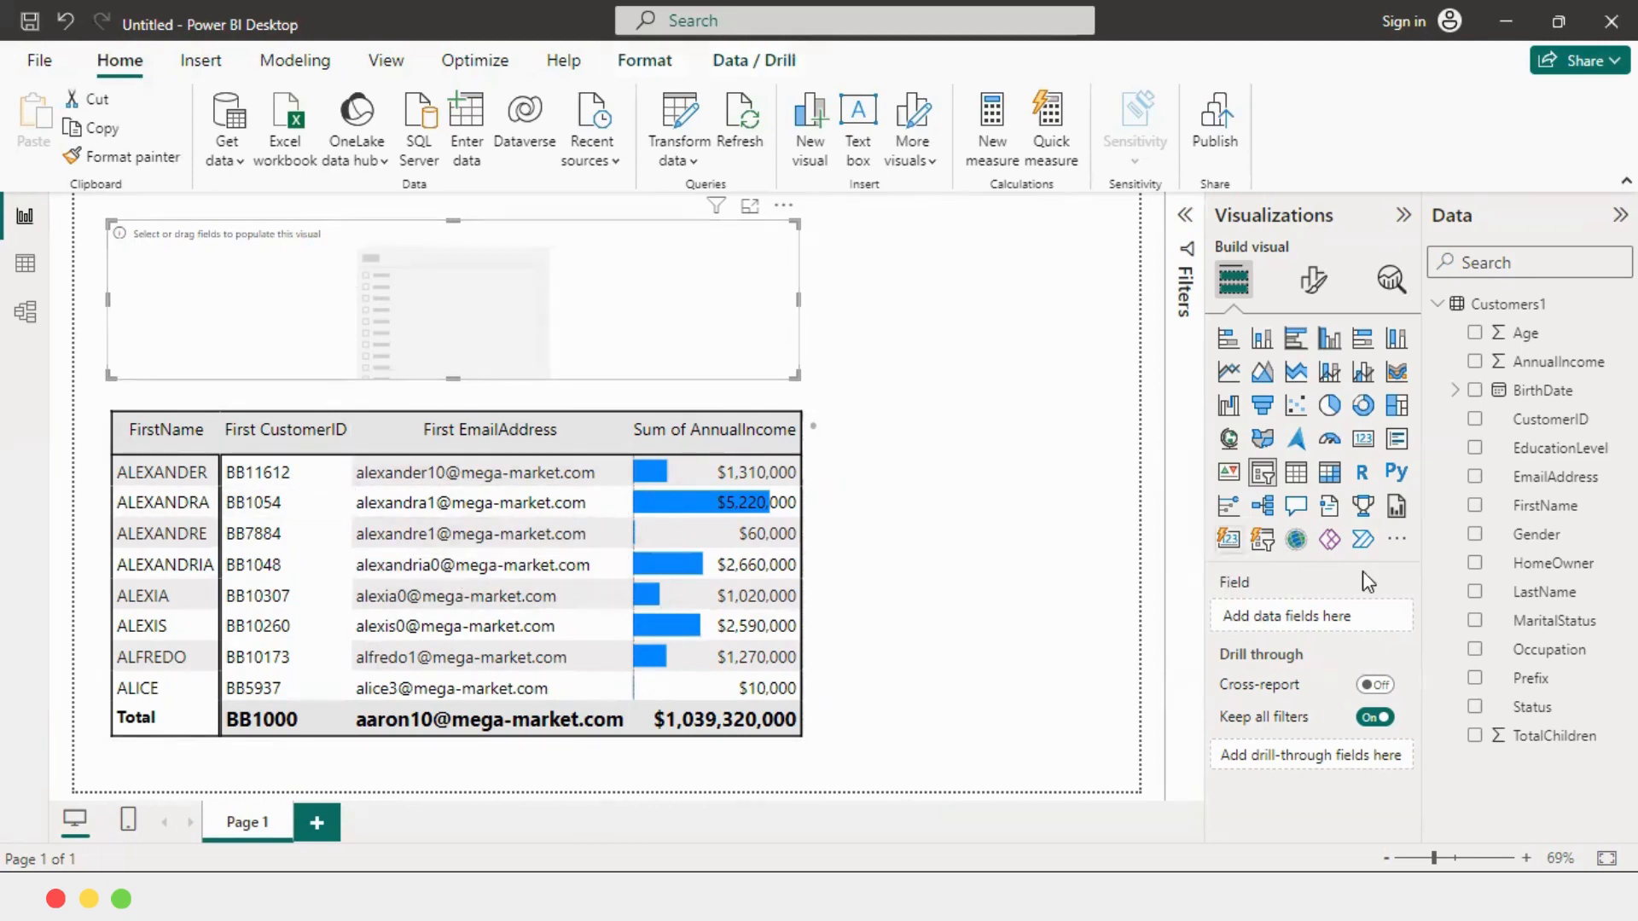
left_click_drag(1276, 614, 1276, 616)
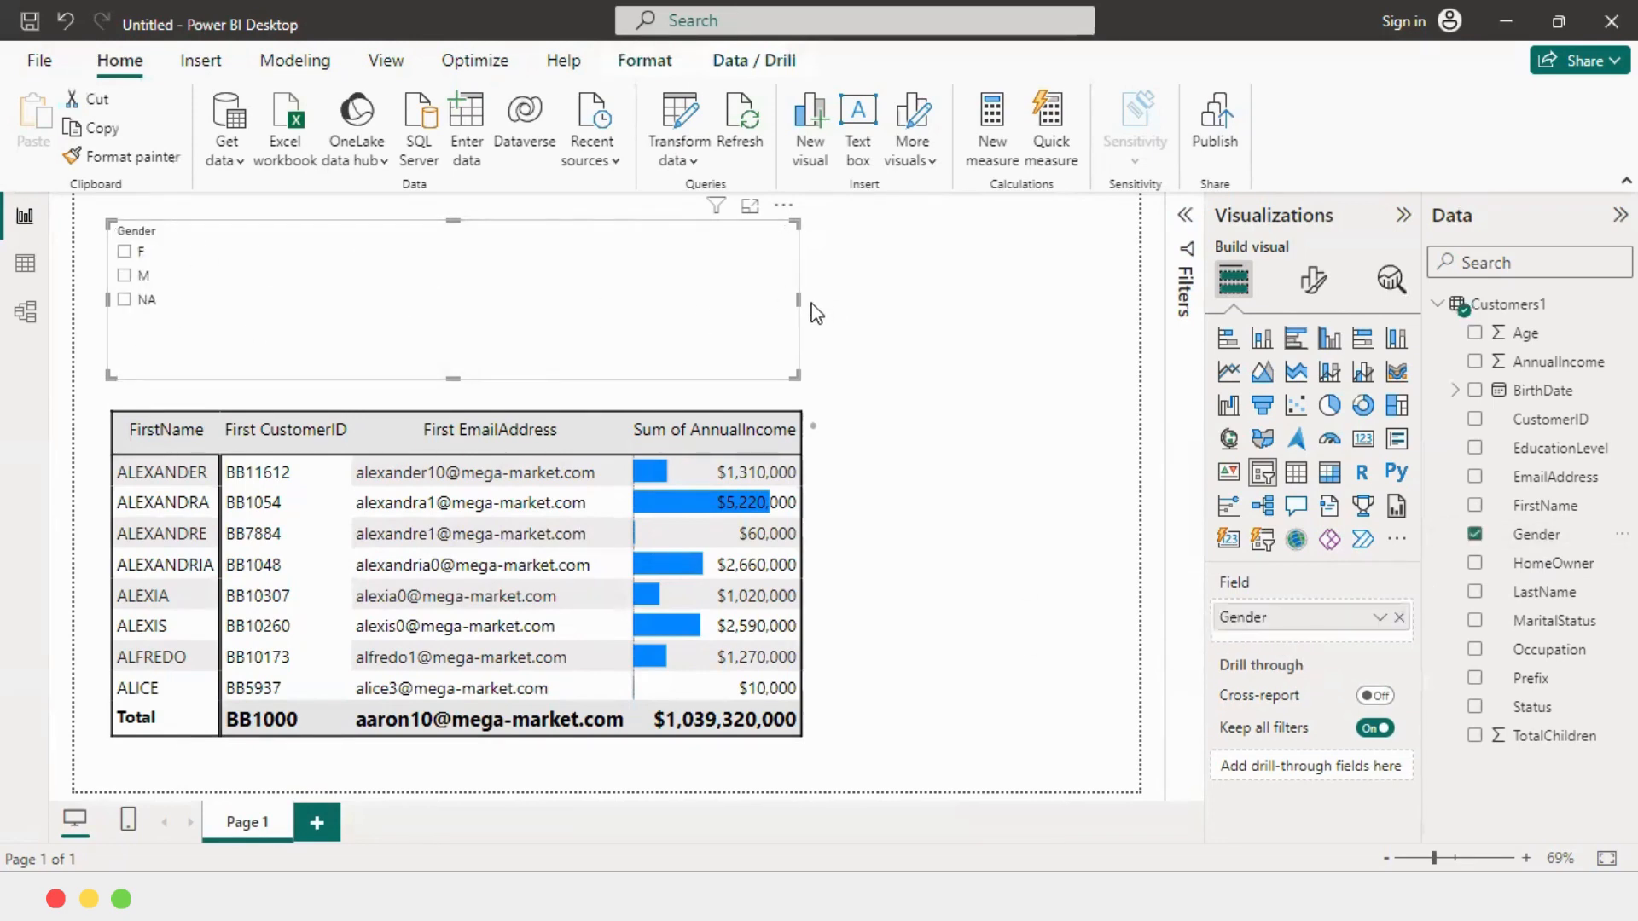
Resize the Gender slicer to a narrow box and place it on the page to the right of the matrix.
left_click_drag(798, 303, 882, 484)
left_click_drag(929, 424, 956, 477)
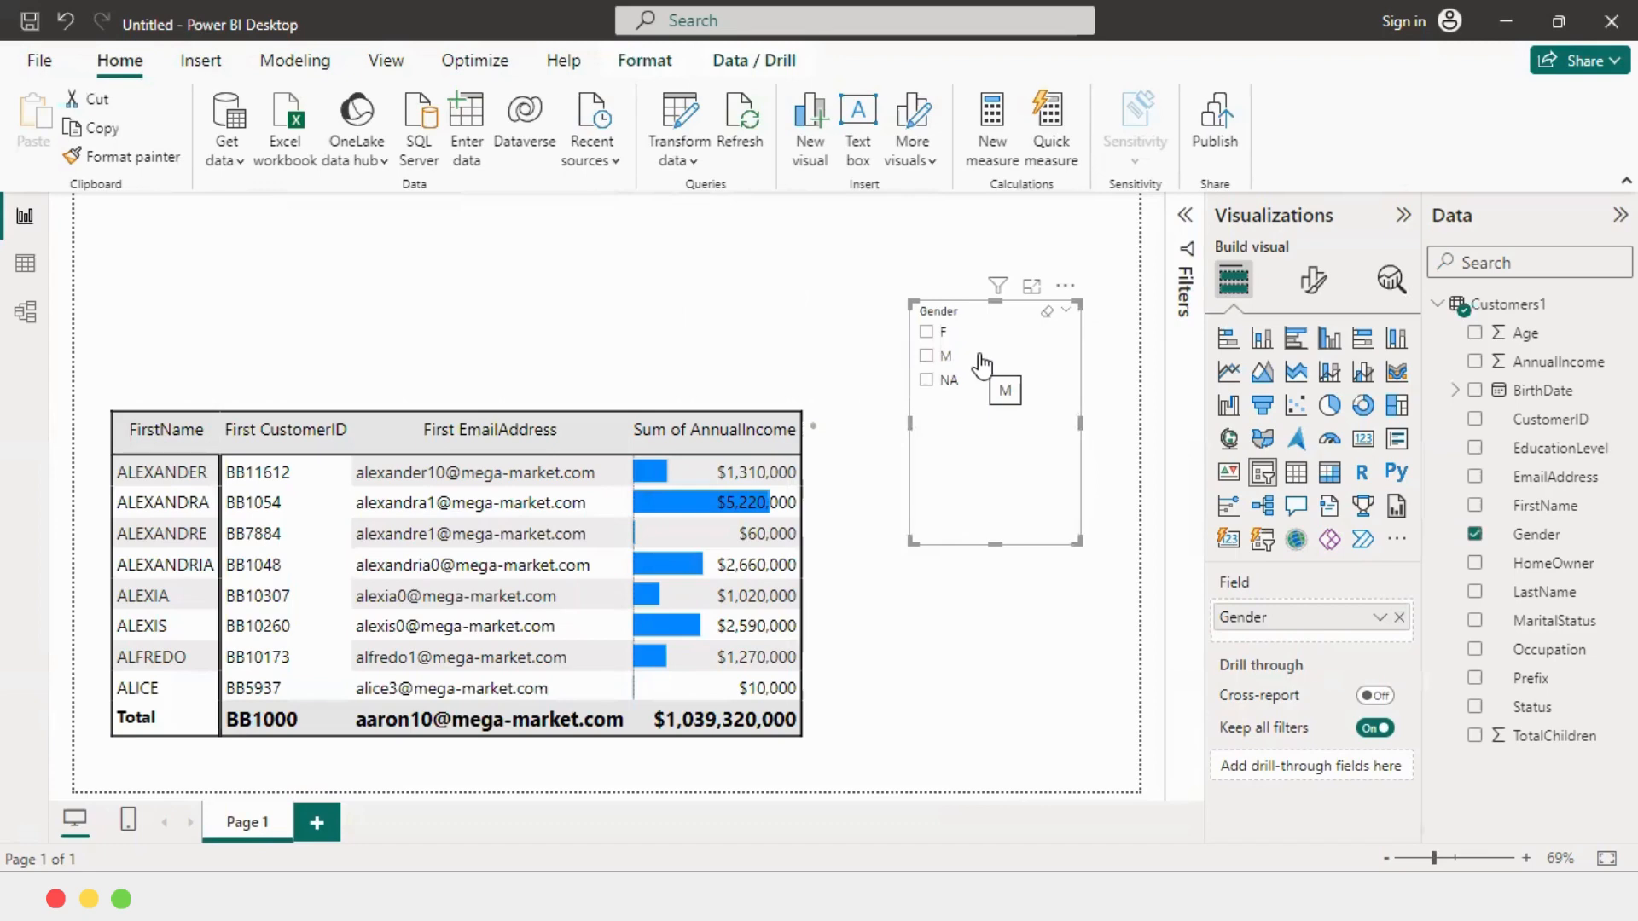
Try filtering the matrix with the Gender slicer by F, M and NA in turn, and clear the selection.
scroll(999, 346, "up", 3)
scroll(1001, 339, "up", 1)
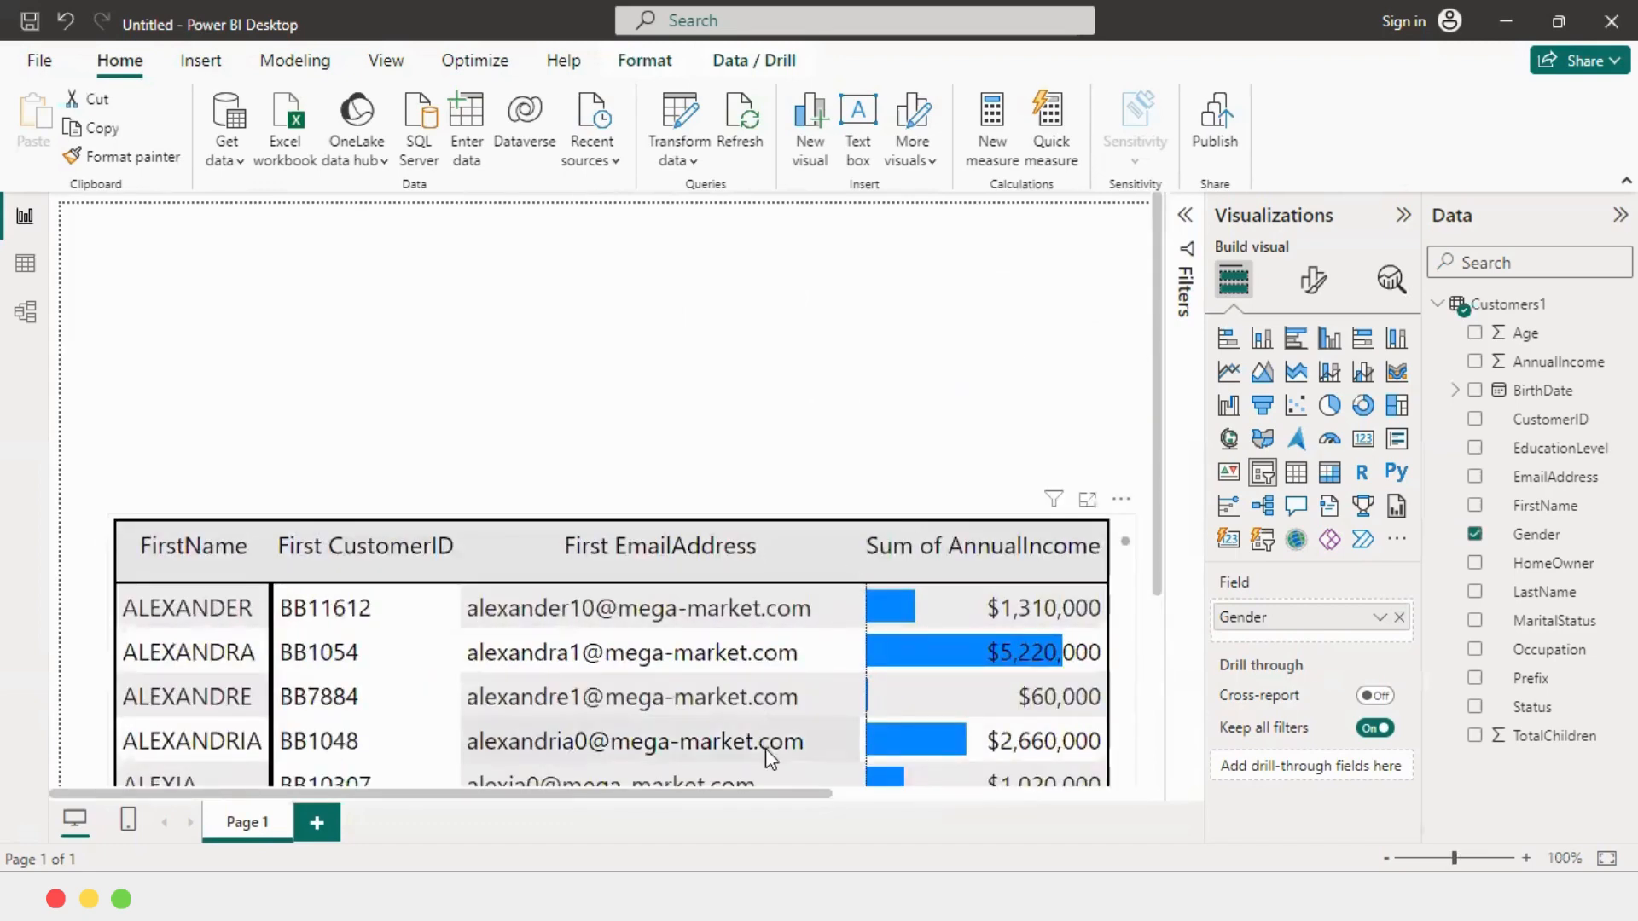
left_click_drag(753, 794, 1090, 794)
scroll(926, 452, "up", 1)
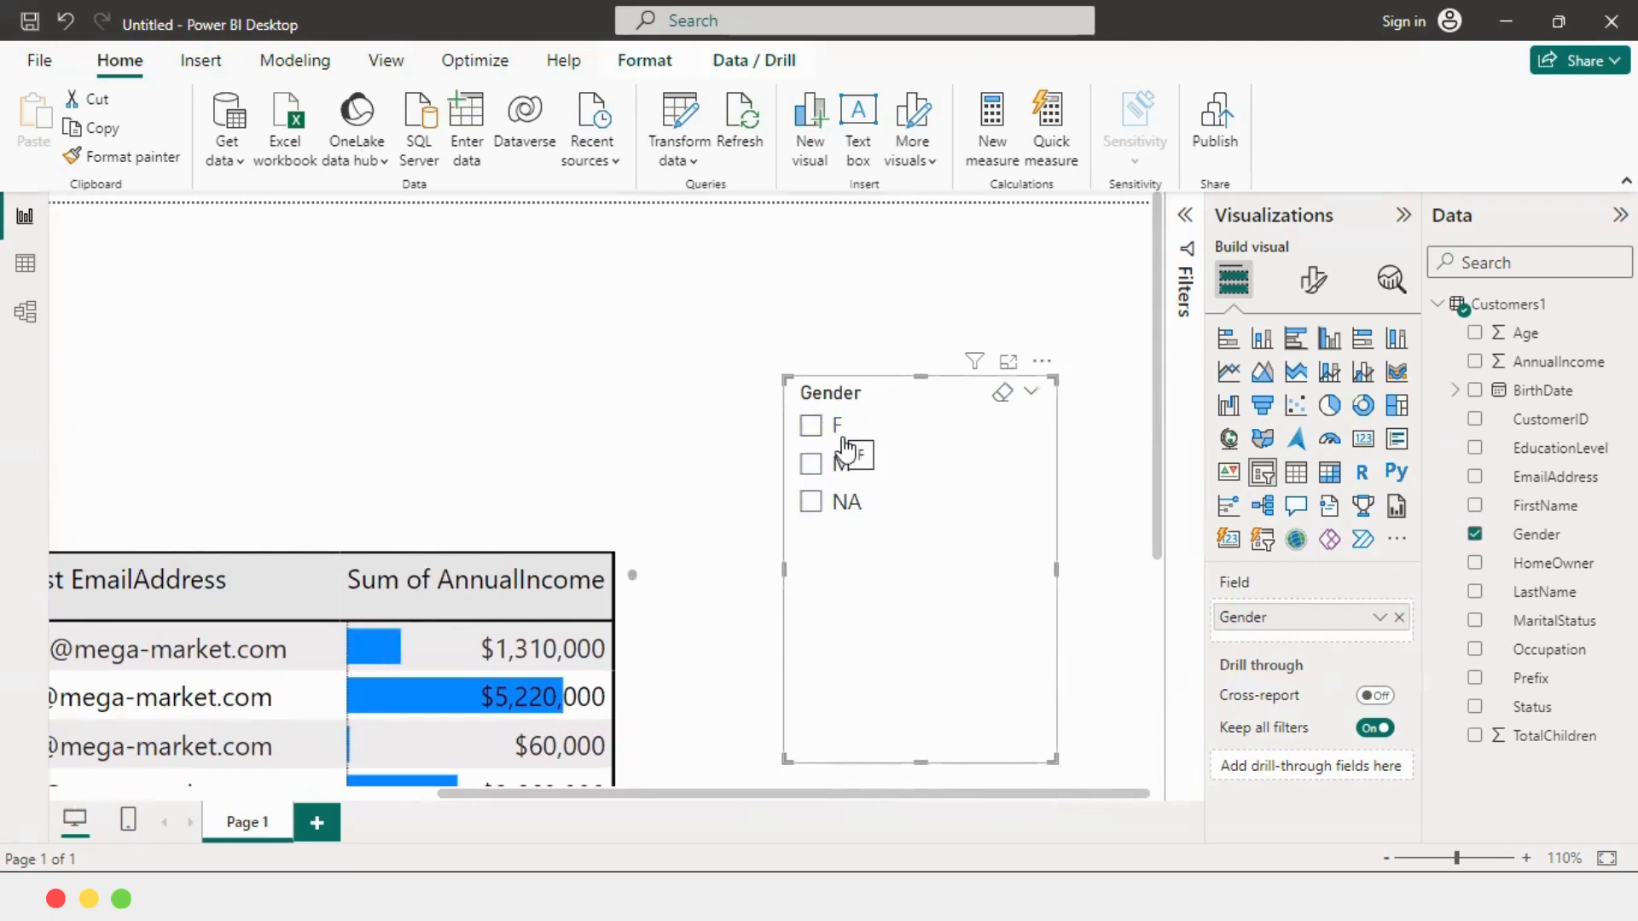
scroll(848, 497, "down", 4)
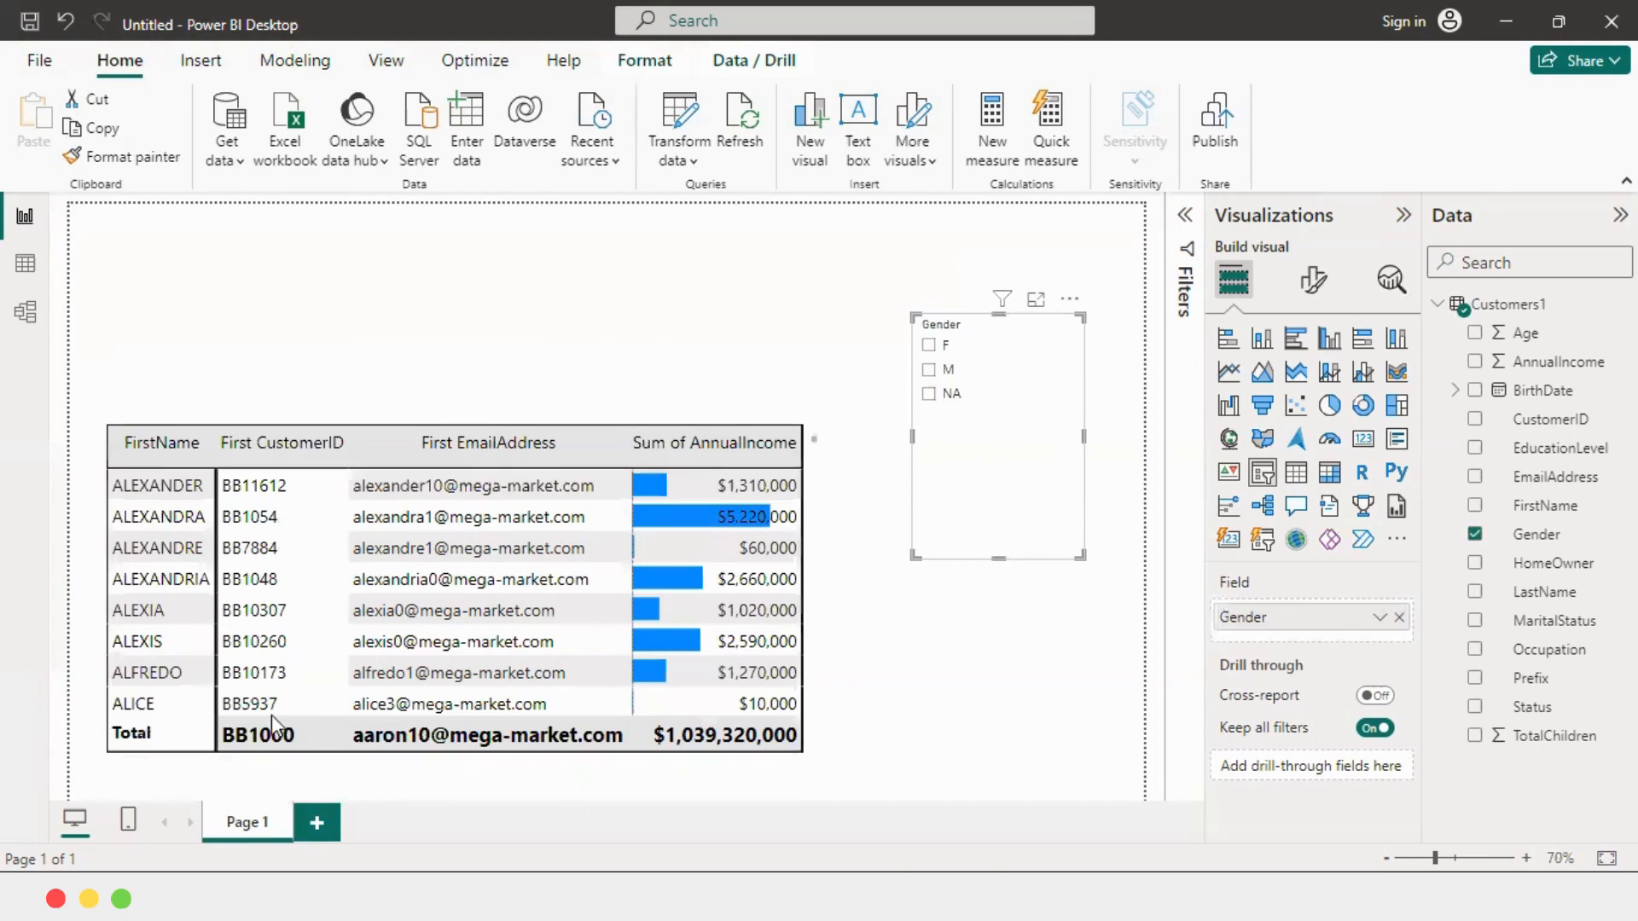
left_click(121, 422)
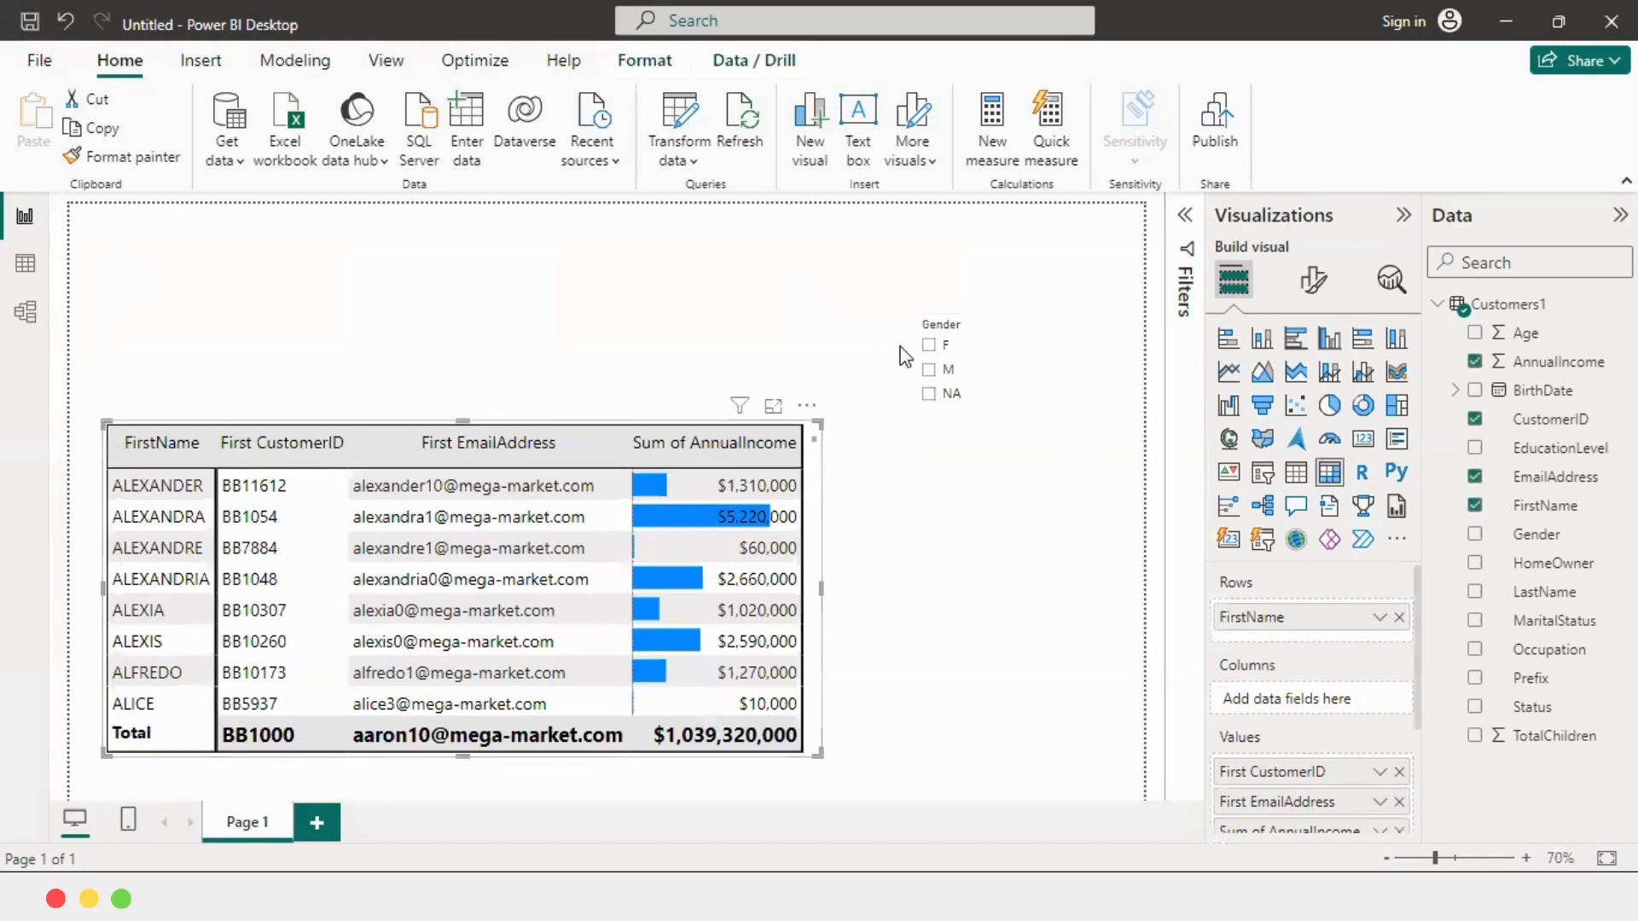
left_click(931, 346)
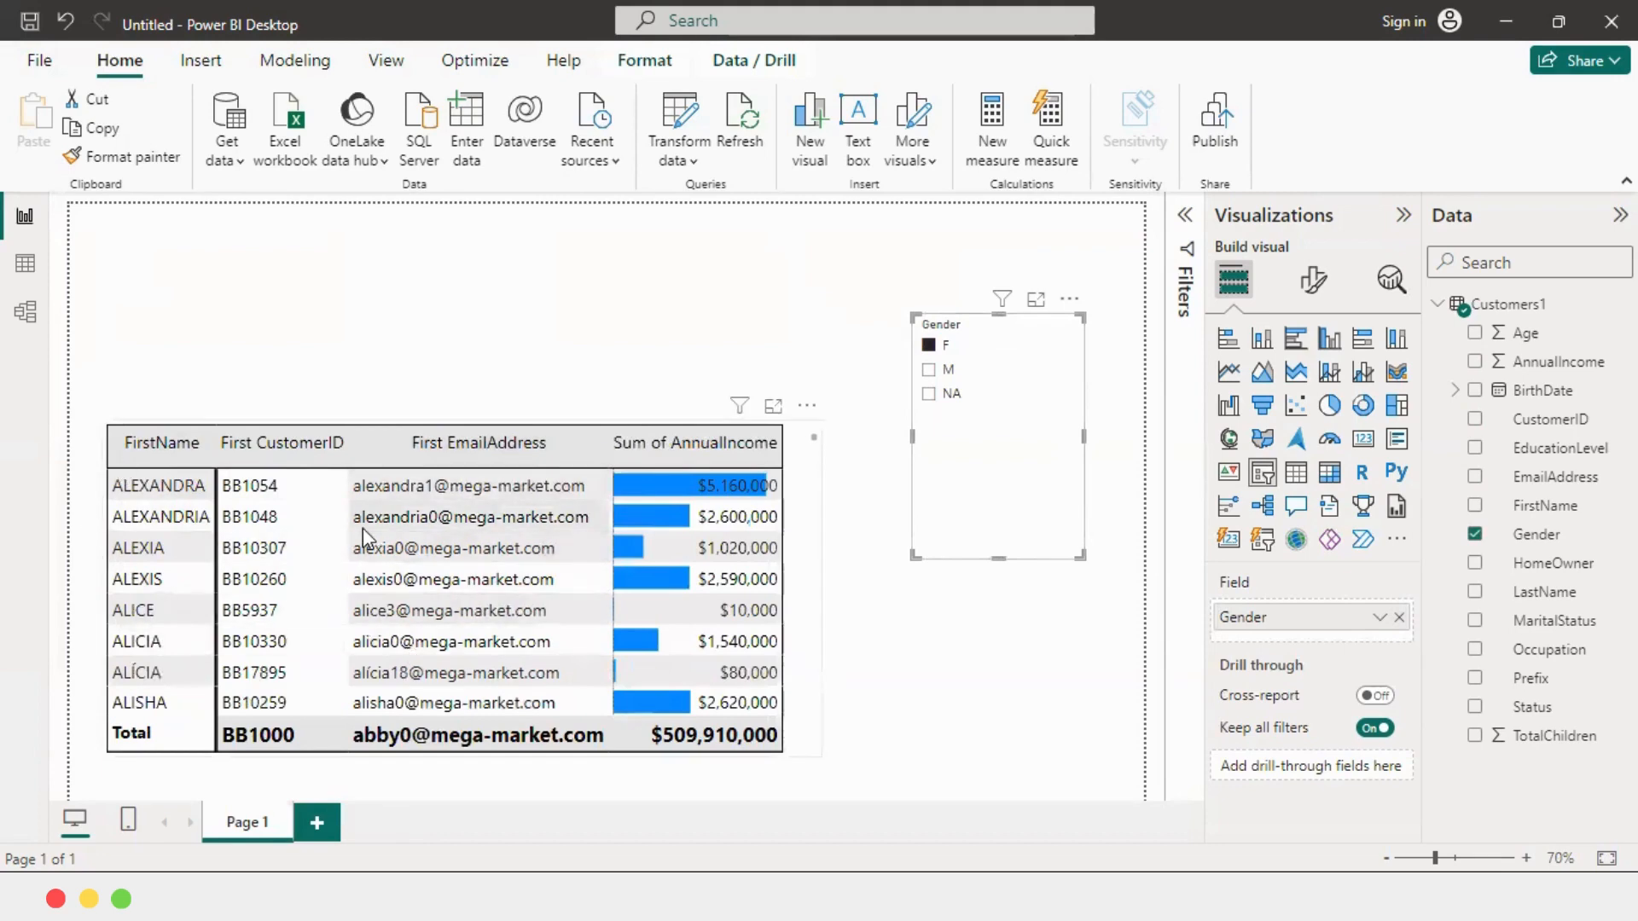
left_click(929, 370)
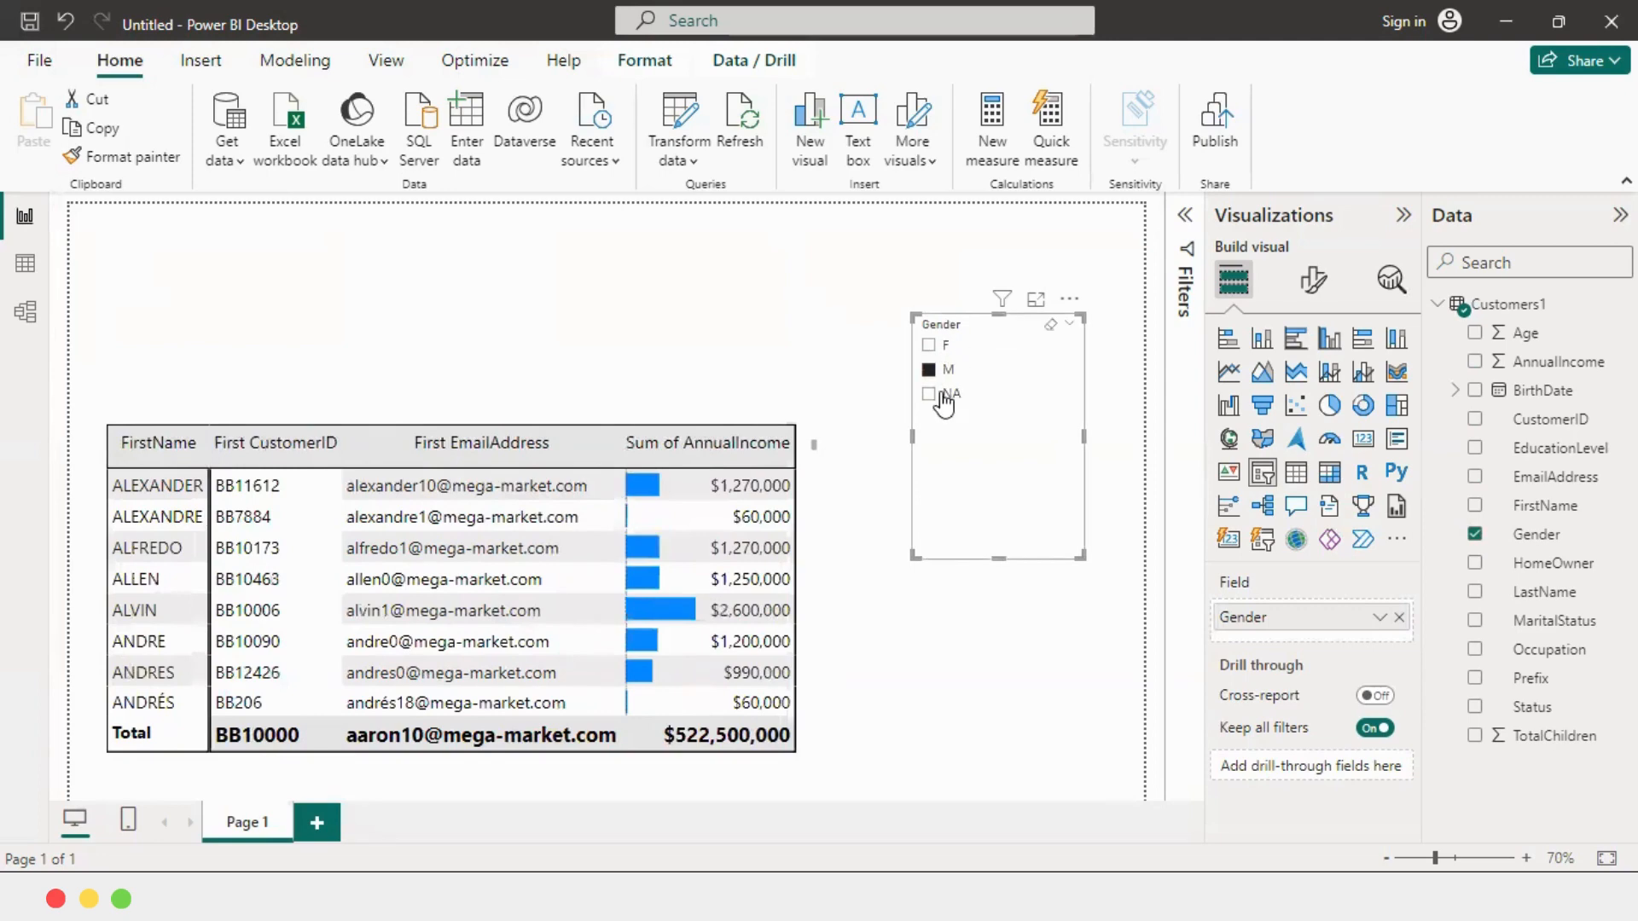
left_click(927, 394)
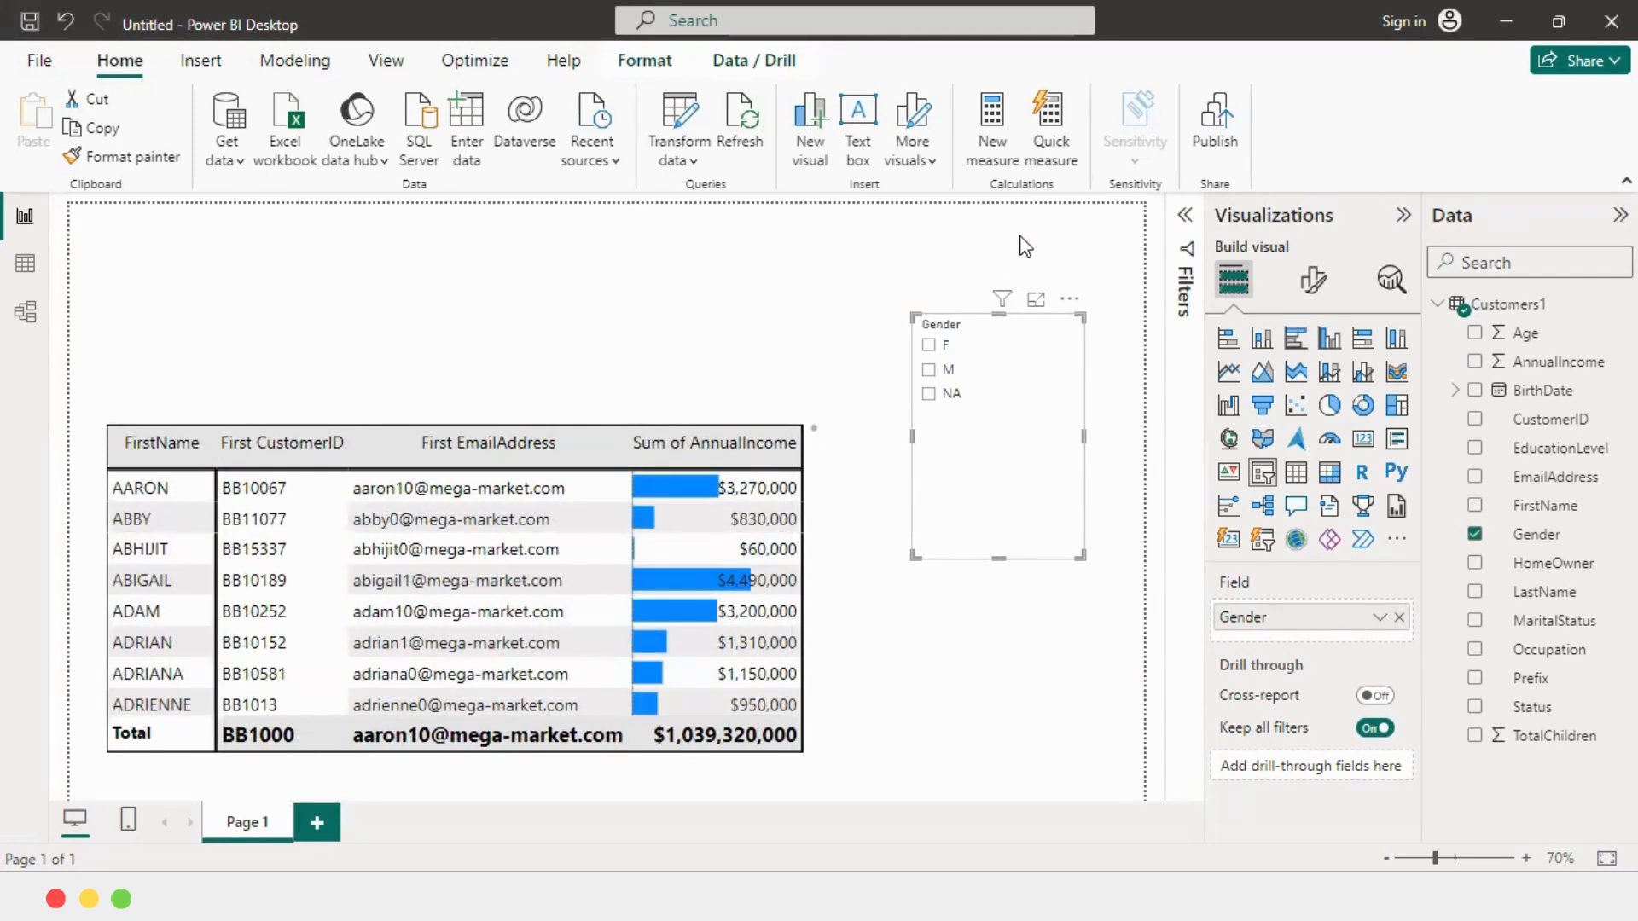
Check how the matrix rows differ for M, F and NA in the Gender slicer, and leave no value selected.
left_click(930, 369)
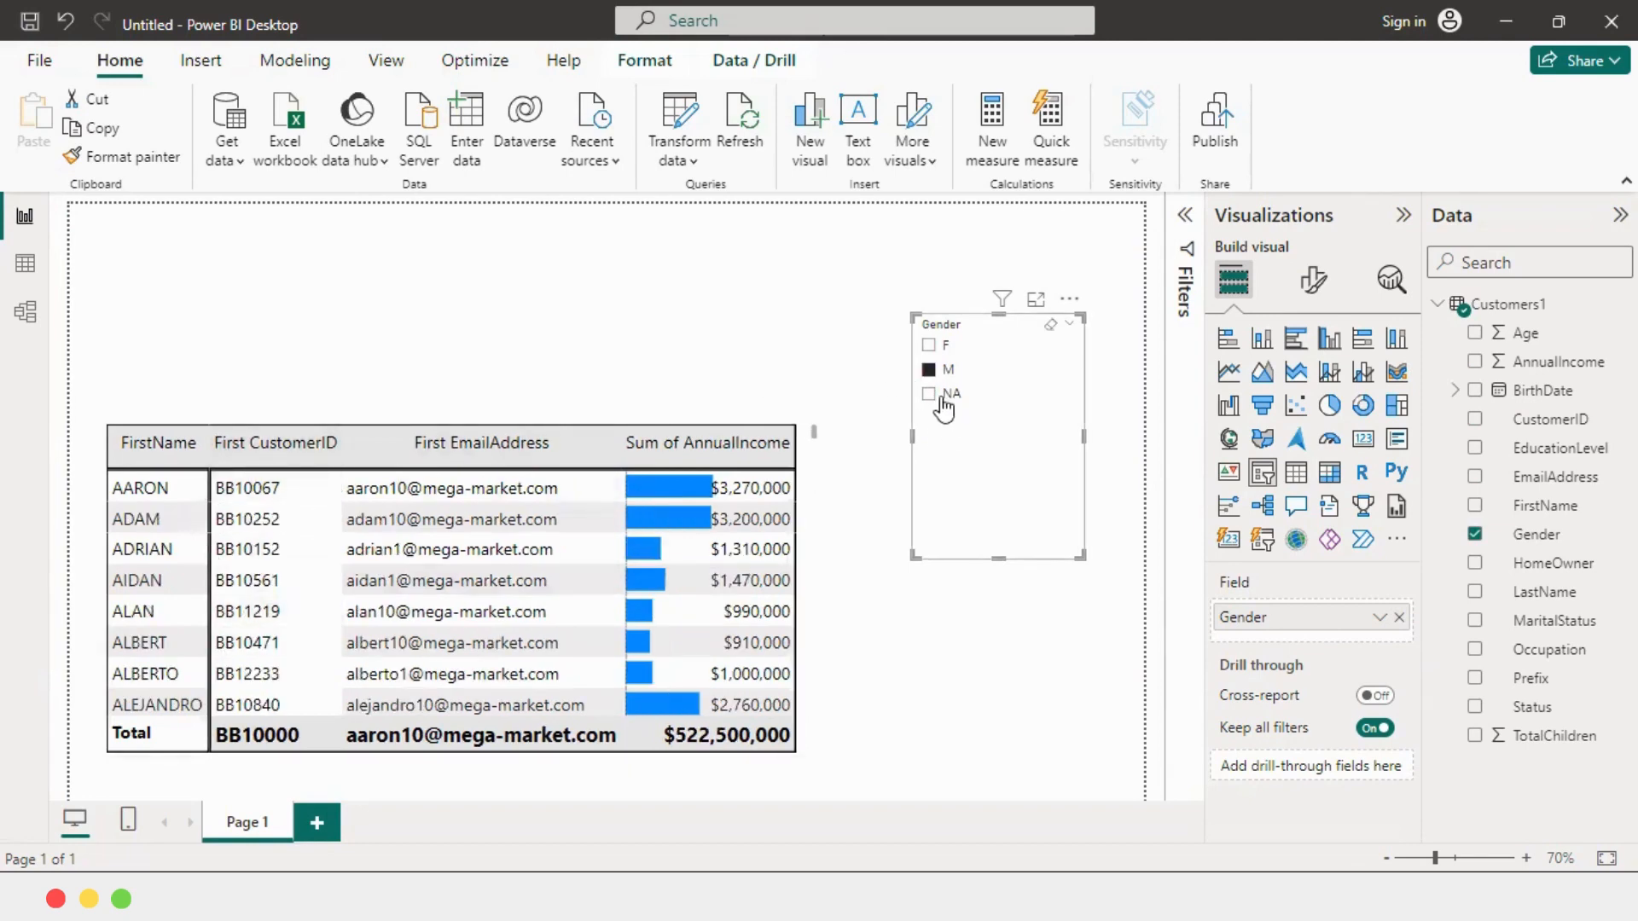
left_click(929, 345)
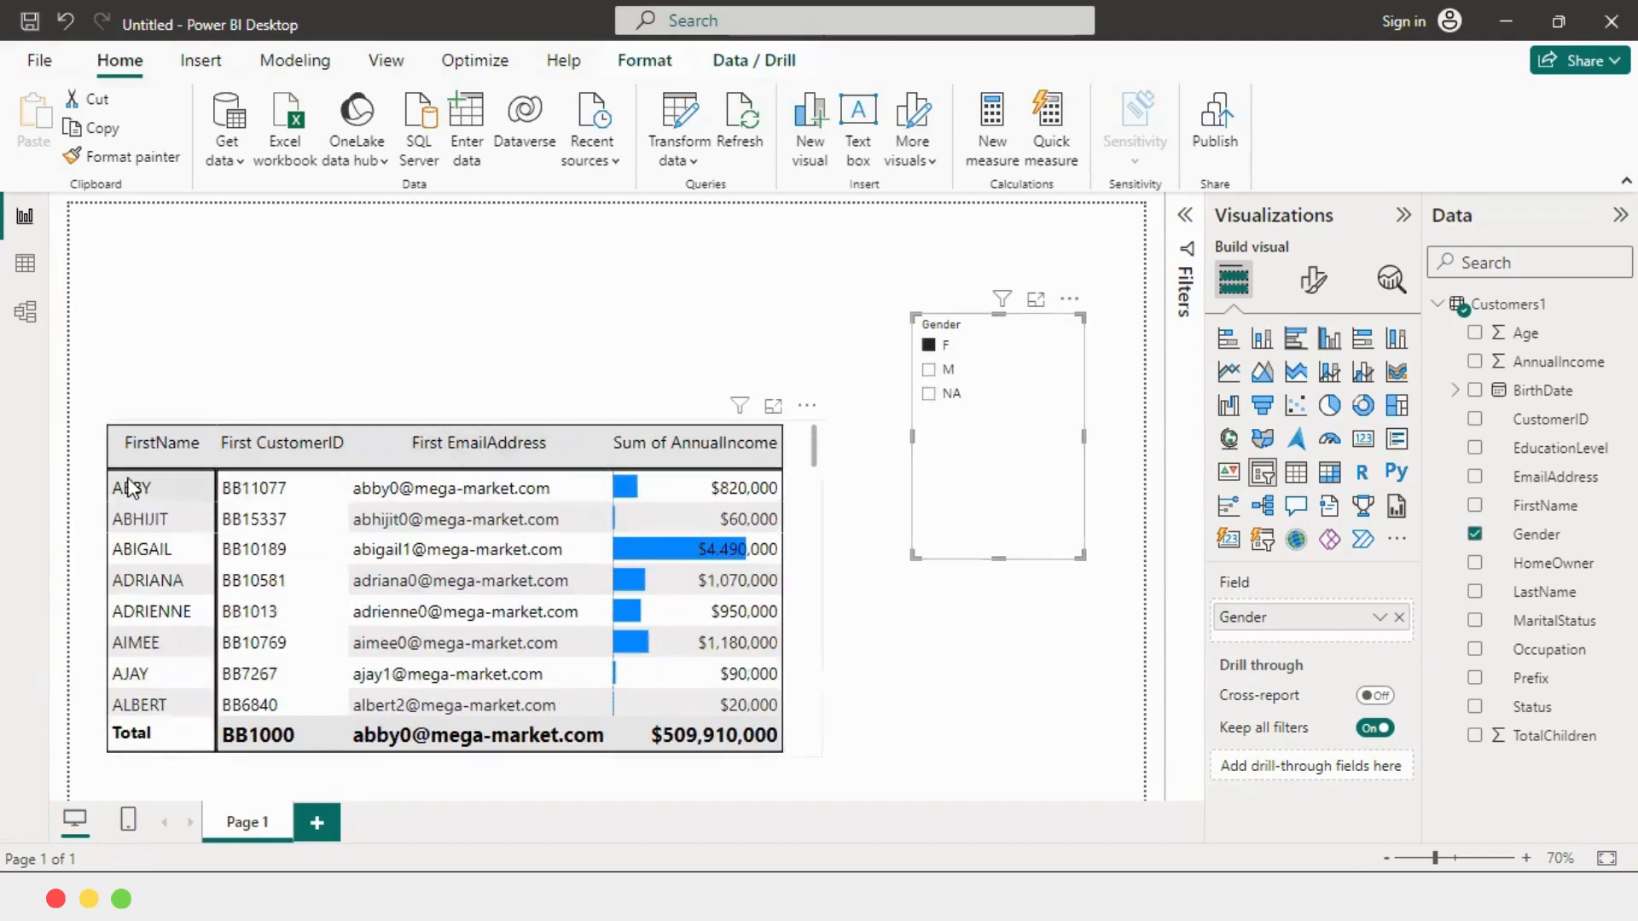
left_click(930, 395)
scroll(223, 513, "down", 4)
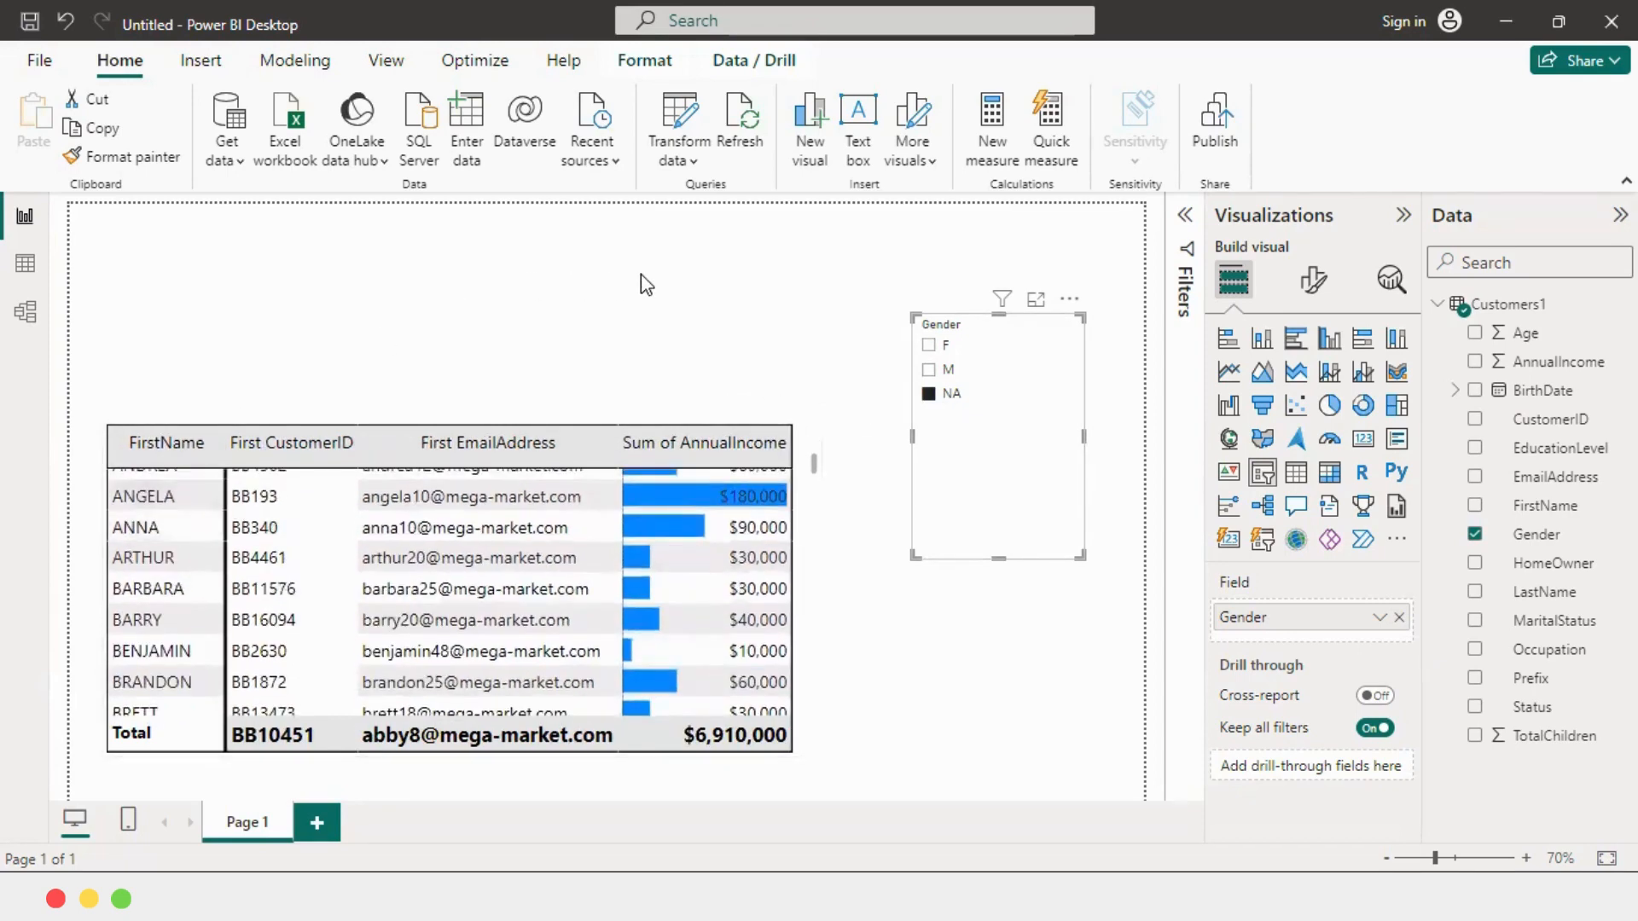
left_click(934, 349)
left_click(930, 345)
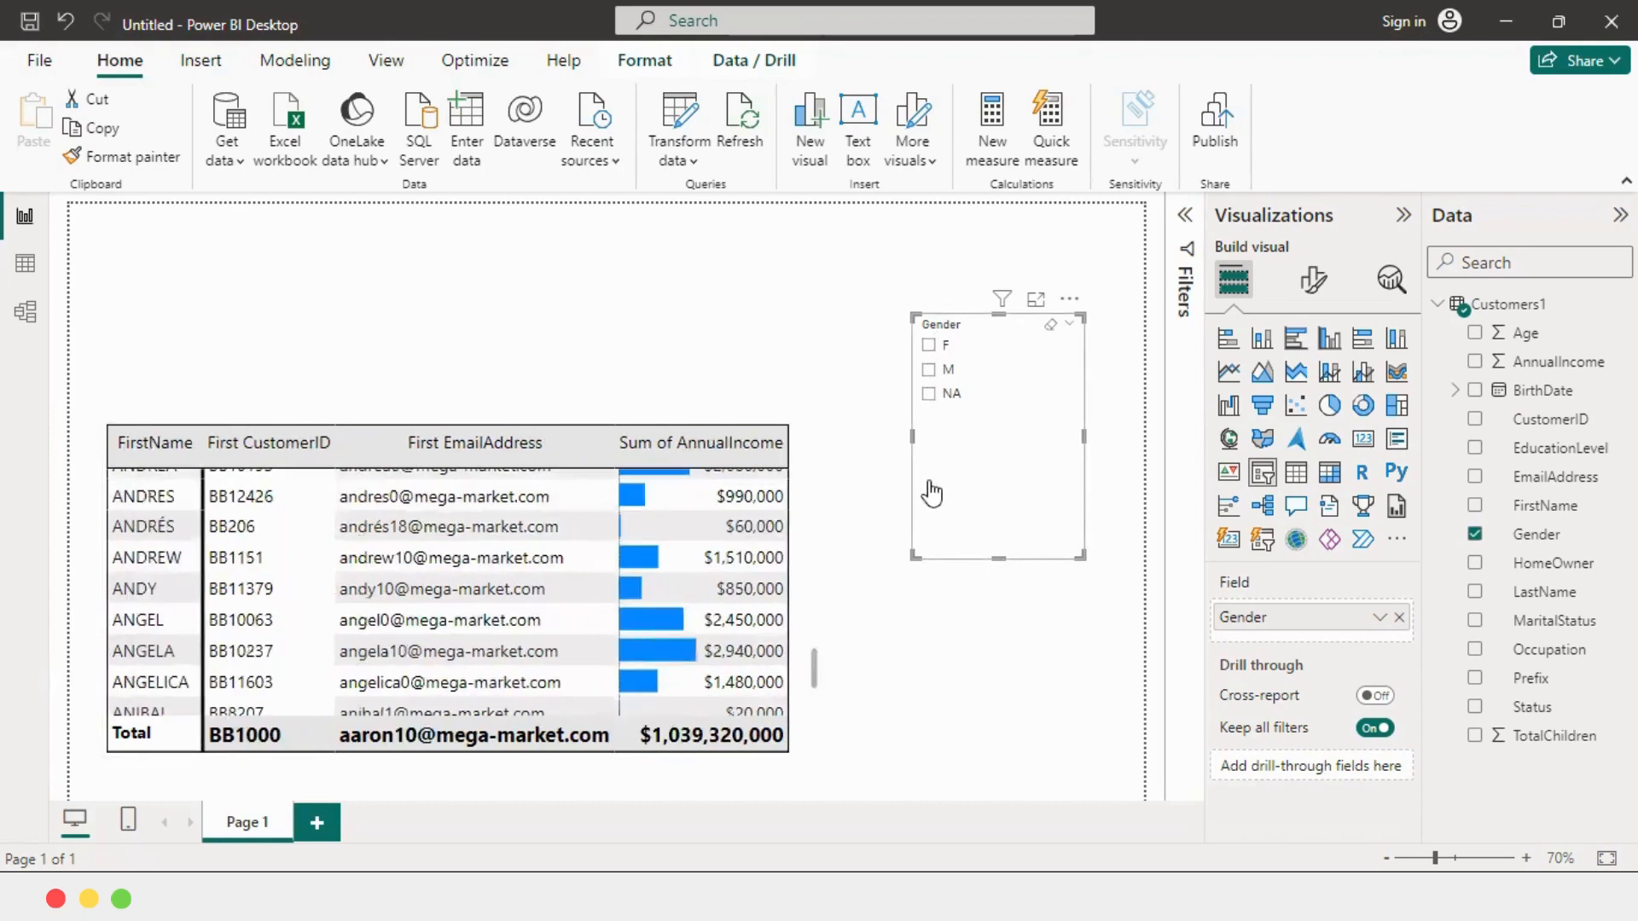
Move the Gender slicer slightly up and to the left on the page and set its style to Tile.
left_click_drag(985, 476, 943, 422)
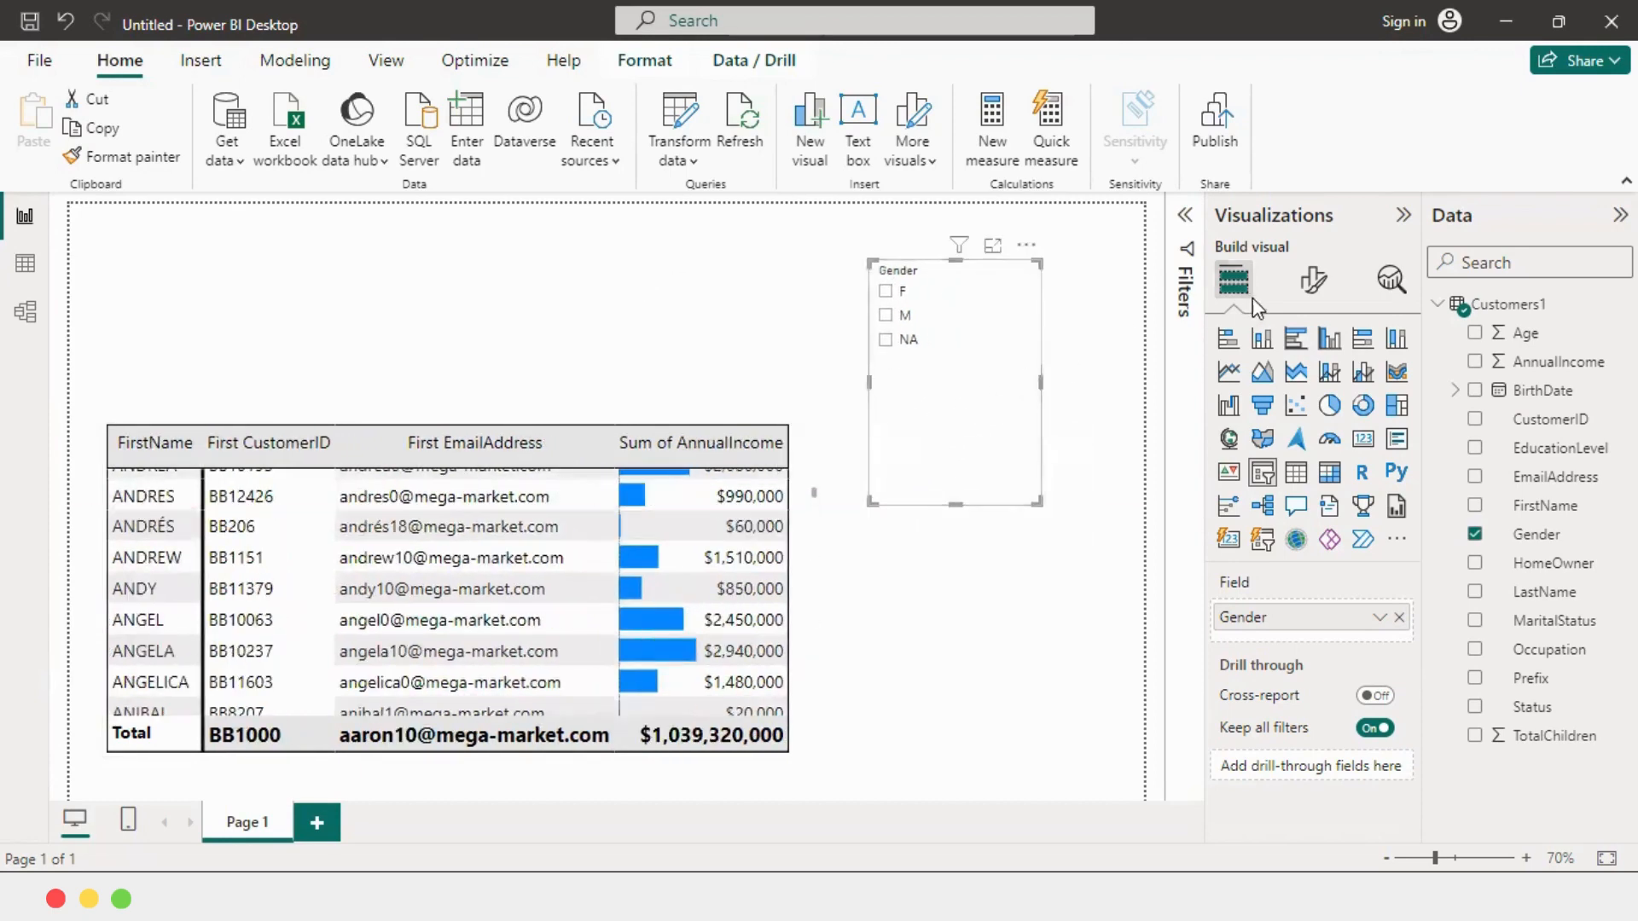
left_click(1307, 284)
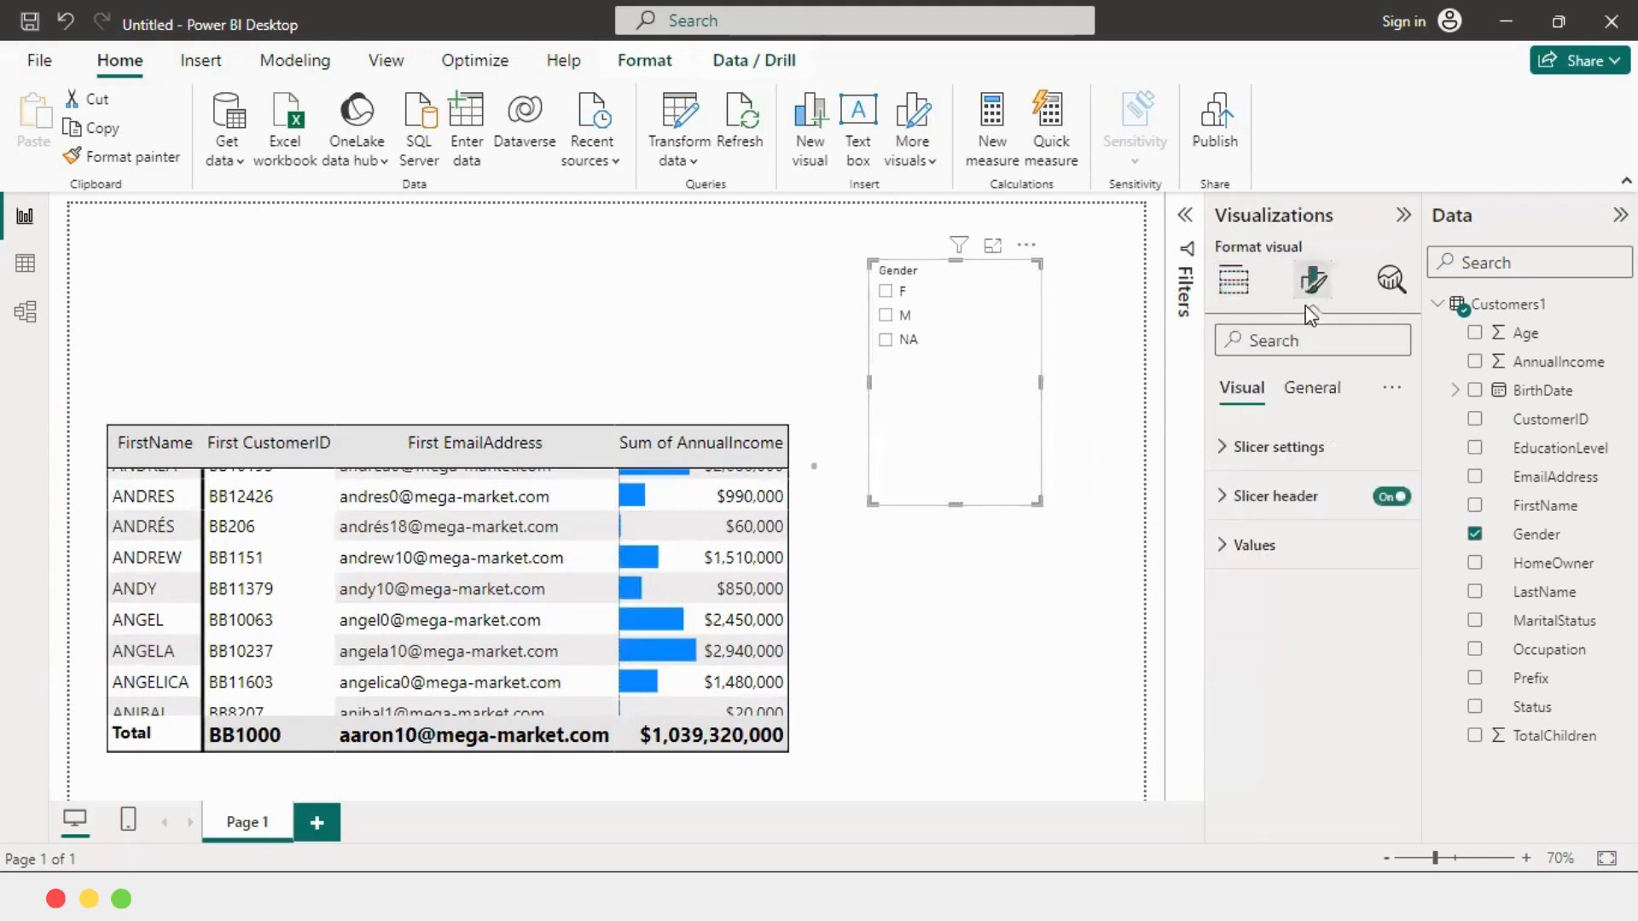
left_click(1294, 452)
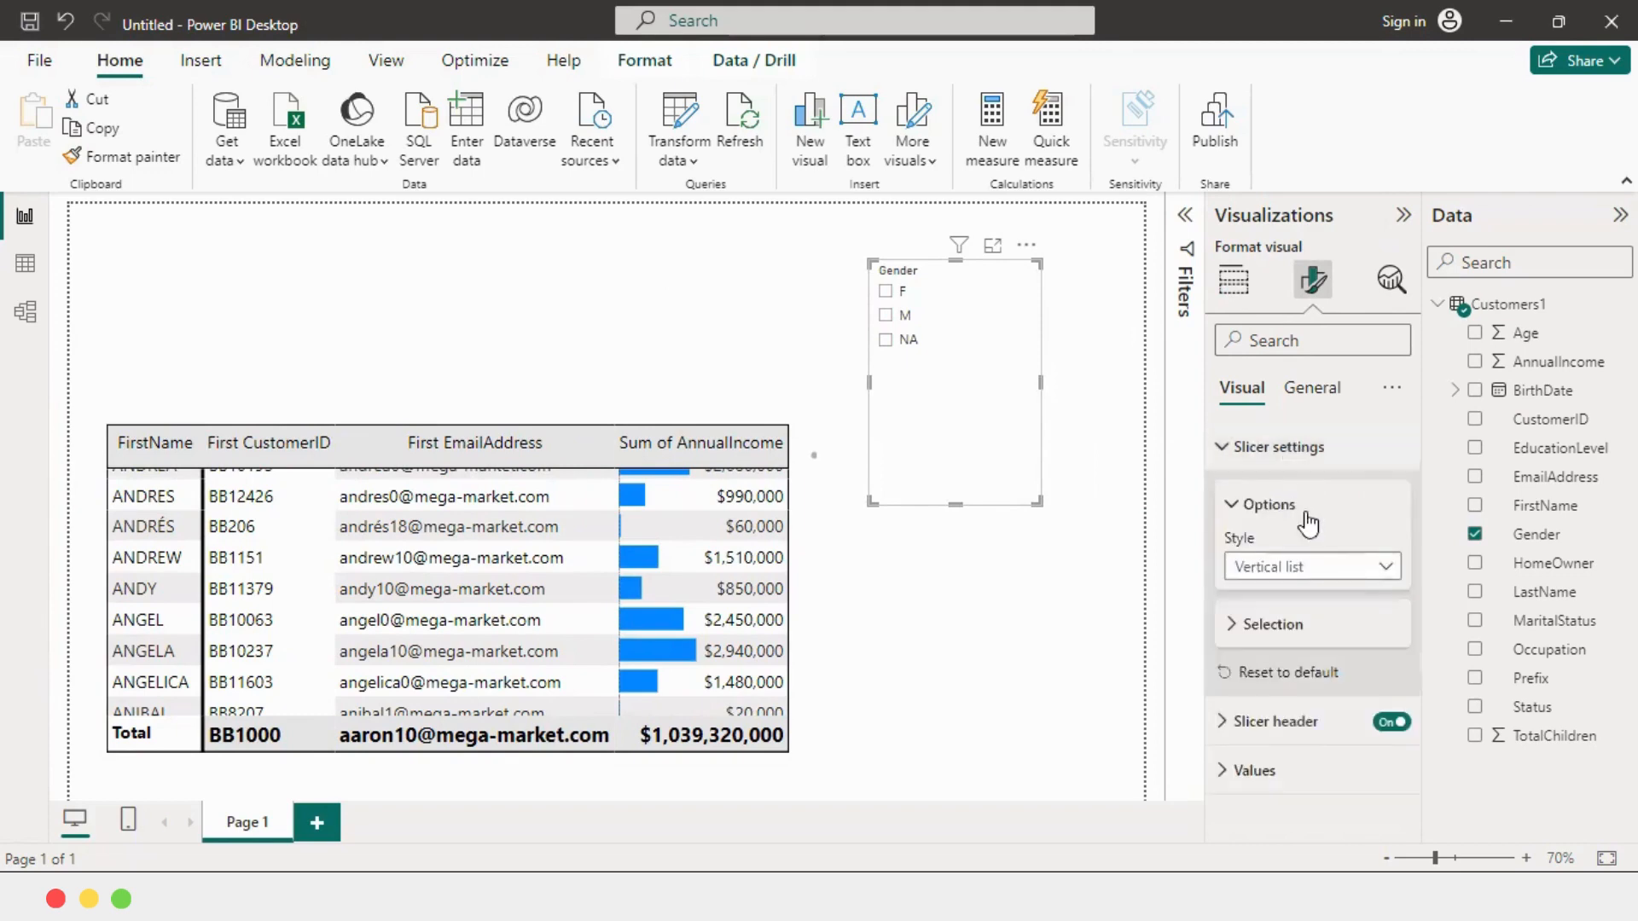
left_click(1331, 573)
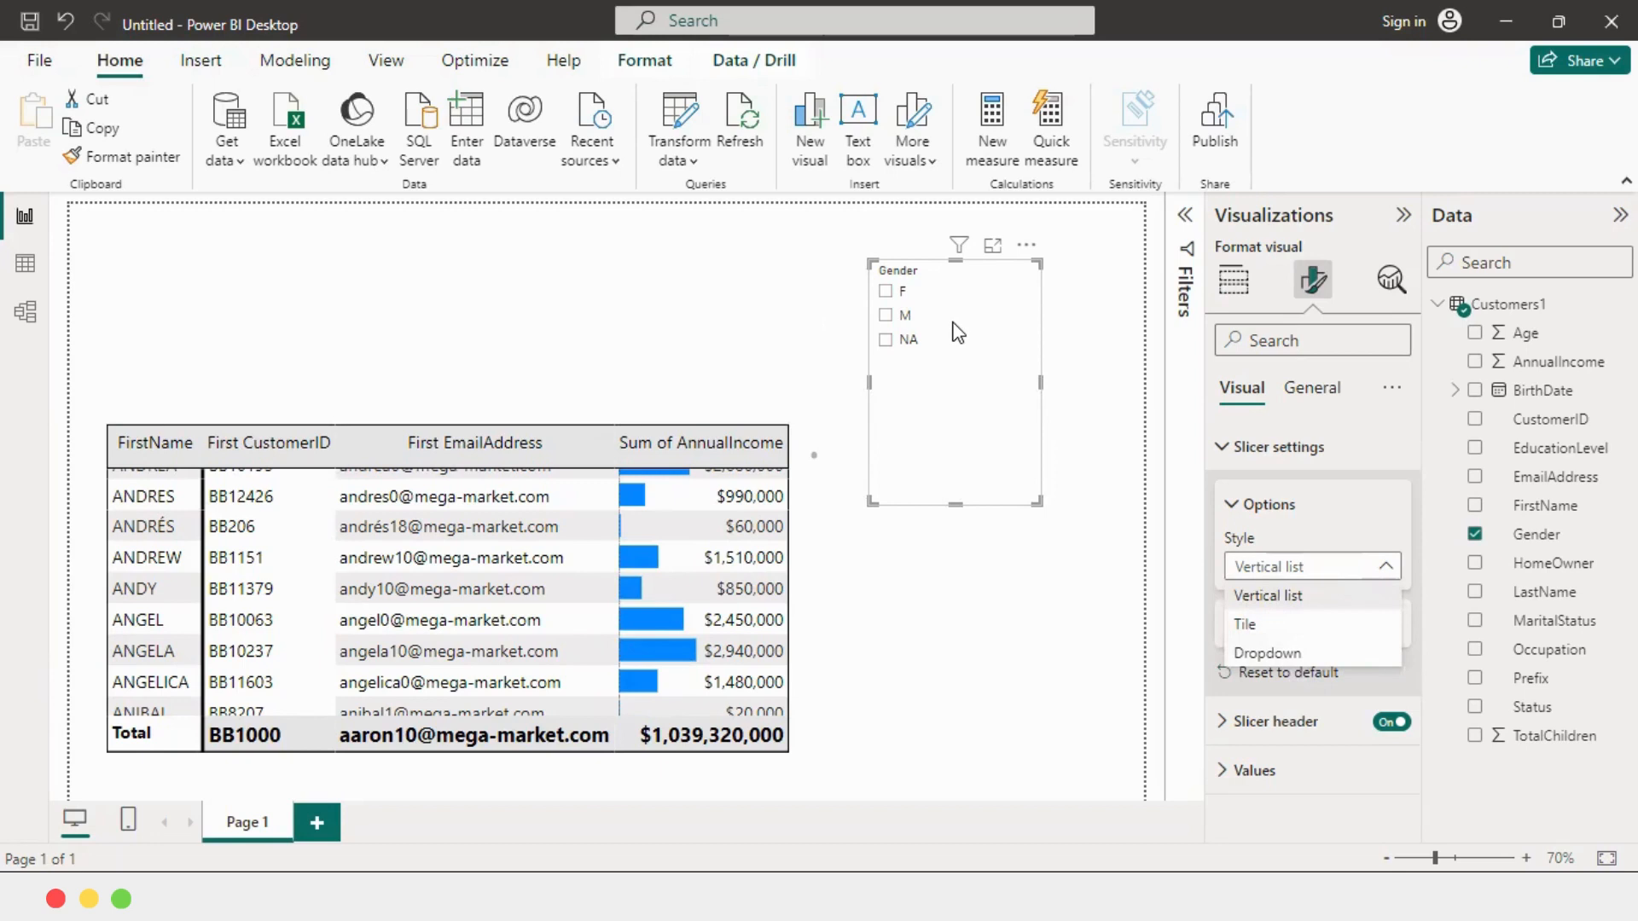
left_click(1247, 627)
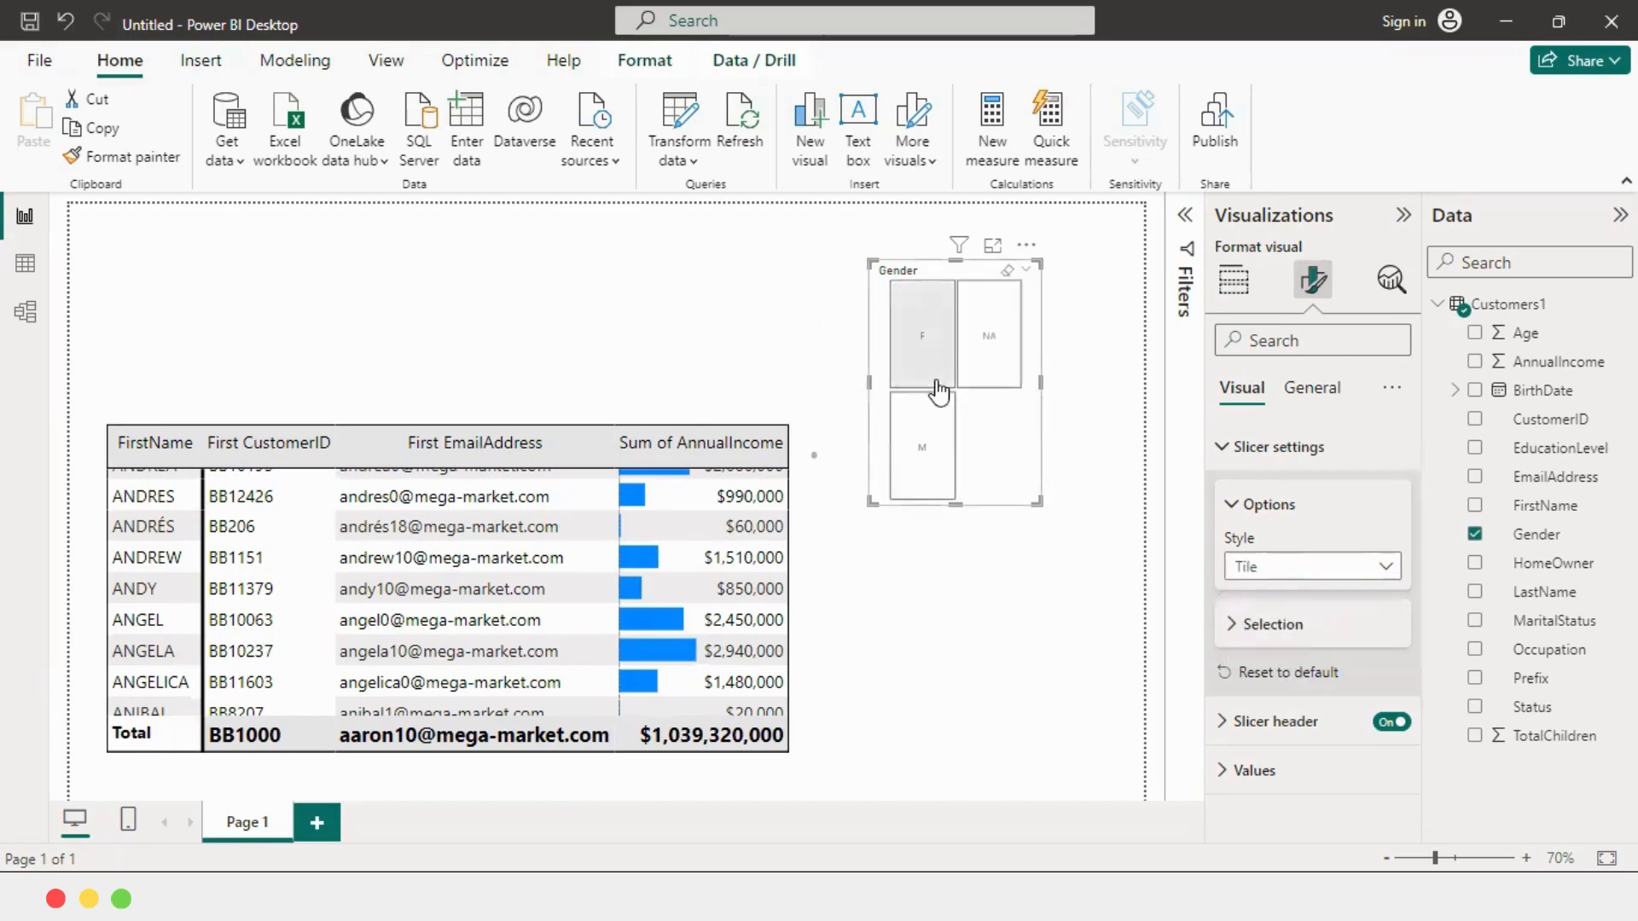
Widen the Gender slicer so it reaches the right edge of the report page.
left_click(1045, 380)
left_click(1005, 393)
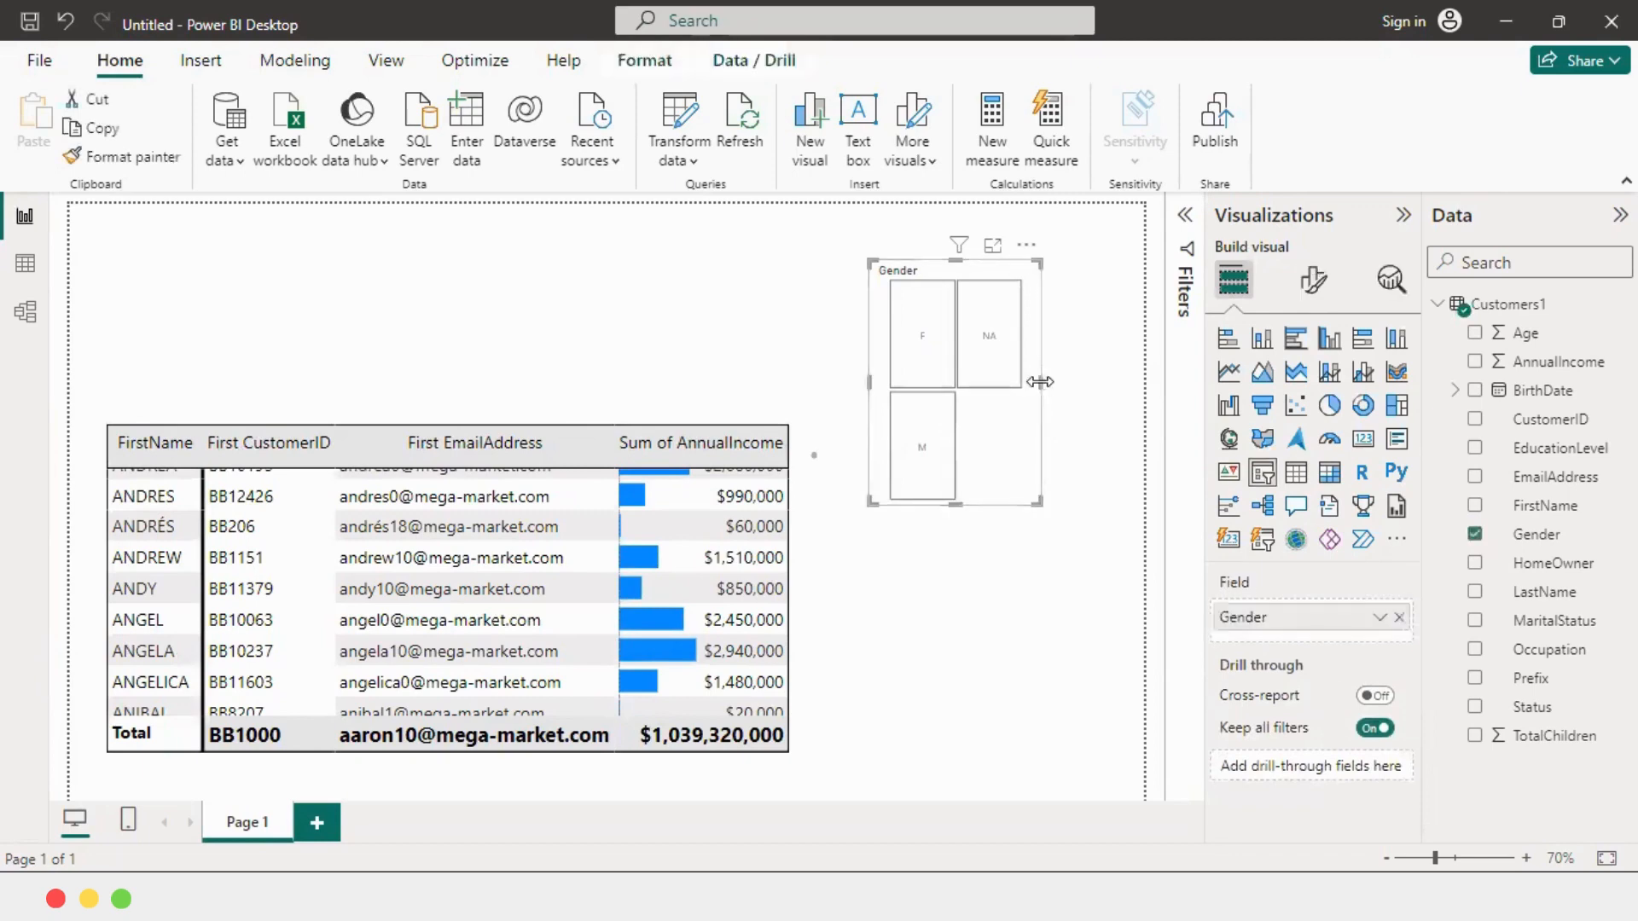
left_click_drag(1041, 381, 1138, 360)
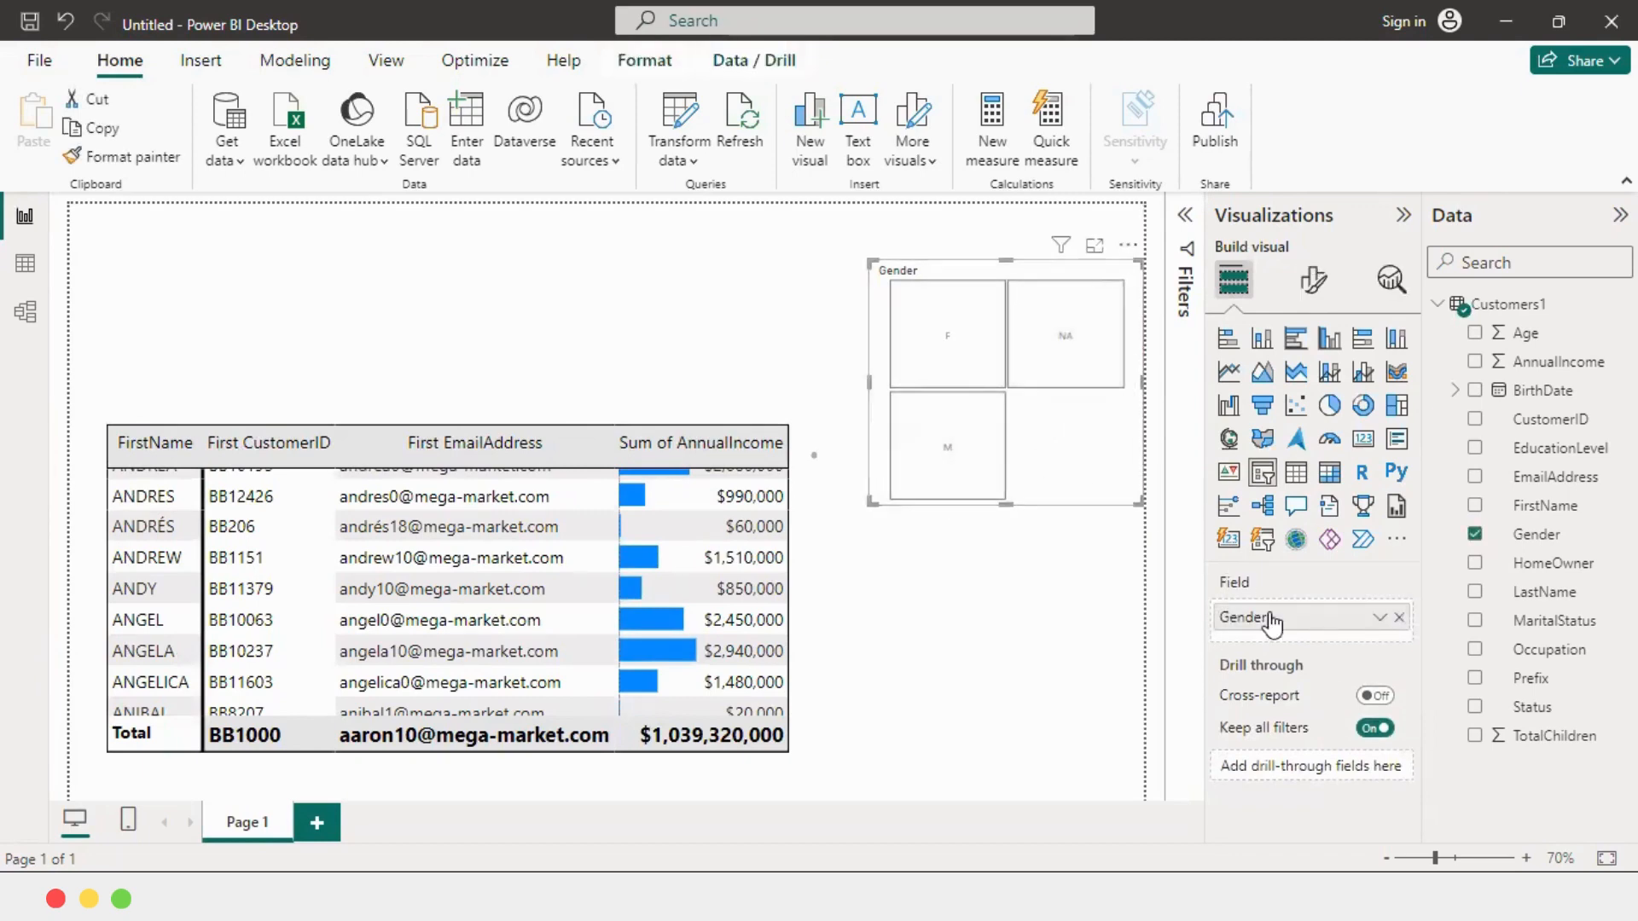
Change the Gender slicer's style to Dropdown.
left_click(1314, 280)
left_click(1278, 446)
left_click(1293, 568)
left_click(1263, 650)
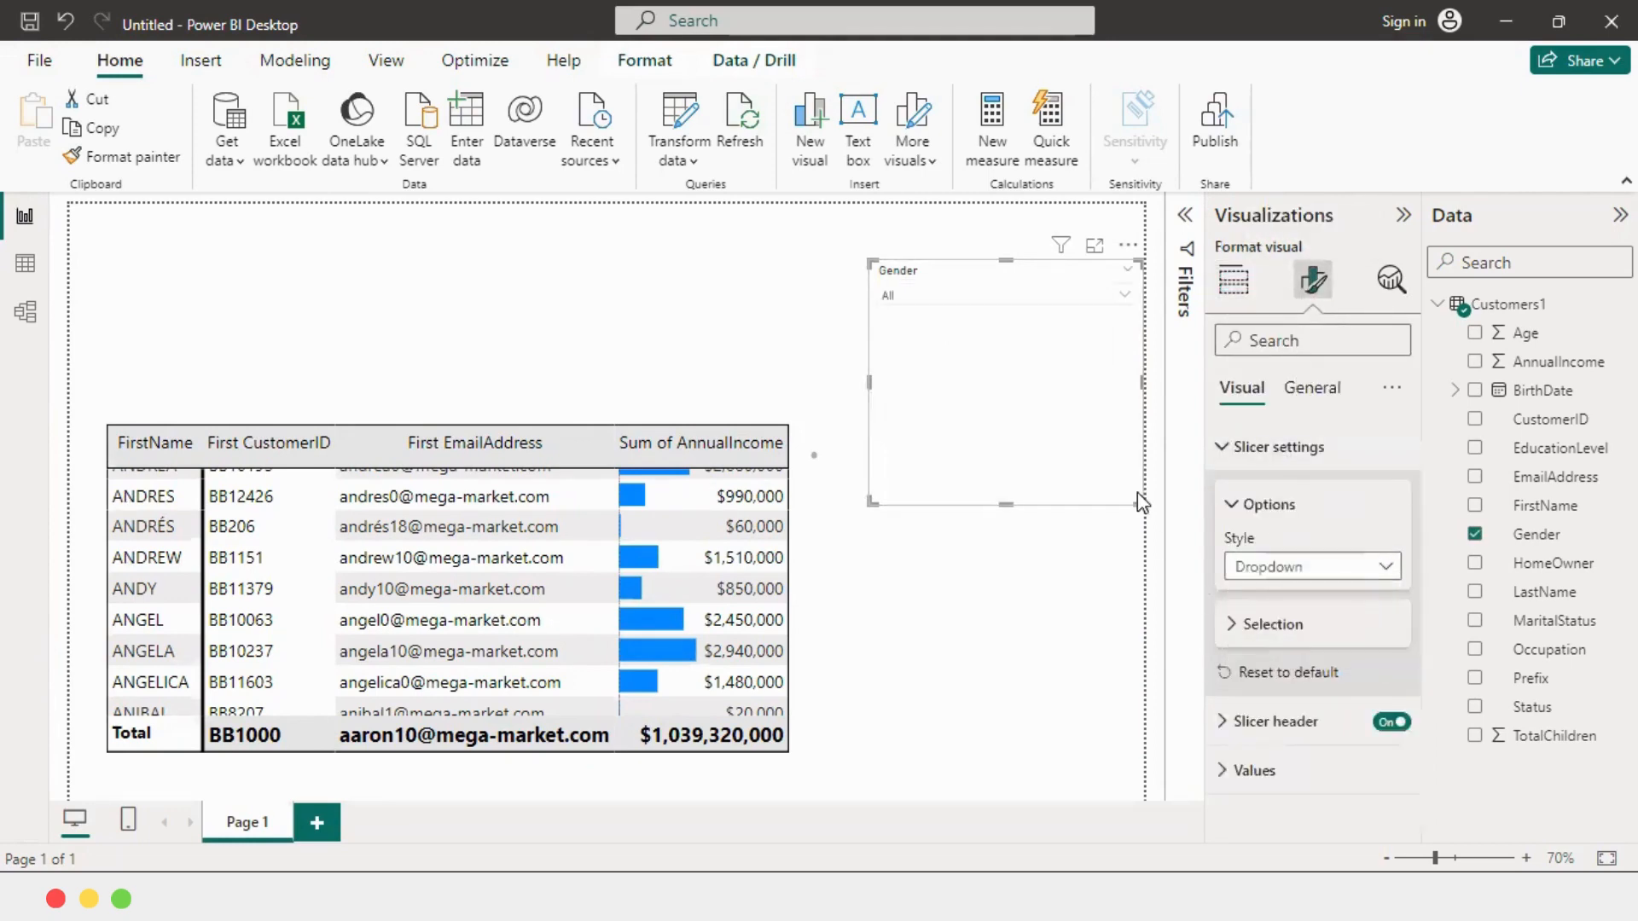
Try filtering the matrix by F, M and NA from the slicer's dropdown list, and clear the selection.
left_click(982, 298)
left_click(889, 343)
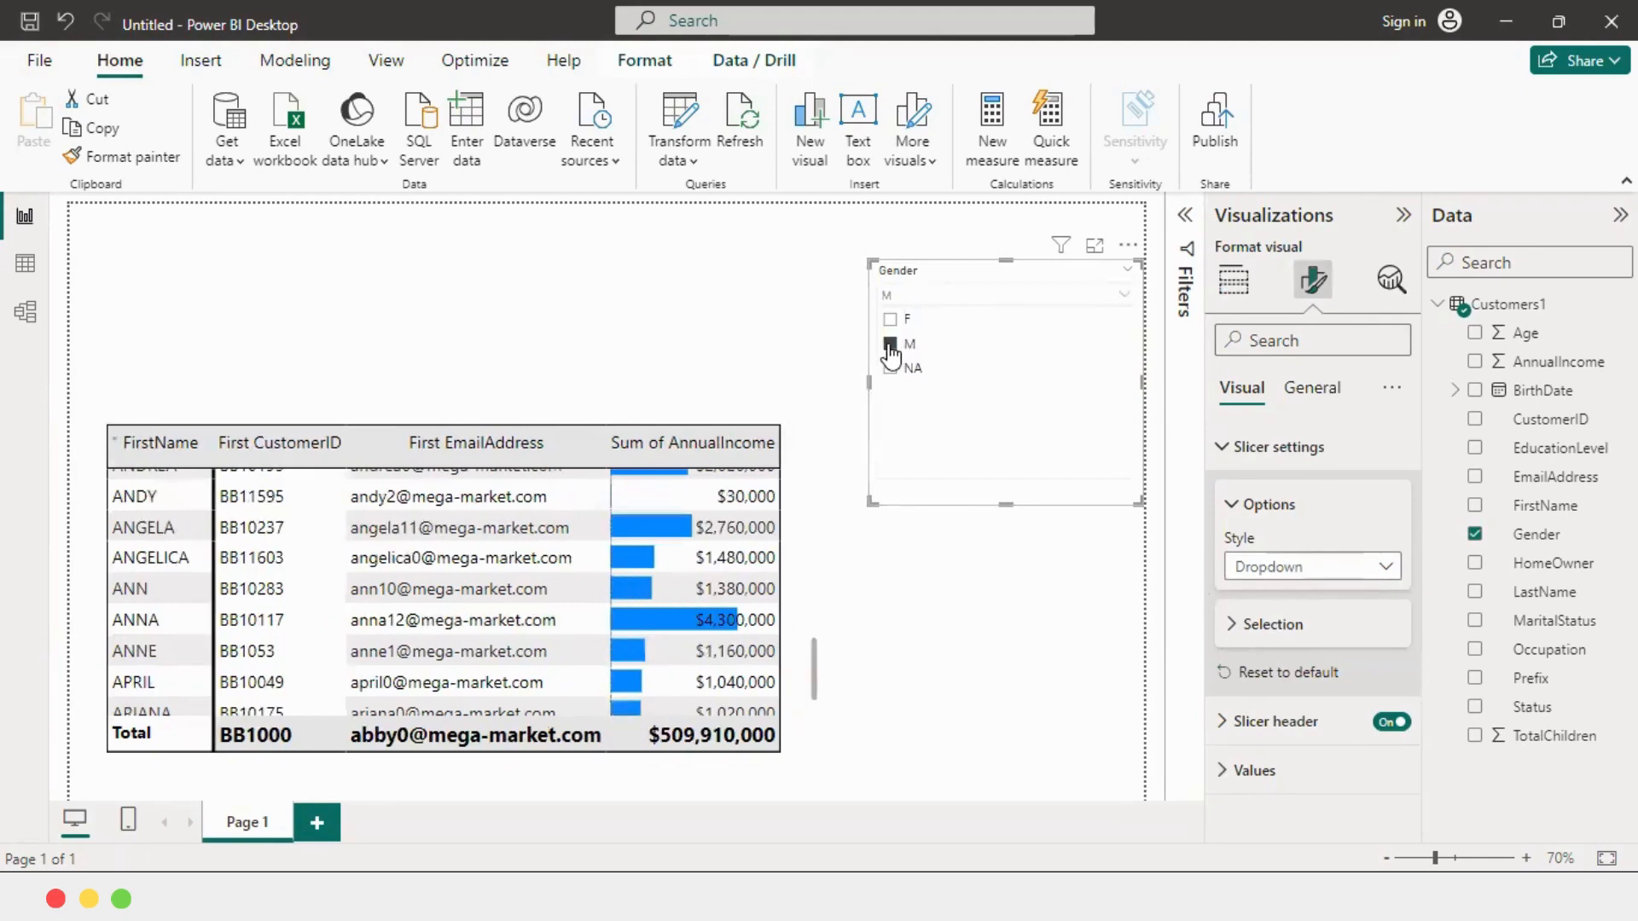
left_click(890, 368)
left_click(925, 295)
left_click(917, 297)
left_click(889, 368)
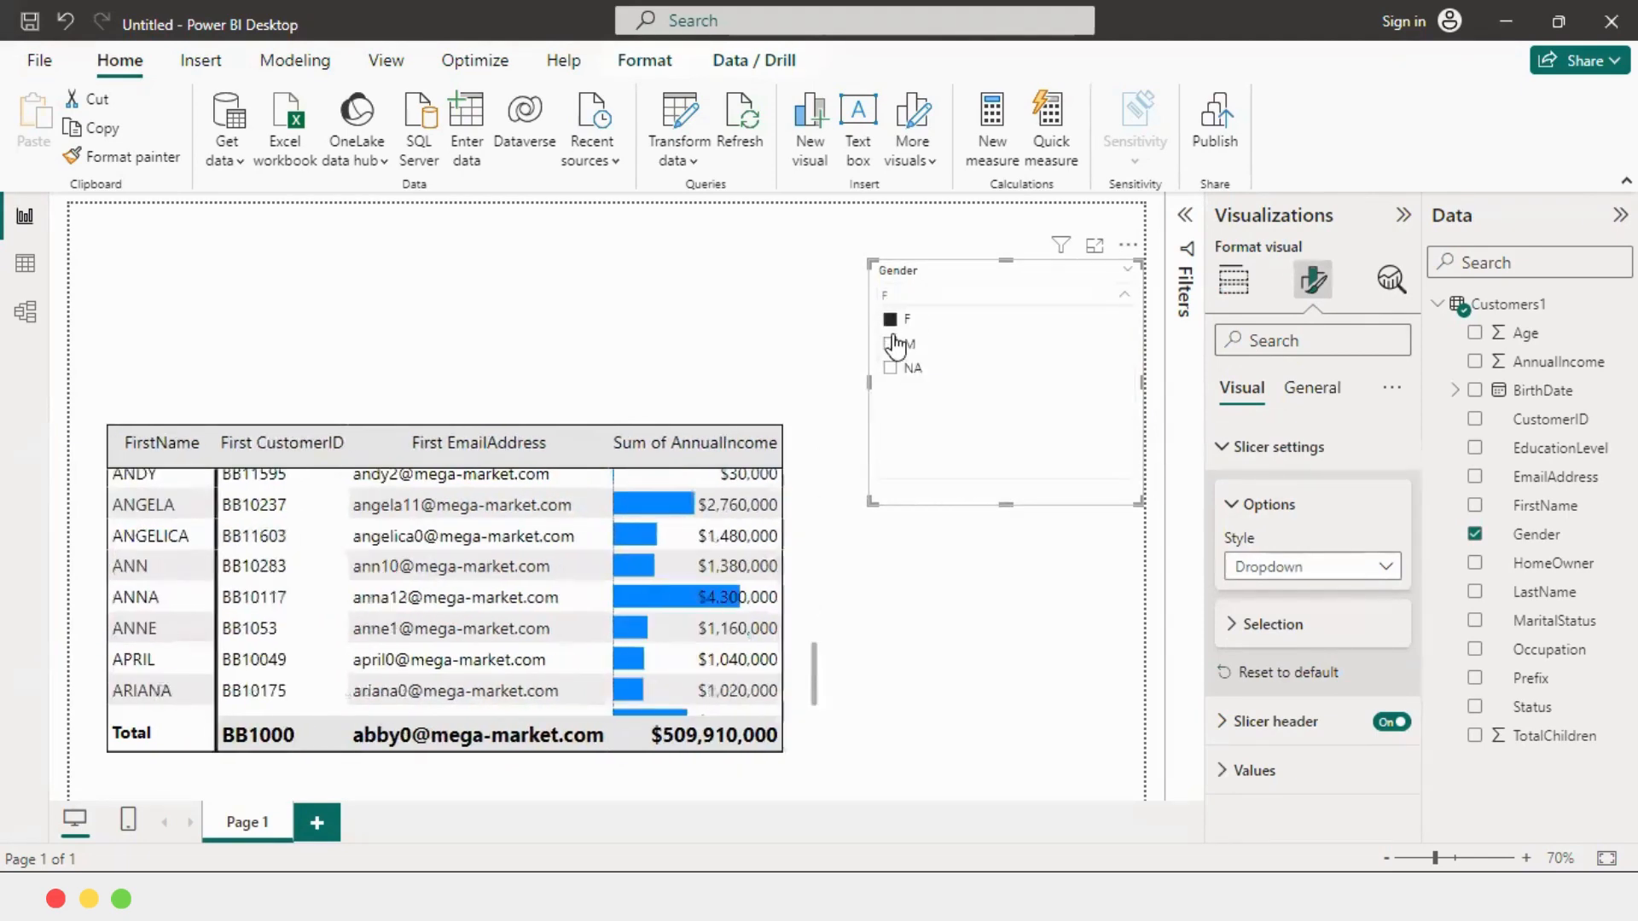
left_click(998, 515)
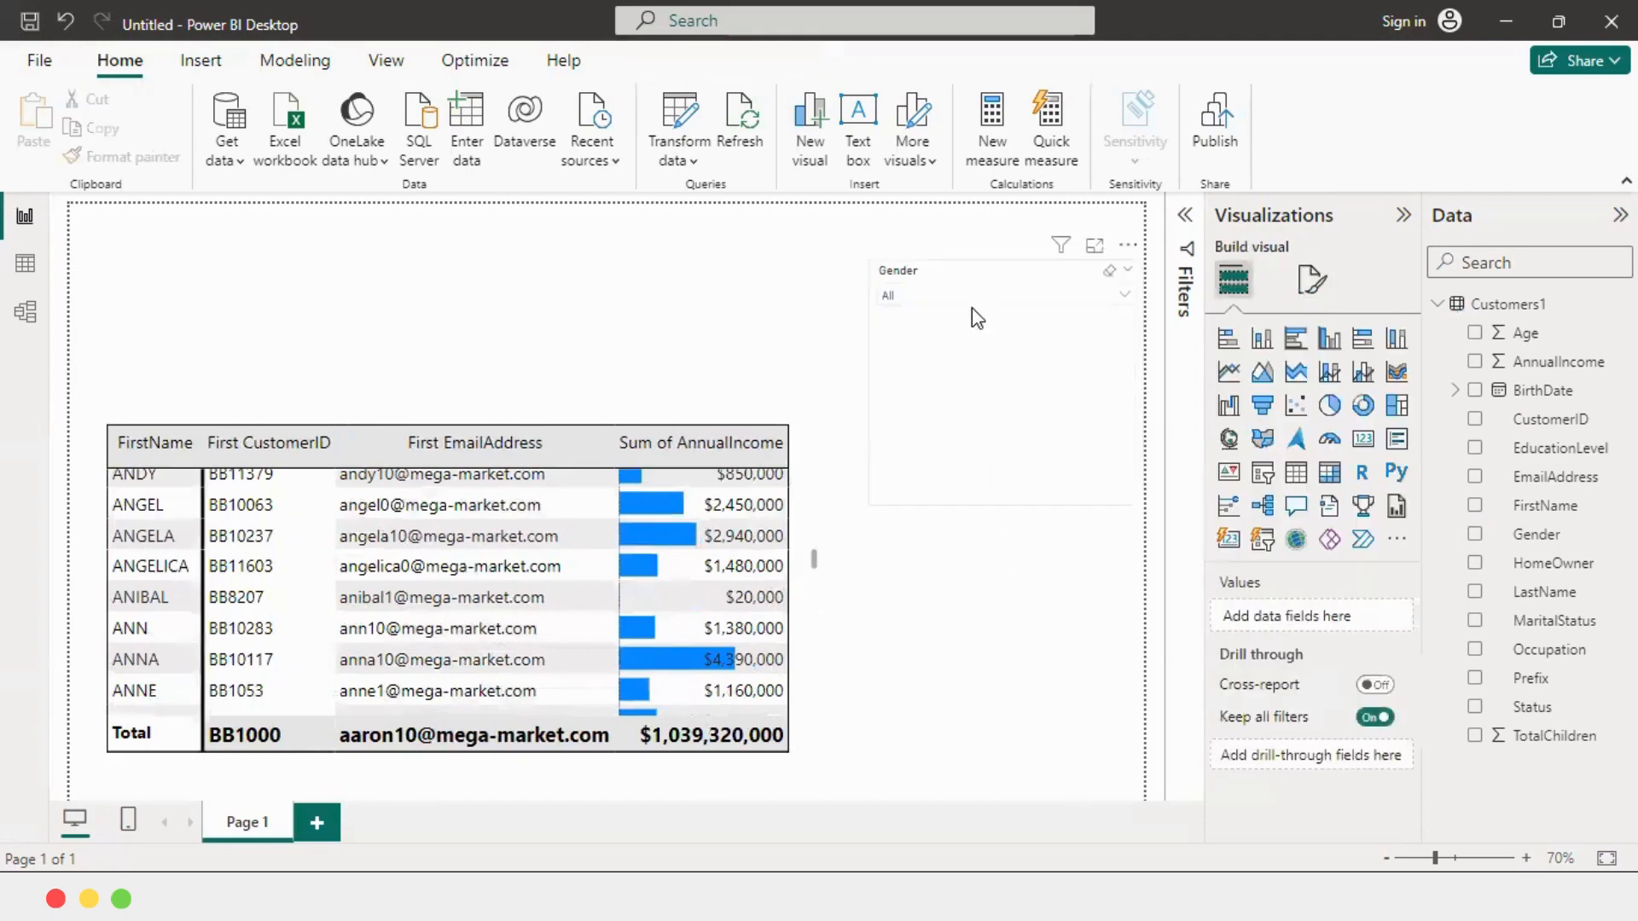
Set the Gender slicer's style back to Tile.
left_click(960, 347)
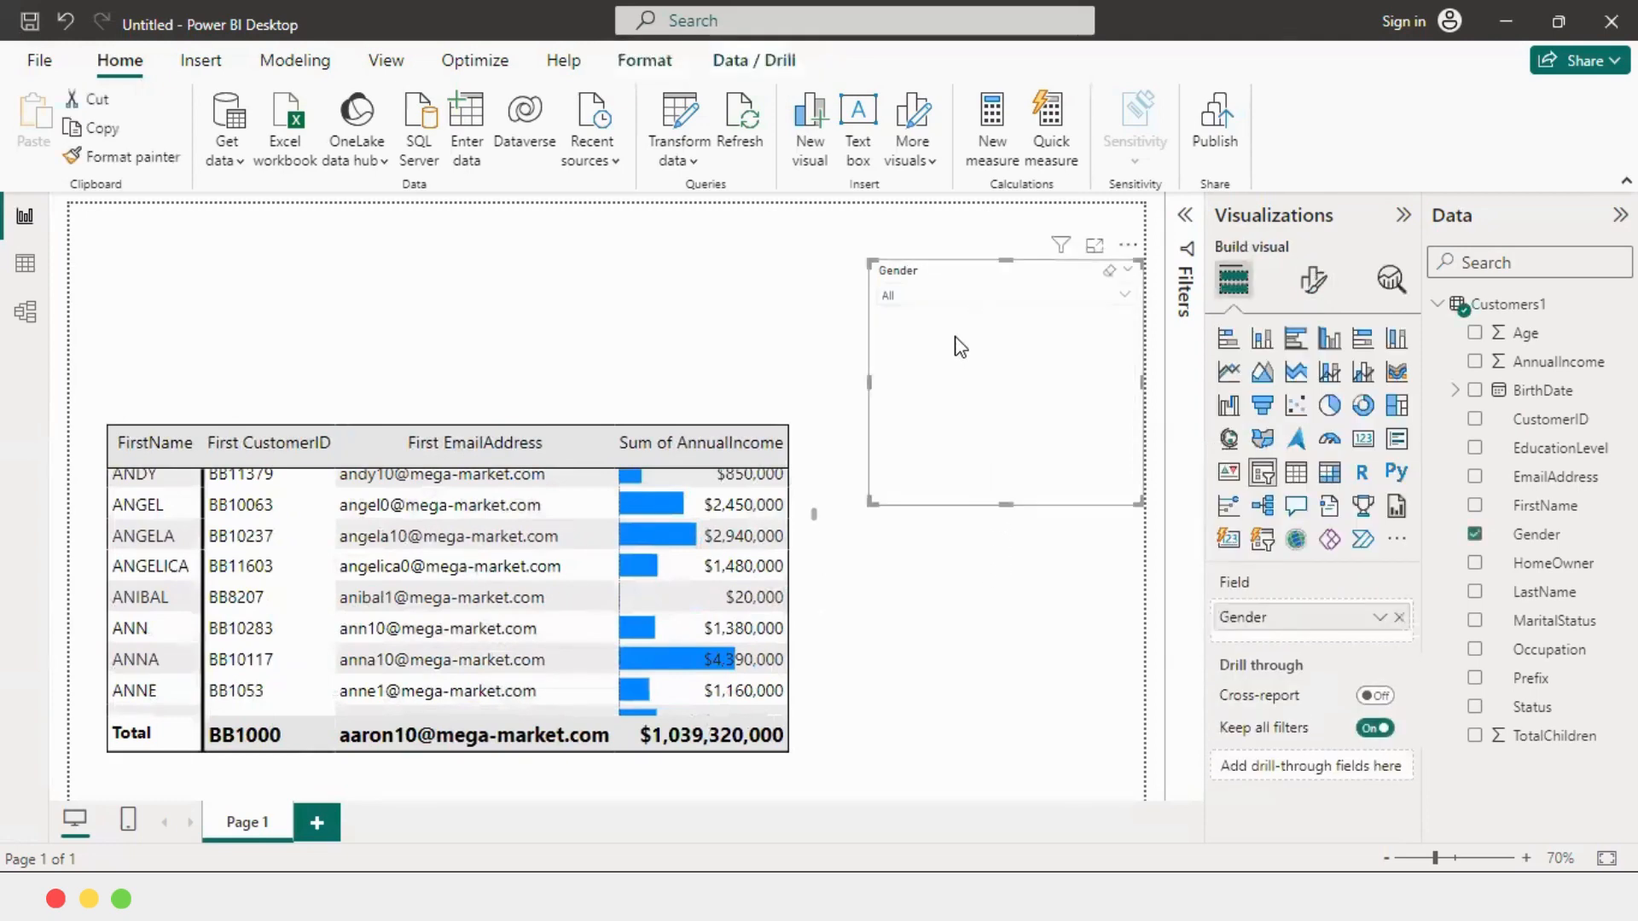
left_click(1312, 278)
left_click(1247, 452)
left_click(1287, 568)
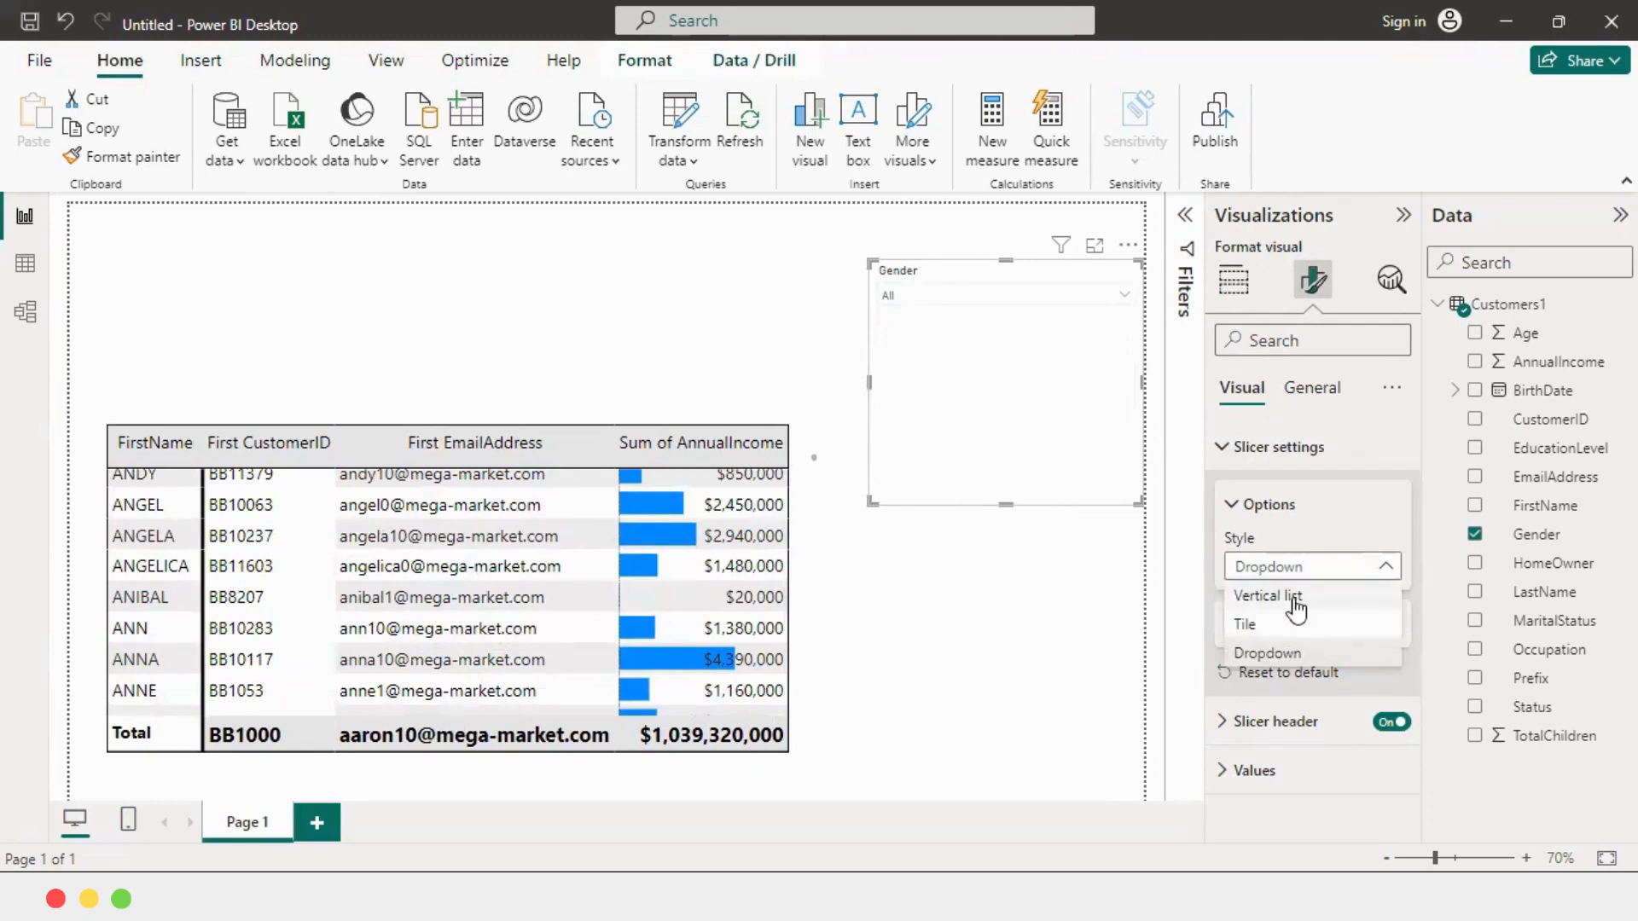
left_click(1255, 627)
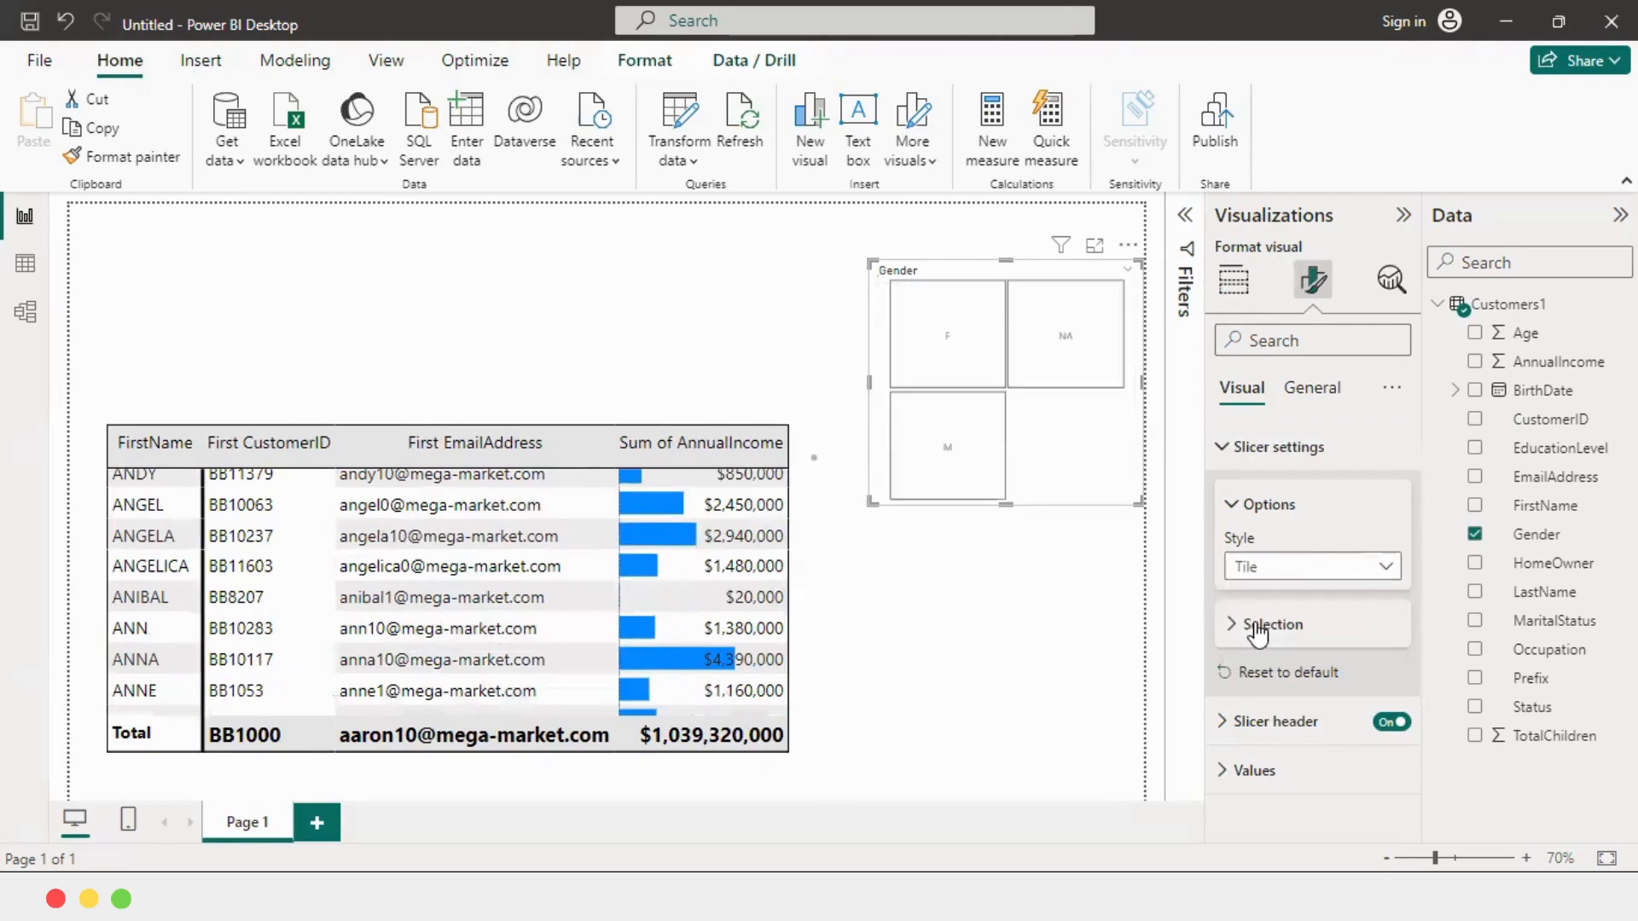
Try the Dropdown style on the Gender slicer once more and return to Tile.
left_click(1305, 566)
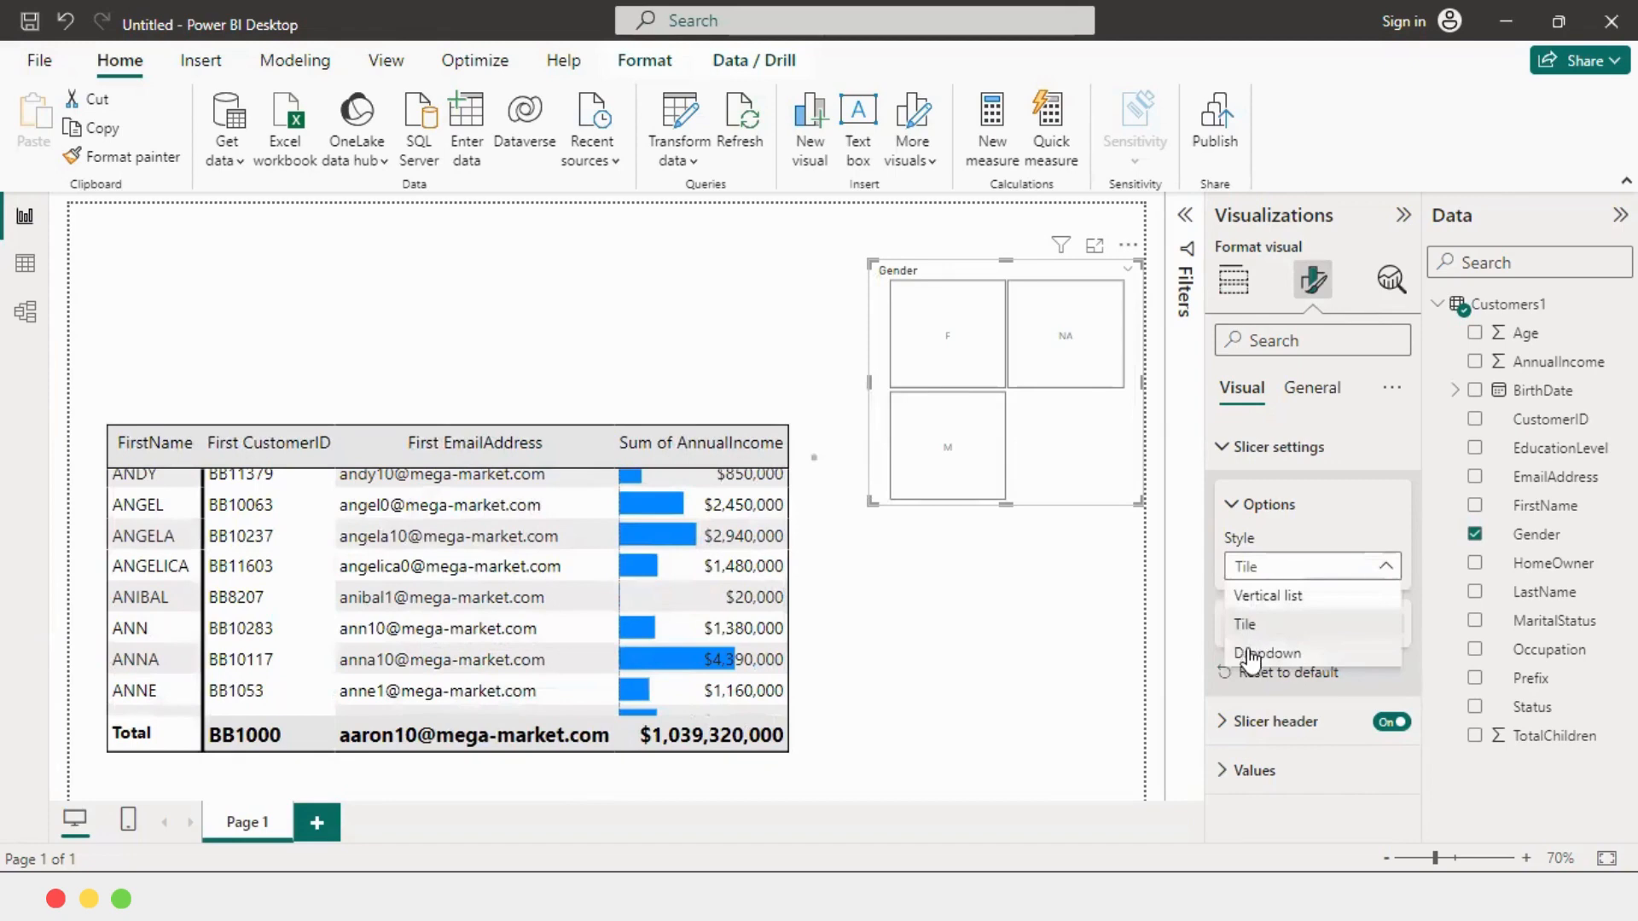
left_click(1254, 657)
left_click(1280, 568)
left_click(1266, 625)
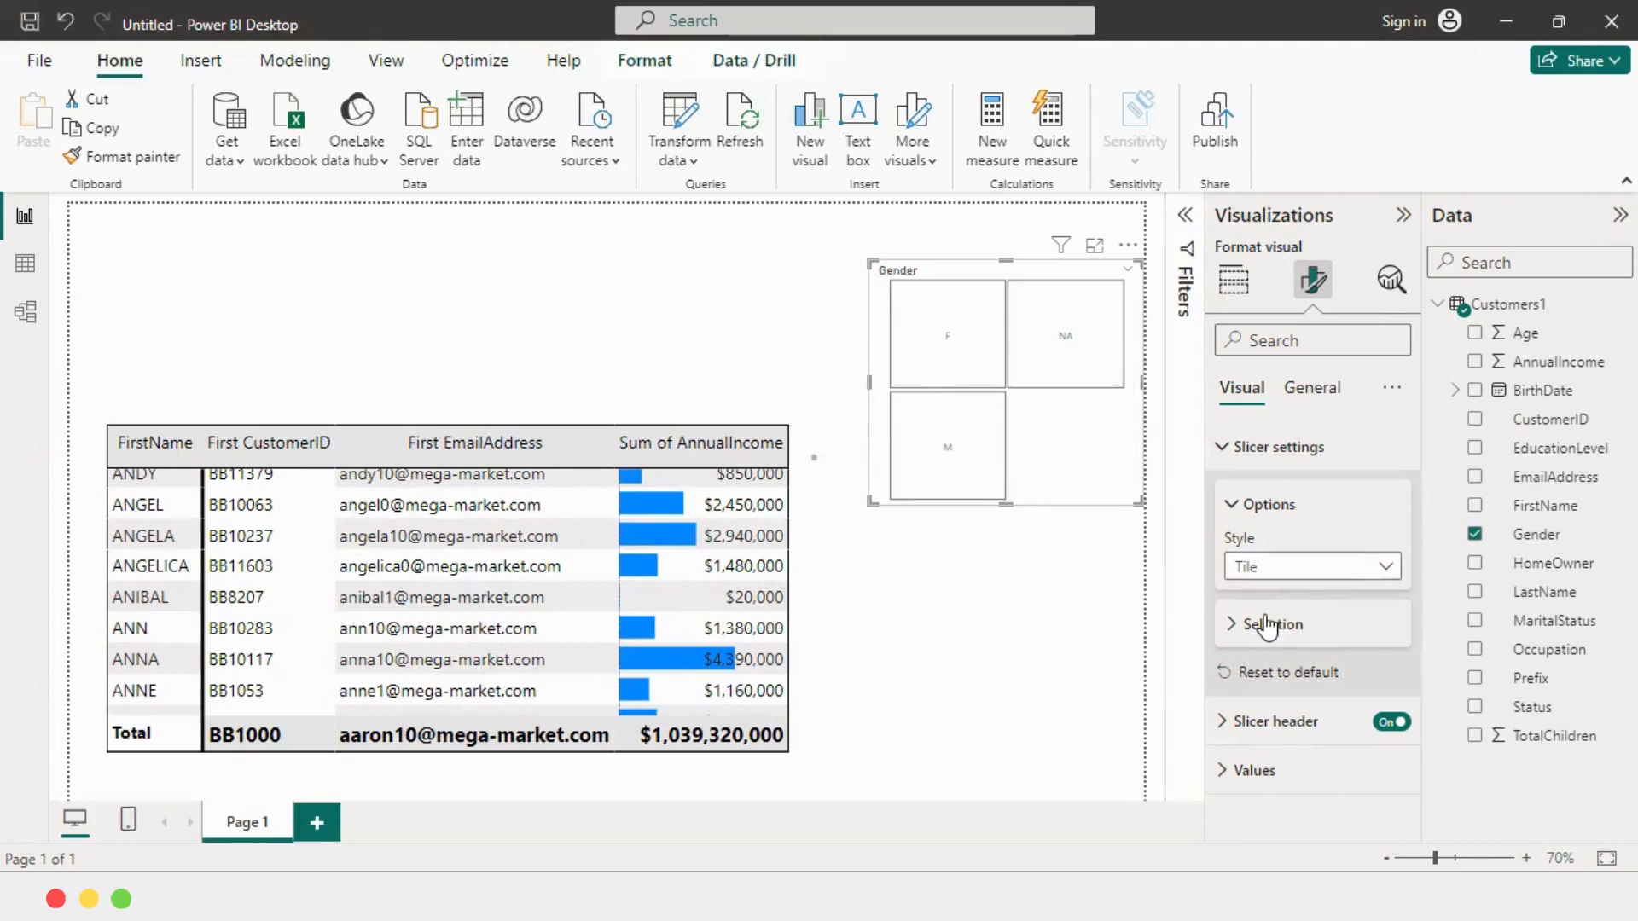
Turn the slicer's Single select option on and off again, and enable the Show "Select all" option.
left_click(1270, 628)
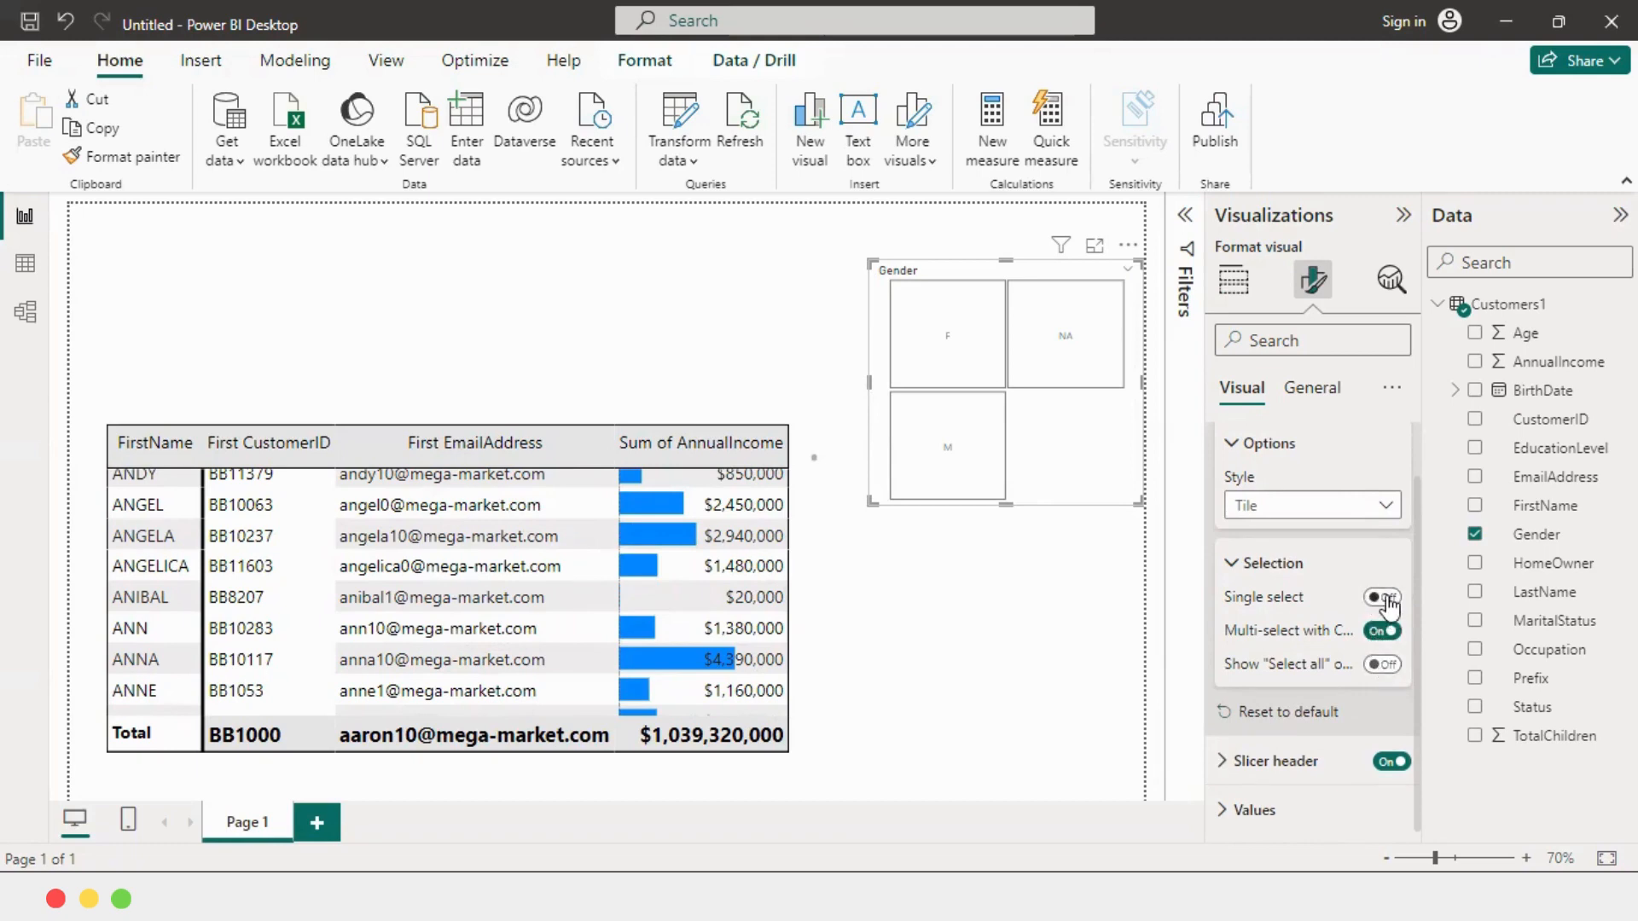
left_click(1382, 597)
left_click(1386, 660)
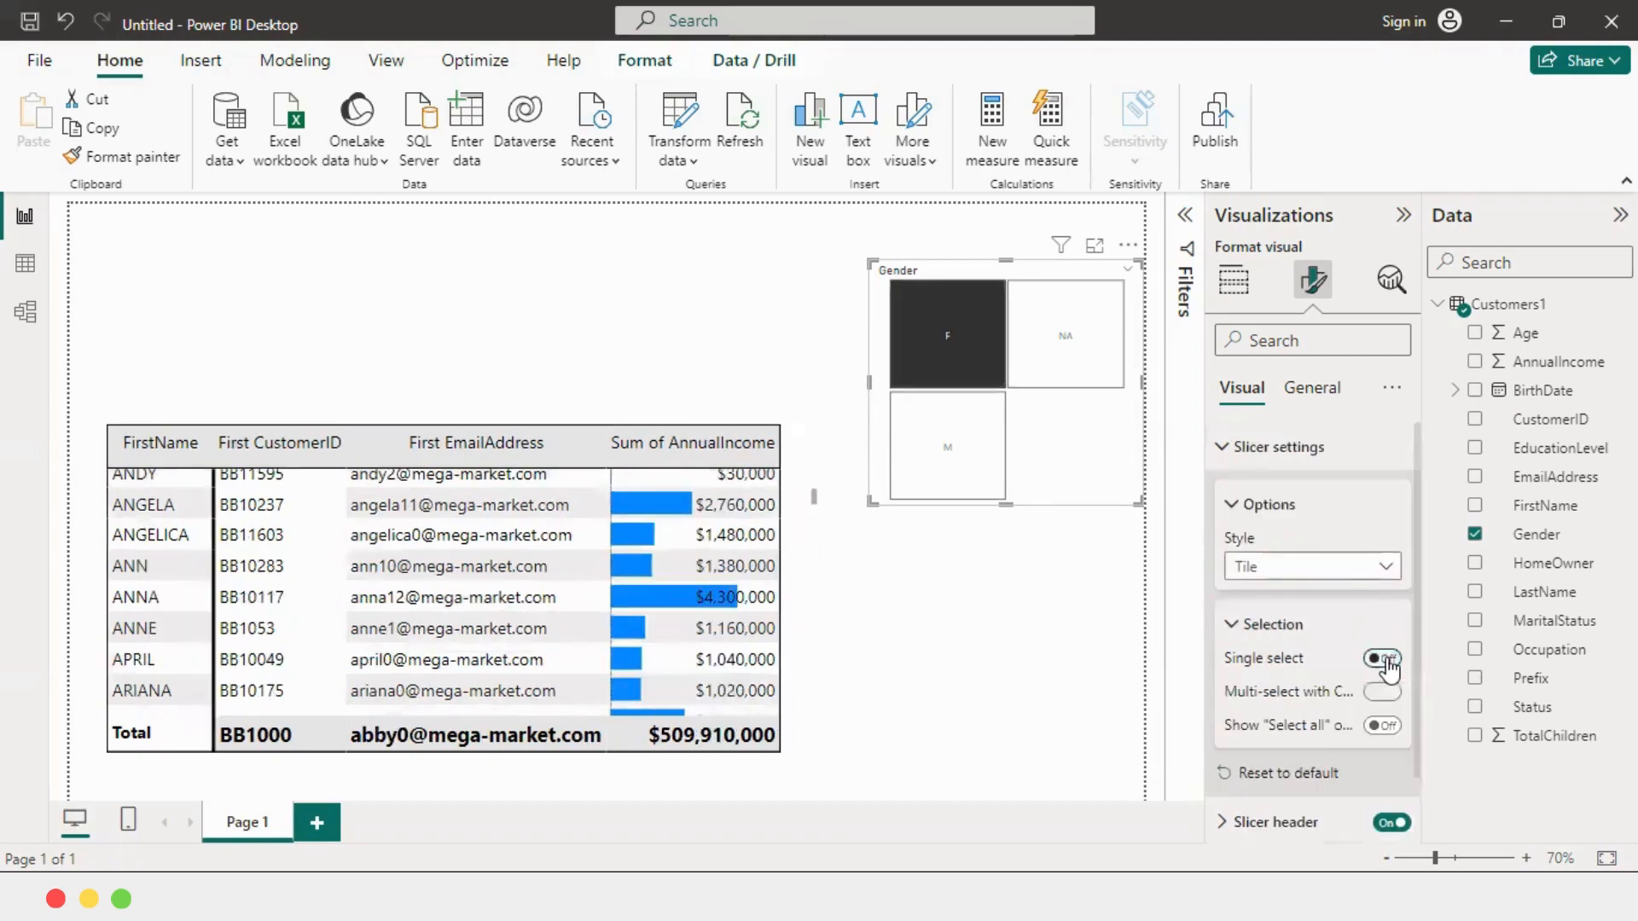
left_click(1382, 726)
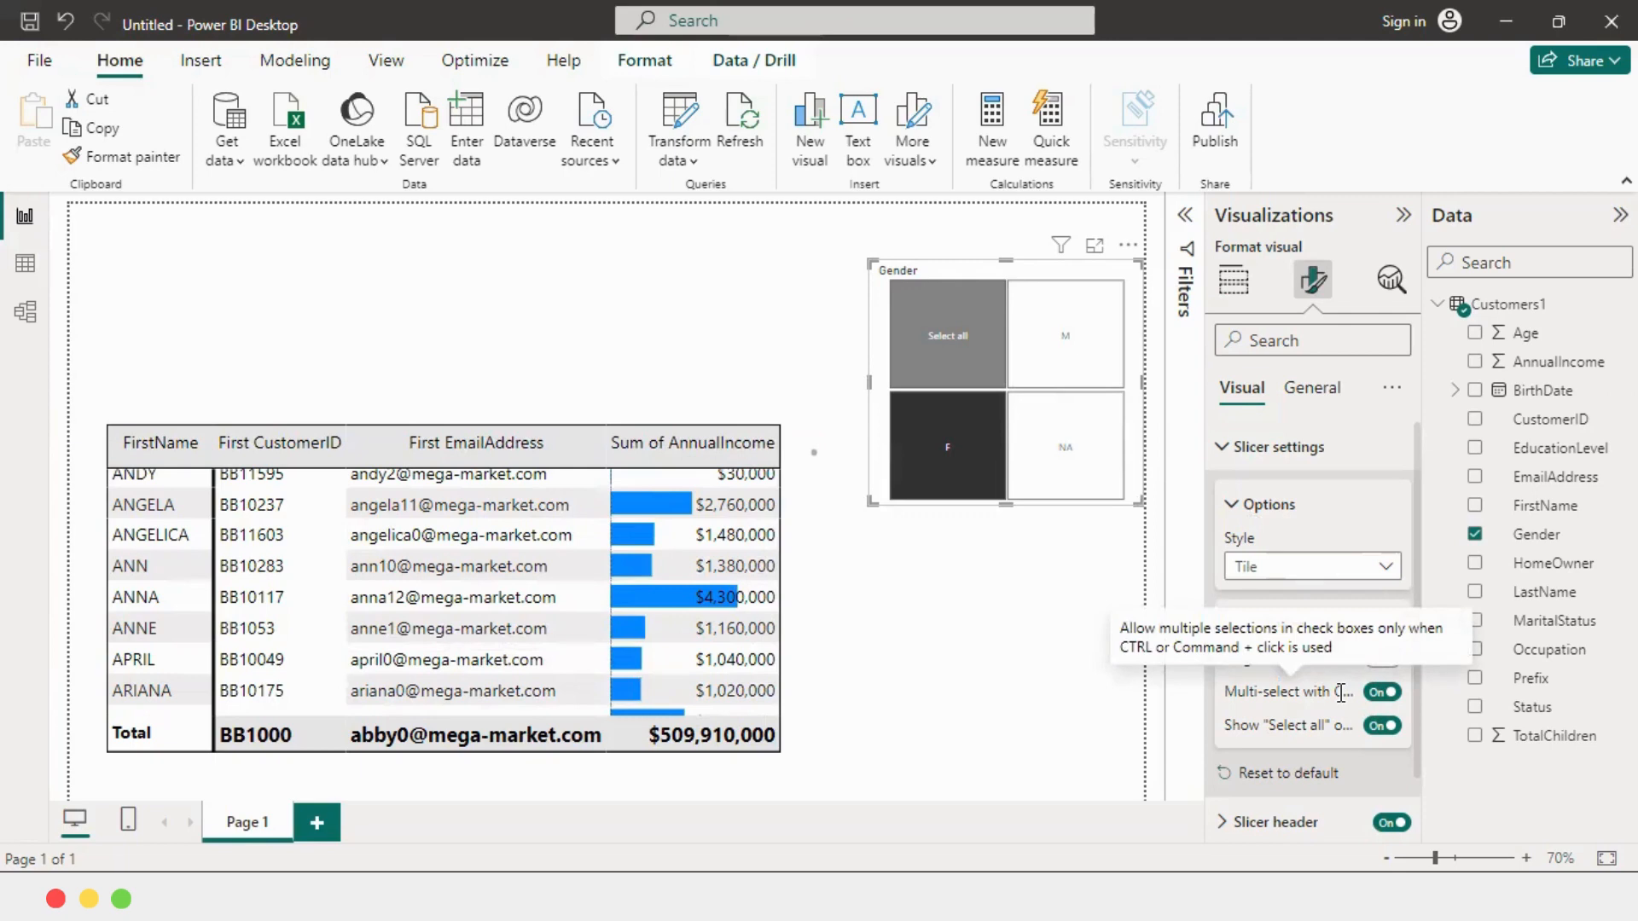
left_click(1268, 623)
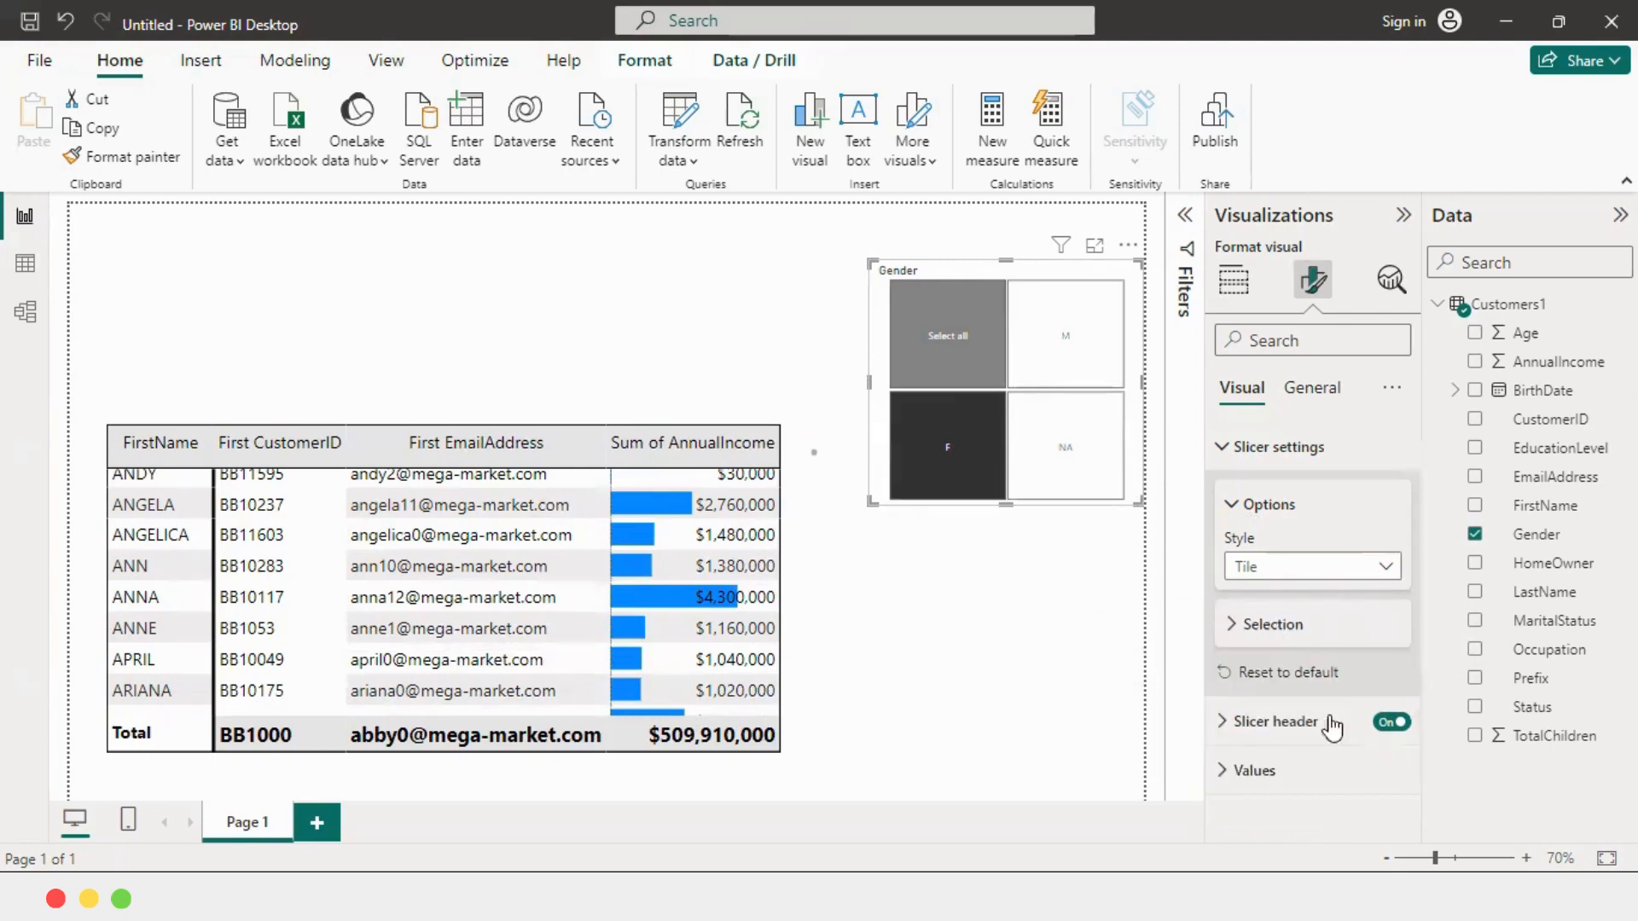
Remove the title text from the slicer header.
scroll(1298, 713, "down", 1)
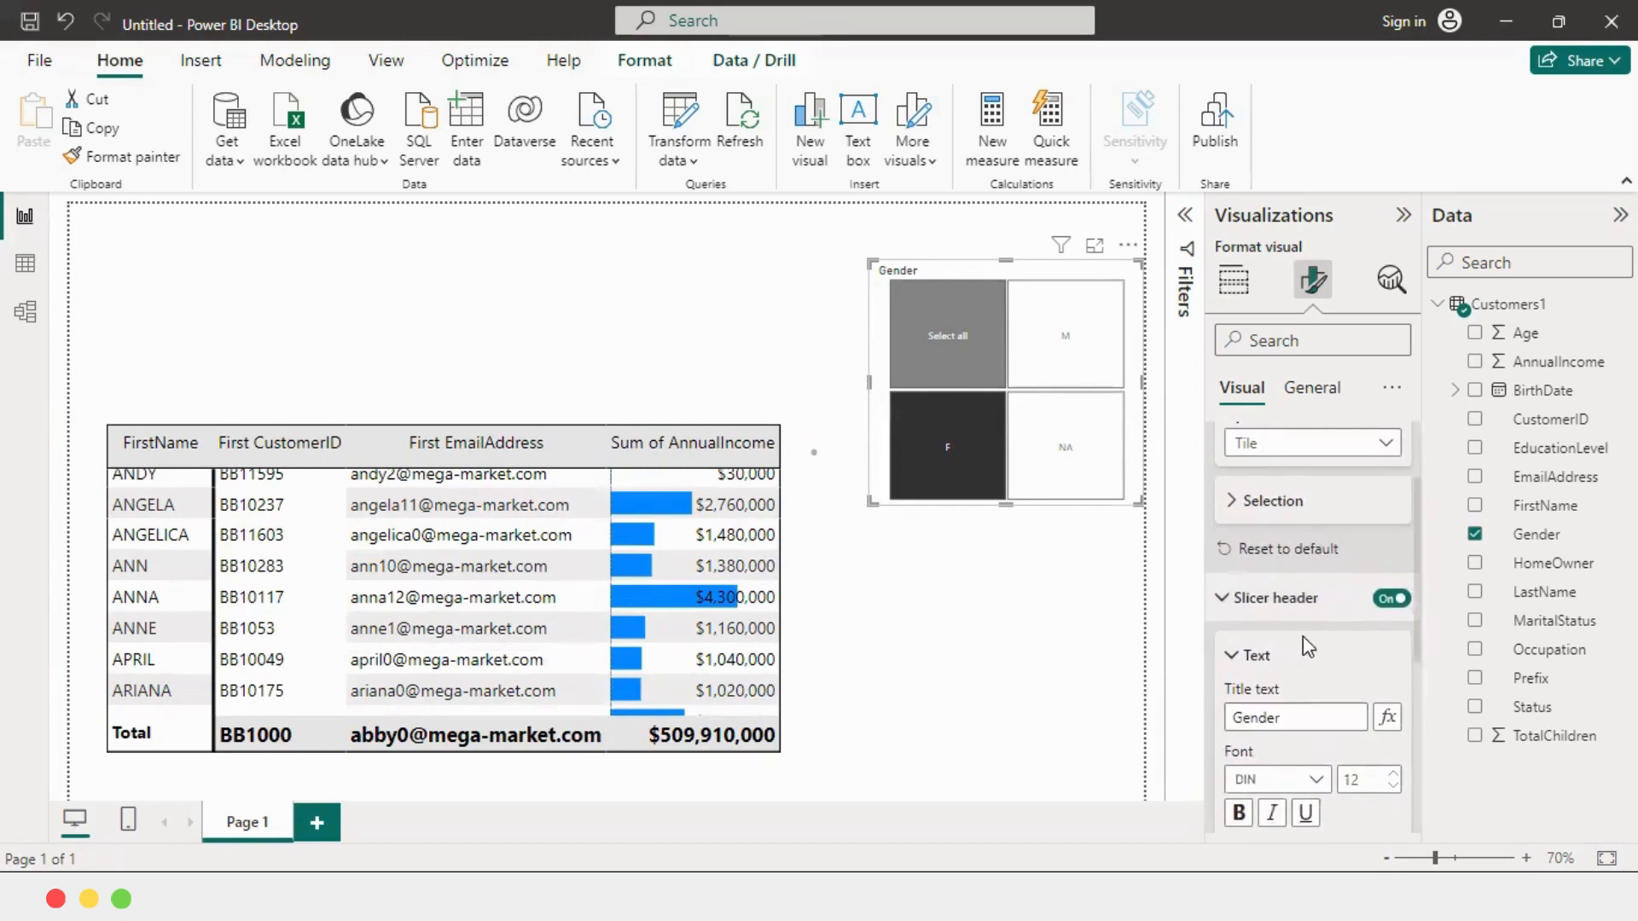
left_click_drag(1303, 718, 1160, 709)
key("BackSpace")
Set the slicer header's border color to black.
scroll(1309, 721, "down", 2)
scroll(1309, 721, "down", 4)
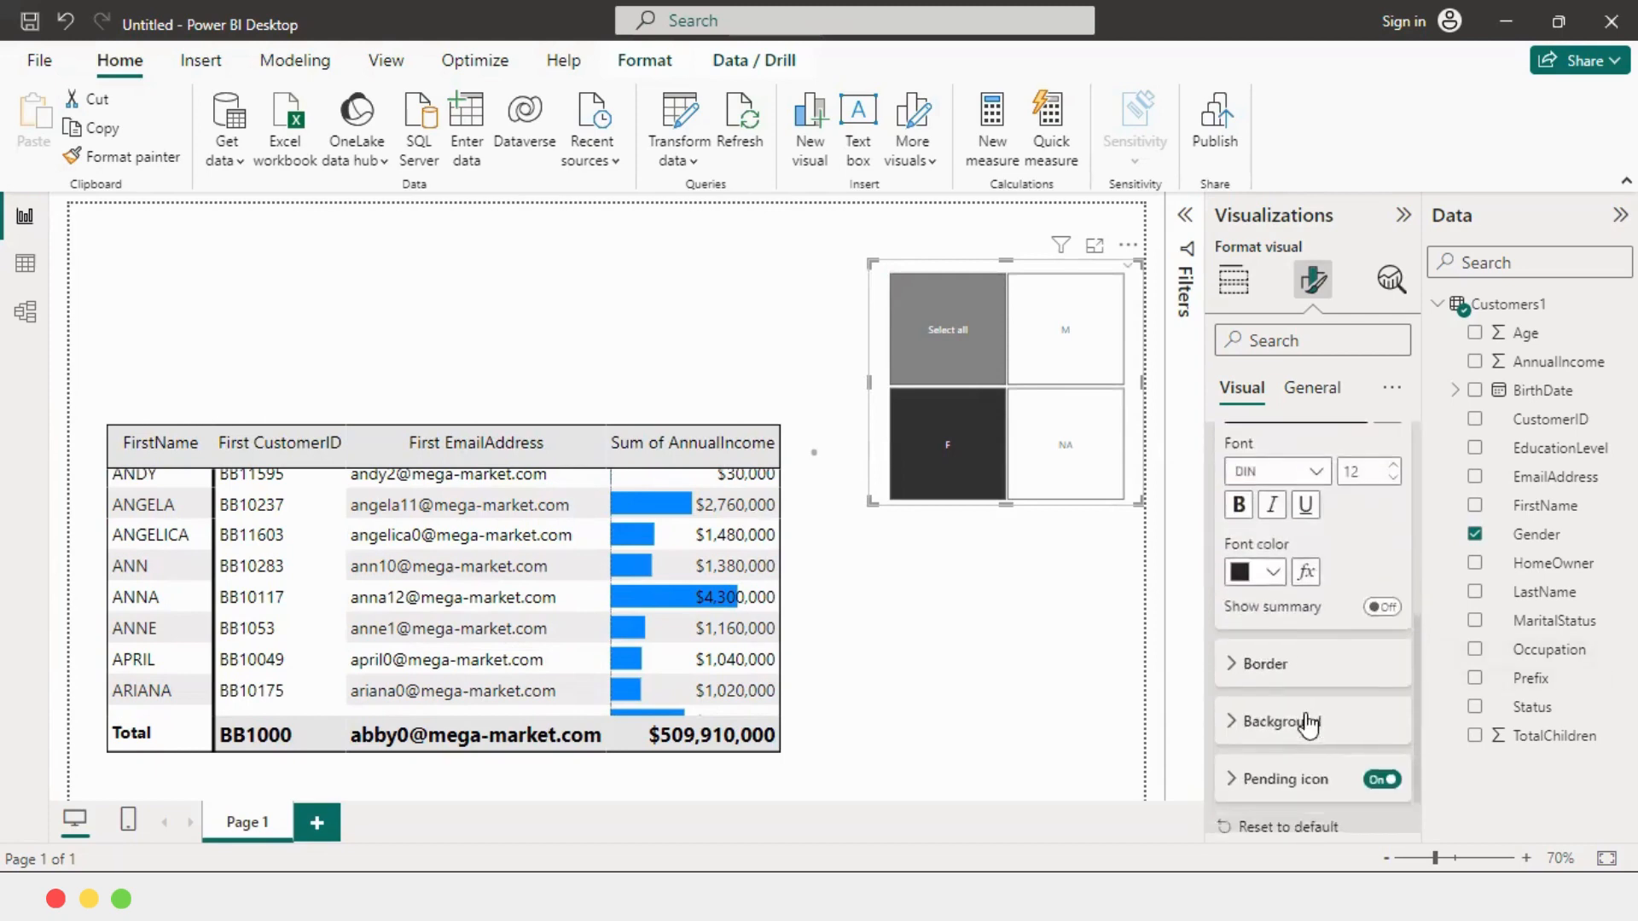
left_click(1315, 669)
scroll(1316, 674, "down", 3)
scroll(1316, 677, "down", 3)
scroll(1309, 623, "up", 6)
scroll(1303, 570, "down", 5)
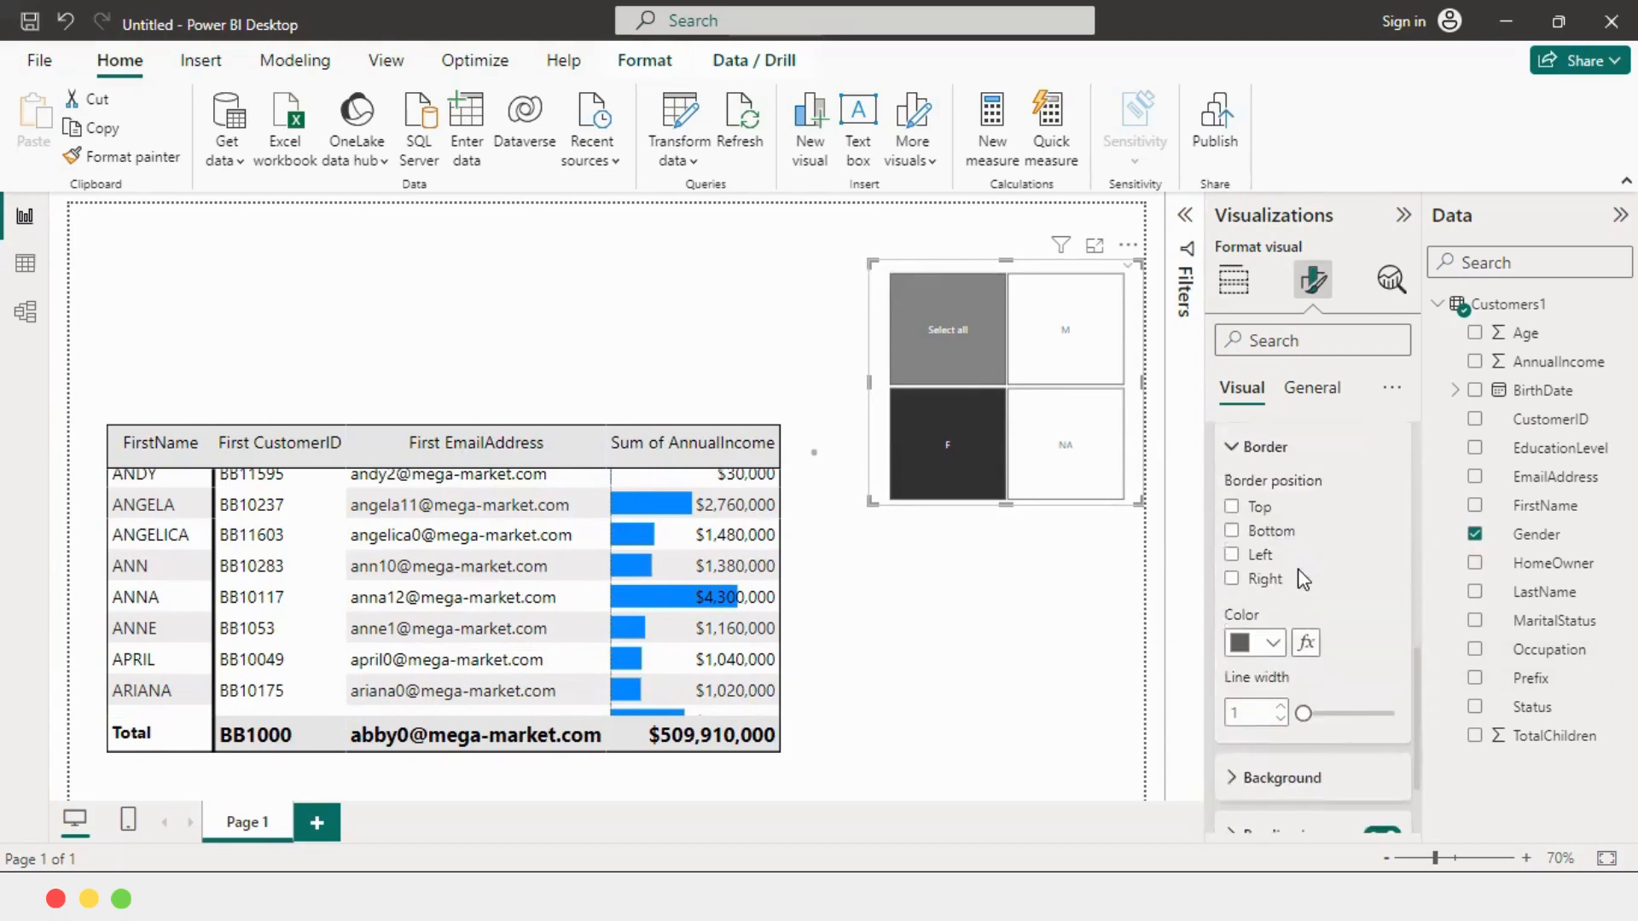
left_click(1274, 646)
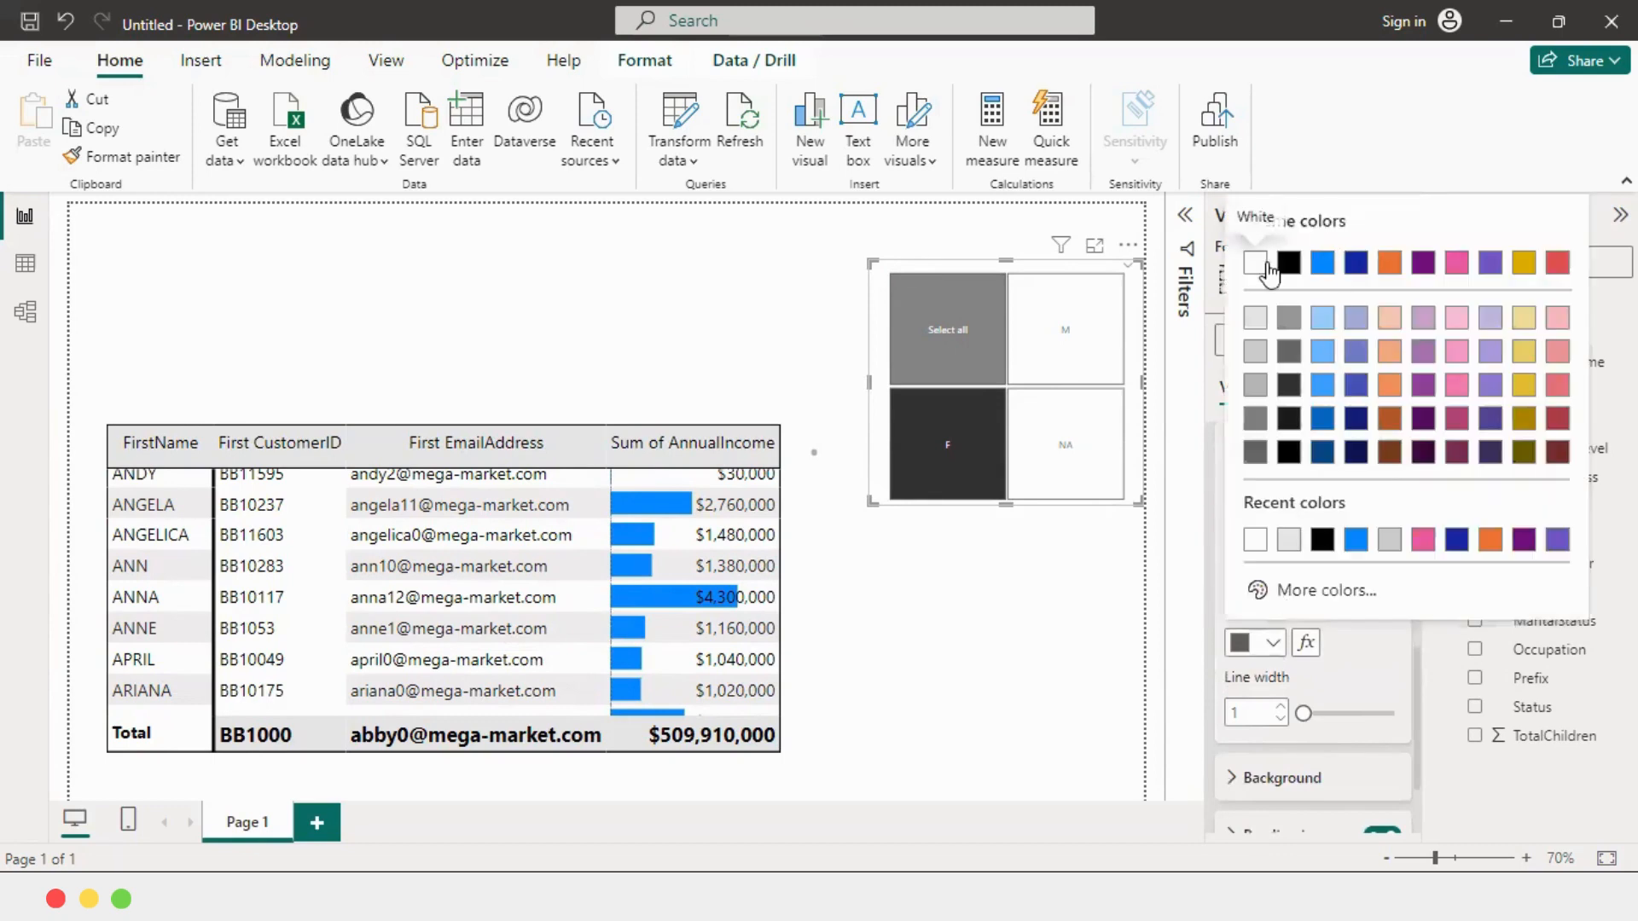
left_click(1281, 266)
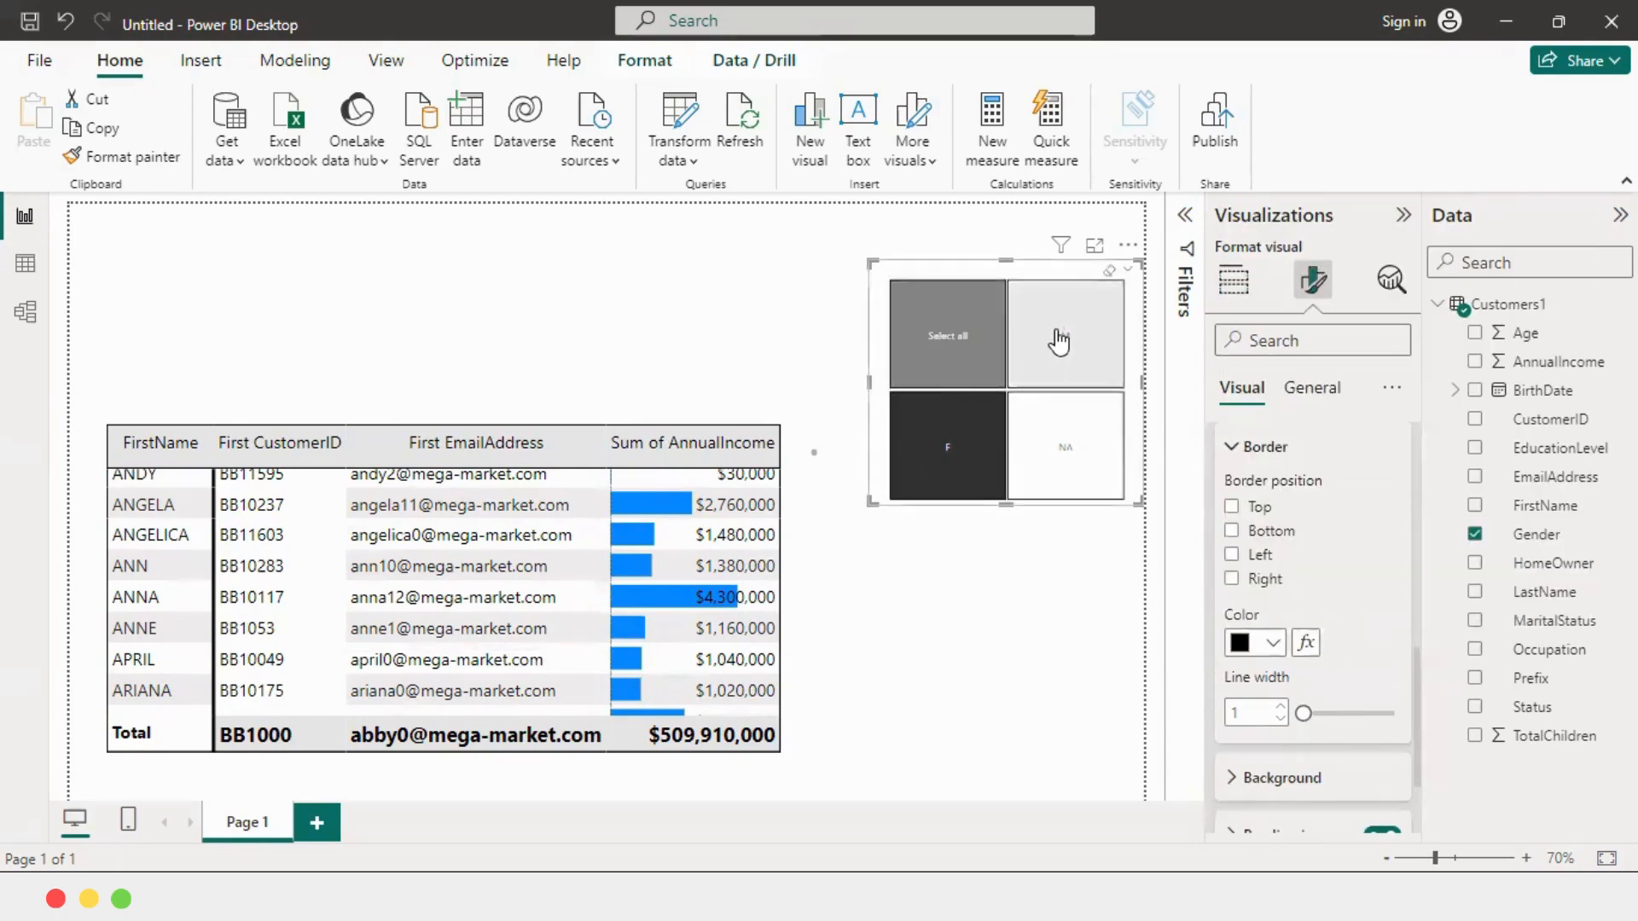
Set the slicer header's background color to light gray.
scroll(1308, 661, "down", 2)
left_click(1307, 661)
scroll(1301, 656, "down", 1)
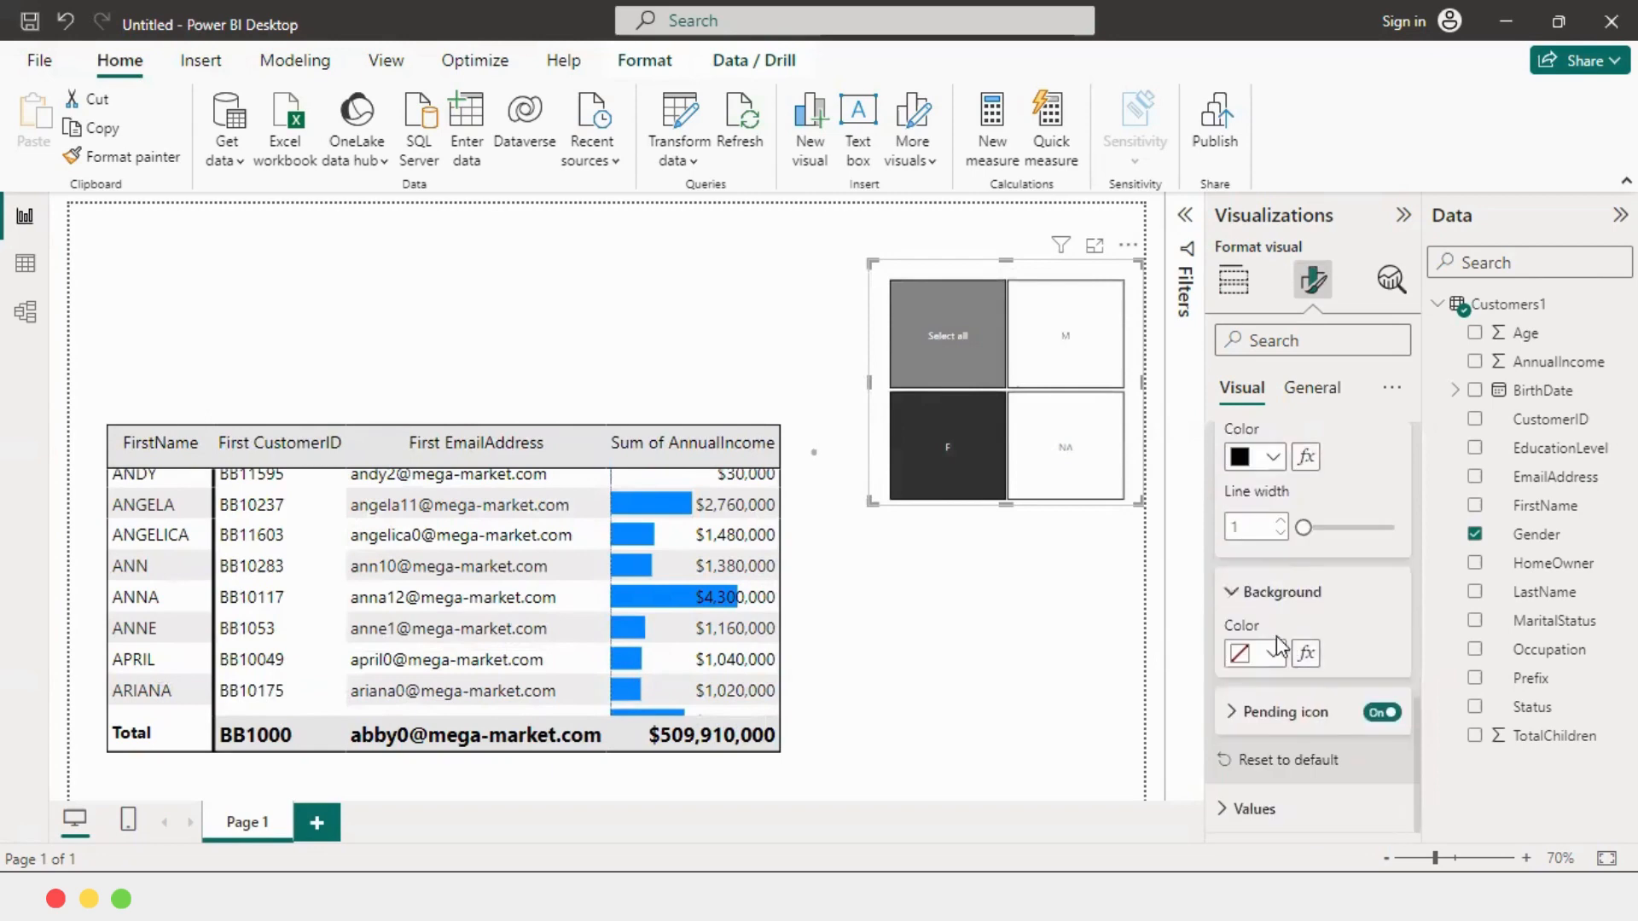
left_click(1273, 653)
left_click(1255, 330)
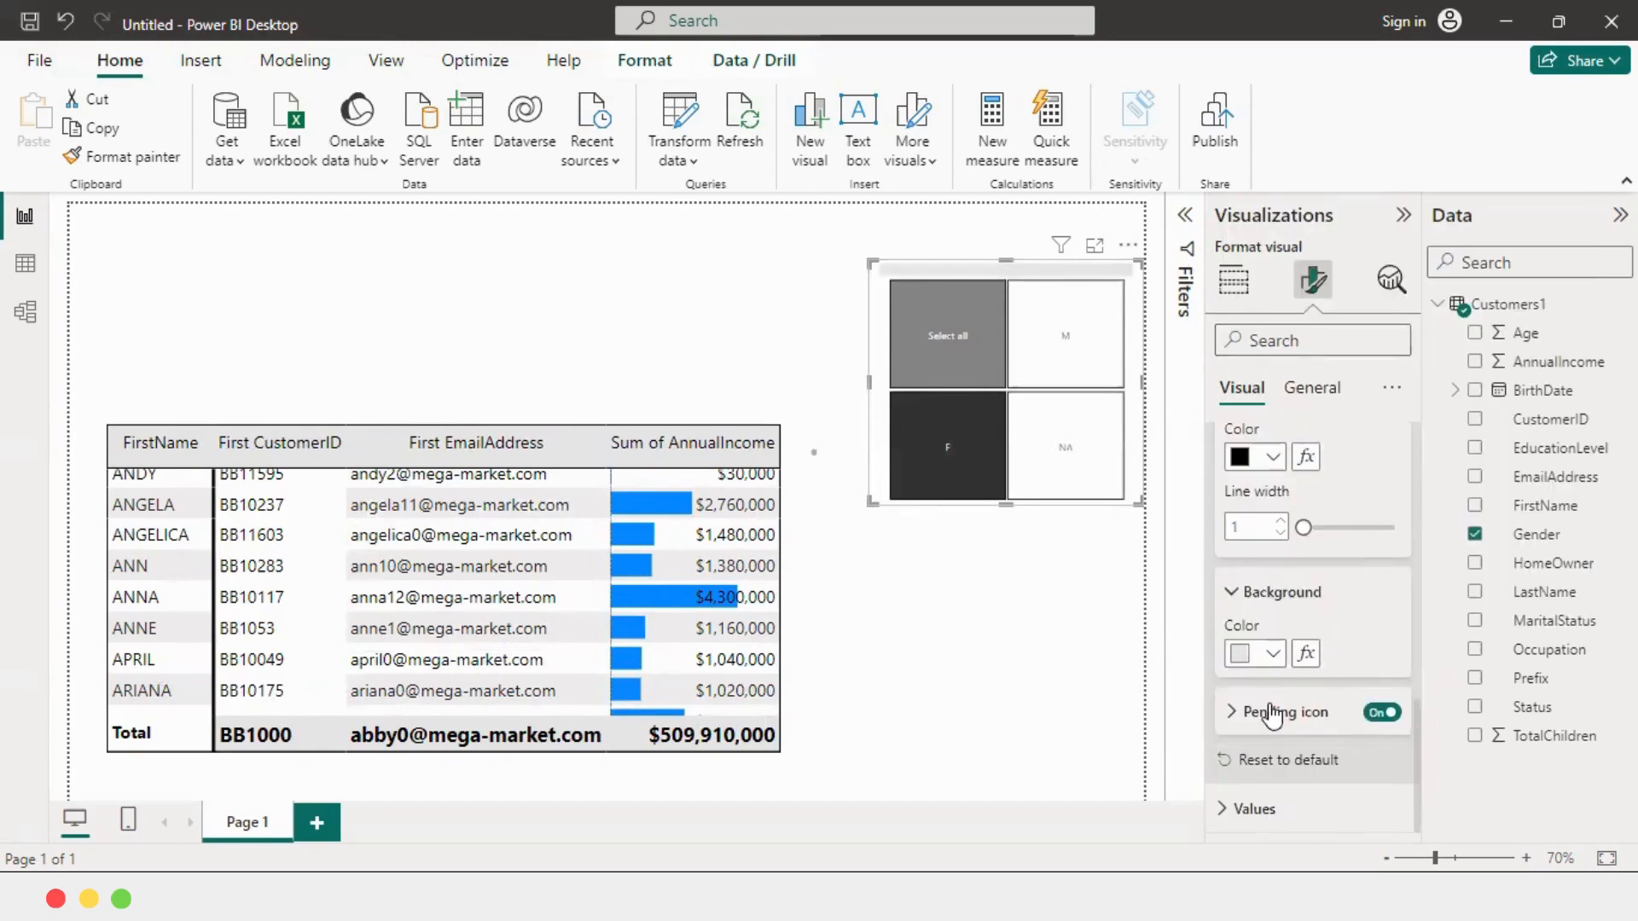
Set the background color of the slicer's values to light gray and deselect the F tile.
left_click(1243, 809)
scroll(1270, 664, "down", 2)
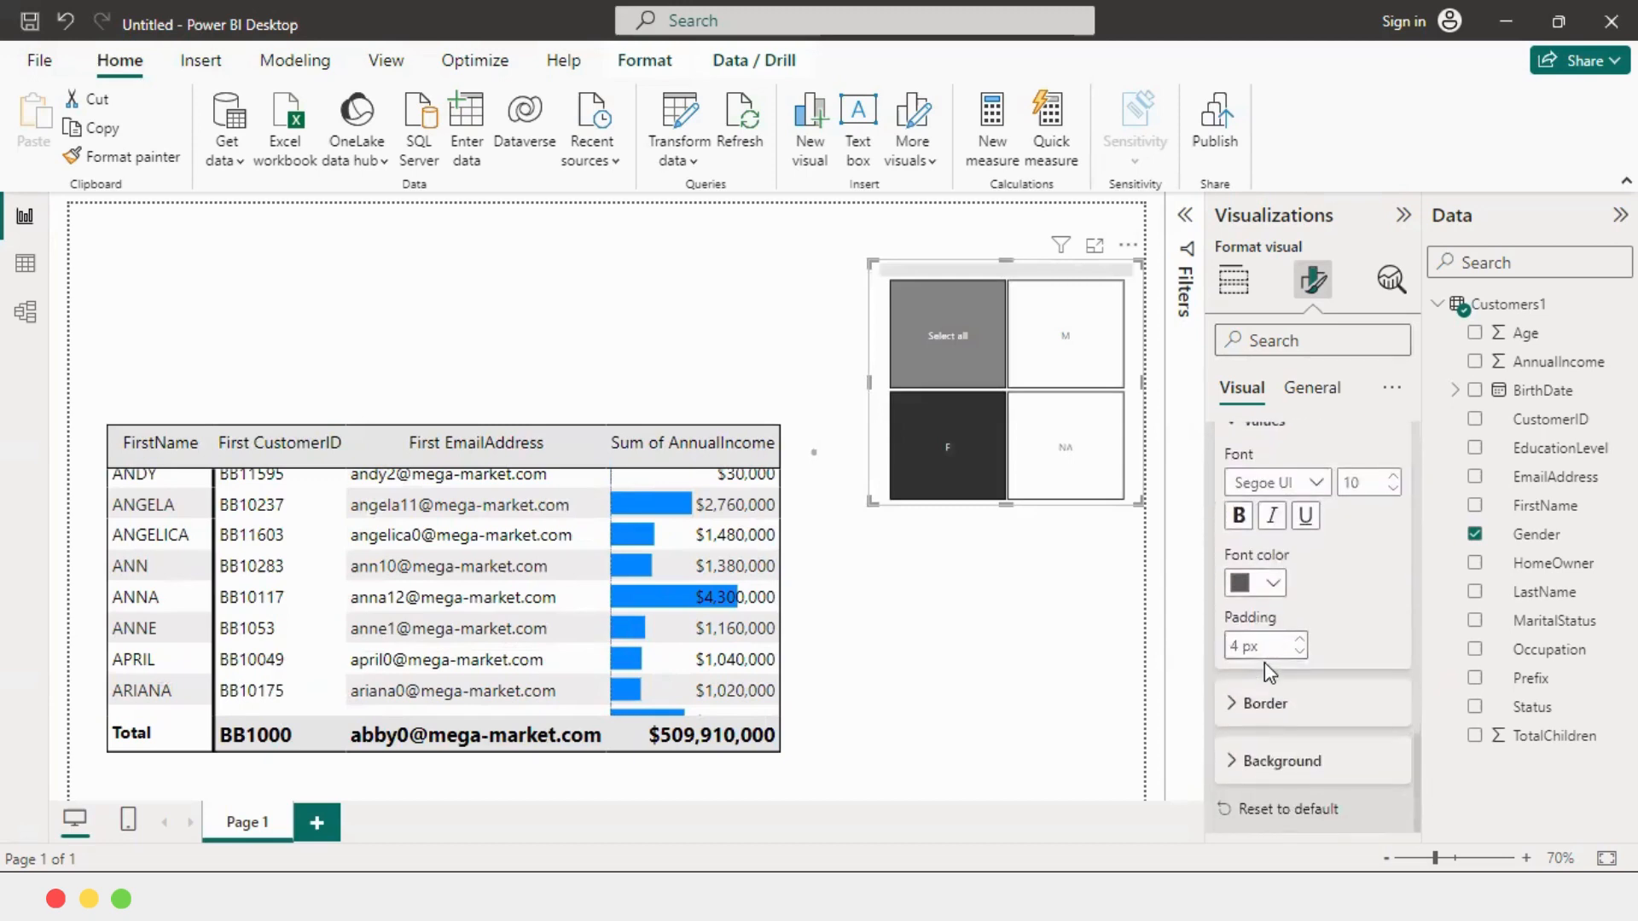
left_click(1270, 756)
left_click(1254, 759)
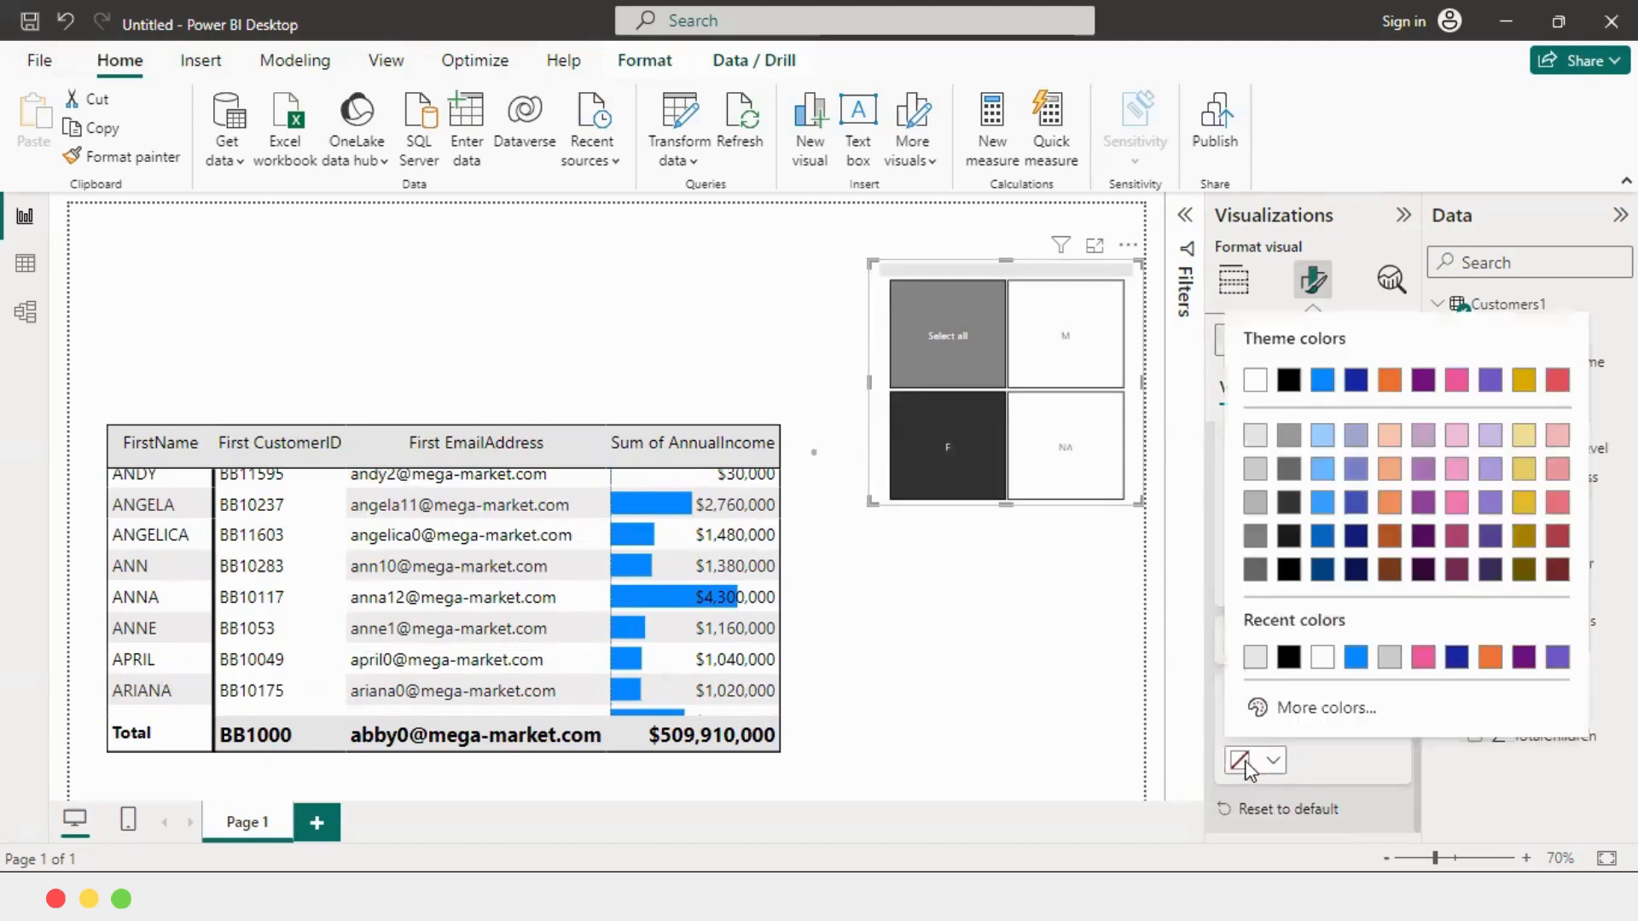
left_click(1254, 442)
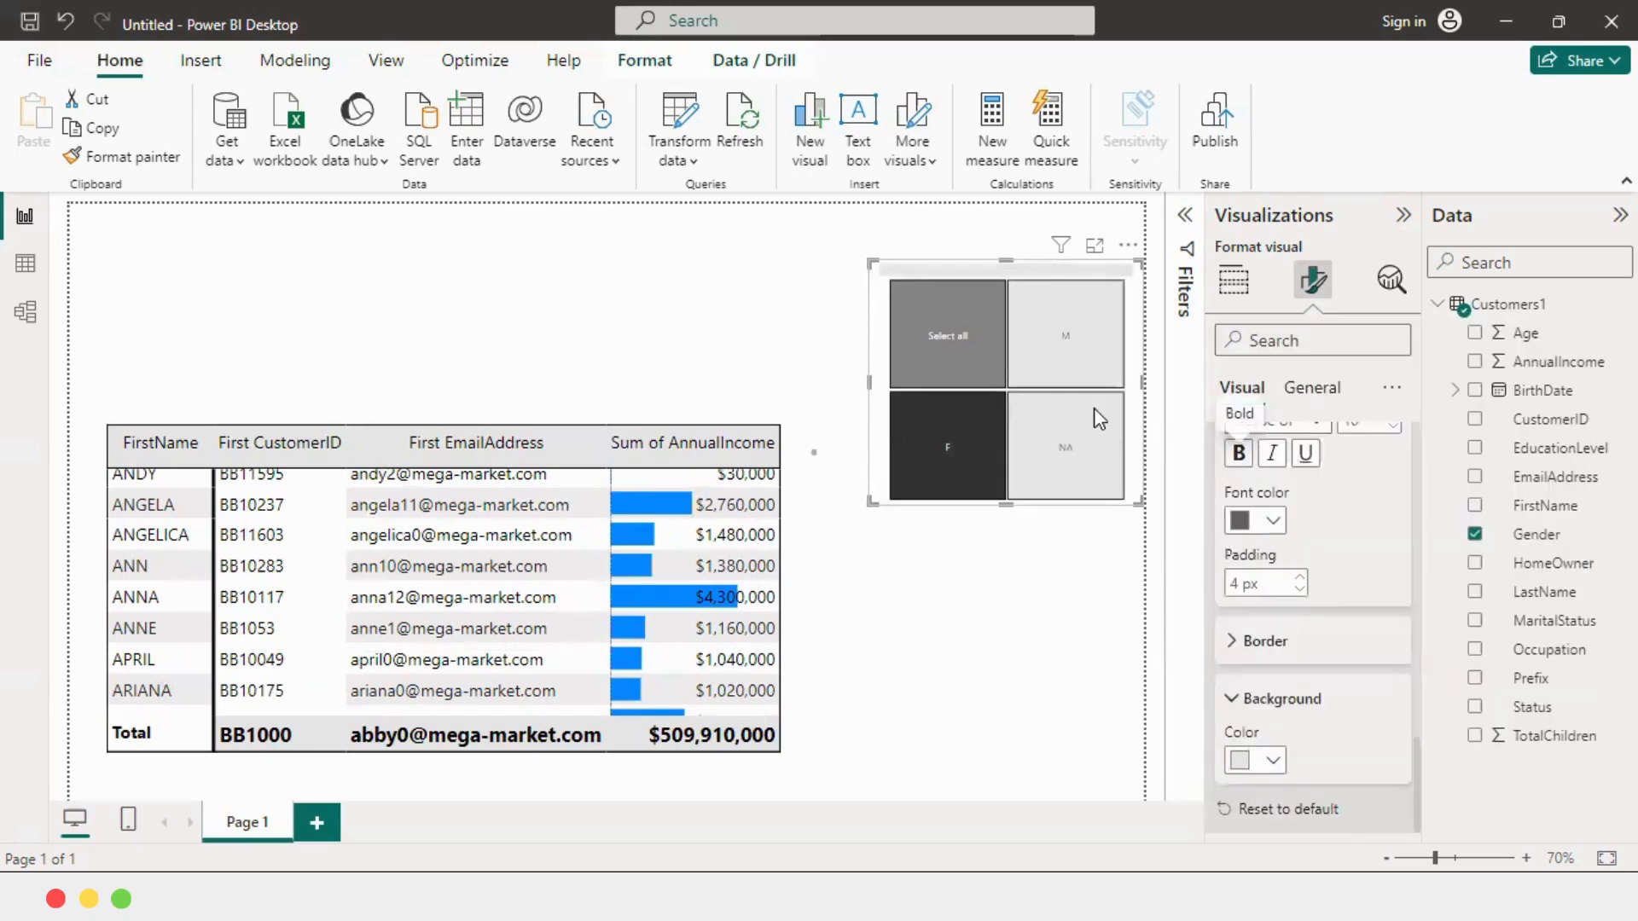
left_click(972, 469)
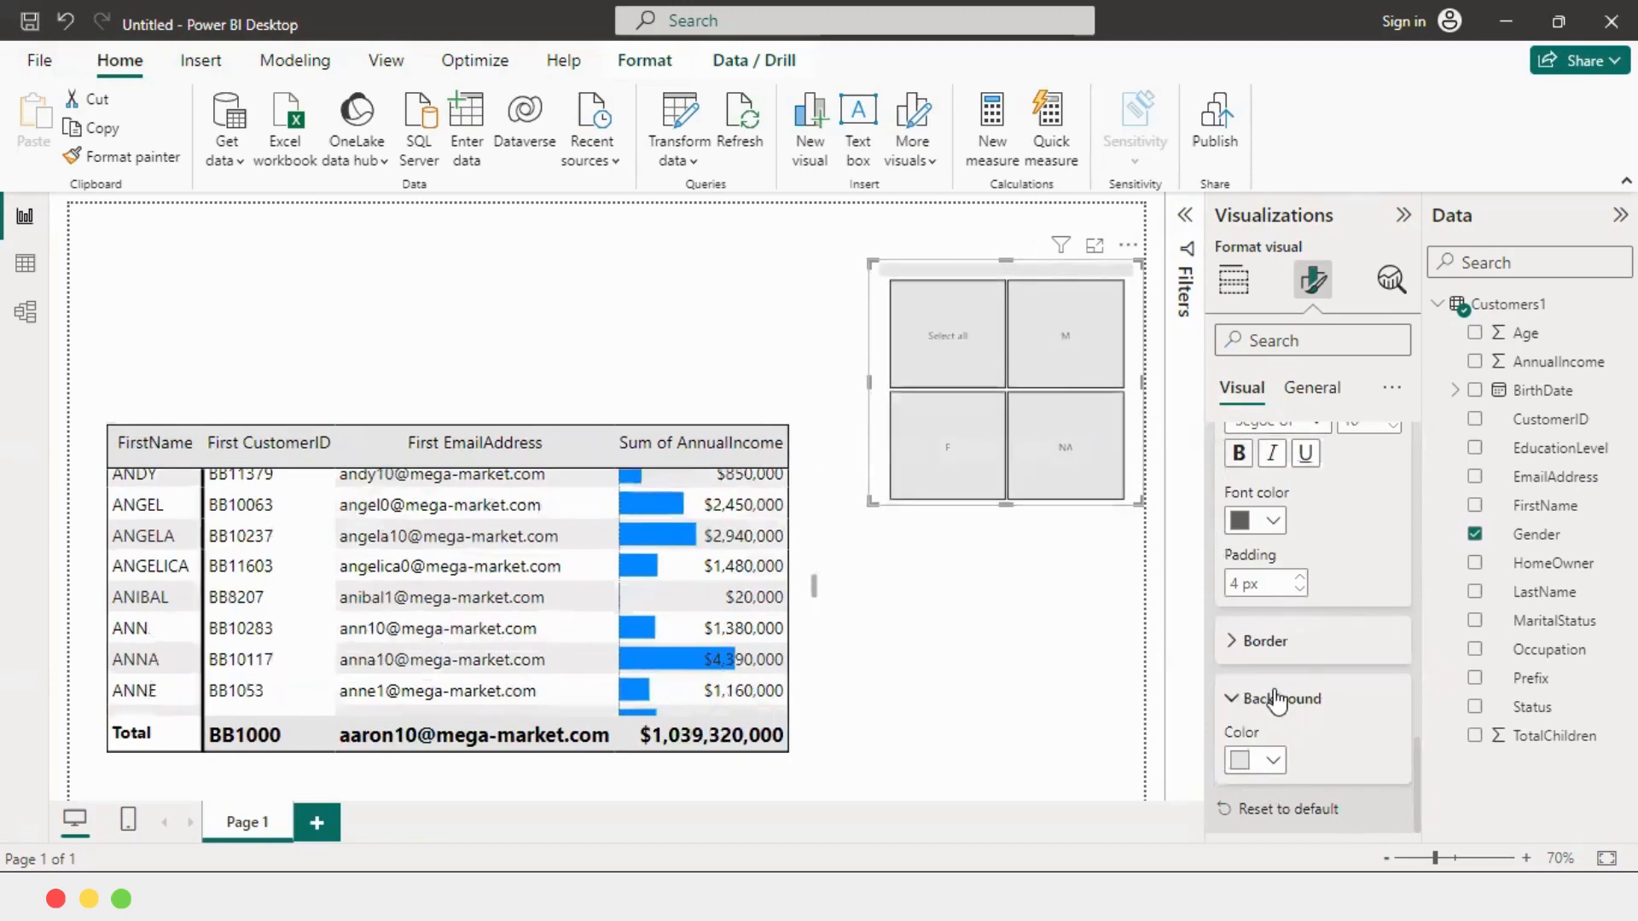
Set the font size of the slicer's values to 16.
scroll(1324, 550, "up", 2)
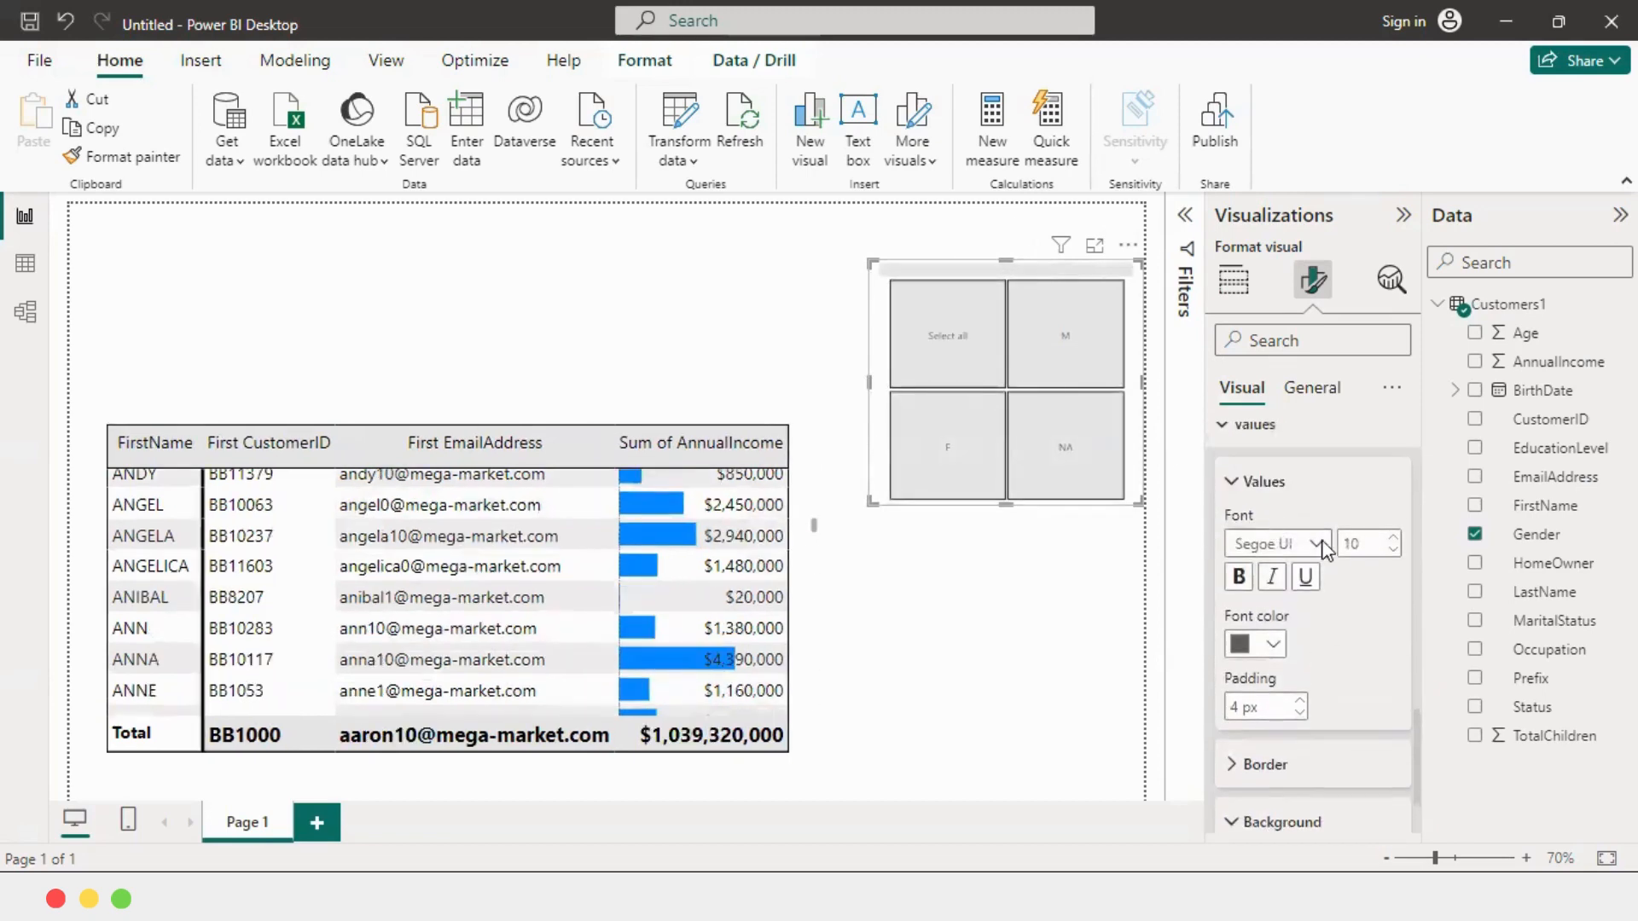
left_click(1393, 539)
left_click(1393, 539)
left_click(1394, 539)
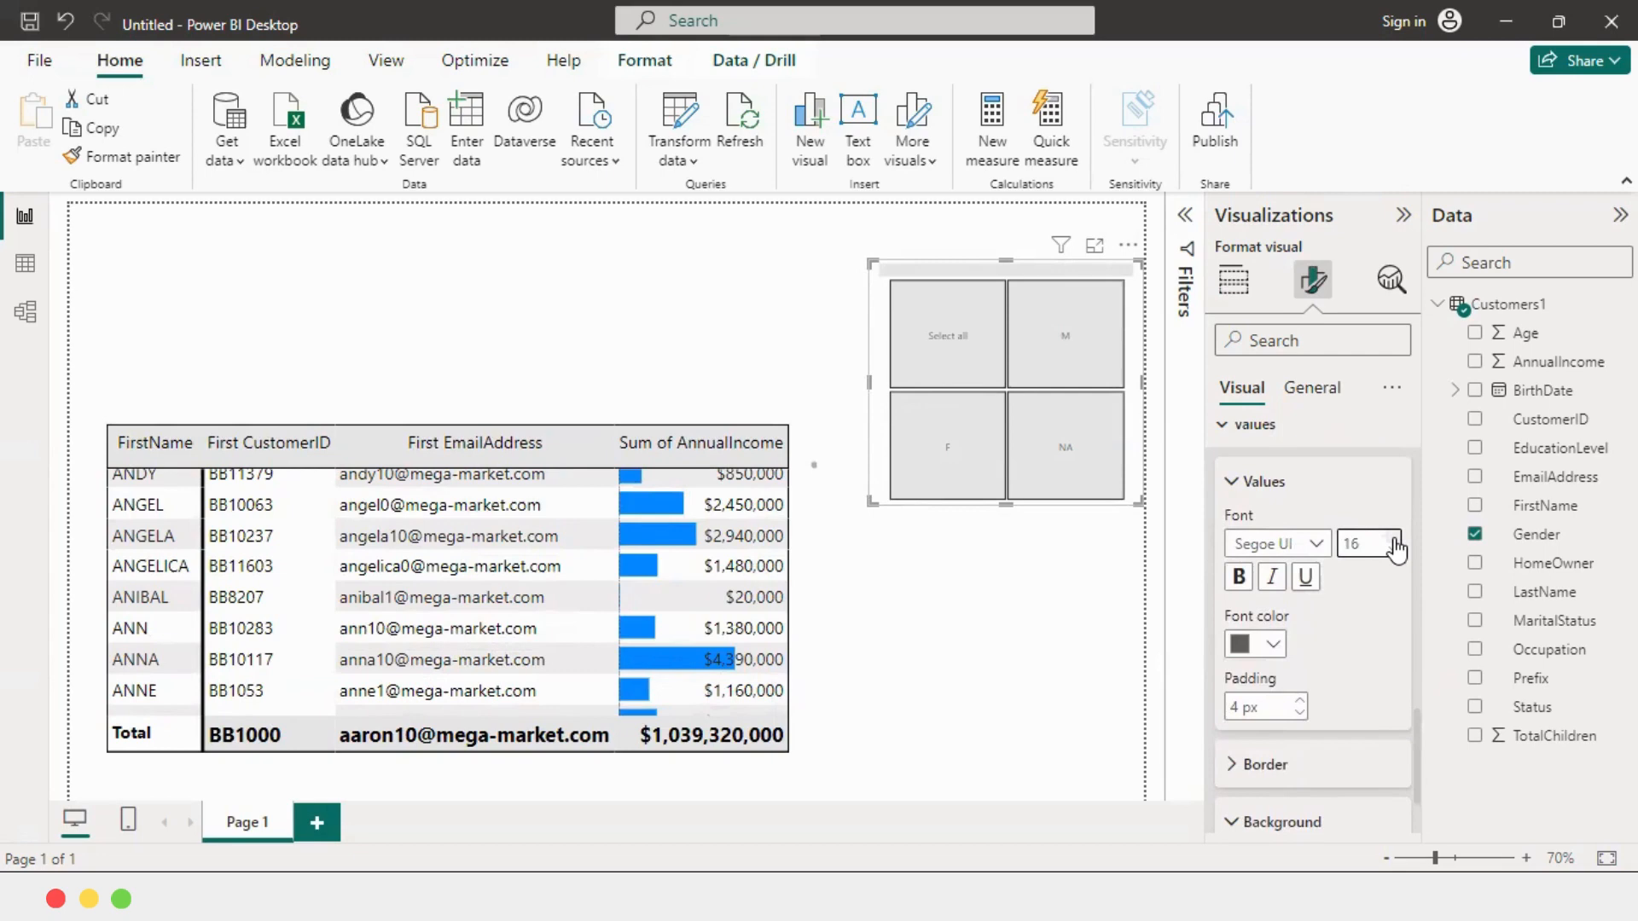
Examine the formatting options of the slicer's header and values, including the border options for the values.
scroll(1381, 546, "up", 3)
scroll(1360, 617, "down", 3)
scroll(1345, 593, "up", 14)
scroll(1339, 546, "down", 4)
scroll(1339, 546, "up", 5)
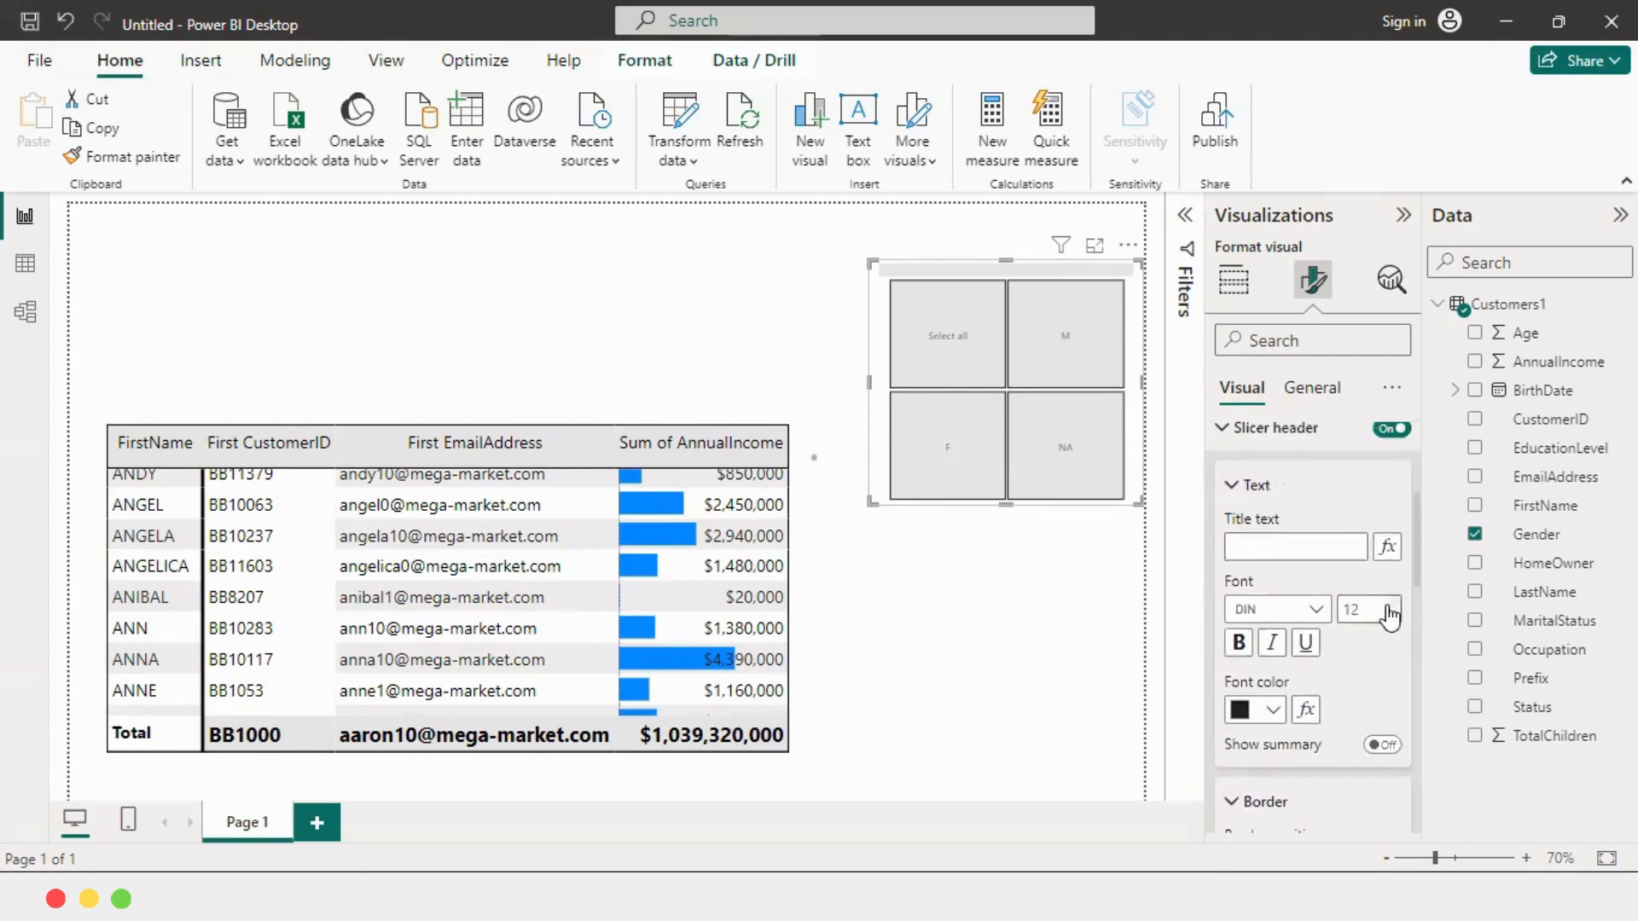
scroll(1368, 619, "down", 12)
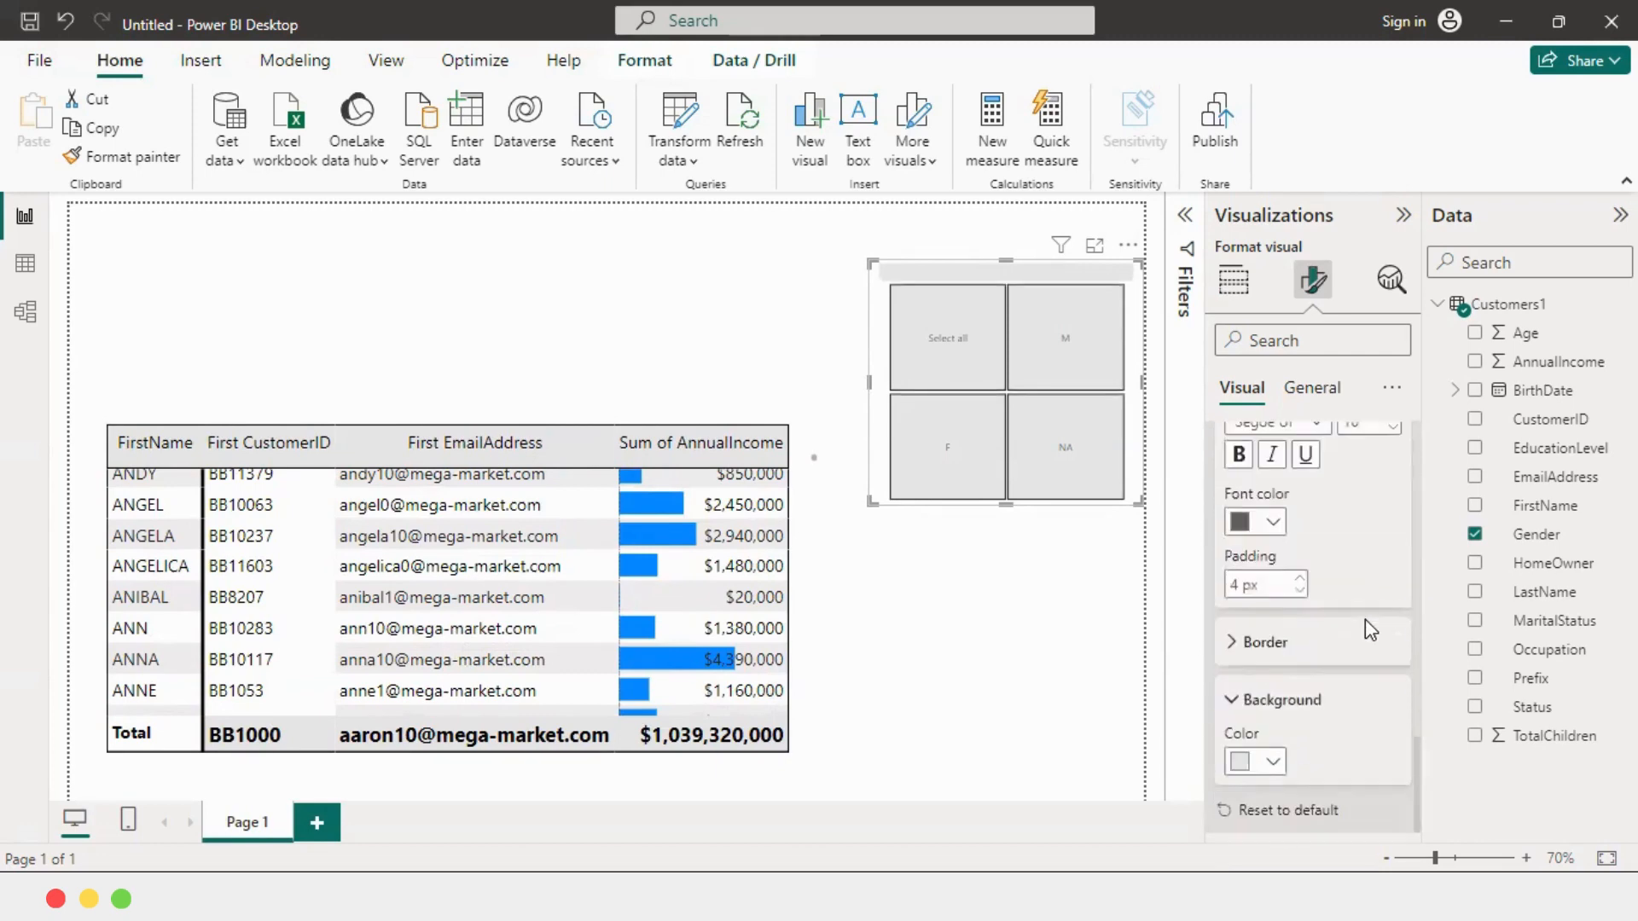
left_click(1260, 655)
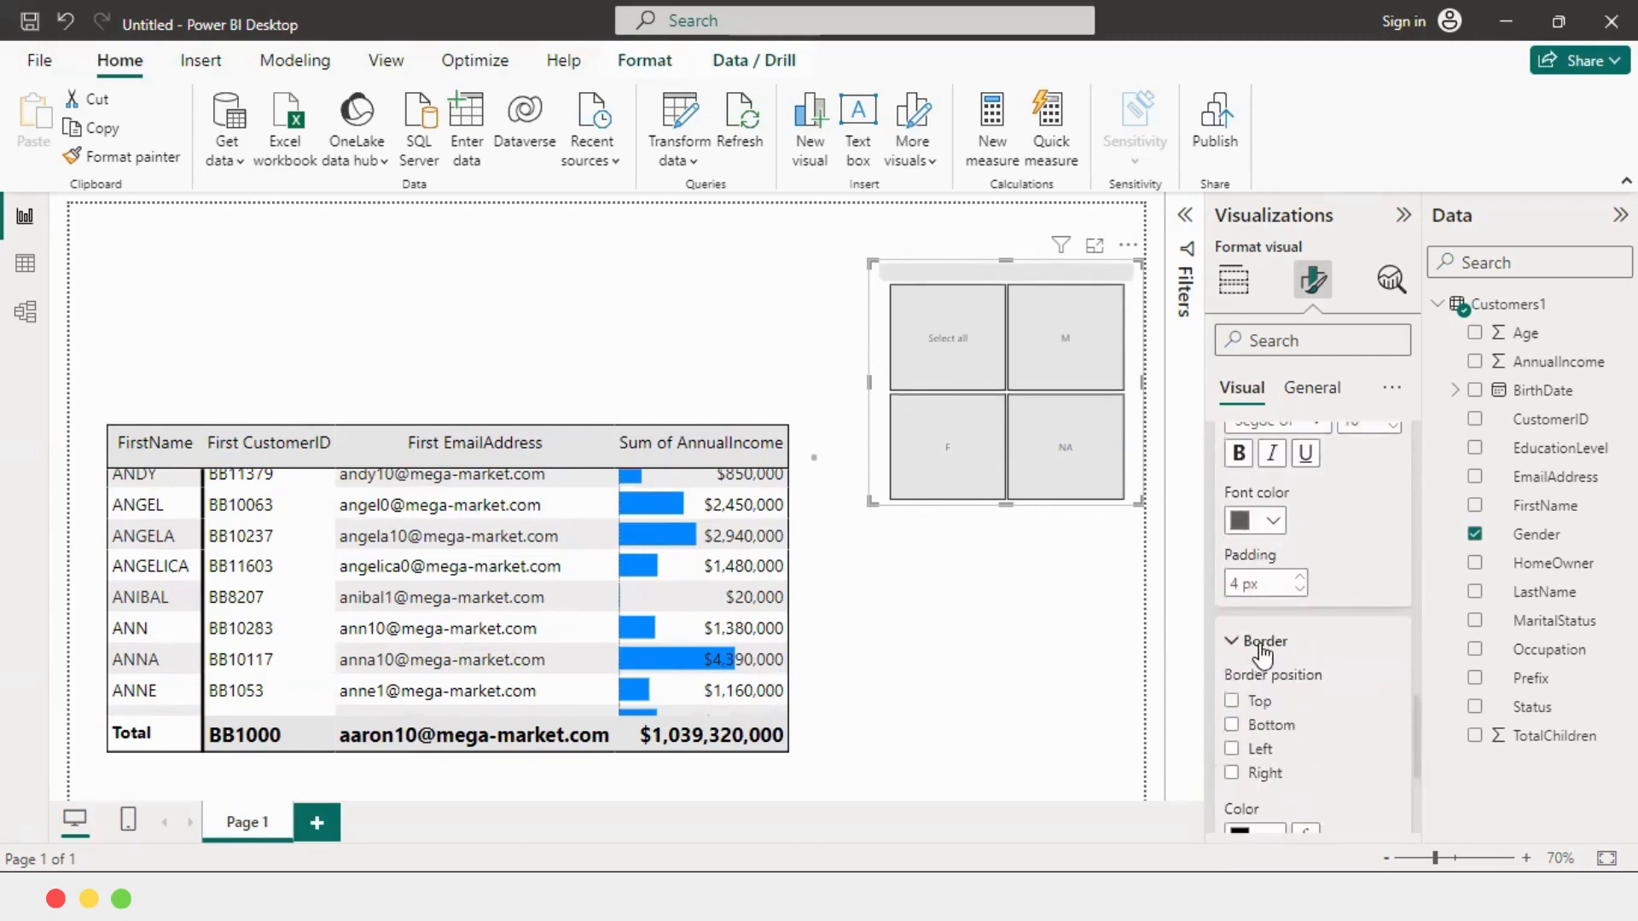
scroll(1263, 580, "up", 3)
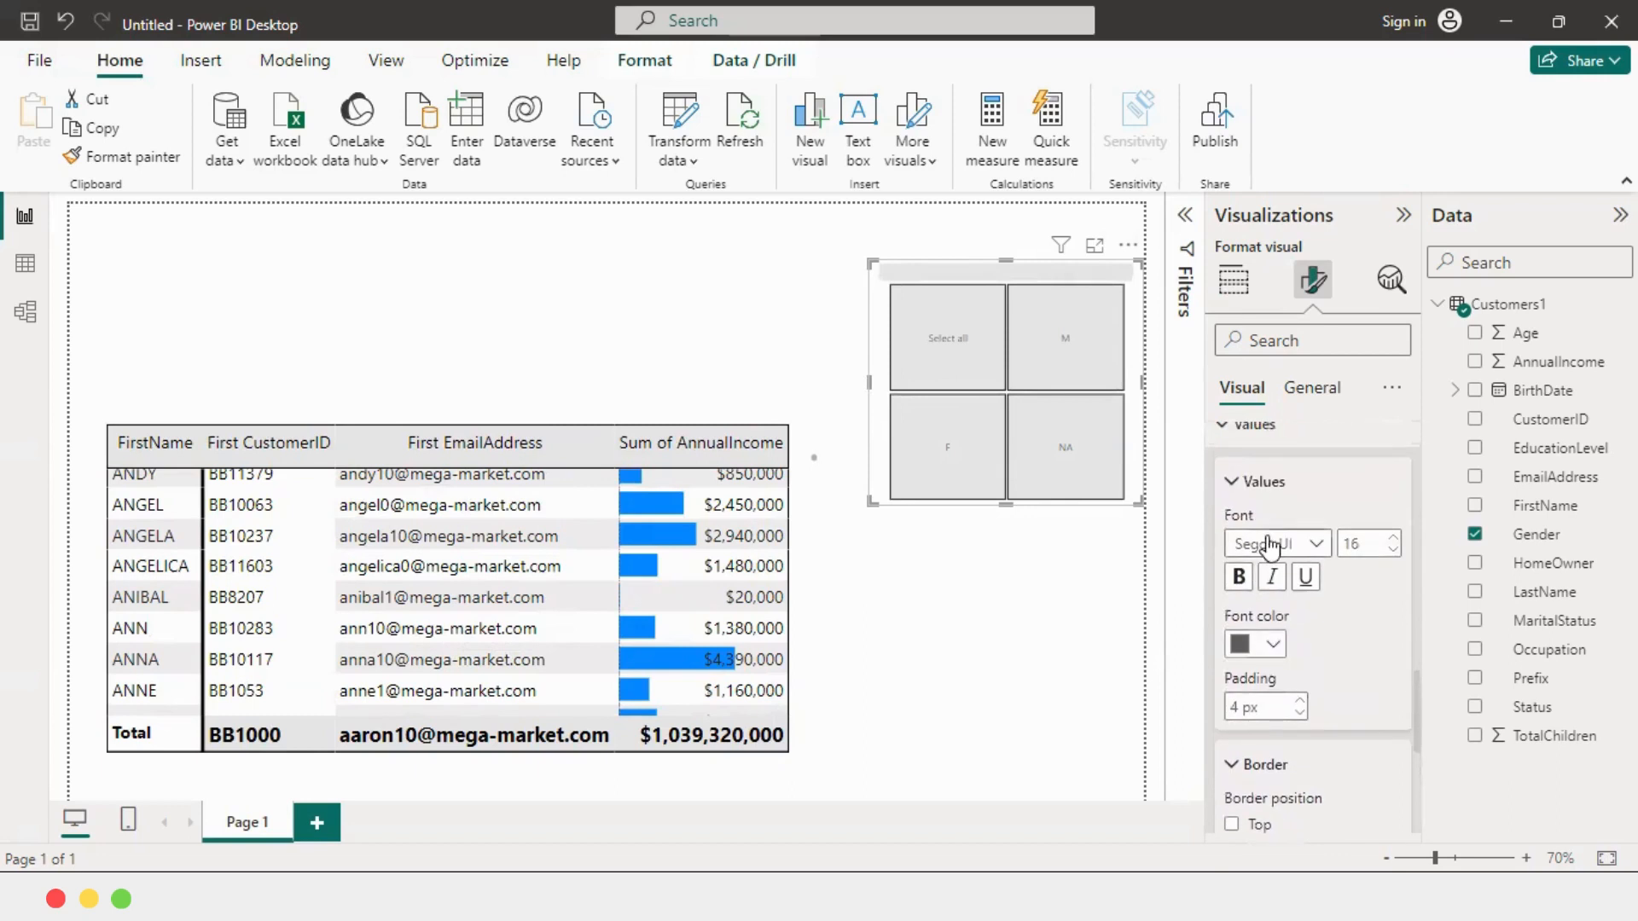
Set the slicer values' font color to black and their font size to 13.
left_click(1272, 646)
left_click(1289, 266)
left_click(1393, 550)
left_click(1393, 550)
left_click(1392, 550)
Reshape the slicer to about 725 wide and 224 high above the matrix, and set its values' font size to 14.
left_click_drag(870, 504, 537, 420)
left_click_drag(578, 311, 530, 262)
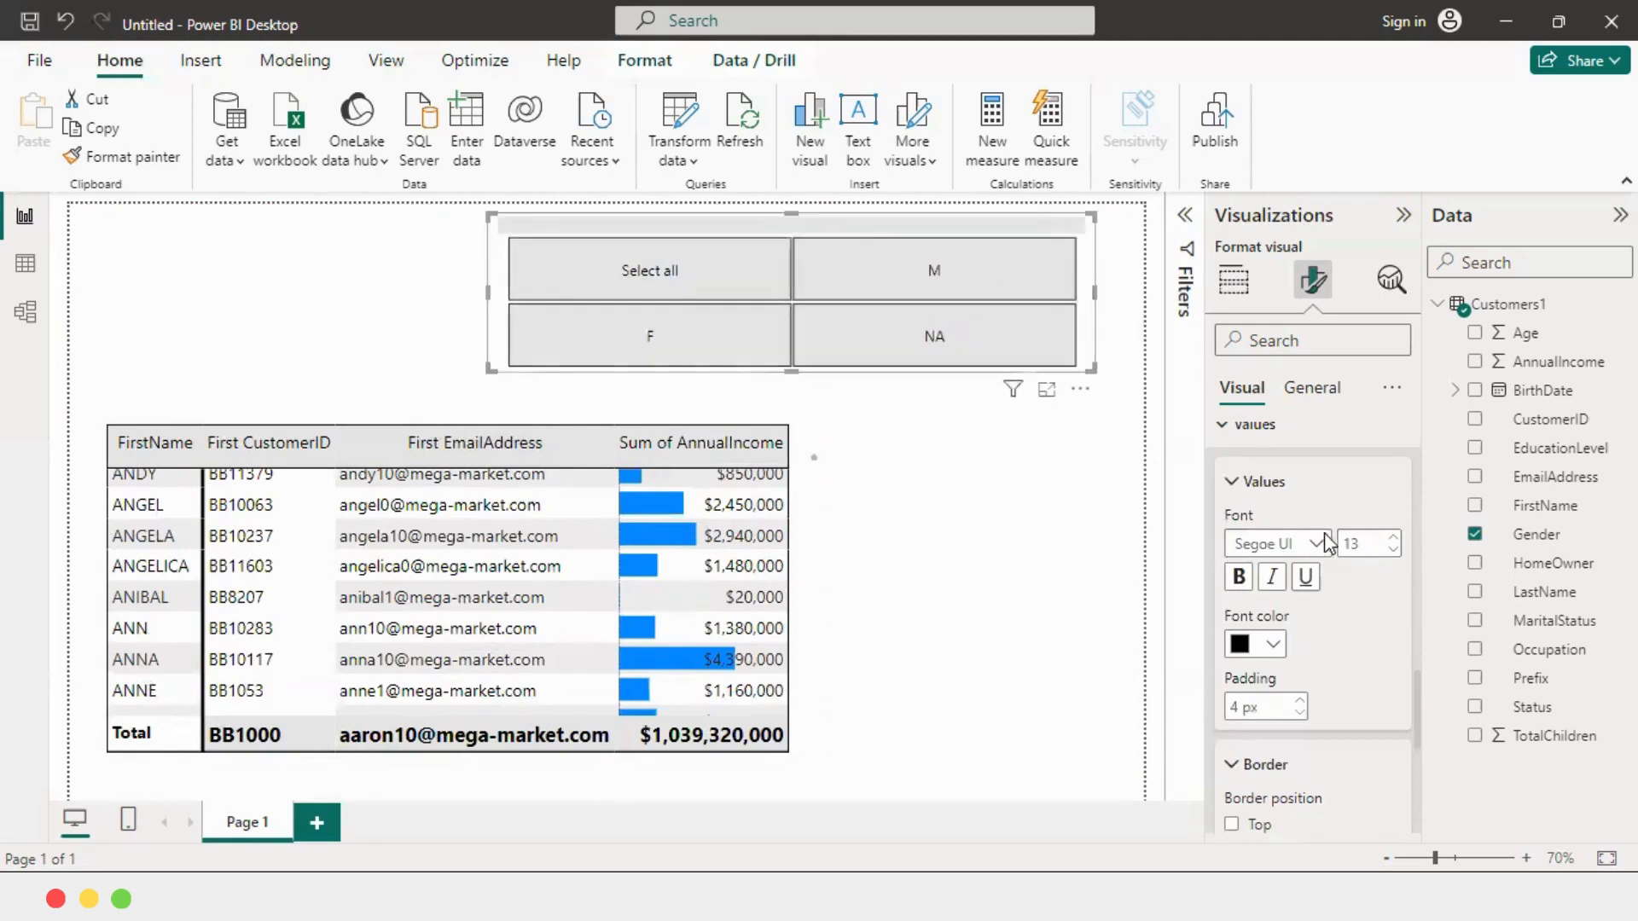
left_click(1392, 538)
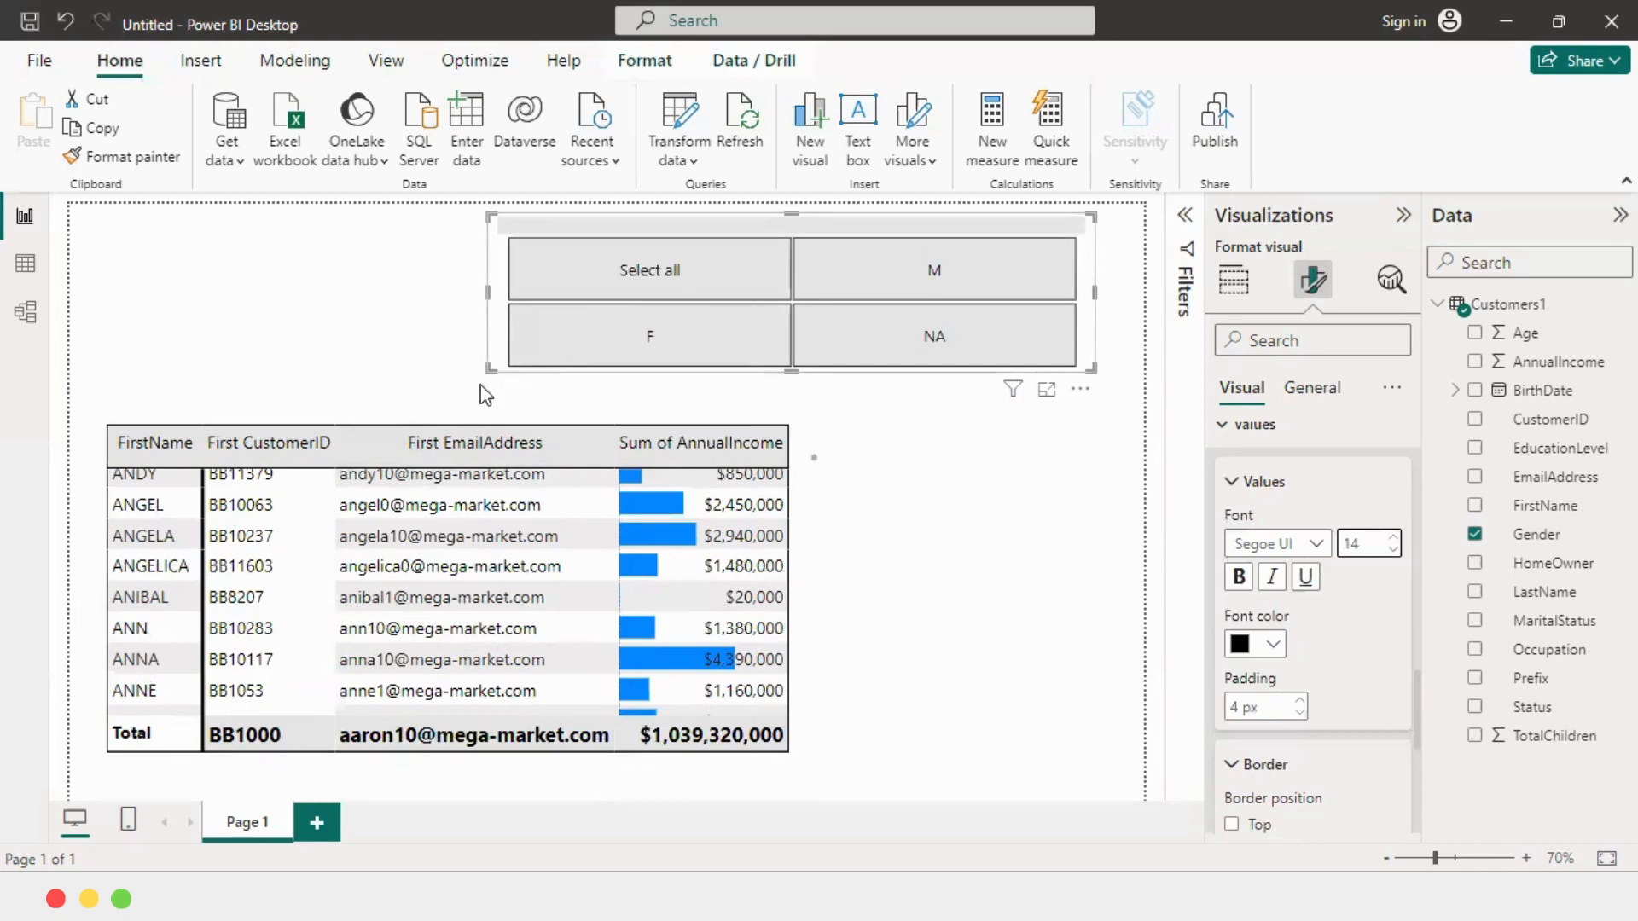
left_click_drag(491, 373, 491, 397)
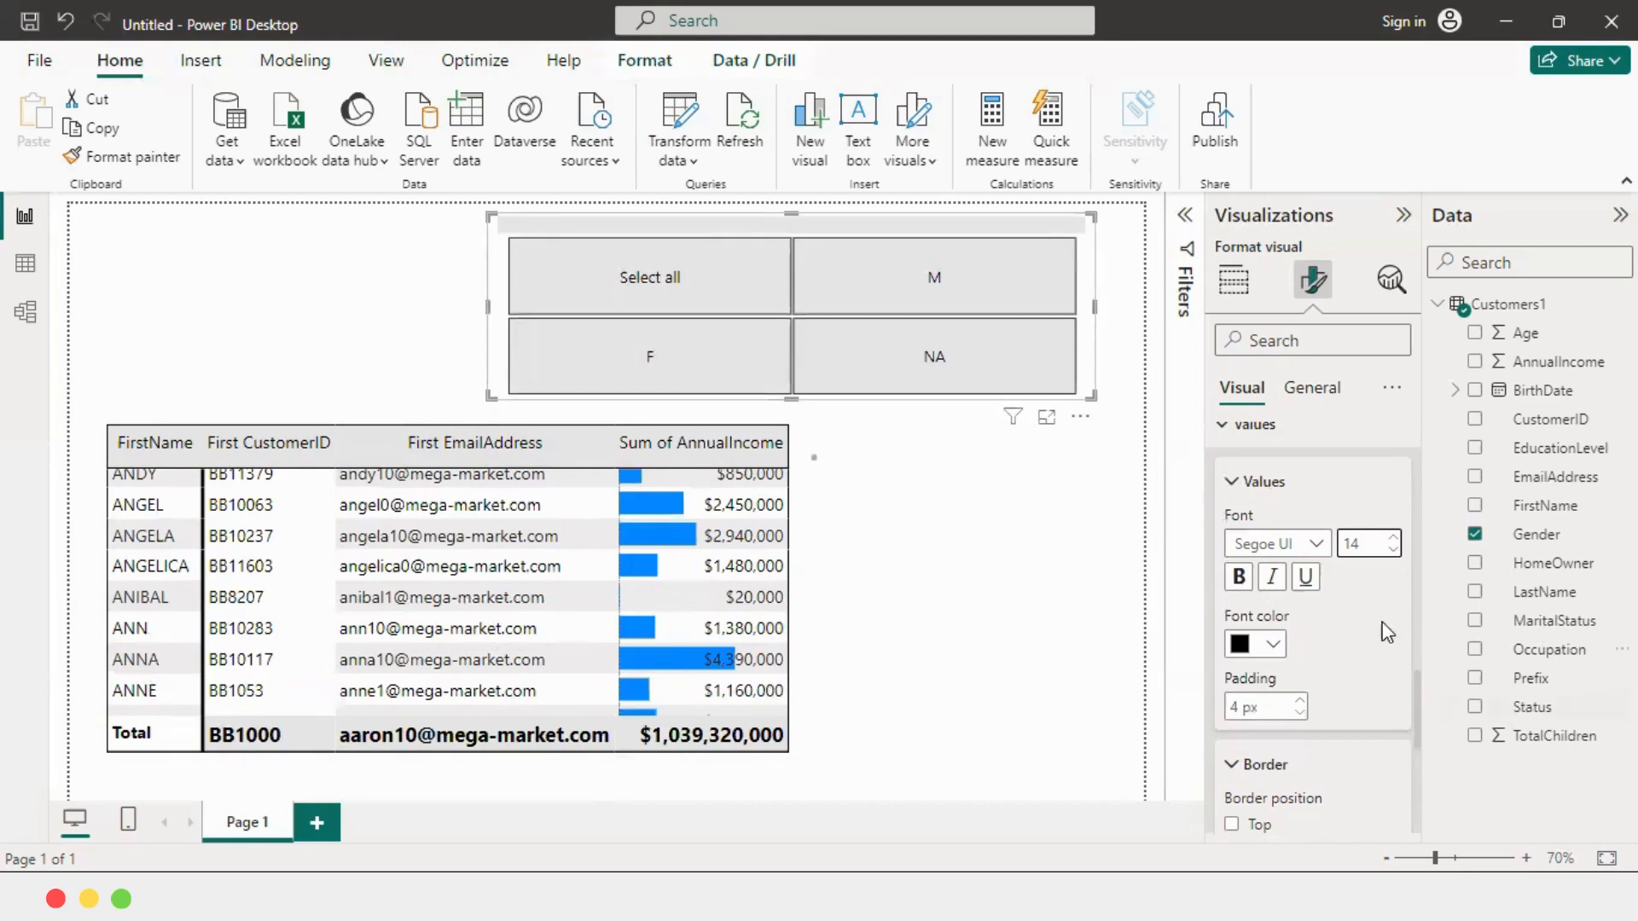
Increase the padding of the slicer's values.
scroll(1345, 631, "down", 3)
scroll(1338, 617, "down", 1)
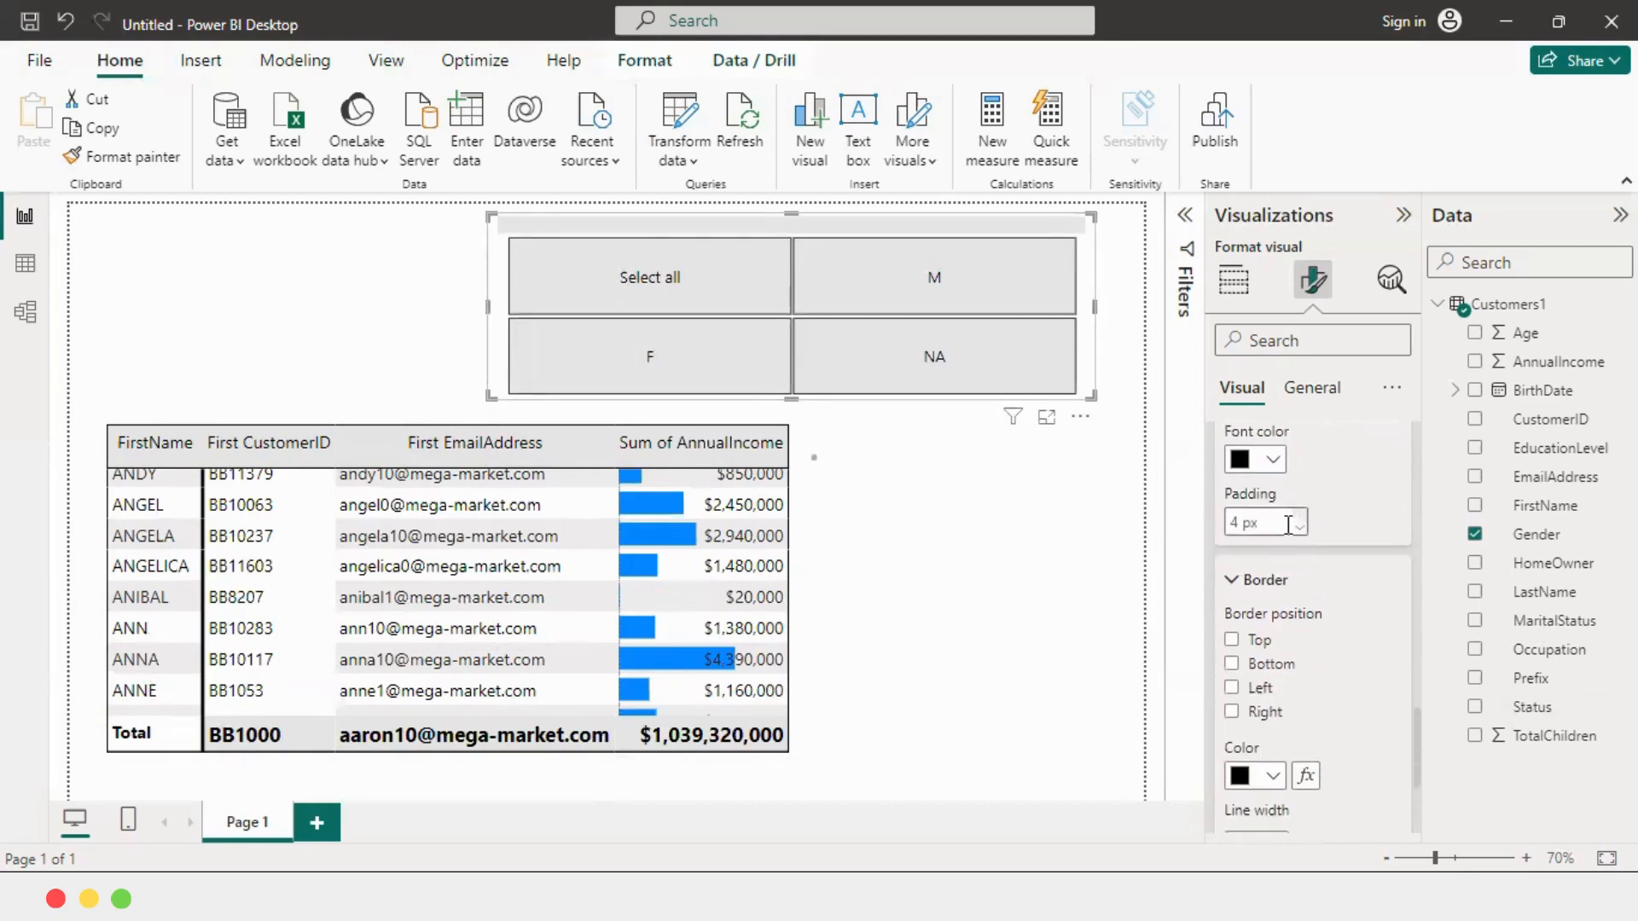
left_click(1298, 516)
scroll(1311, 604, "down", 2)
scroll(1236, 531, "down", 1)
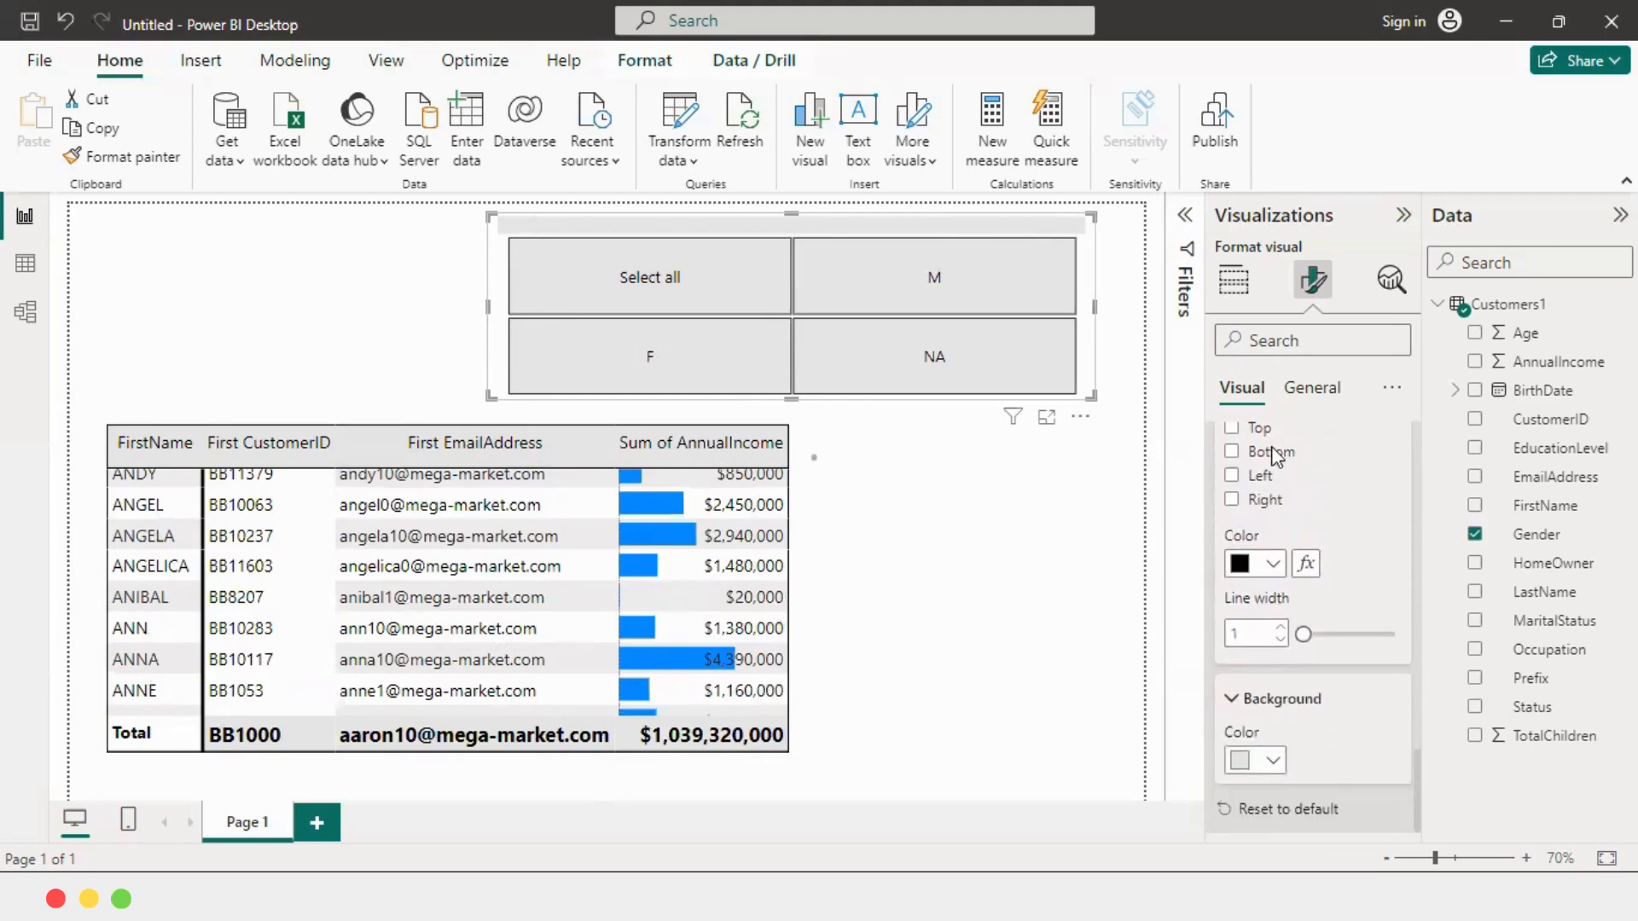
Set the slicer visual's background effect to black with 74% transparency.
left_click(1305, 386)
left_click(1271, 446)
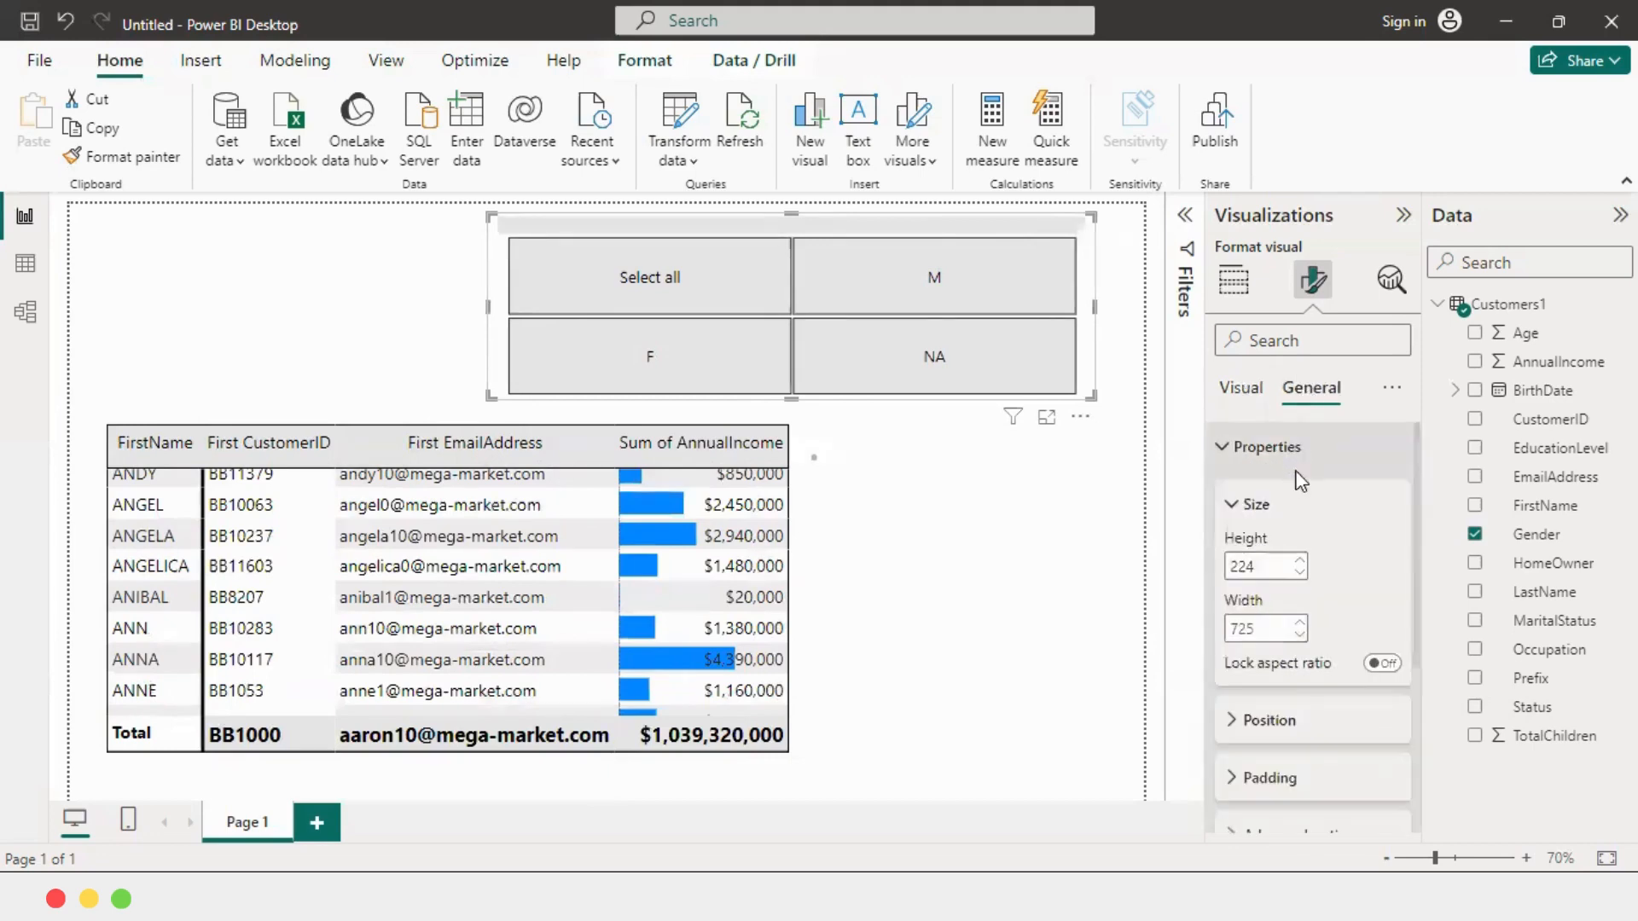
scroll(1280, 512, "down", 3)
left_click(1282, 712)
scroll(1297, 695, "down", 3)
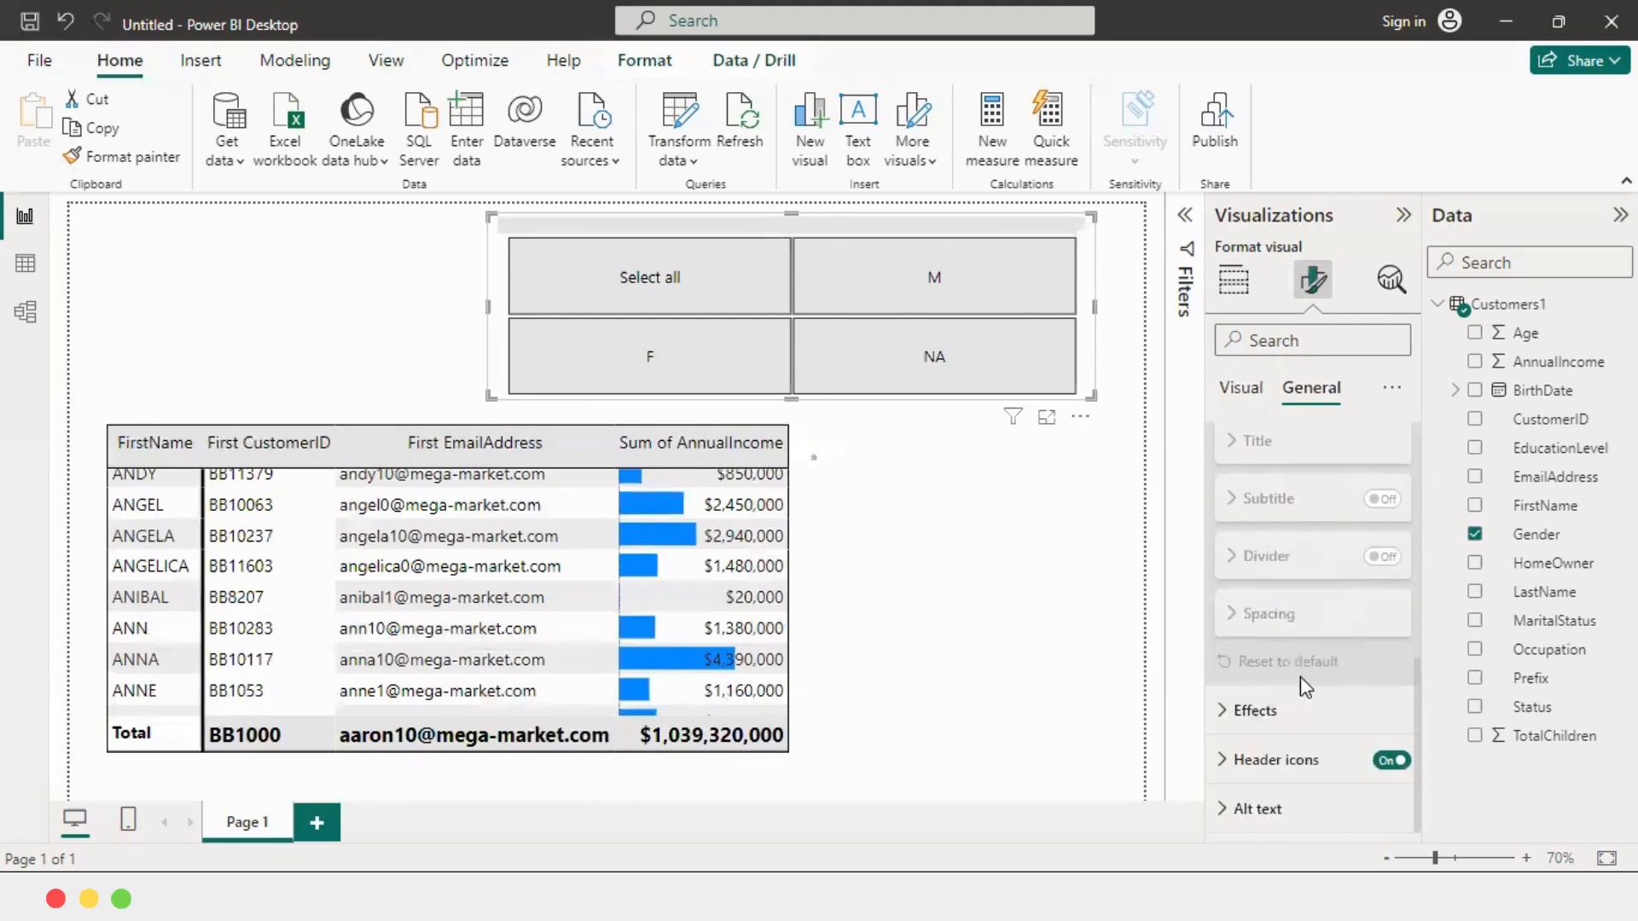
left_click(1282, 712)
scroll(1322, 674, "down", 3)
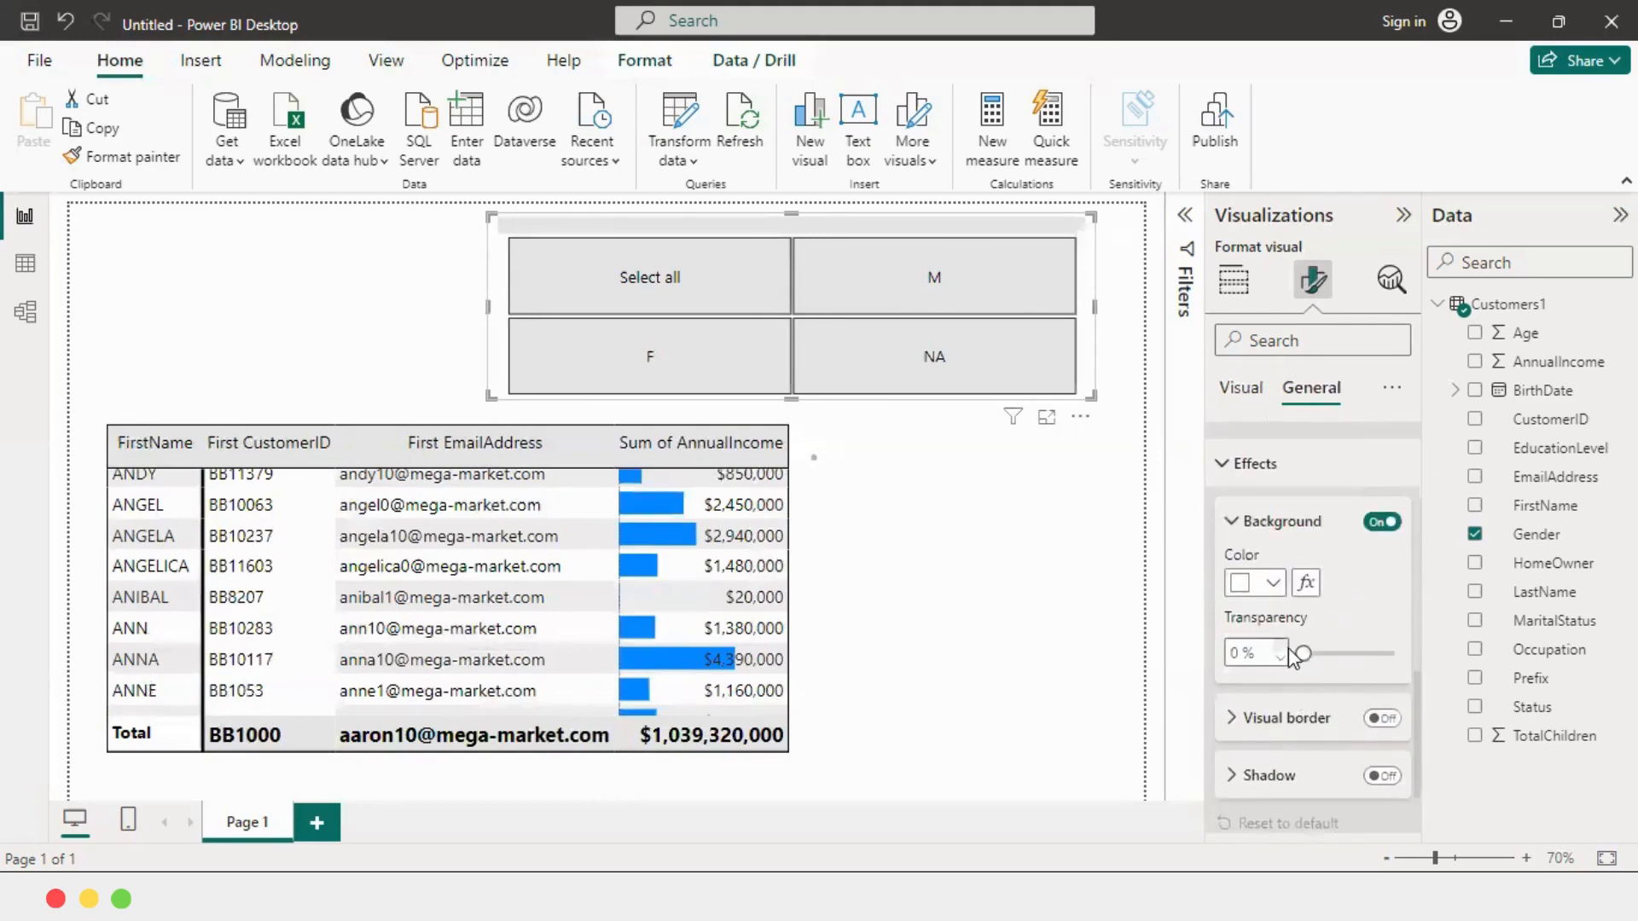
left_click_drag(1307, 646, 1369, 652)
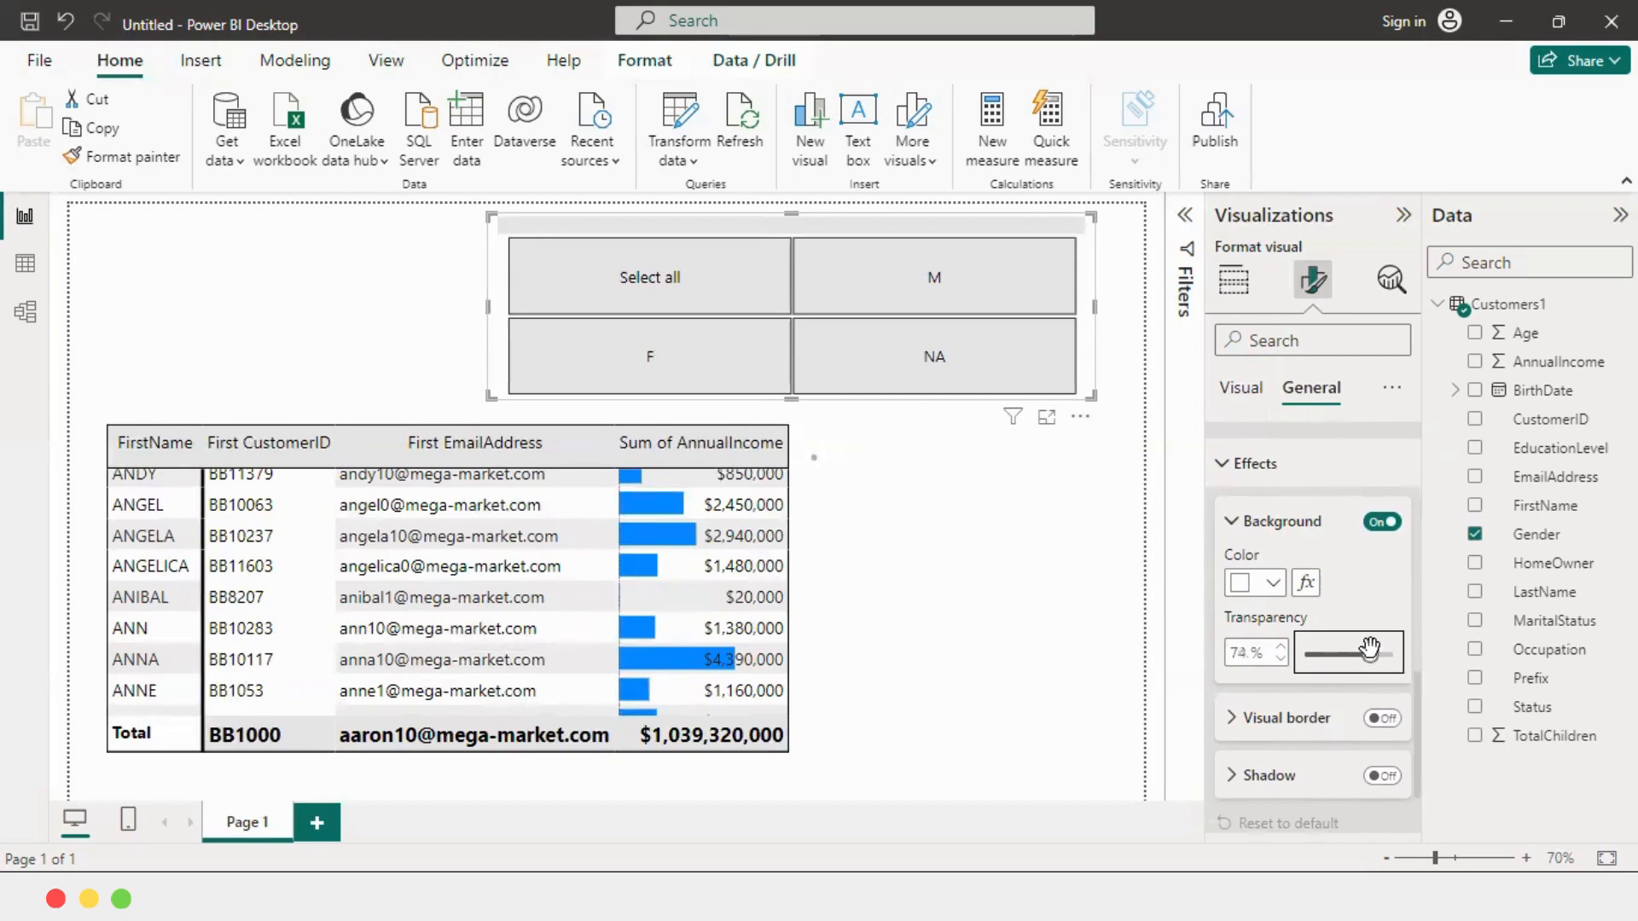
left_click(1255, 582)
left_click(1289, 204)
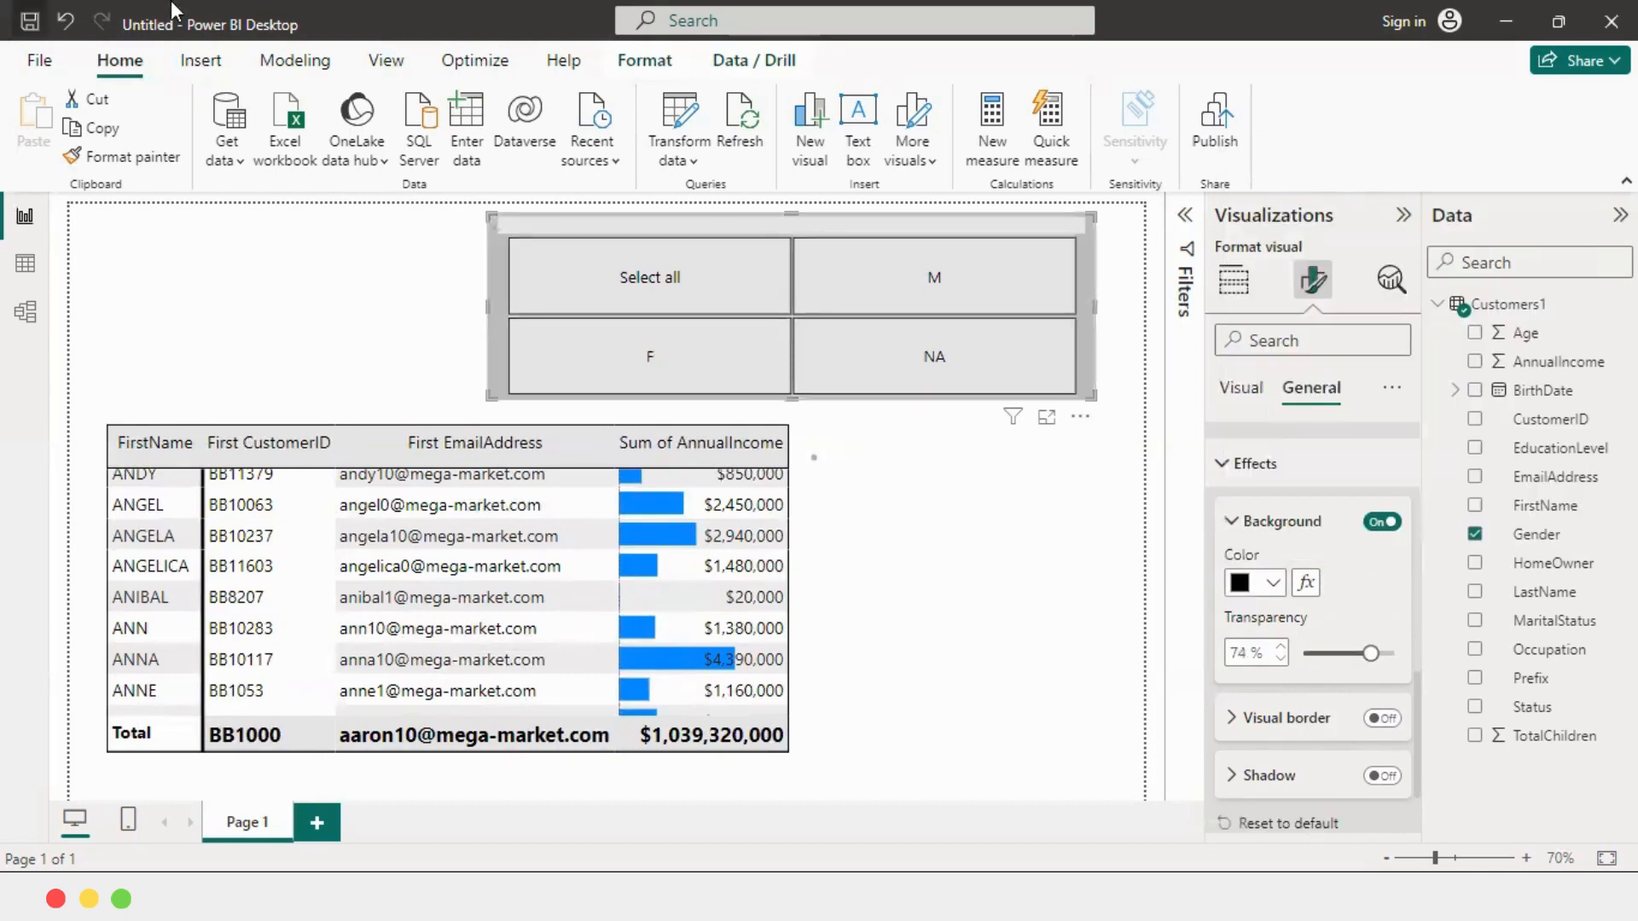
Turn on the visual border and the shadow for the slicer and deselect it.
scroll(1318, 652, "down", 2)
left_click(1382, 607)
left_click(1381, 664)
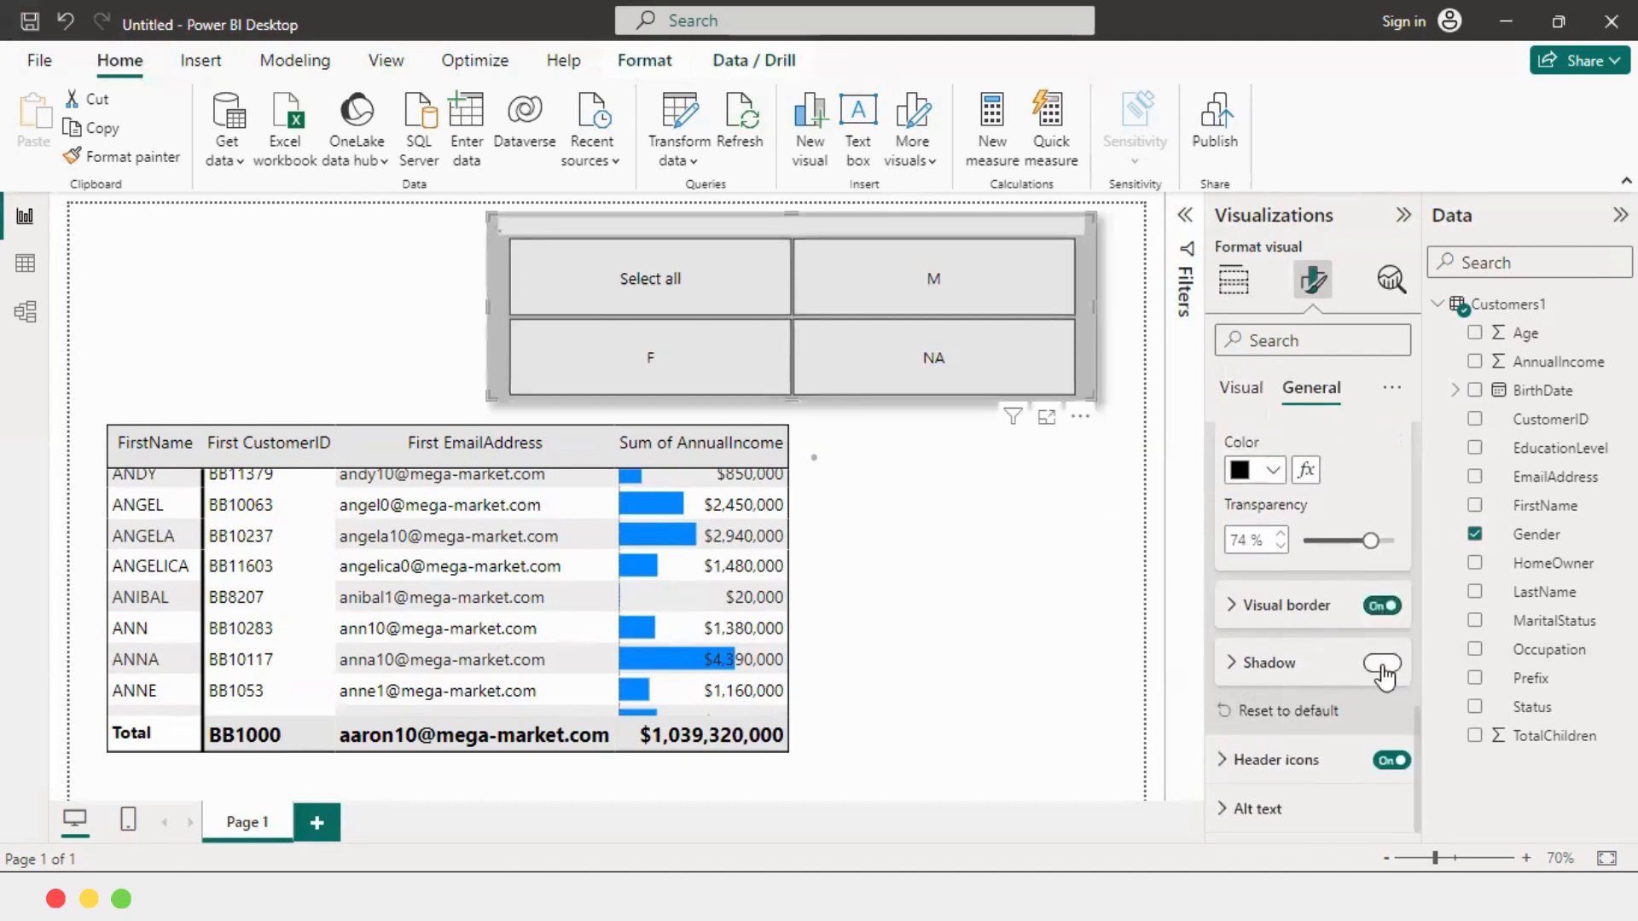
left_click(1046, 605)
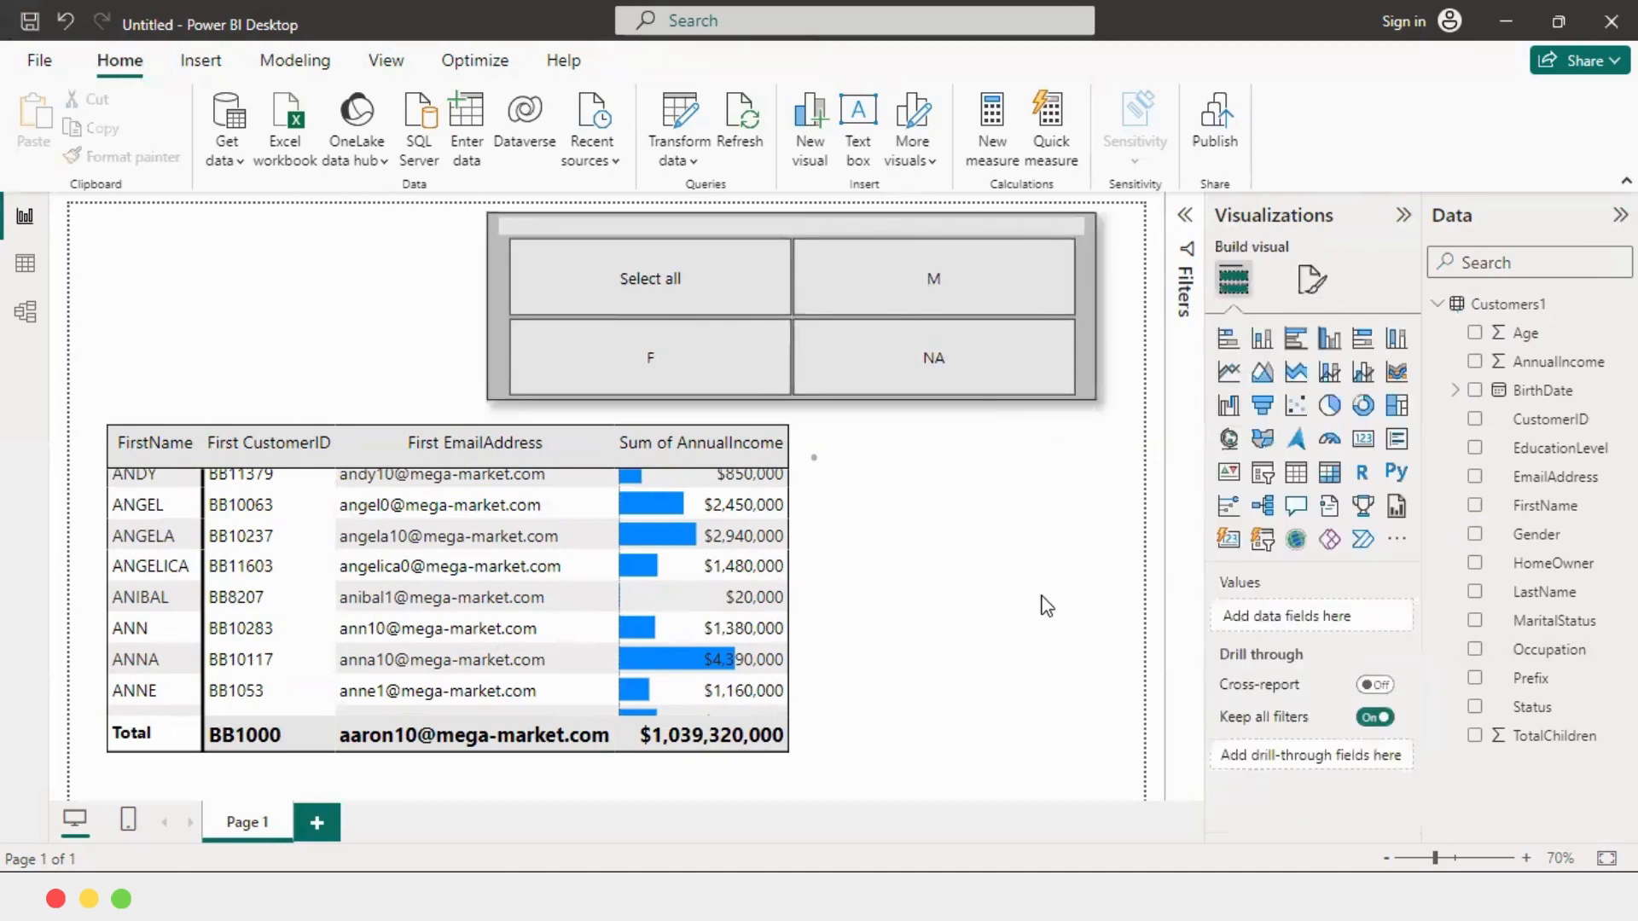
Resize the slicer into a compact single row of tiles and place it in the upper-right corner of the report page.
left_click(500, 268)
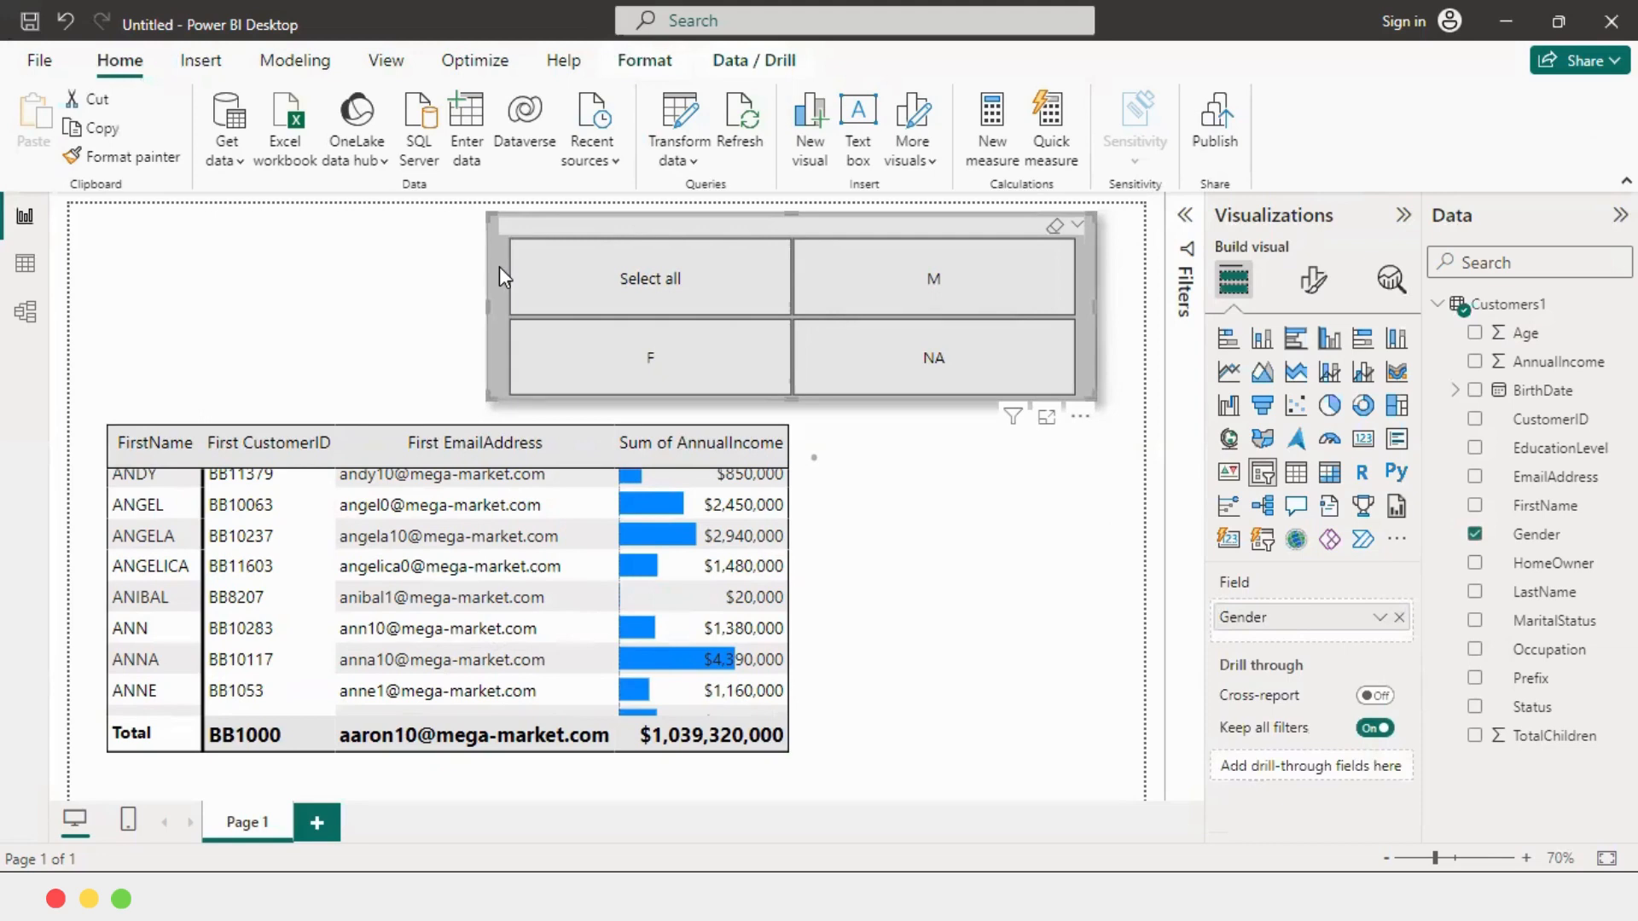
left_click_drag(499, 266, 321, 272)
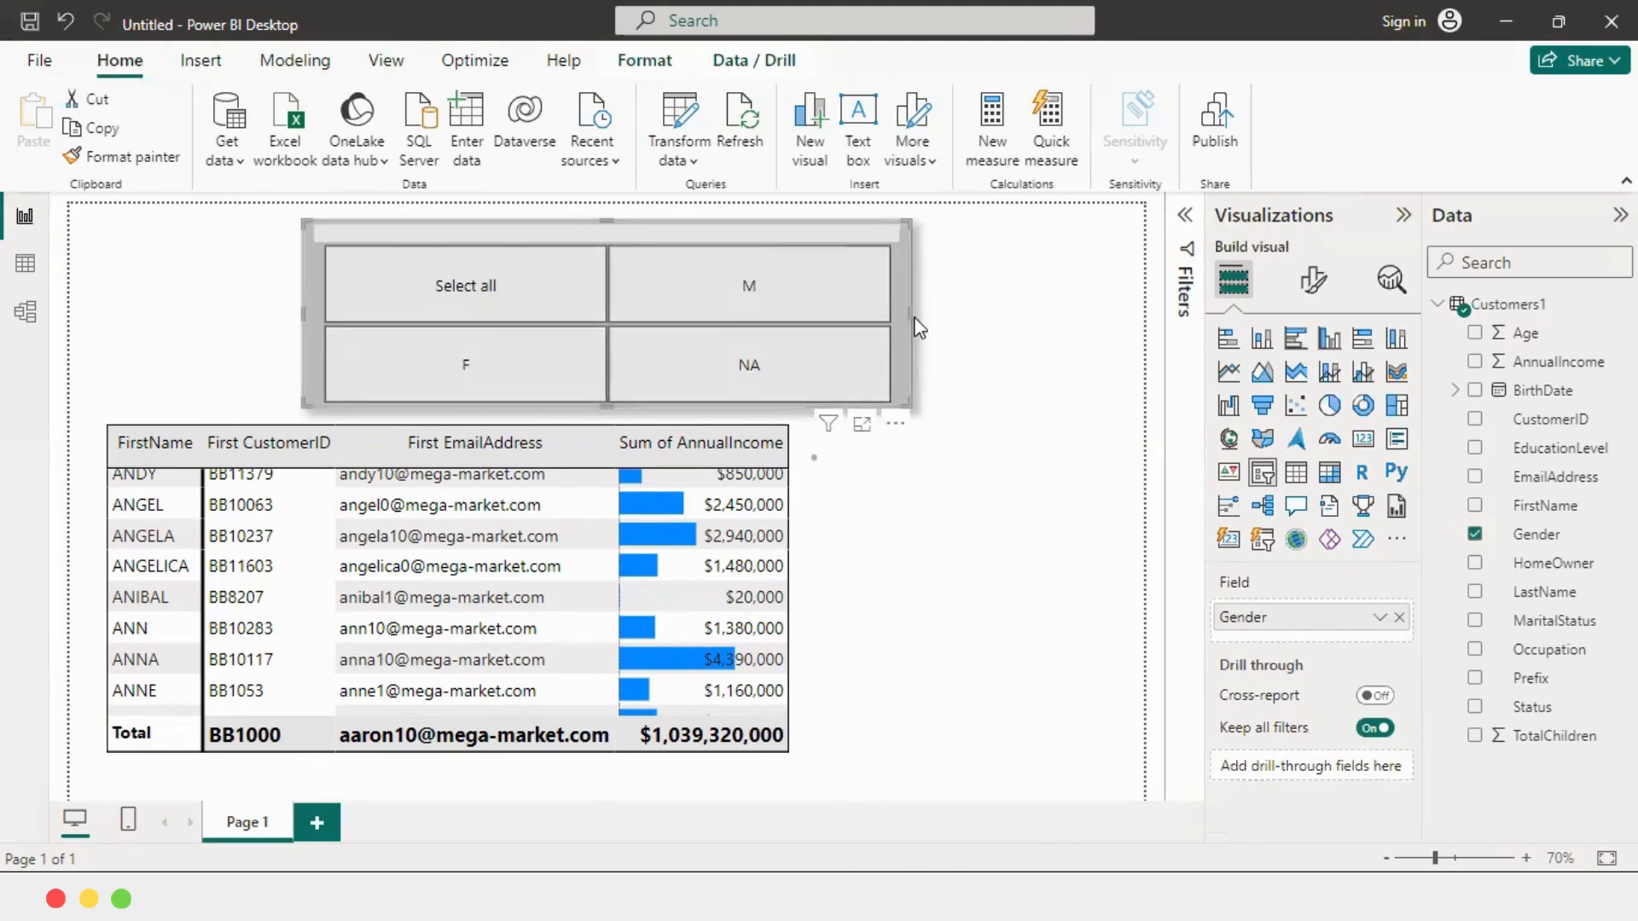
left_click_drag(906, 309, 1108, 305)
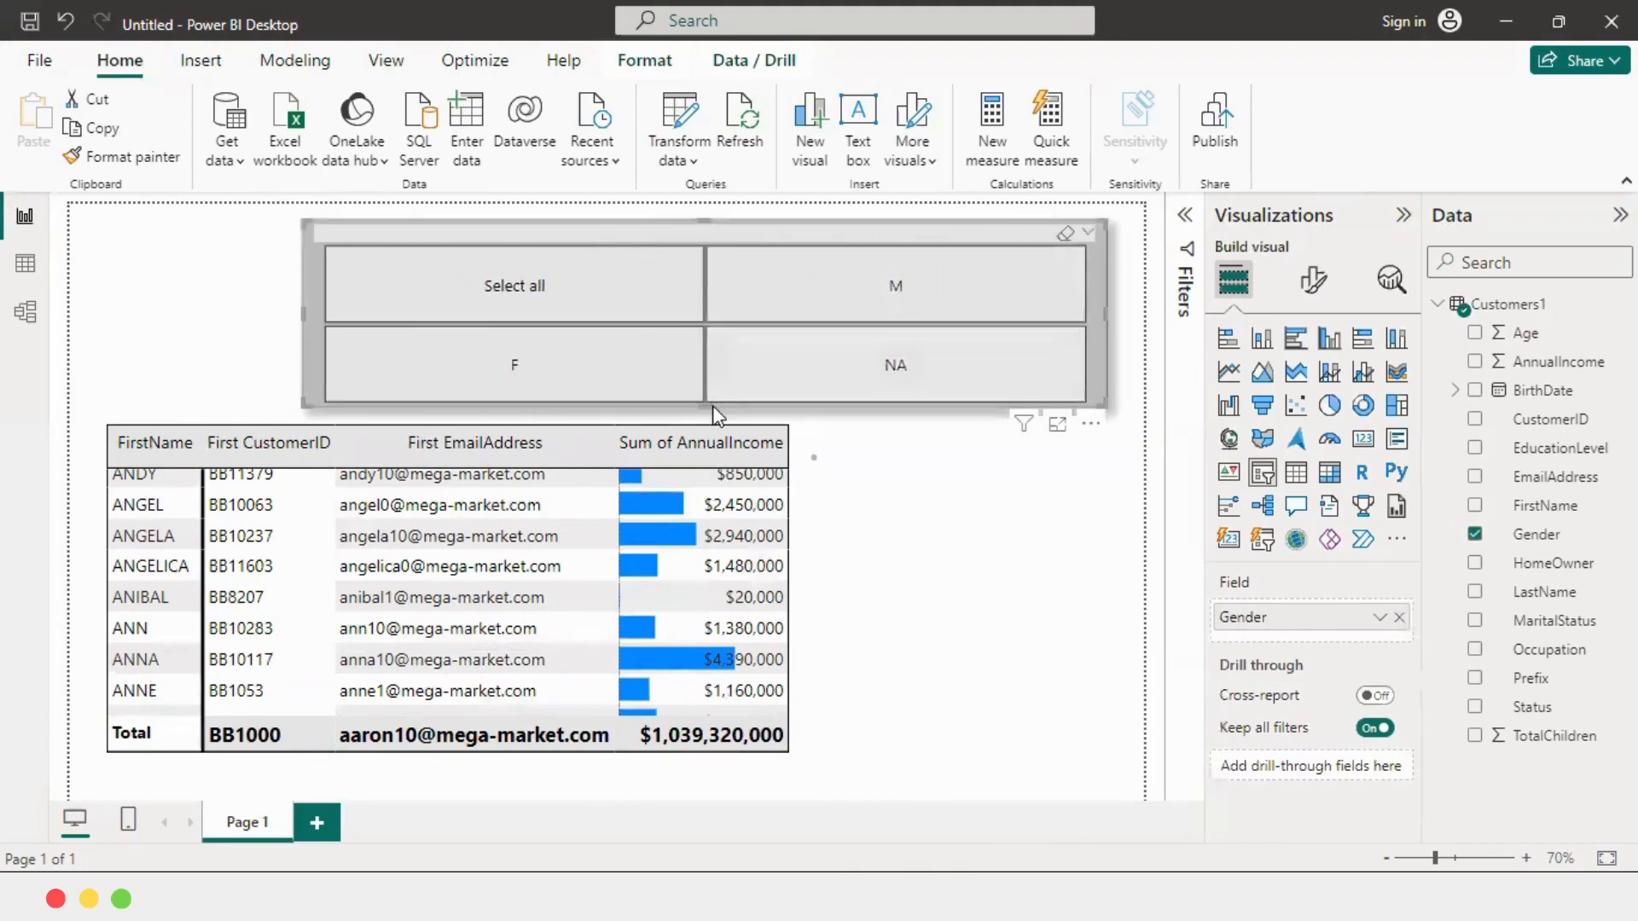
left_click_drag(703, 407, 720, 288)
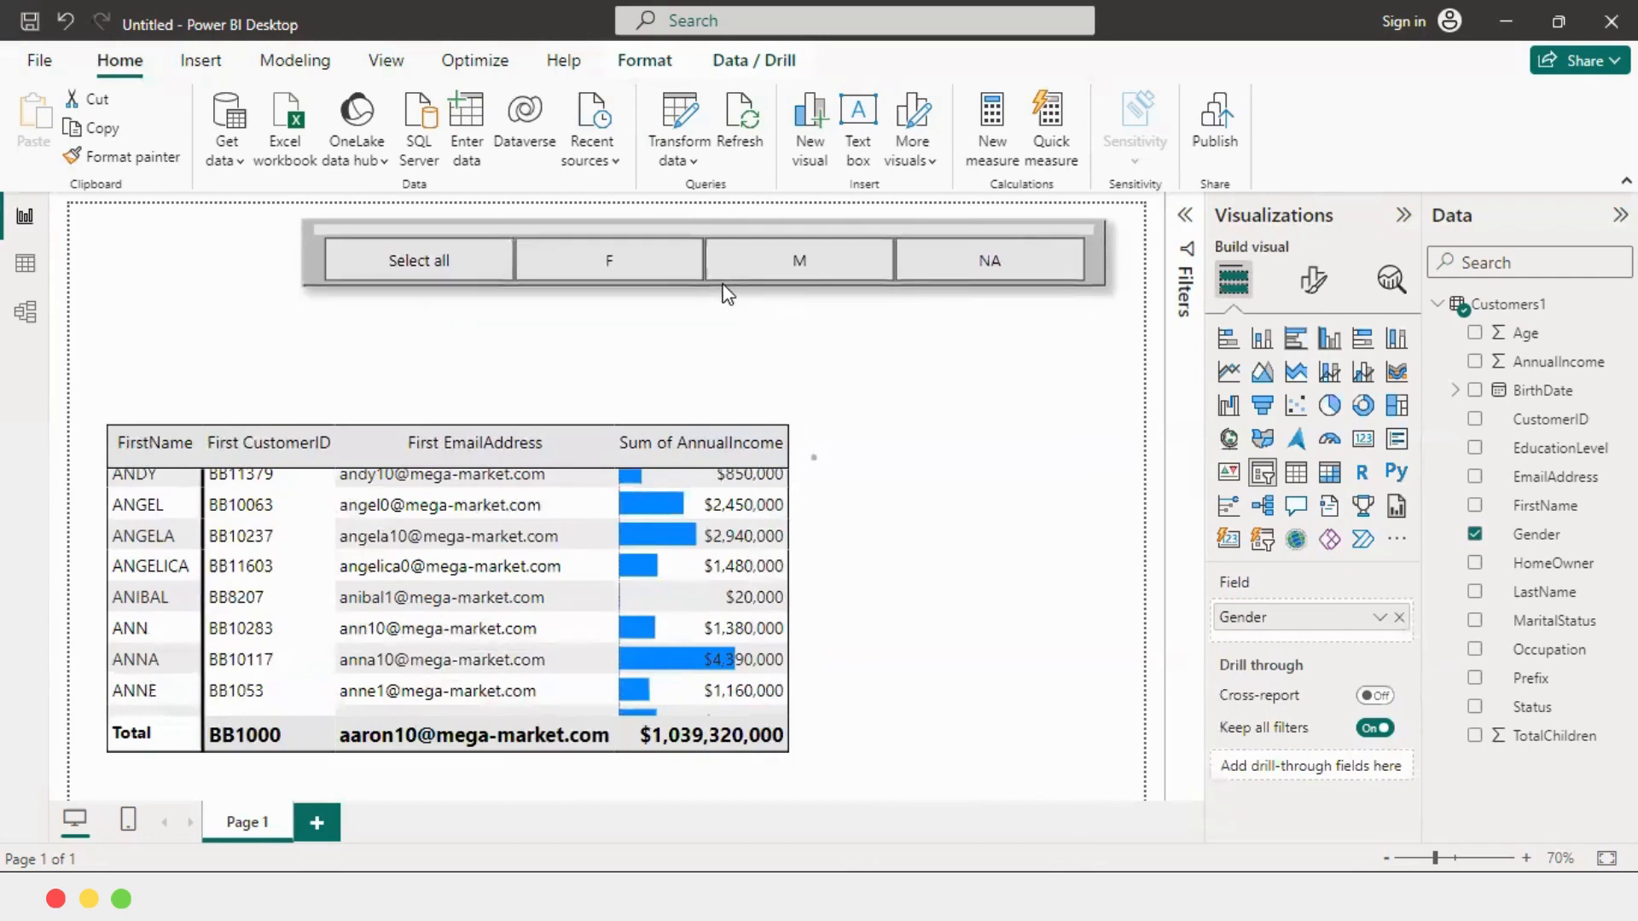
left_click_drag(1048, 244, 700, 220)
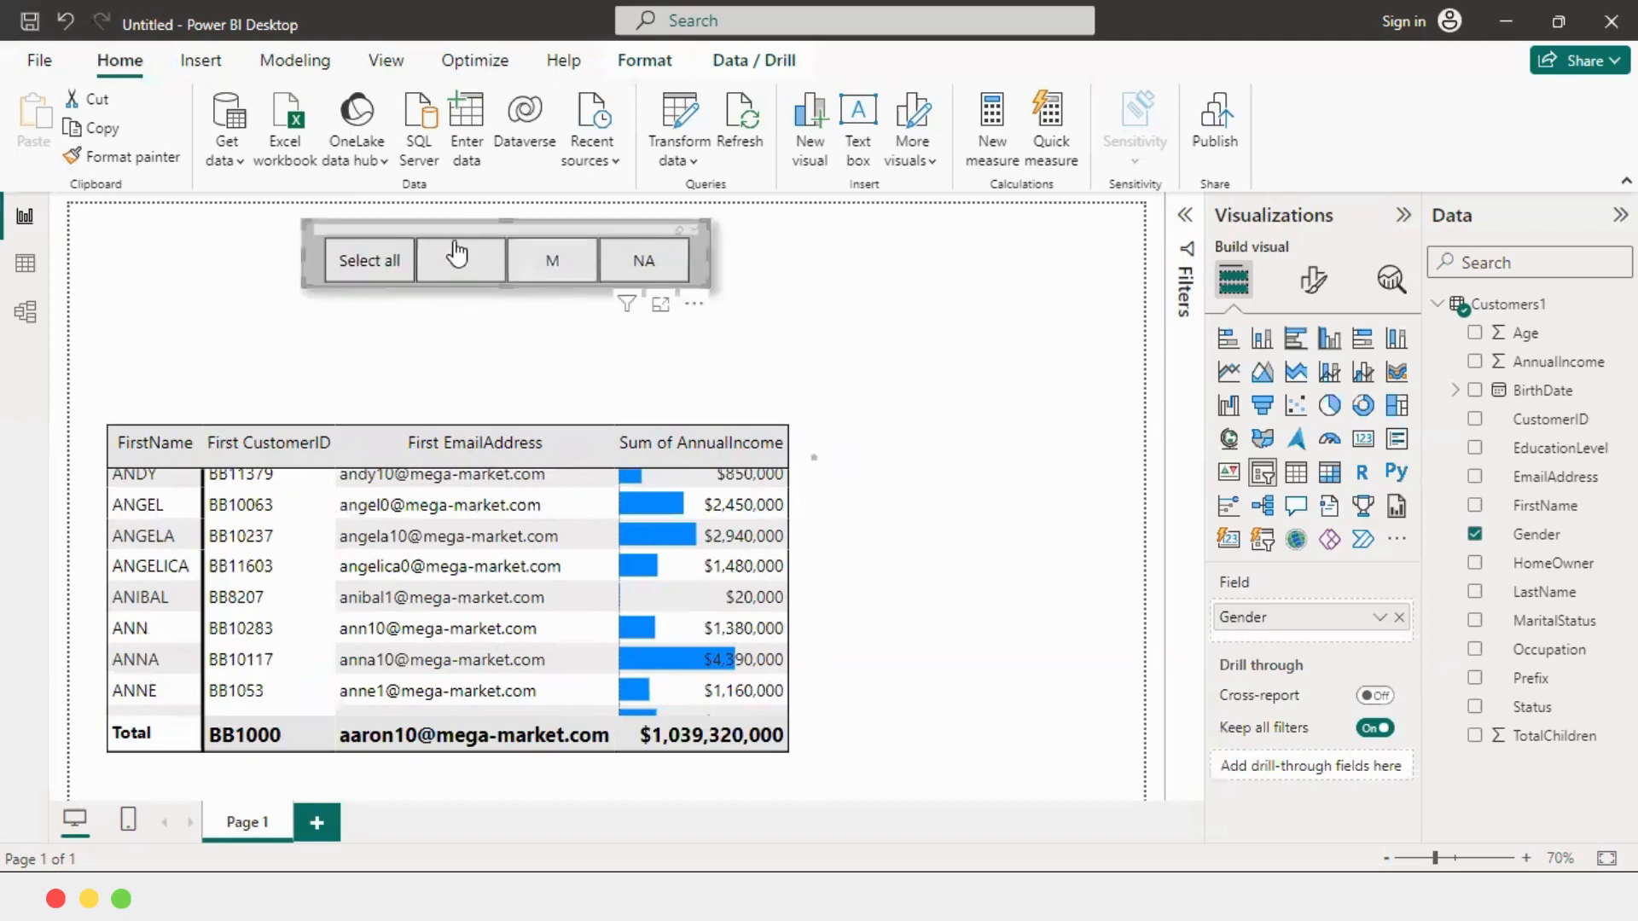
left_click_drag(458, 235, 866, 229)
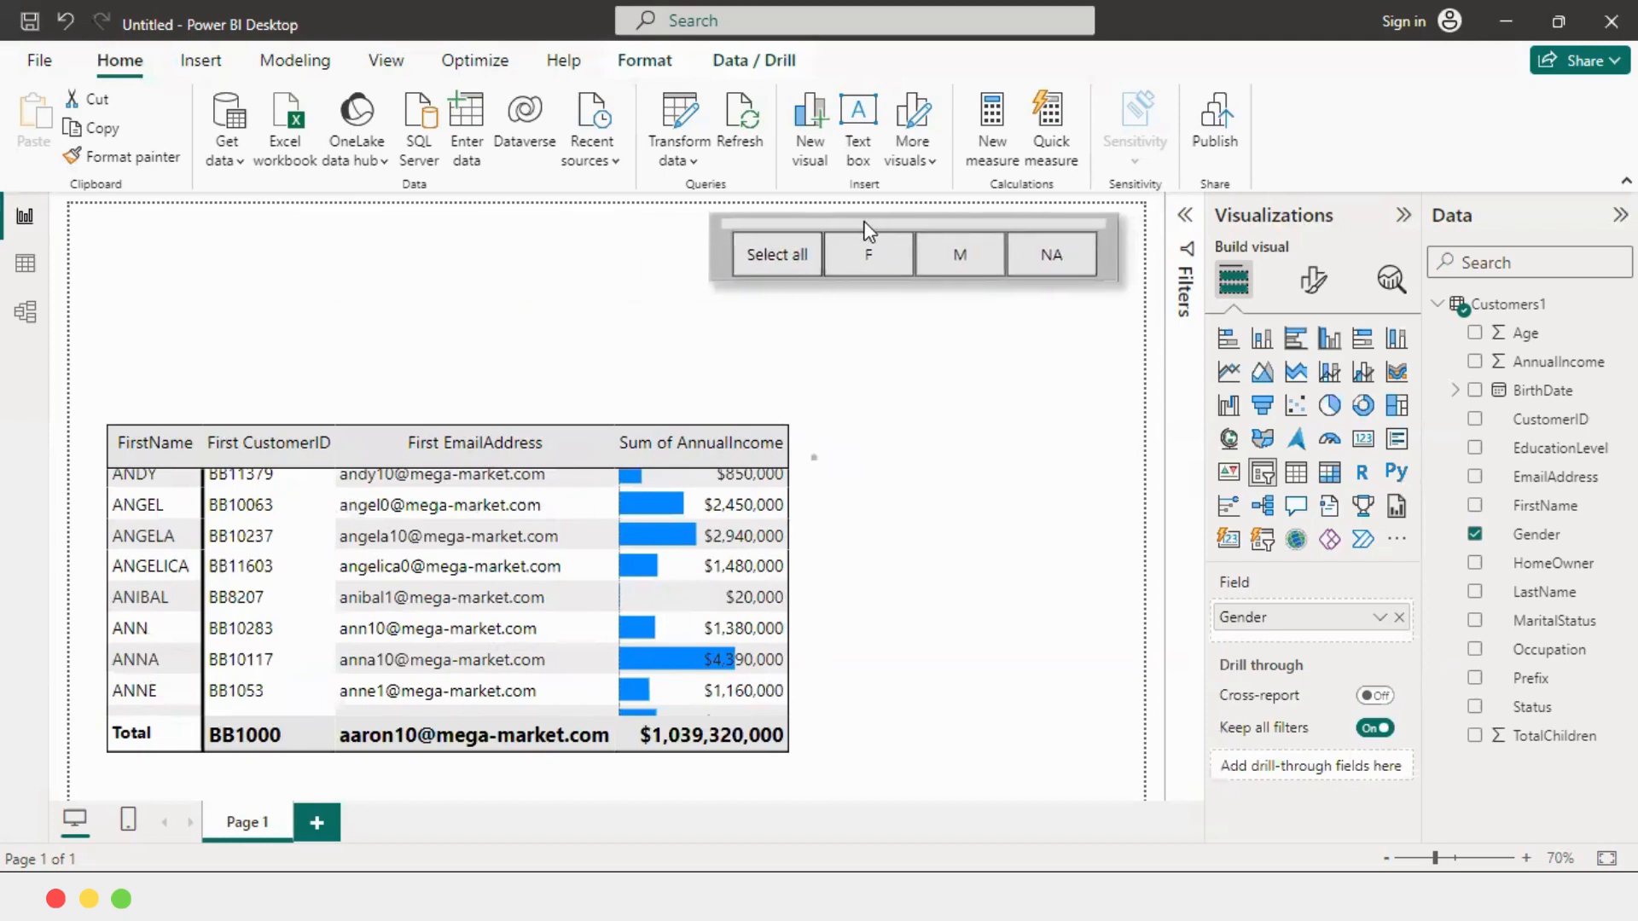
left_click(908, 410)
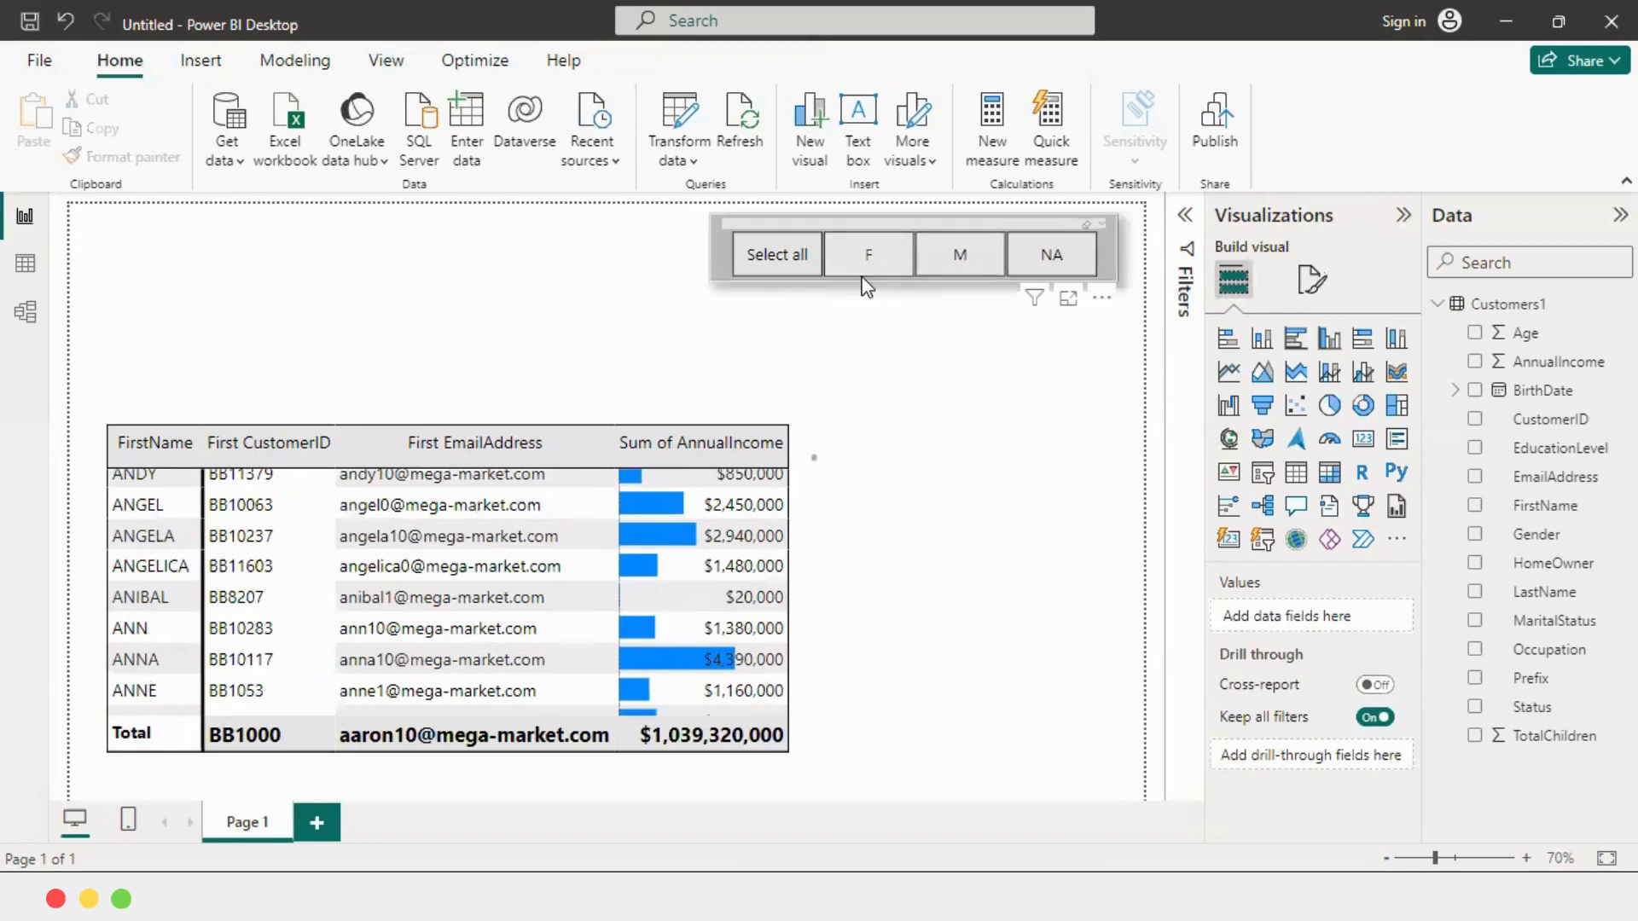
Test the slicer on the matrix with F, M and NA in turn, select all values, and clear the selection.
left_click(885, 266)
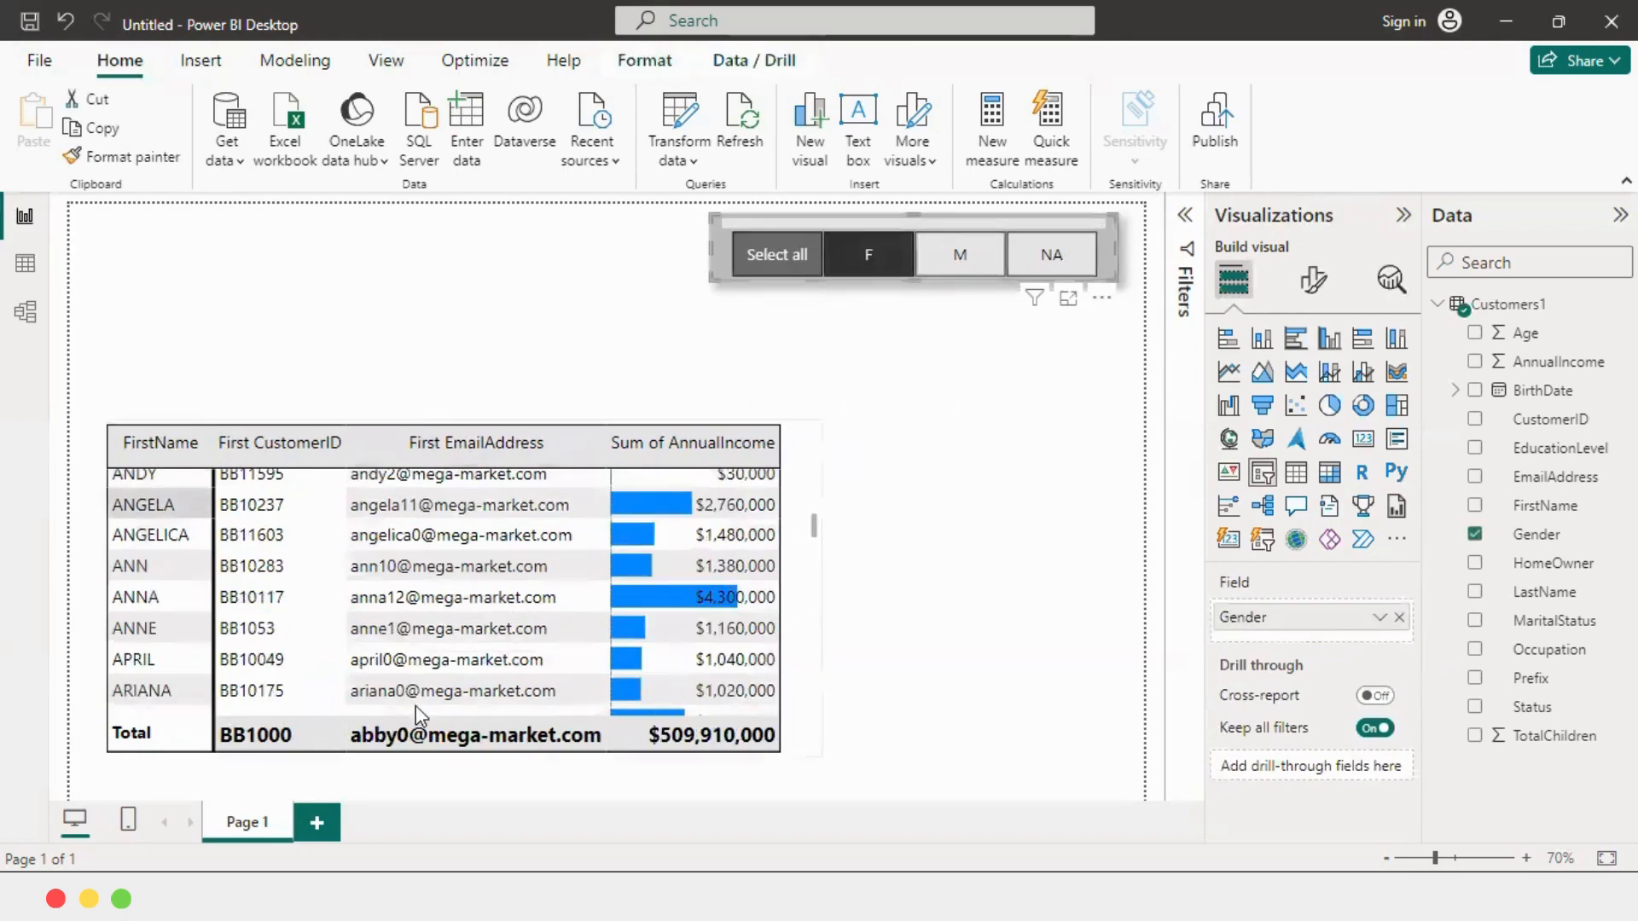
left_click(976, 269)
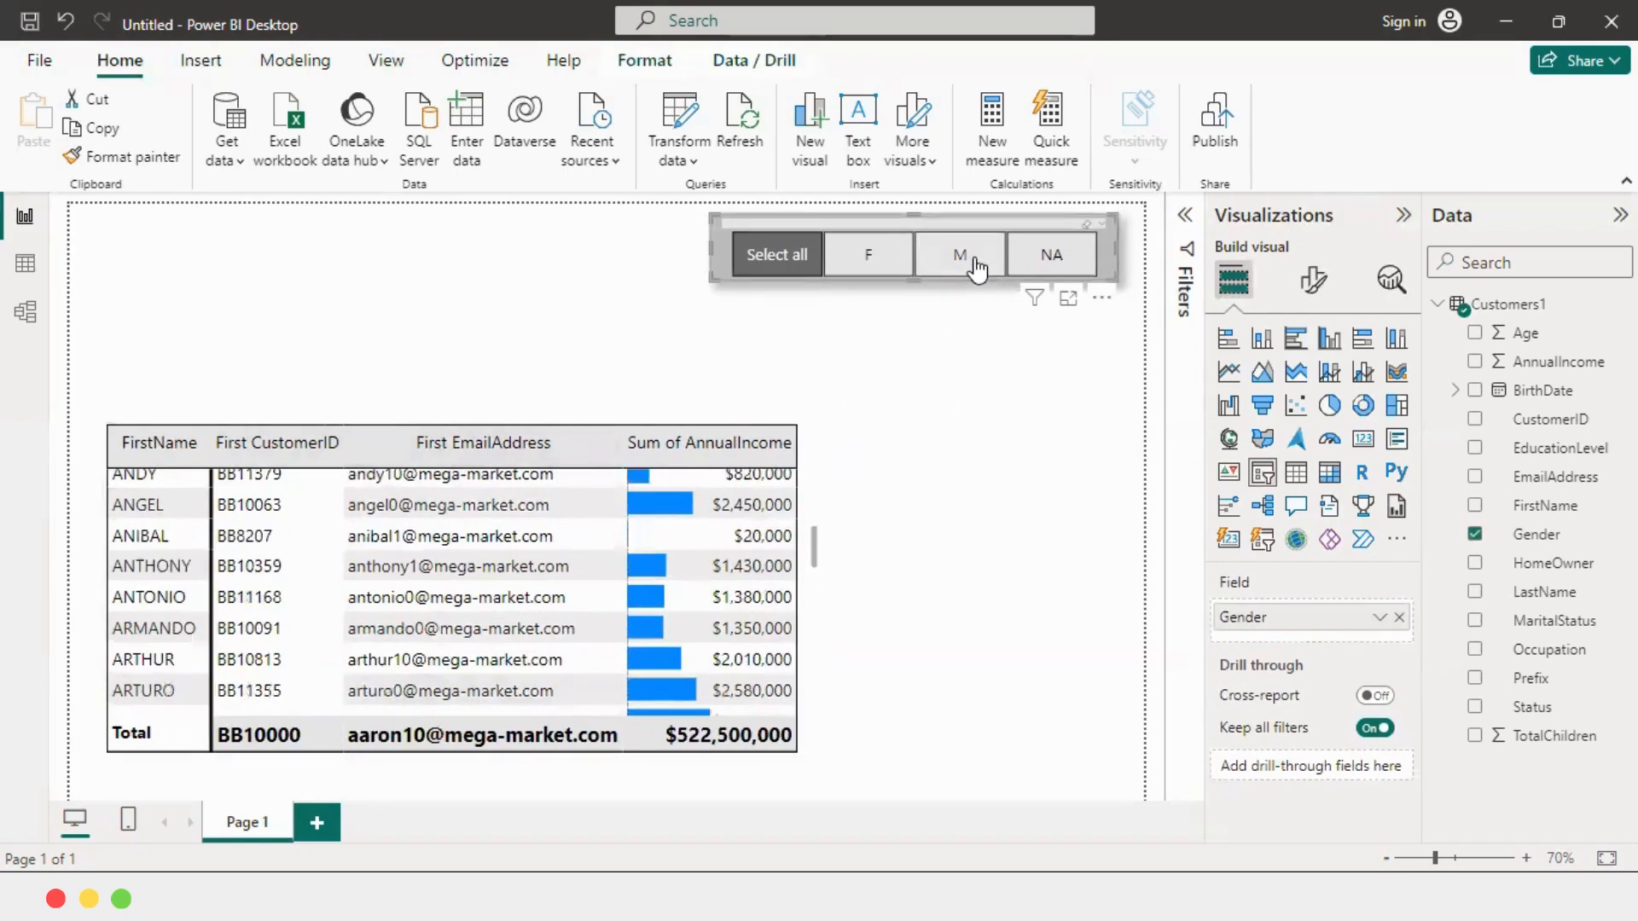
left_click(1064, 263)
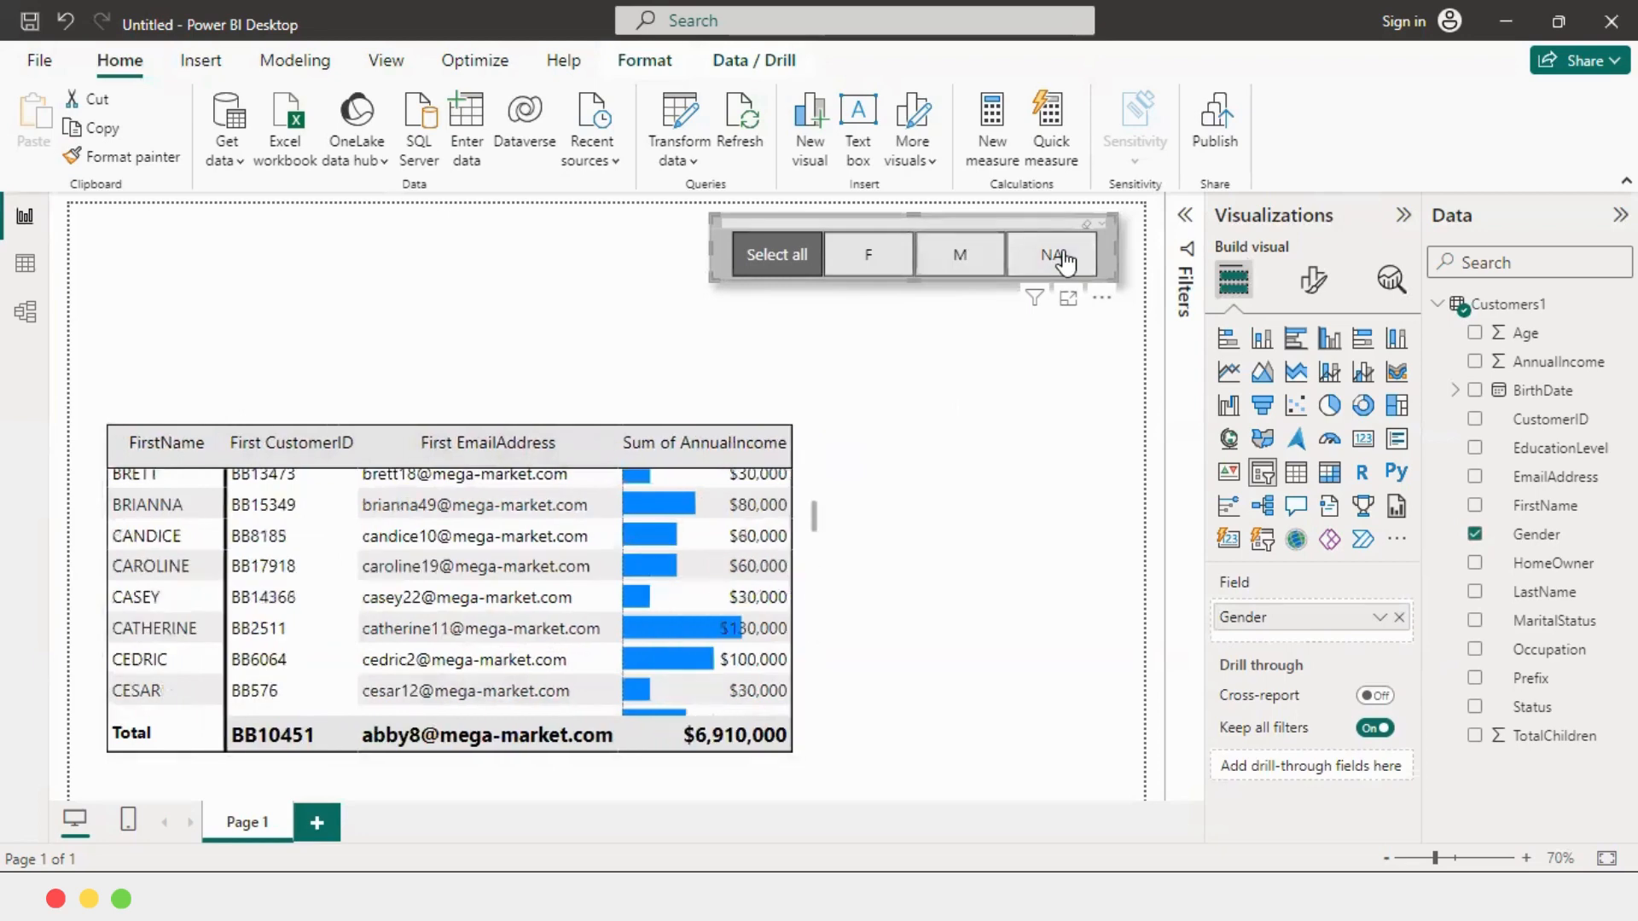
left_click(778, 266)
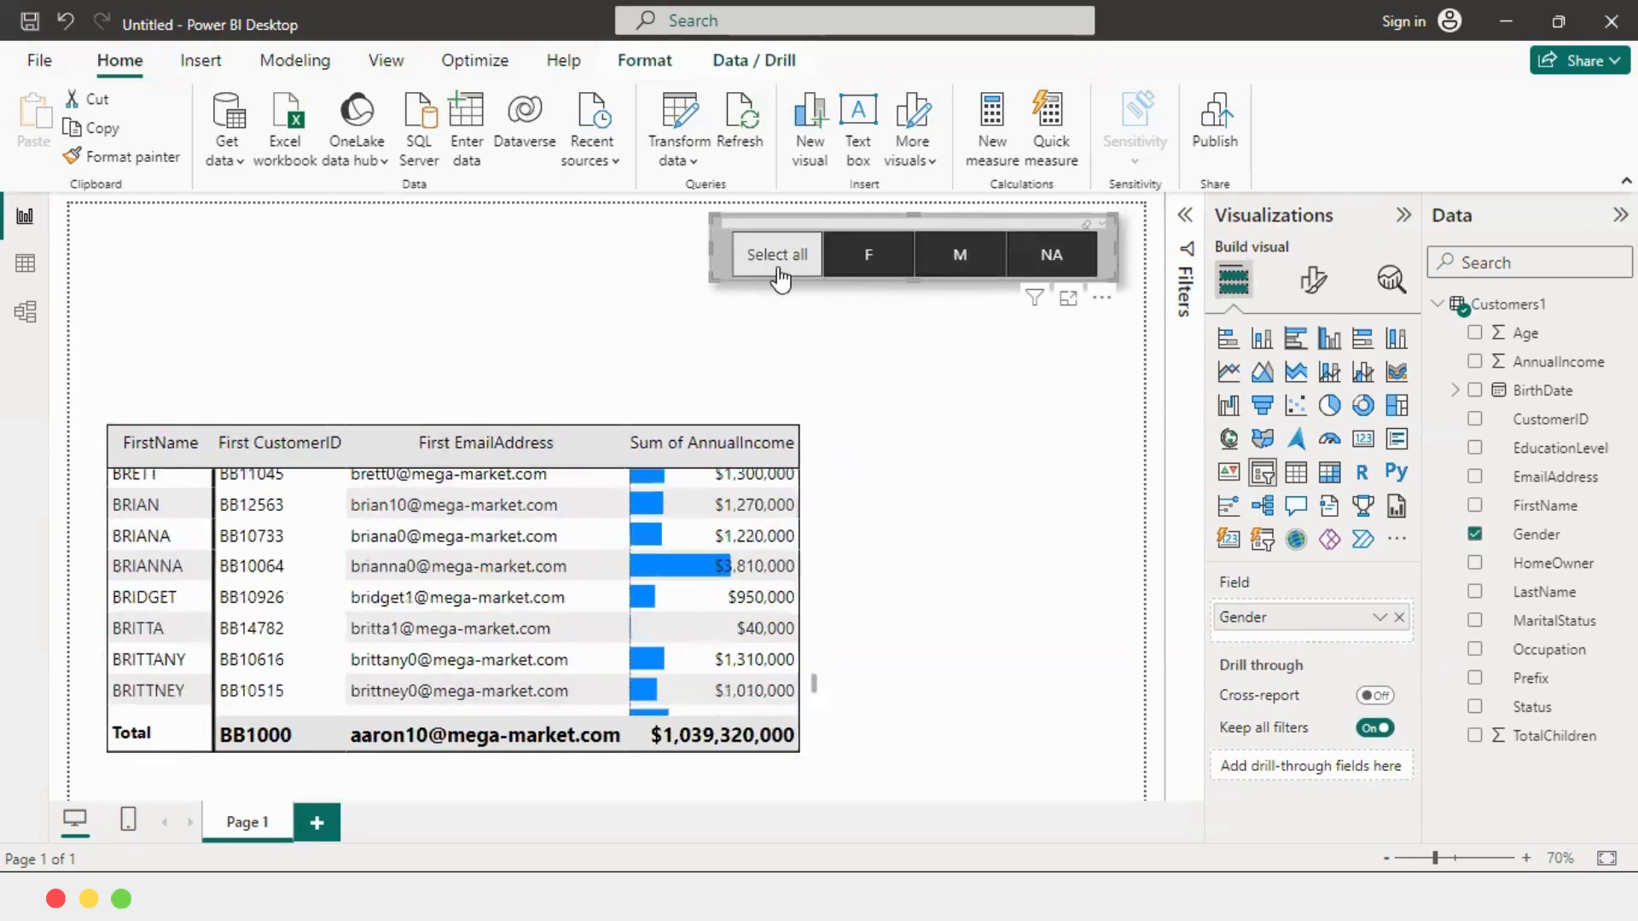
left_click(778, 270)
Return the matrix to its first rows and move it higher on the page, just below the slicer.
scroll(242, 548, "up", 3)
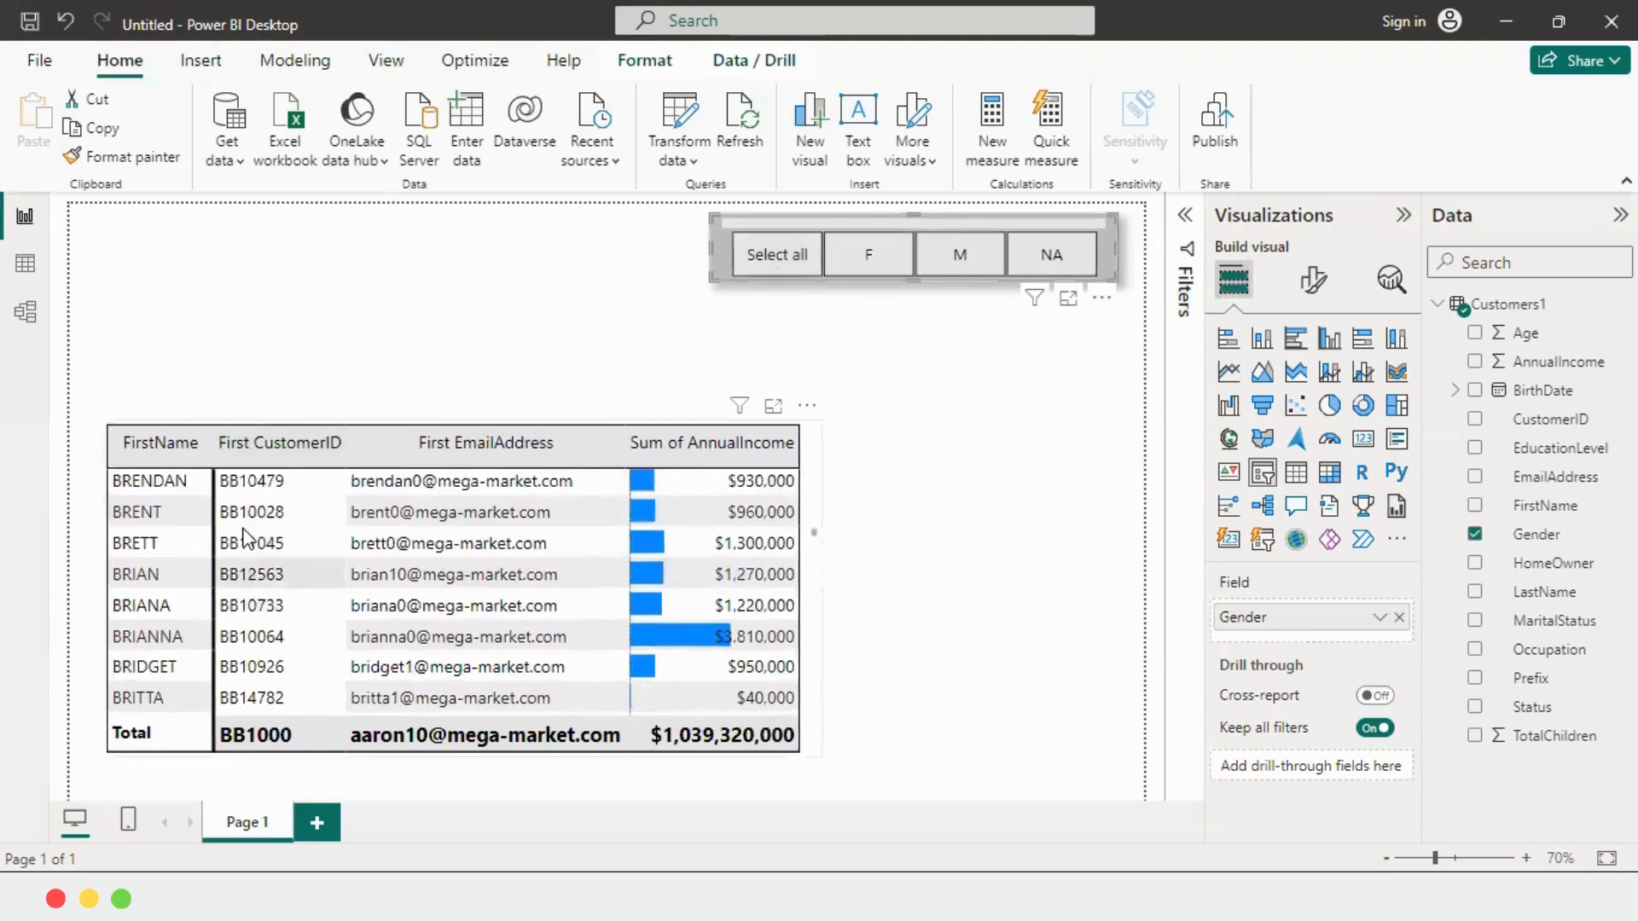
left_click(831, 431)
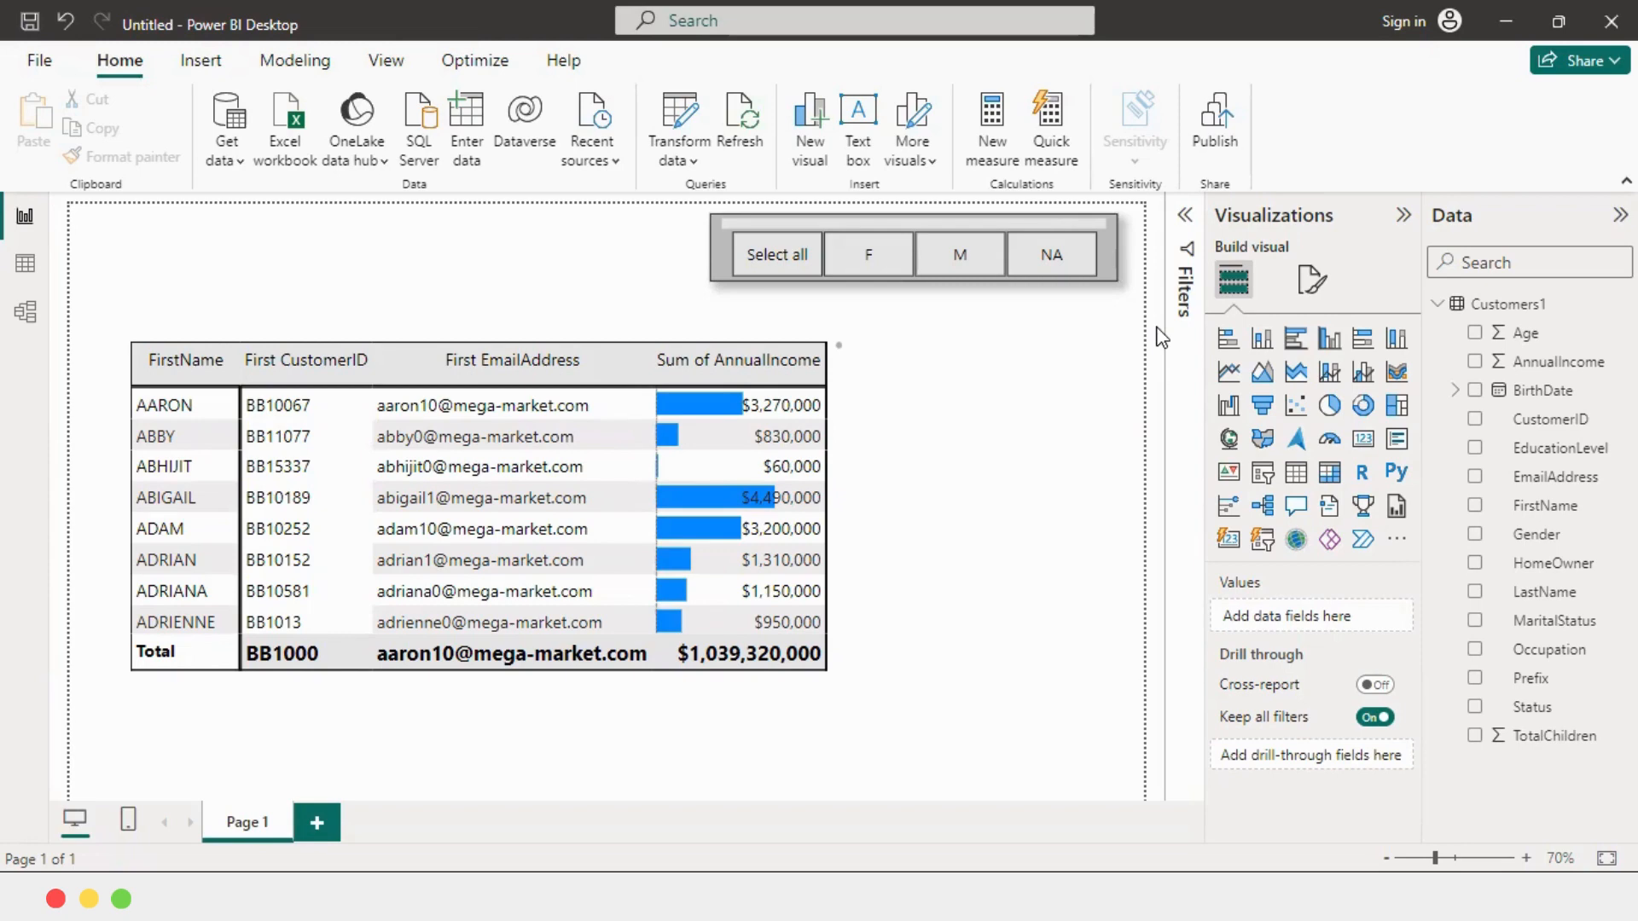
Add a new report page with an empty stacked column chart, enlarged around the middle of the page.
left_click(315, 823)
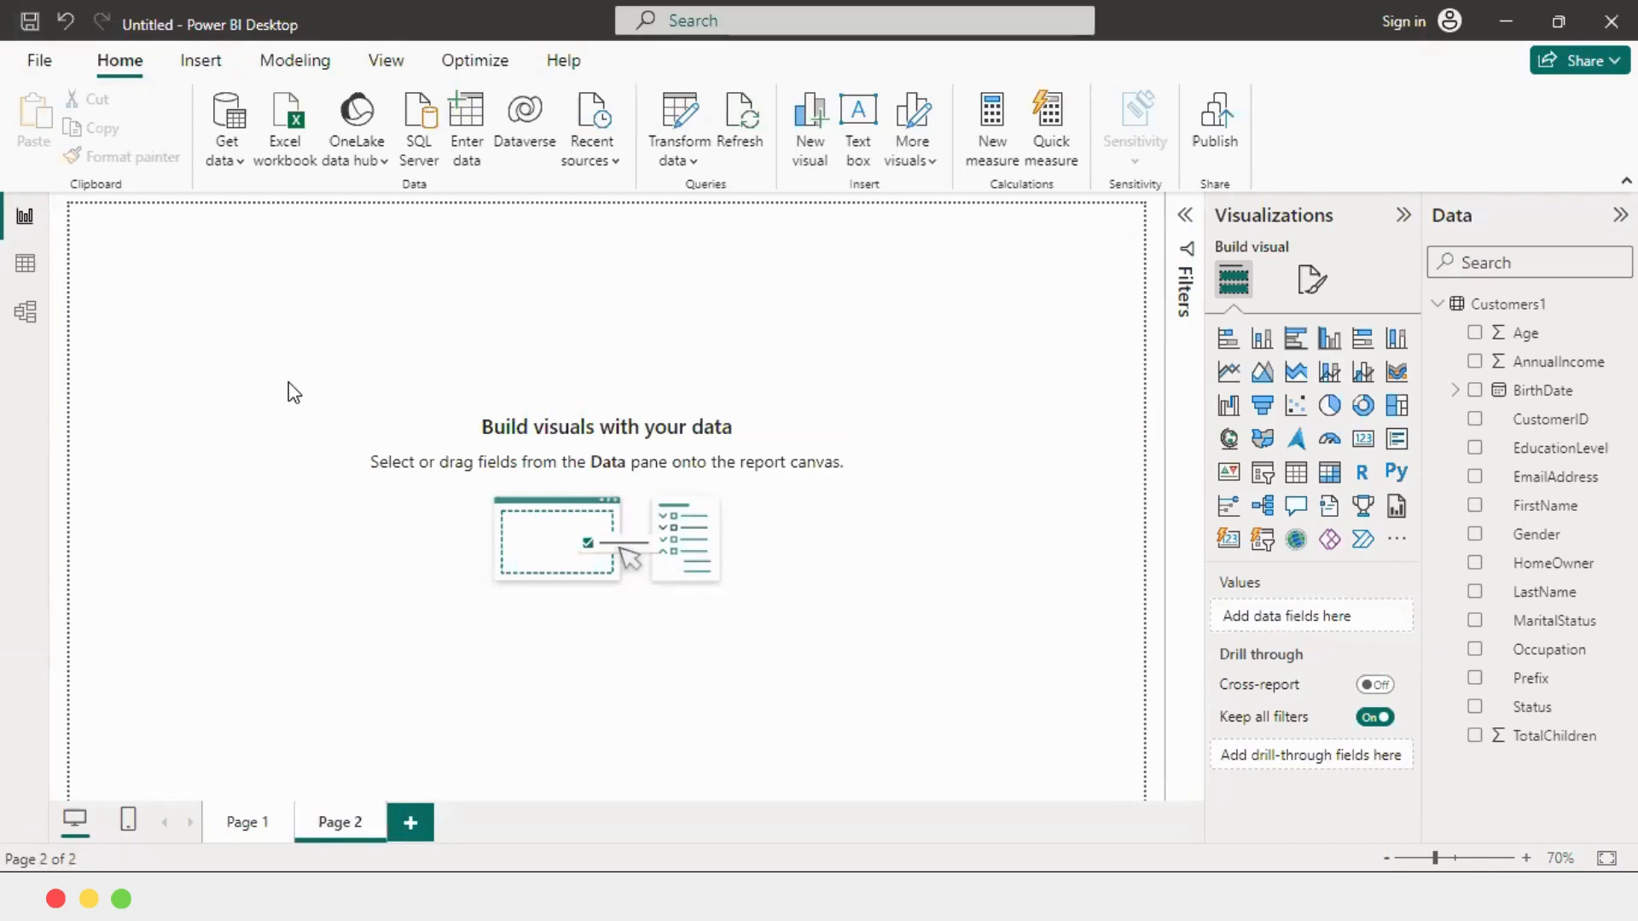
left_click(1262, 341)
left_click_drag(120, 340, 267, 381)
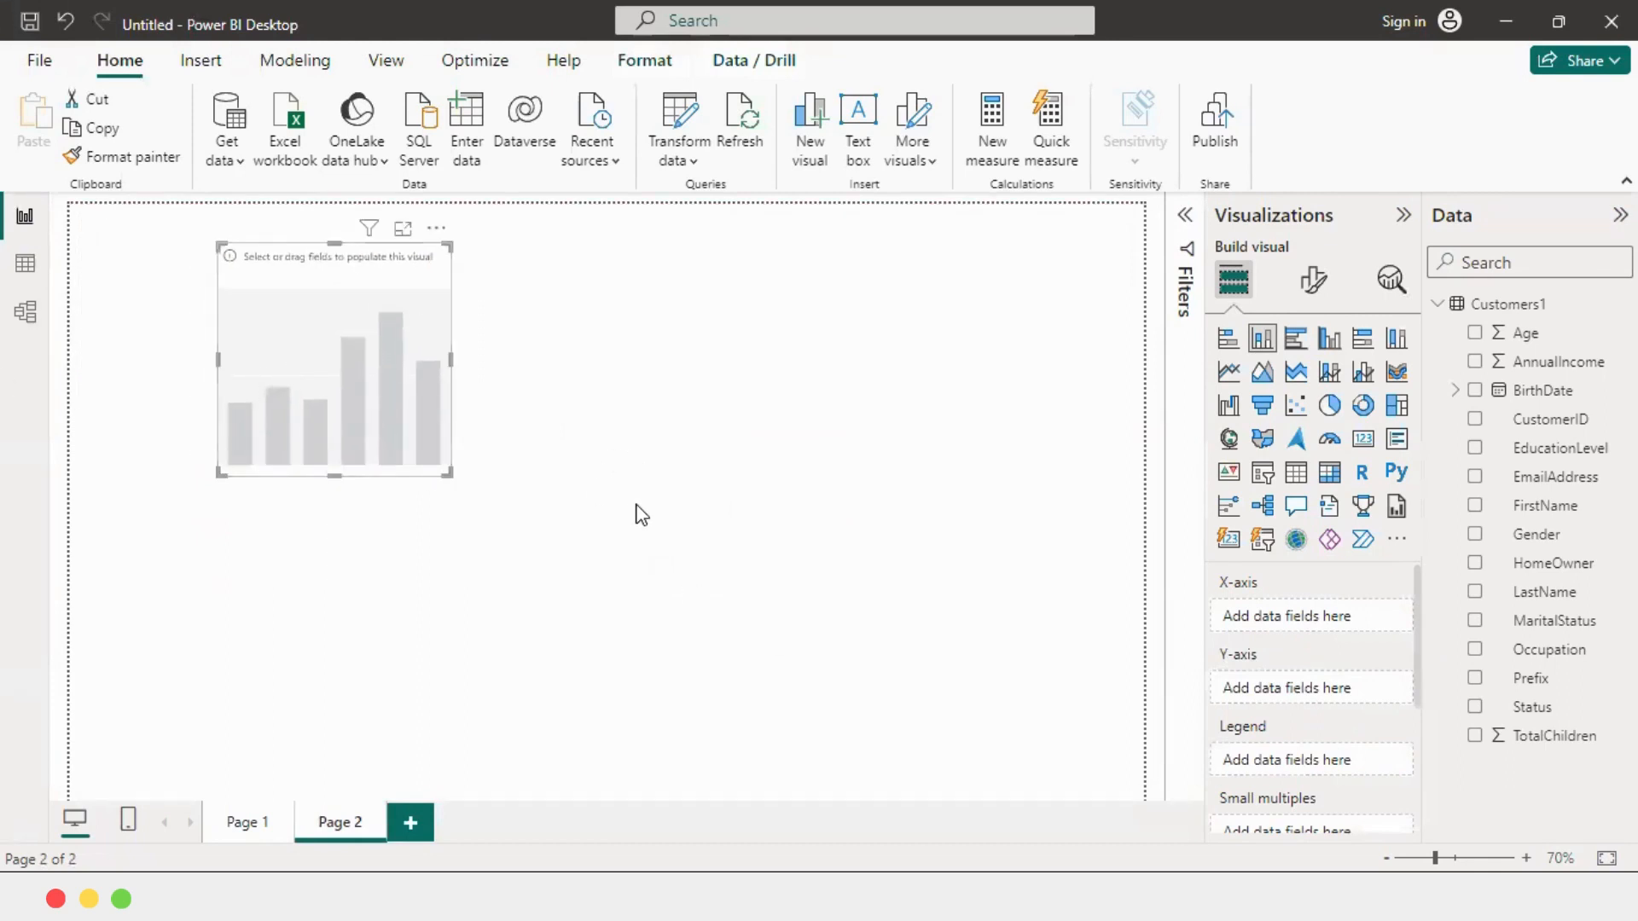
left_click_drag(288, 362, 443, 403)
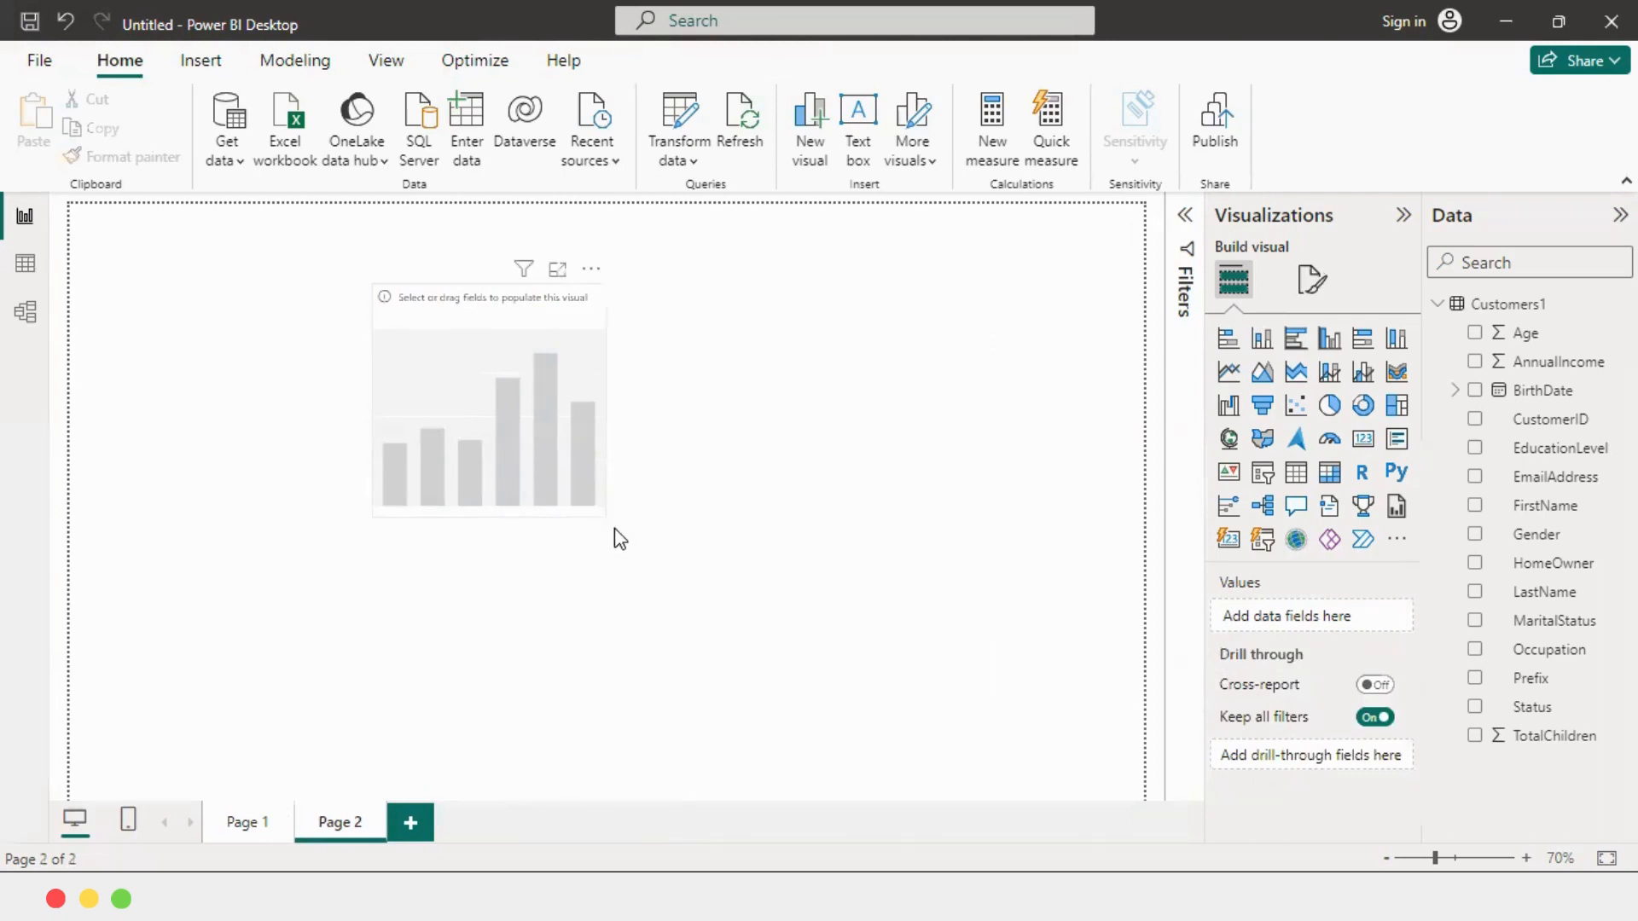
left_click_drag(604, 515, 891, 699)
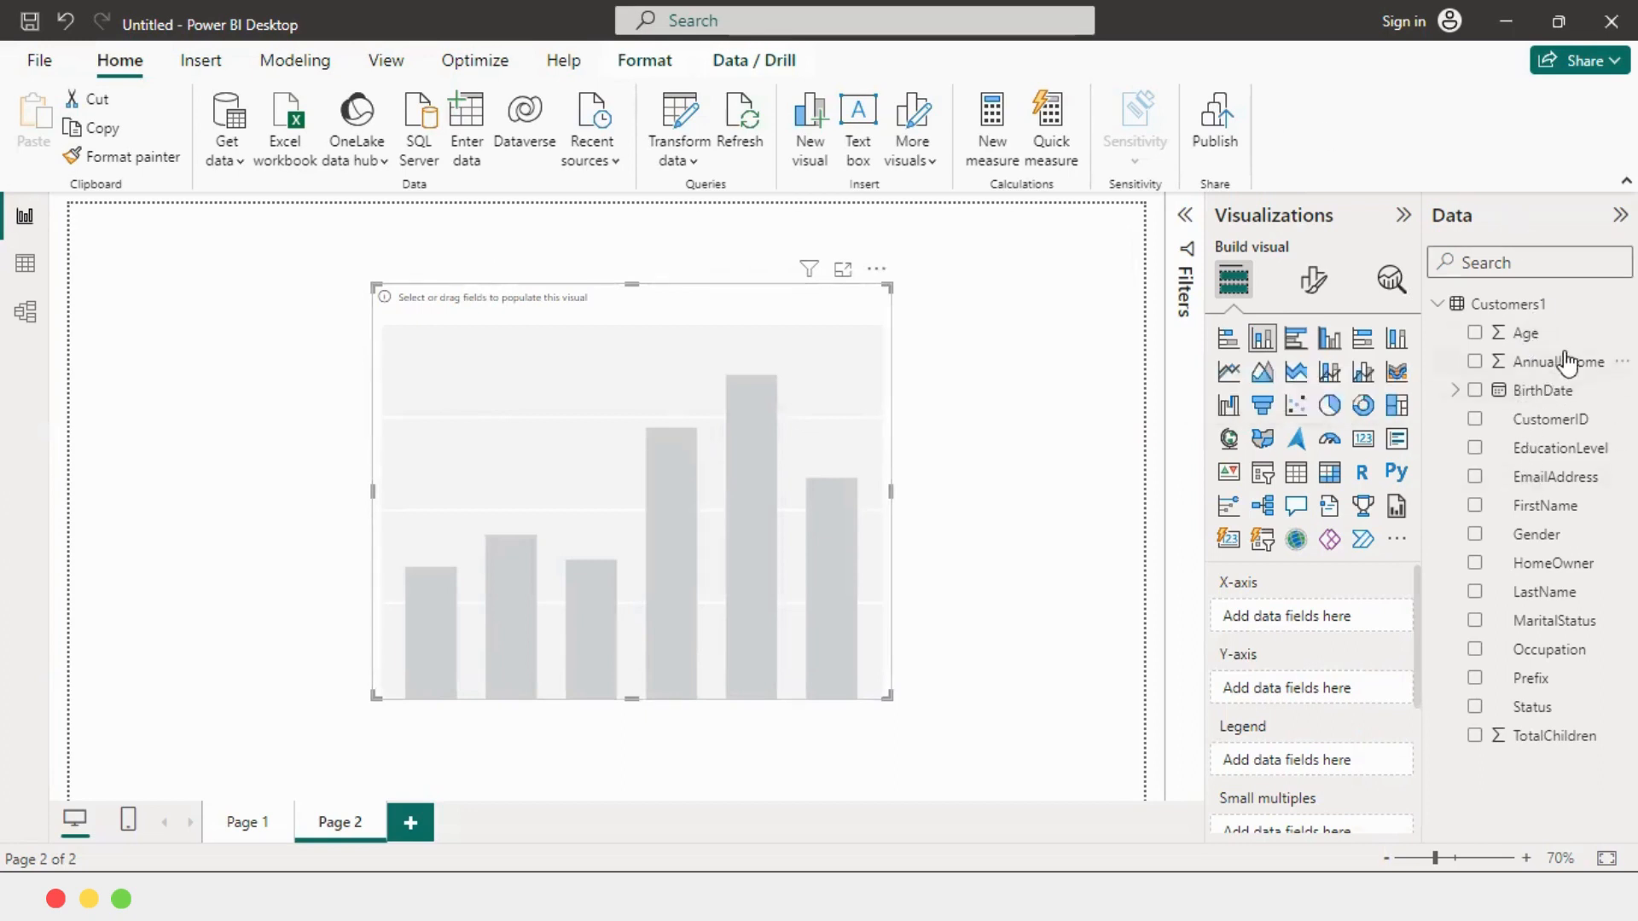
Plot AnnualIncome on the Y-axis by EducationLevel on the X-axis, and fit the chart into the lower-left part of page 2.
left_click_drag(1566, 361, 1335, 687)
left_click_drag(1559, 448, 1384, 615)
left_click_drag(426, 290, 344, 274)
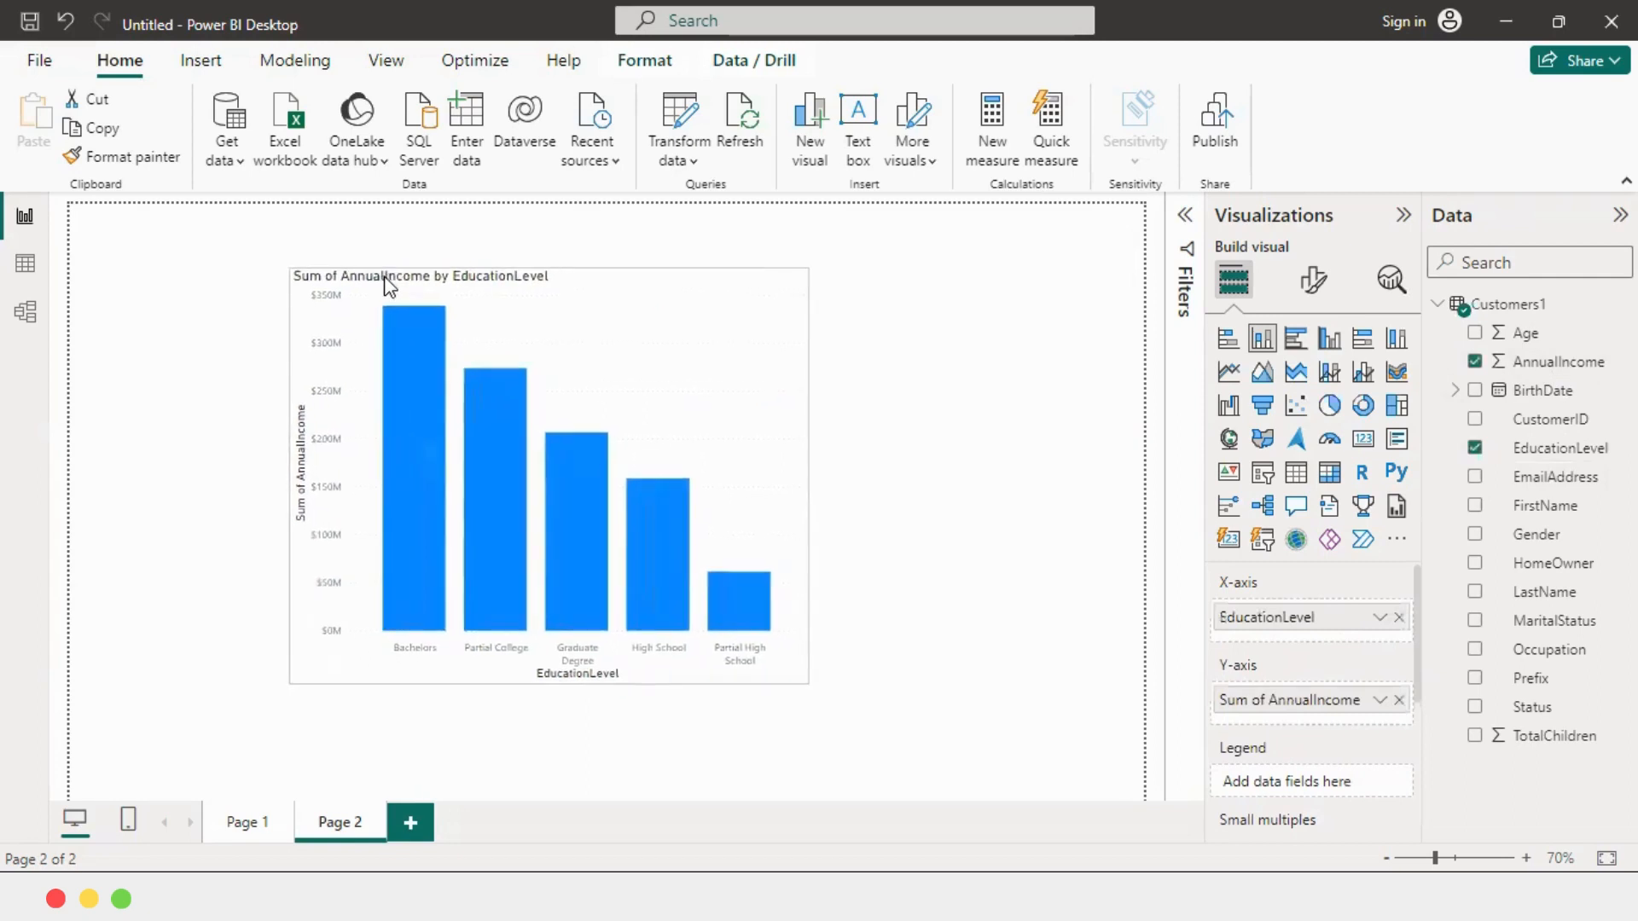
left_click_drag(807, 476, 875, 475)
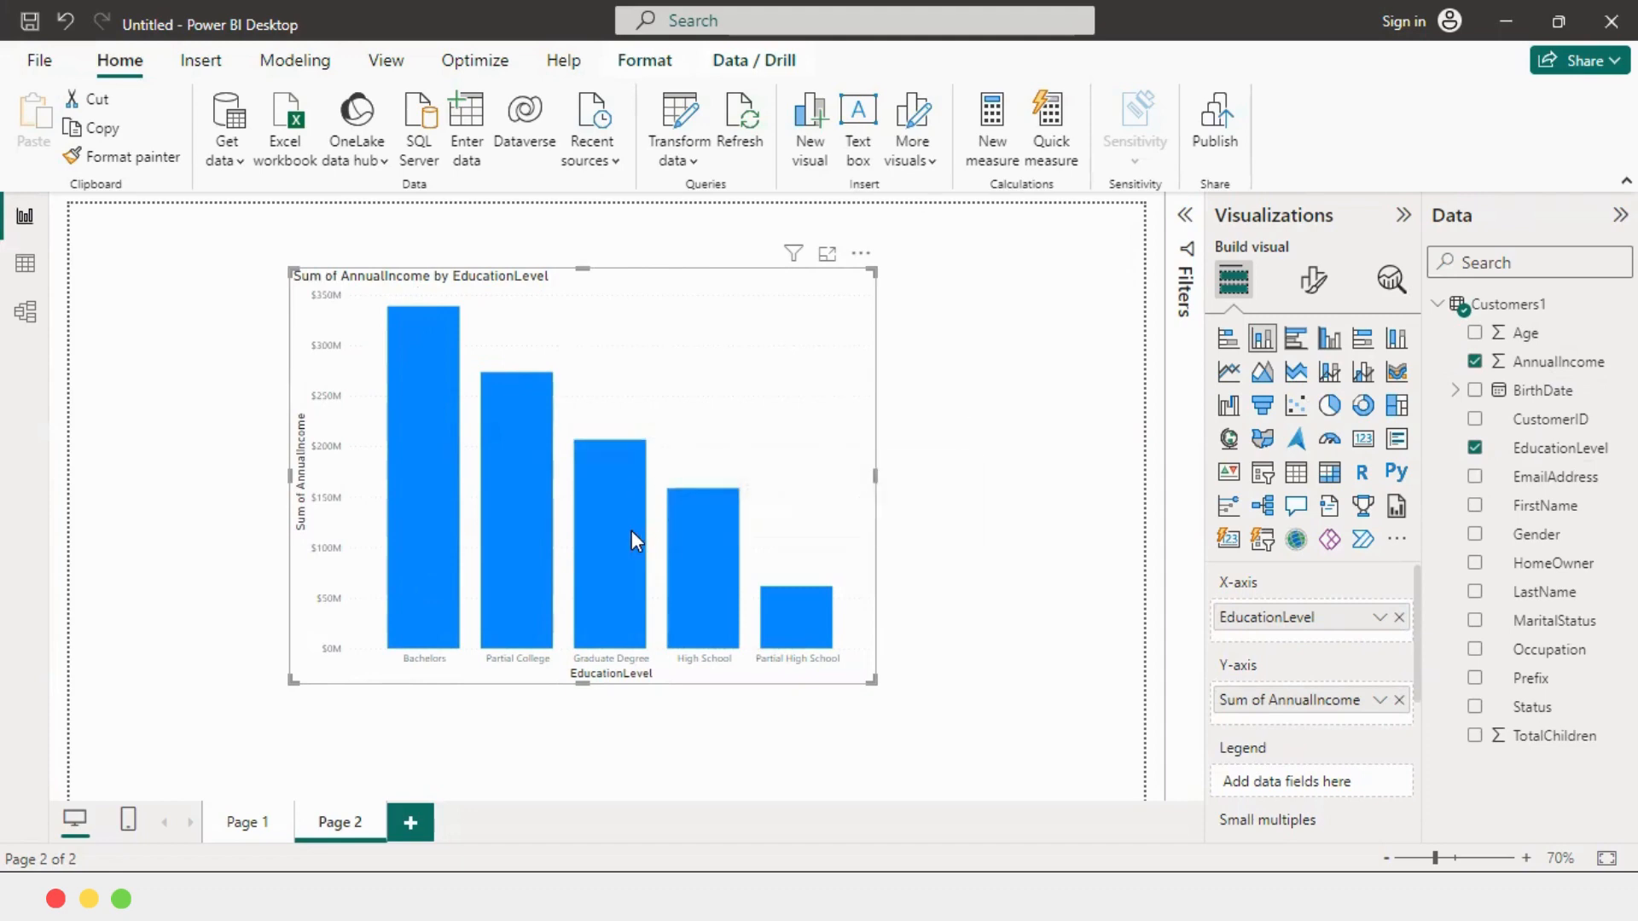
mouse_move(712, 563)
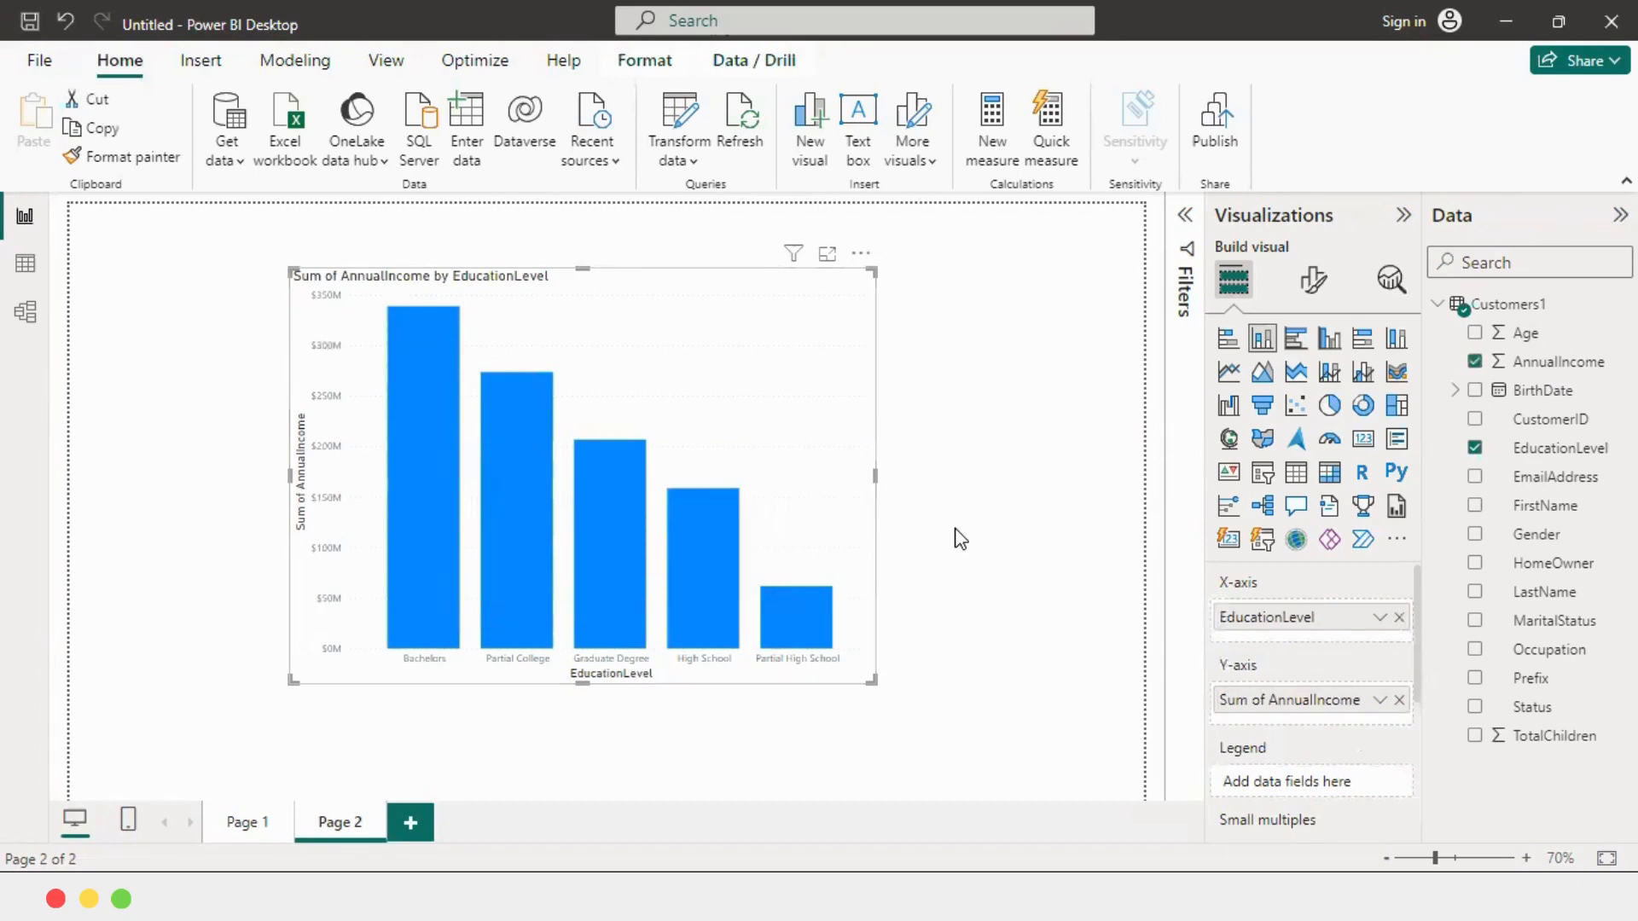
left_click_drag(709, 294, 580, 341)
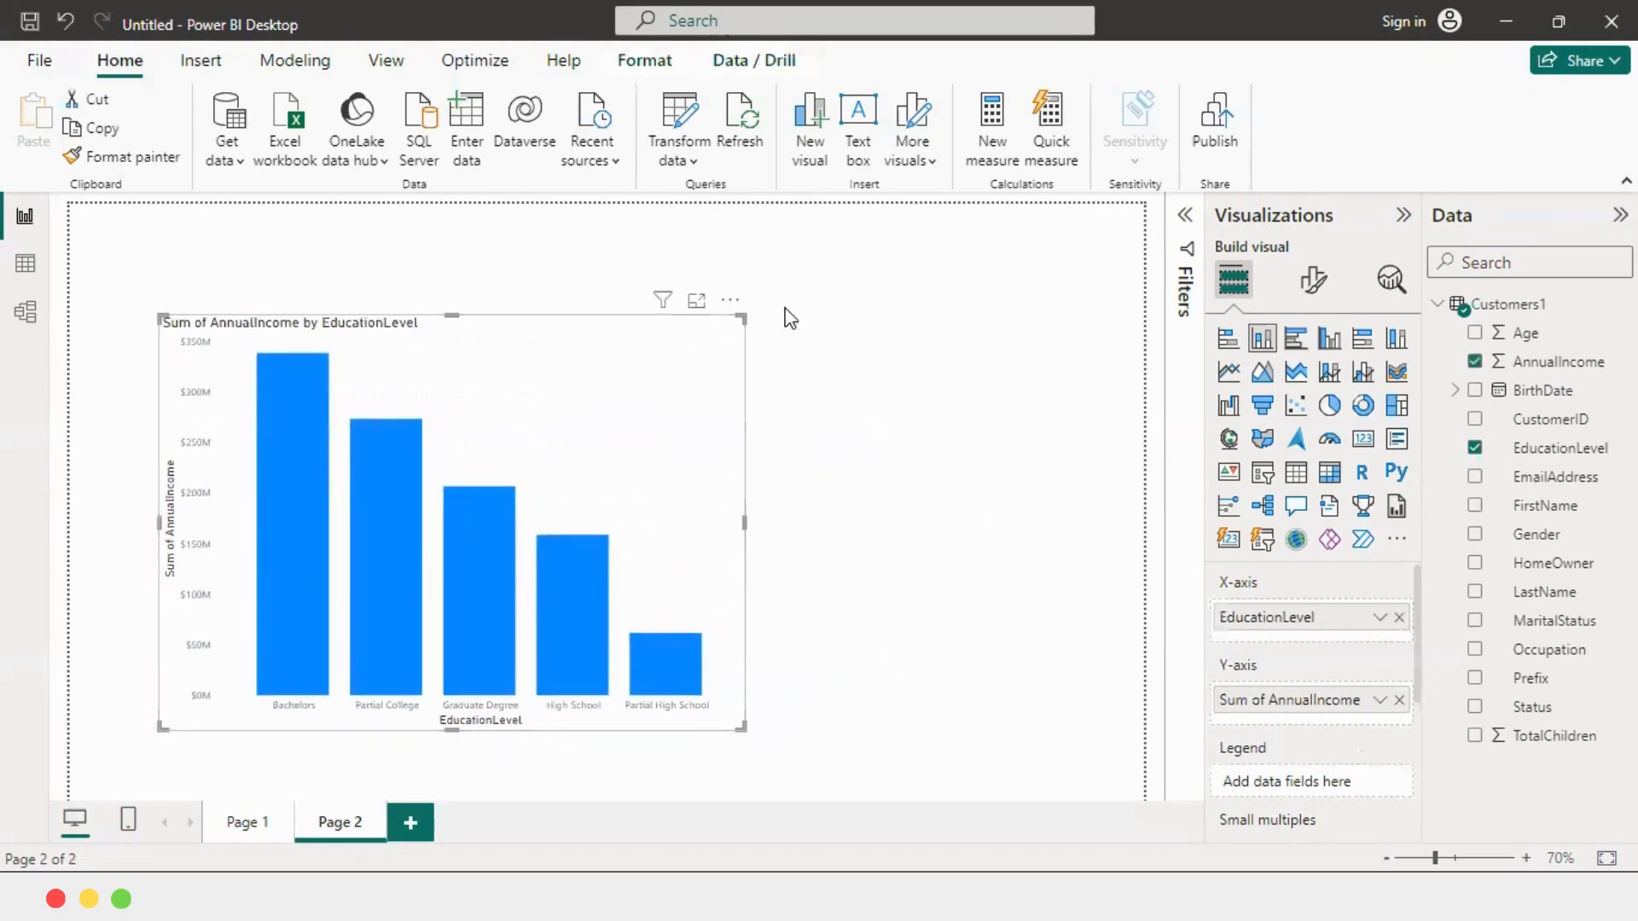
left_click_drag(742, 316, 669, 367)
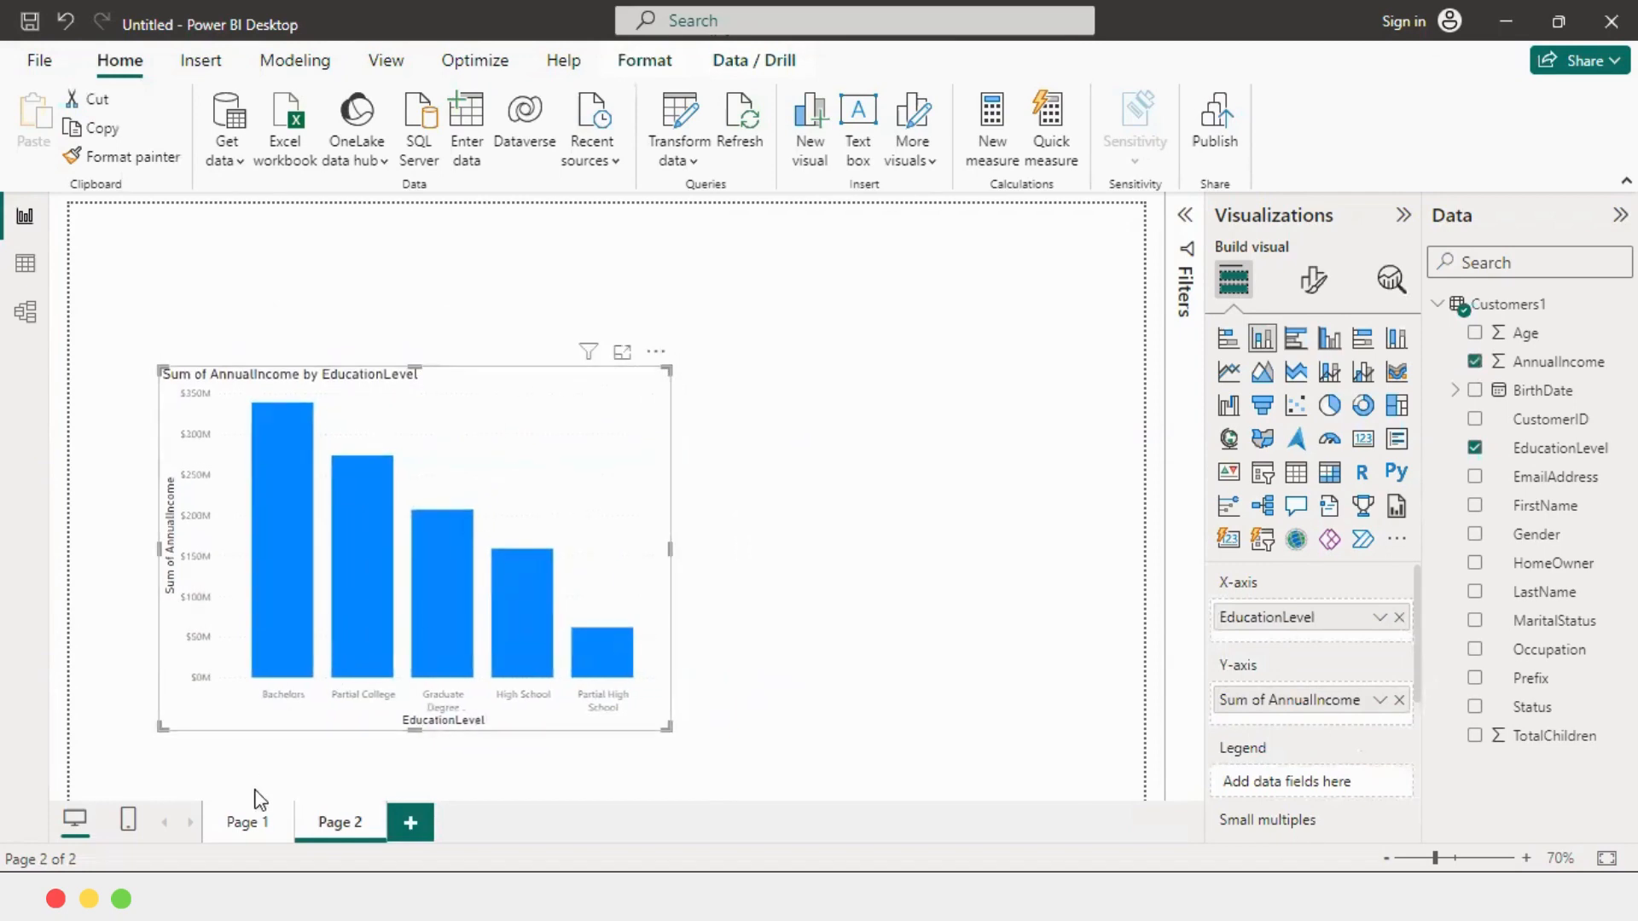
Check whether selecting F in the page 1 Gender slicer affects the chart on page 2, and clear the selection on page 1.
left_click(247, 822)
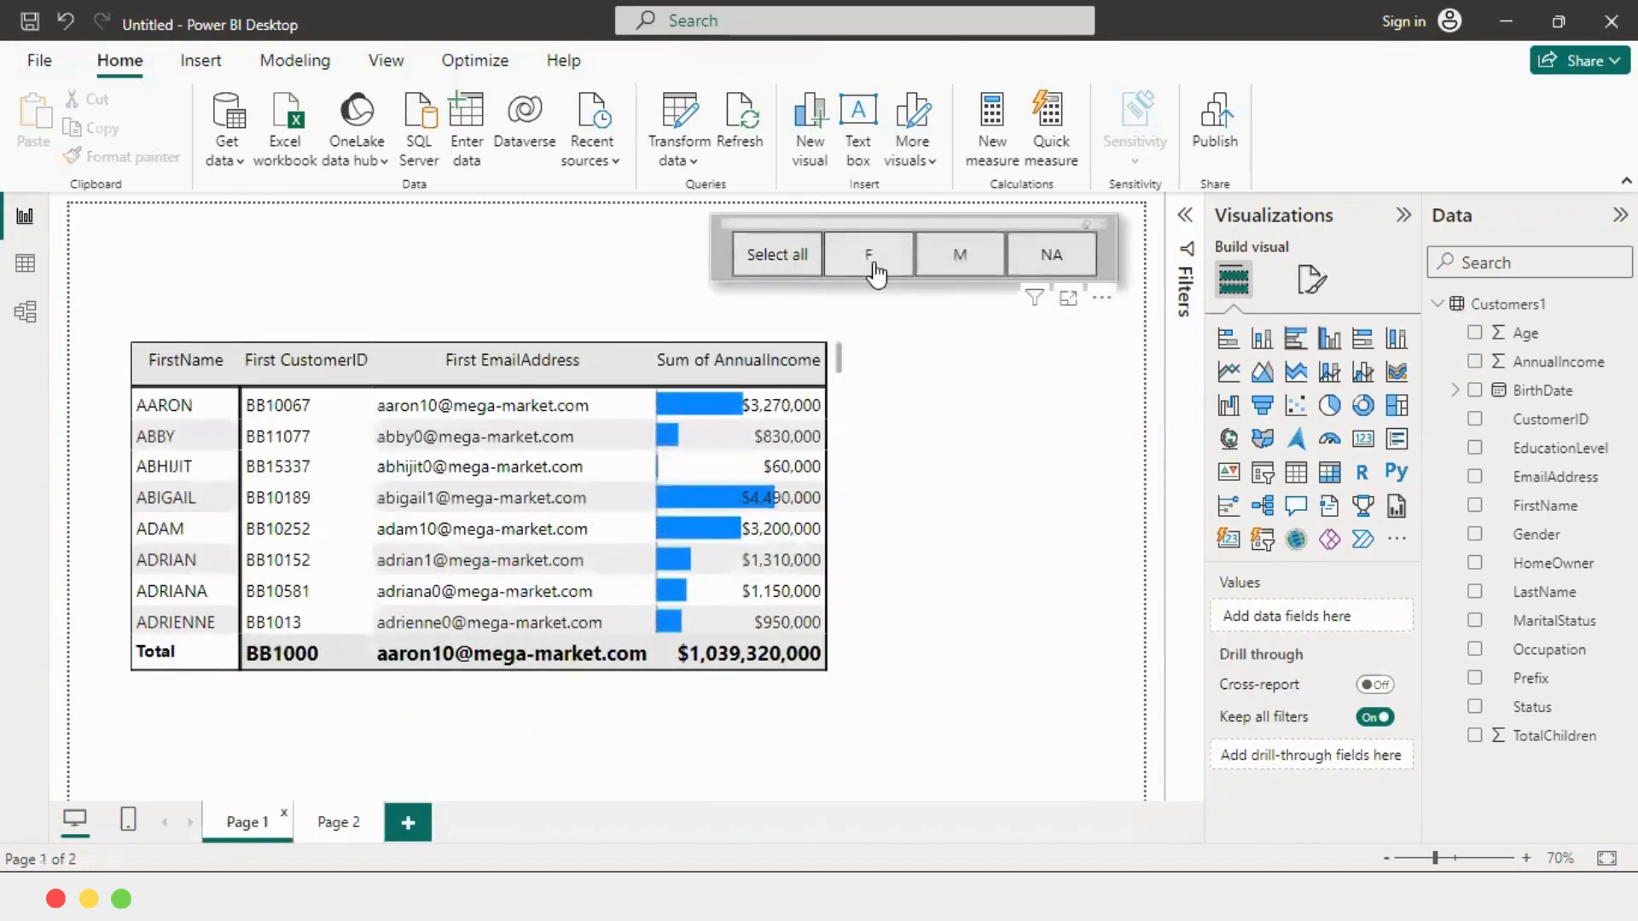
left_click(875, 273)
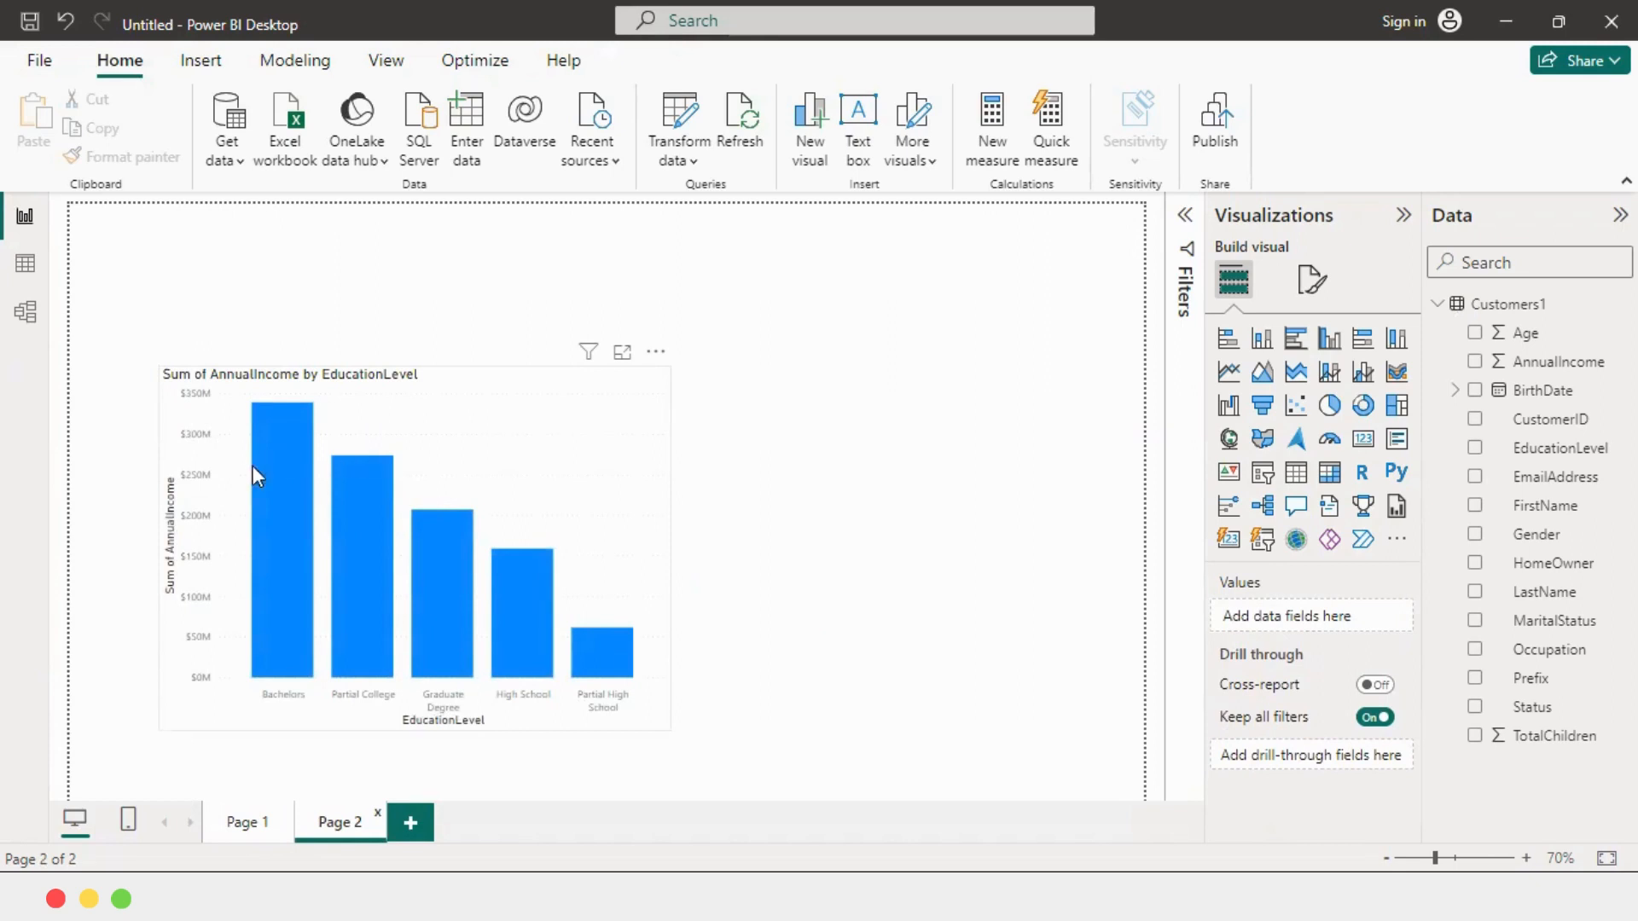
mouse_move(279, 490)
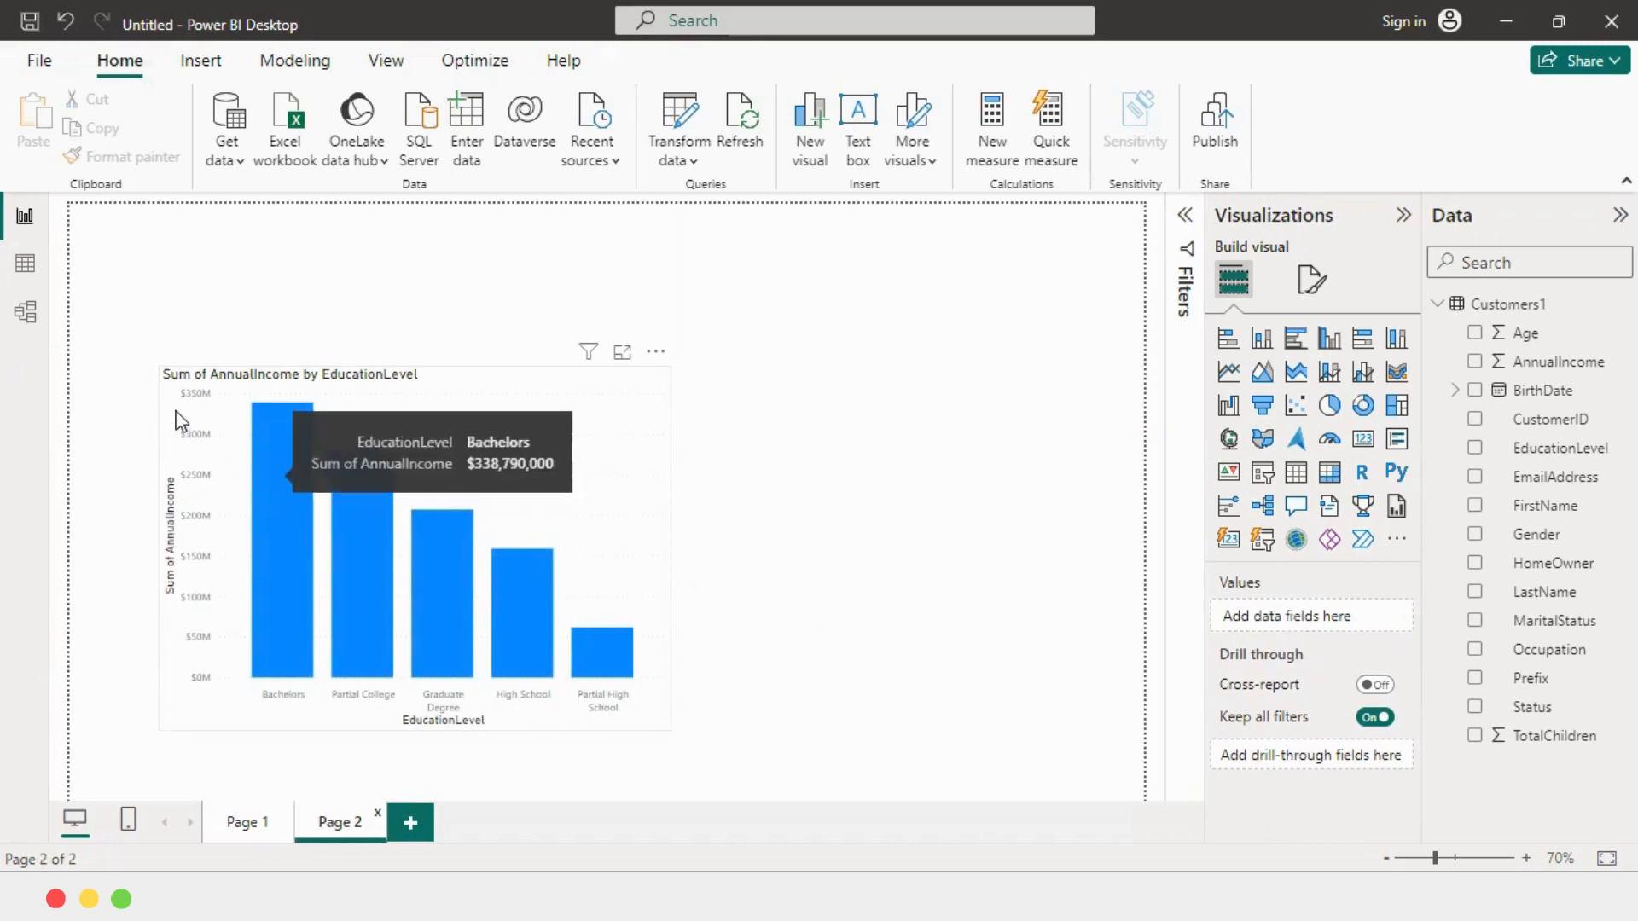
mouse_move(376, 563)
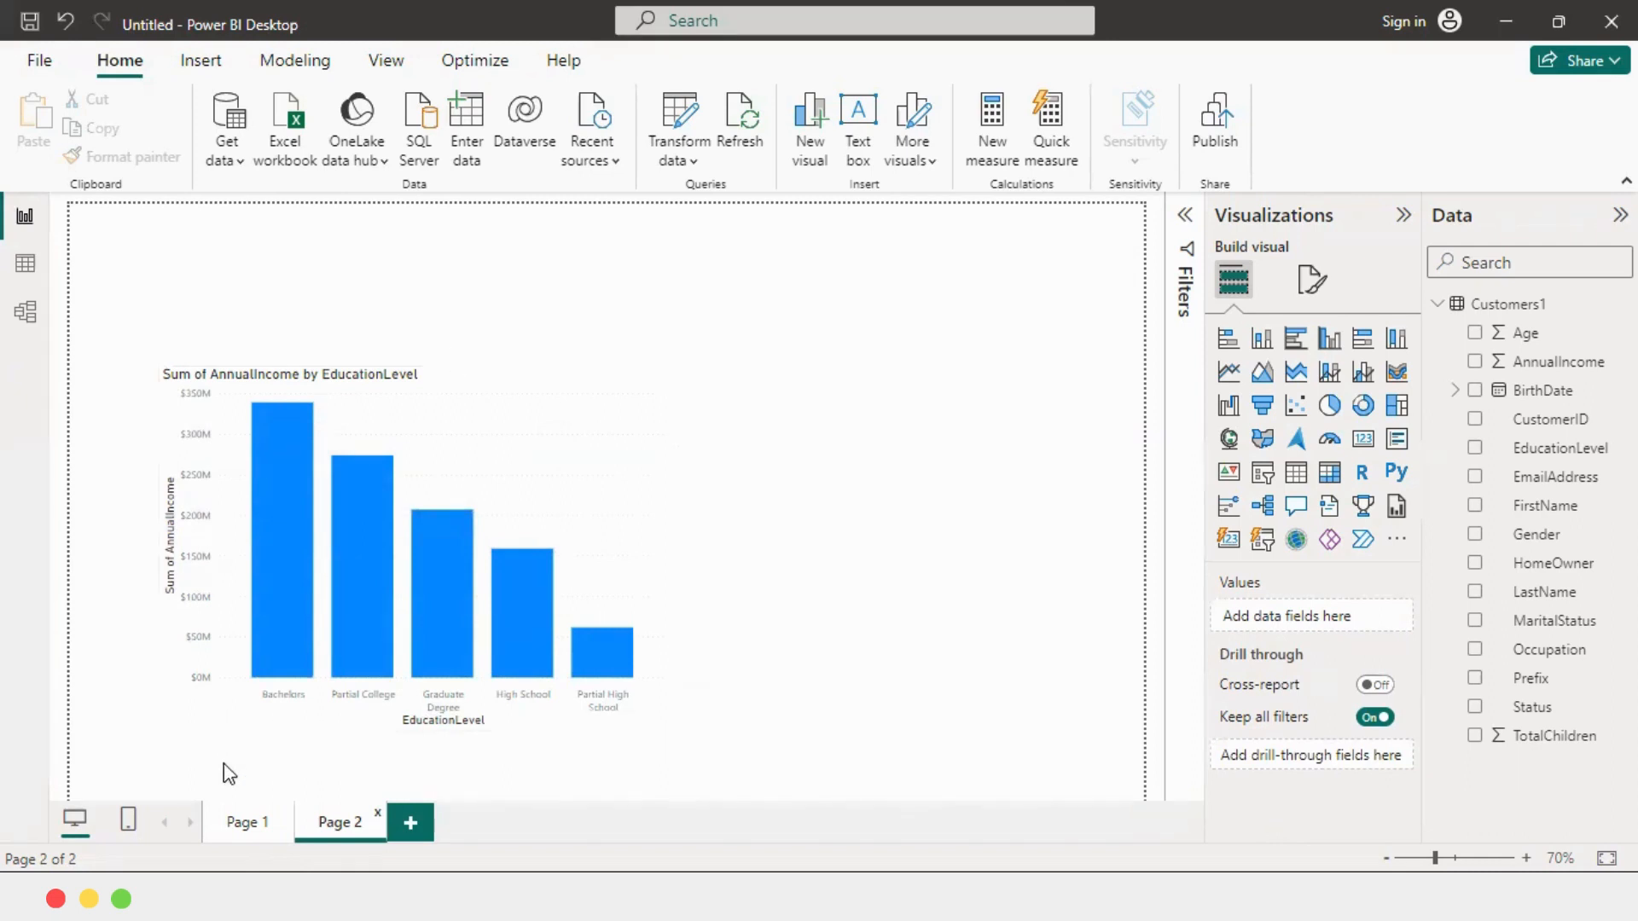
left_click(216, 830)
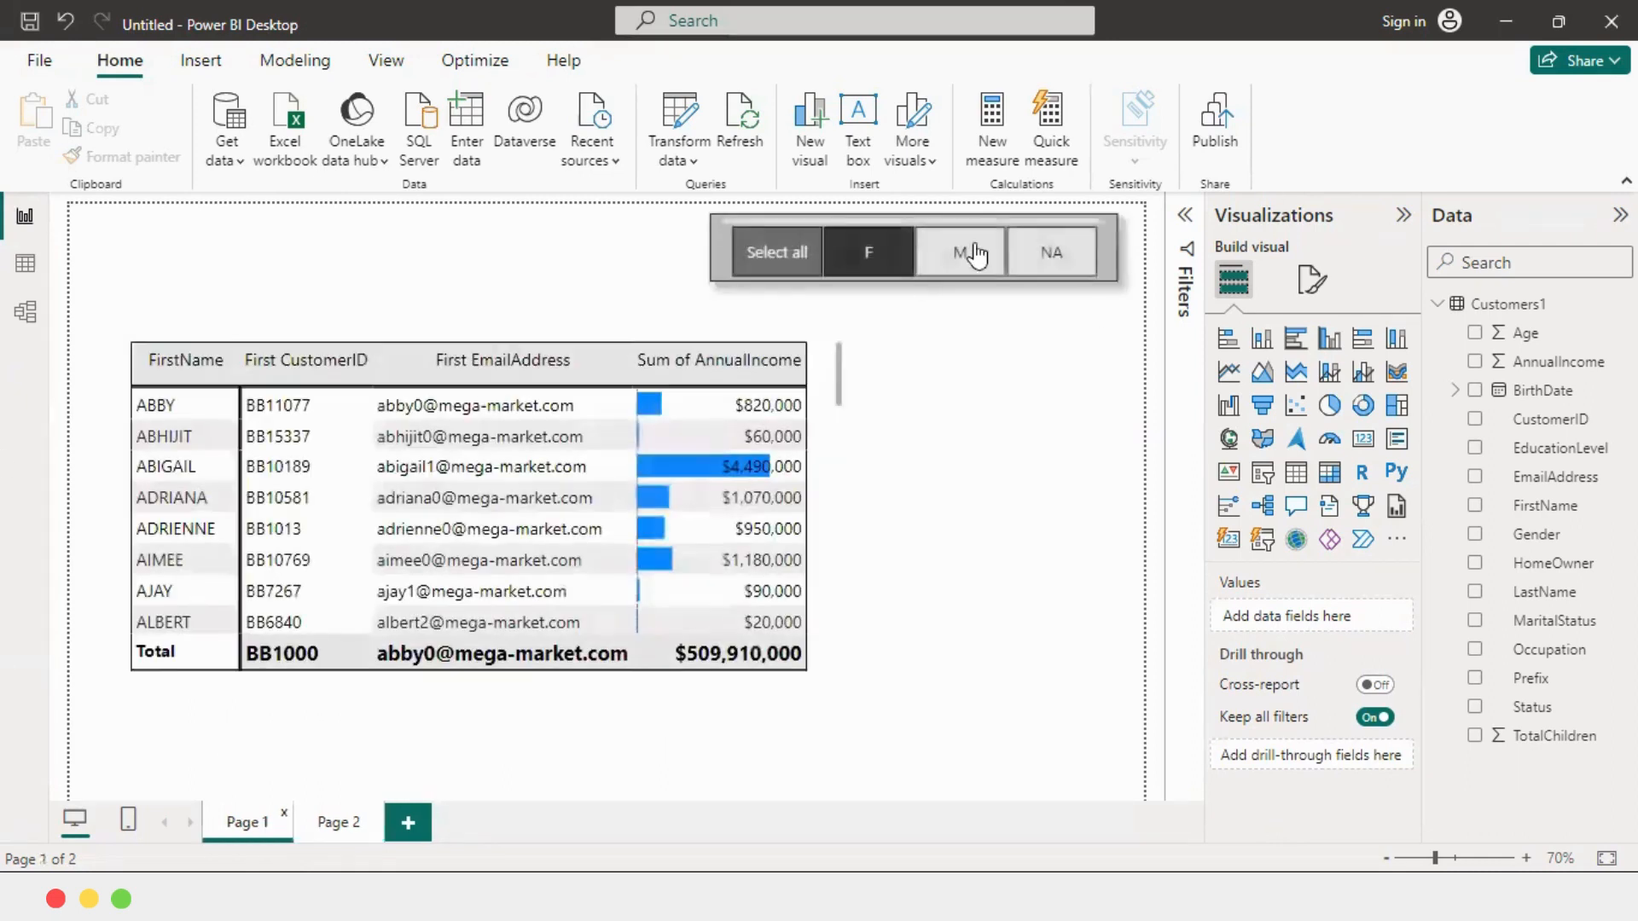
left_click(875, 254)
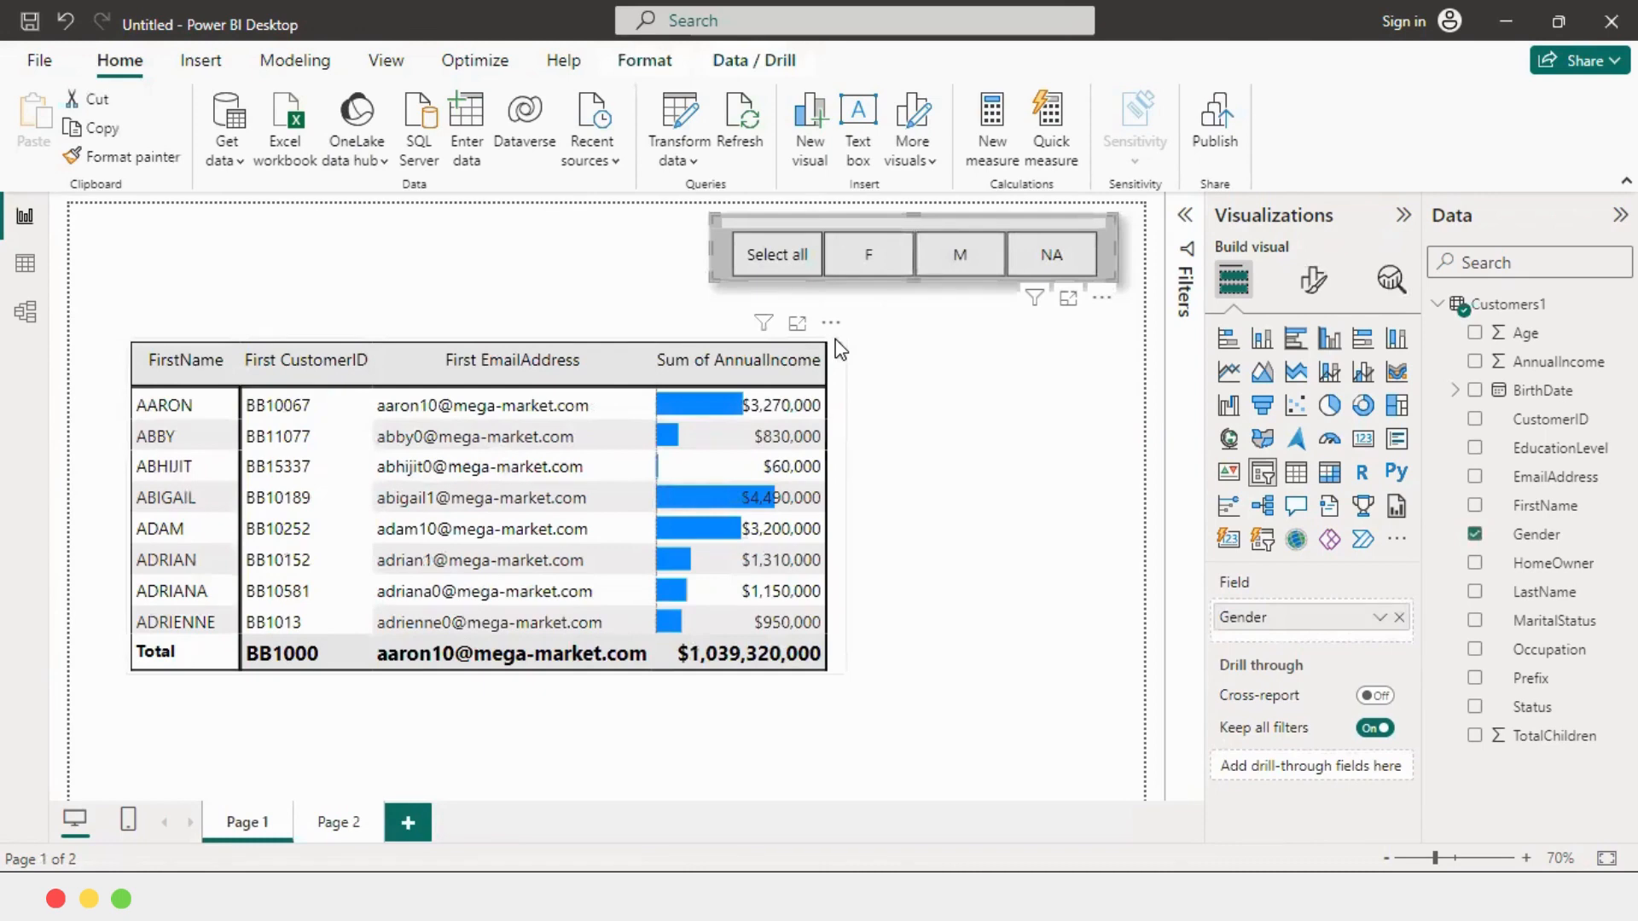
Copy the Gender slicer from page 1 to page 2 and keep the two slicers in sync.
right_click(762, 263)
mouse_move(840, 362)
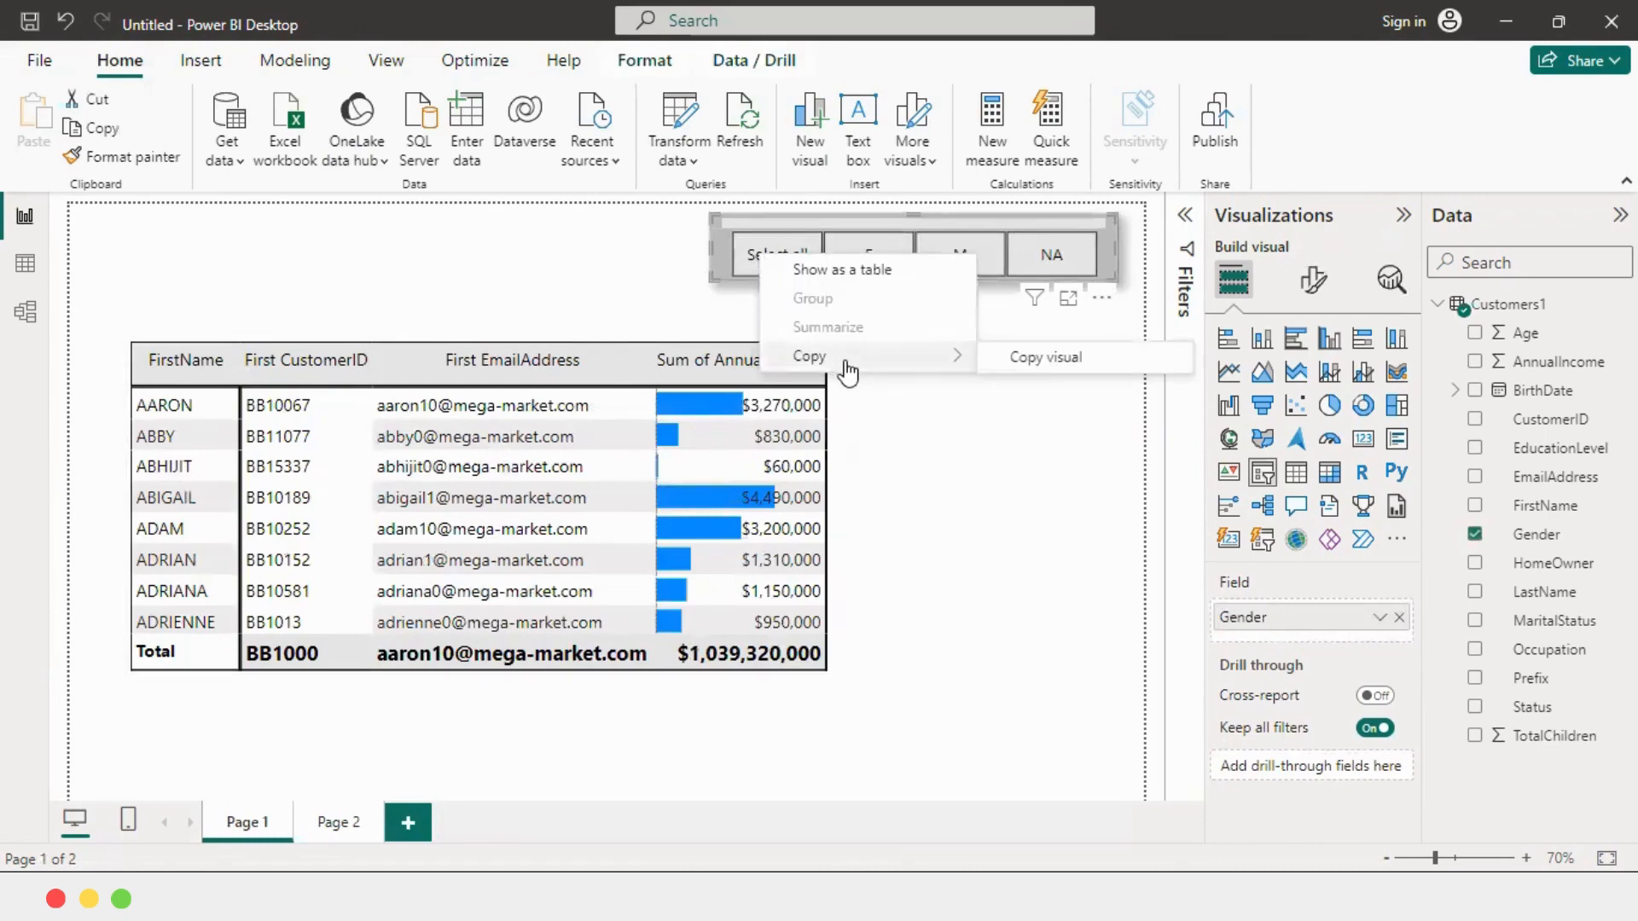
left_click(1023, 359)
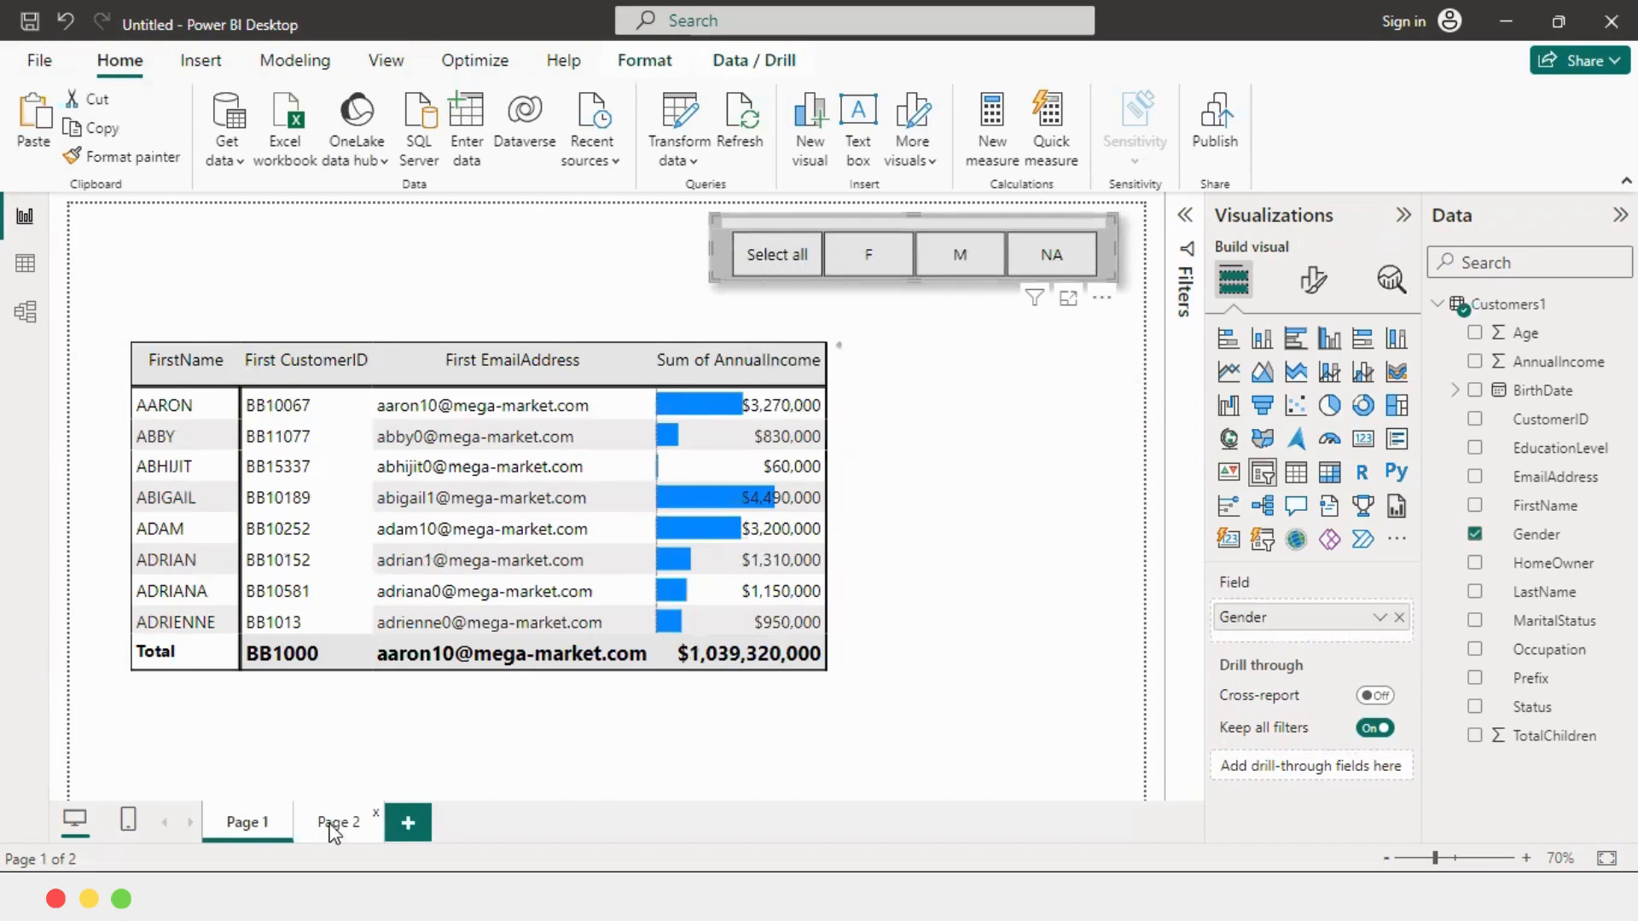
left_click(339, 821)
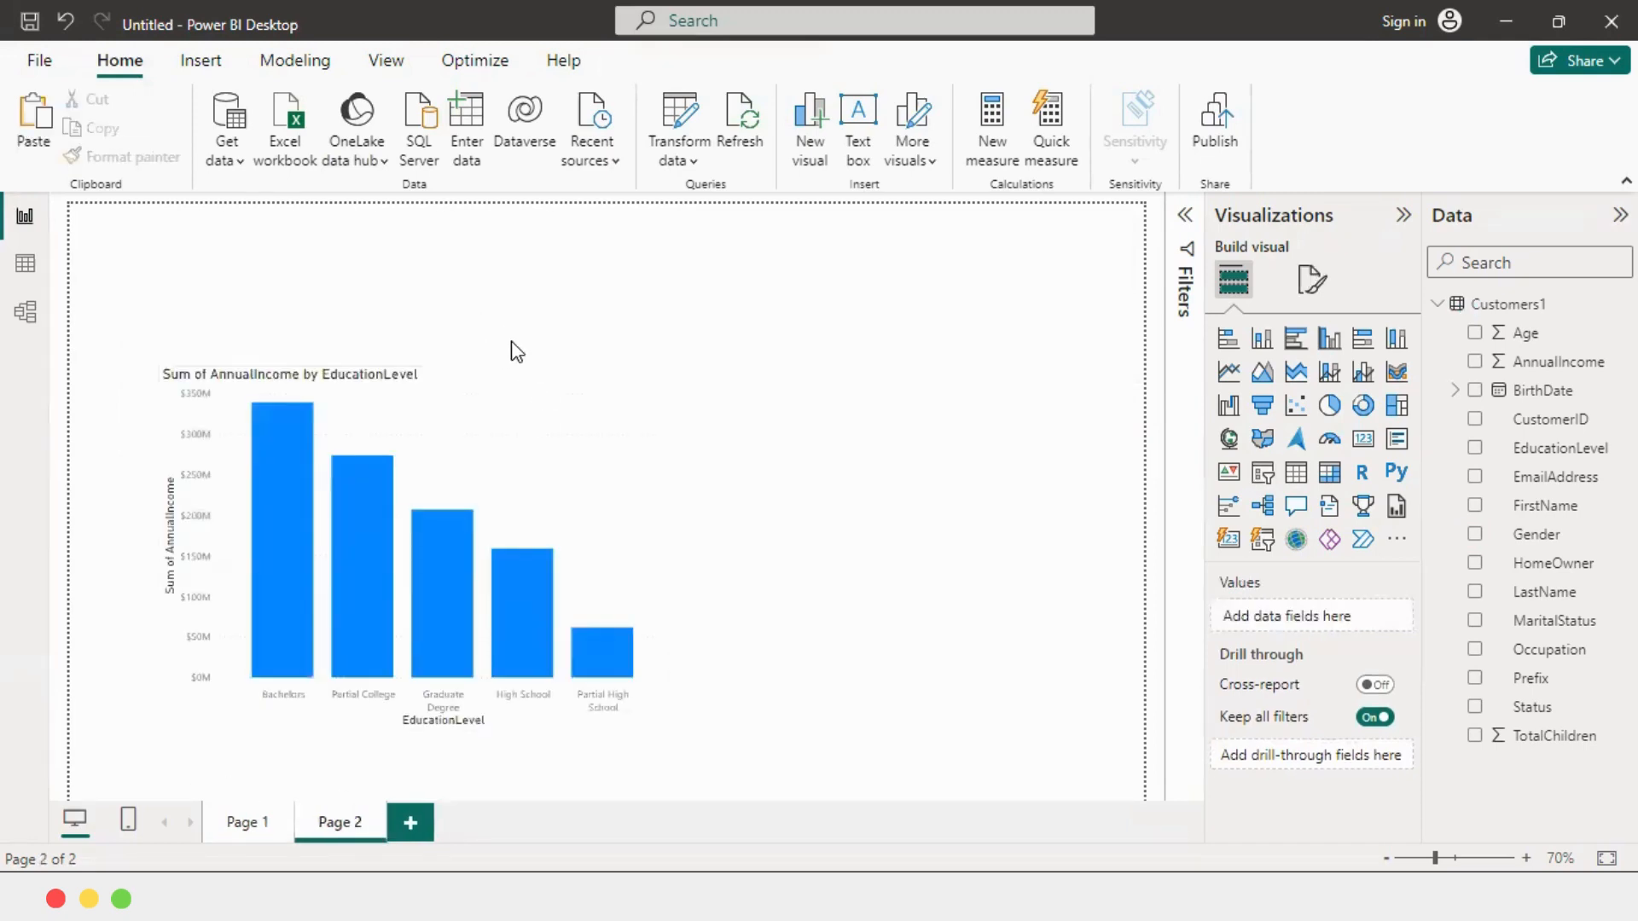
right_click(390, 479)
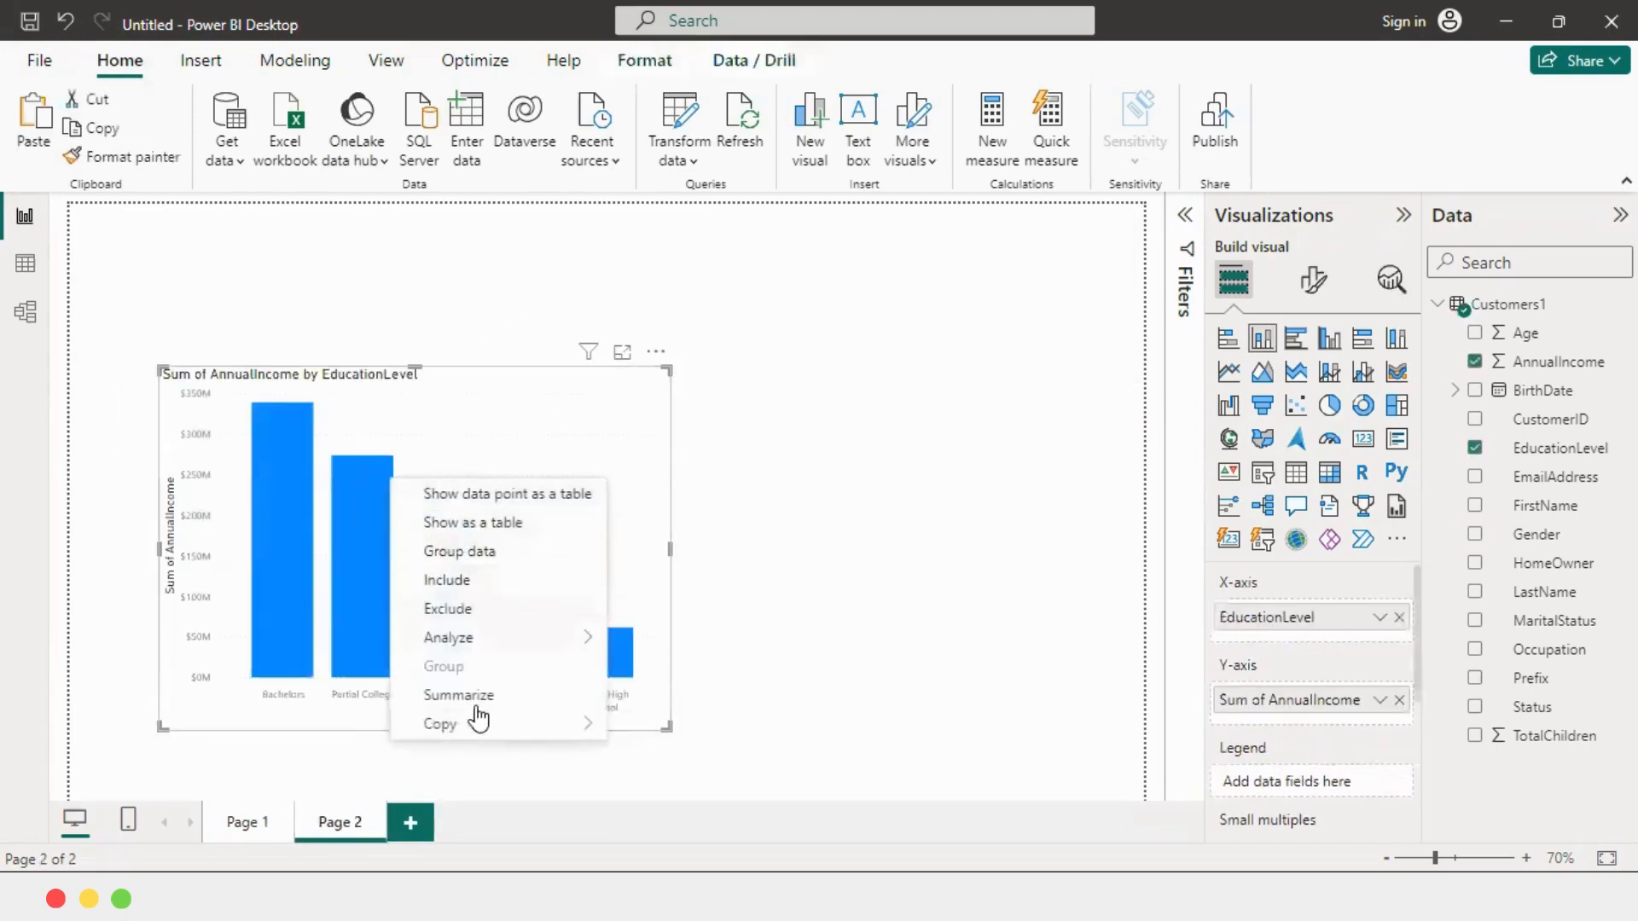
left_click(781, 416)
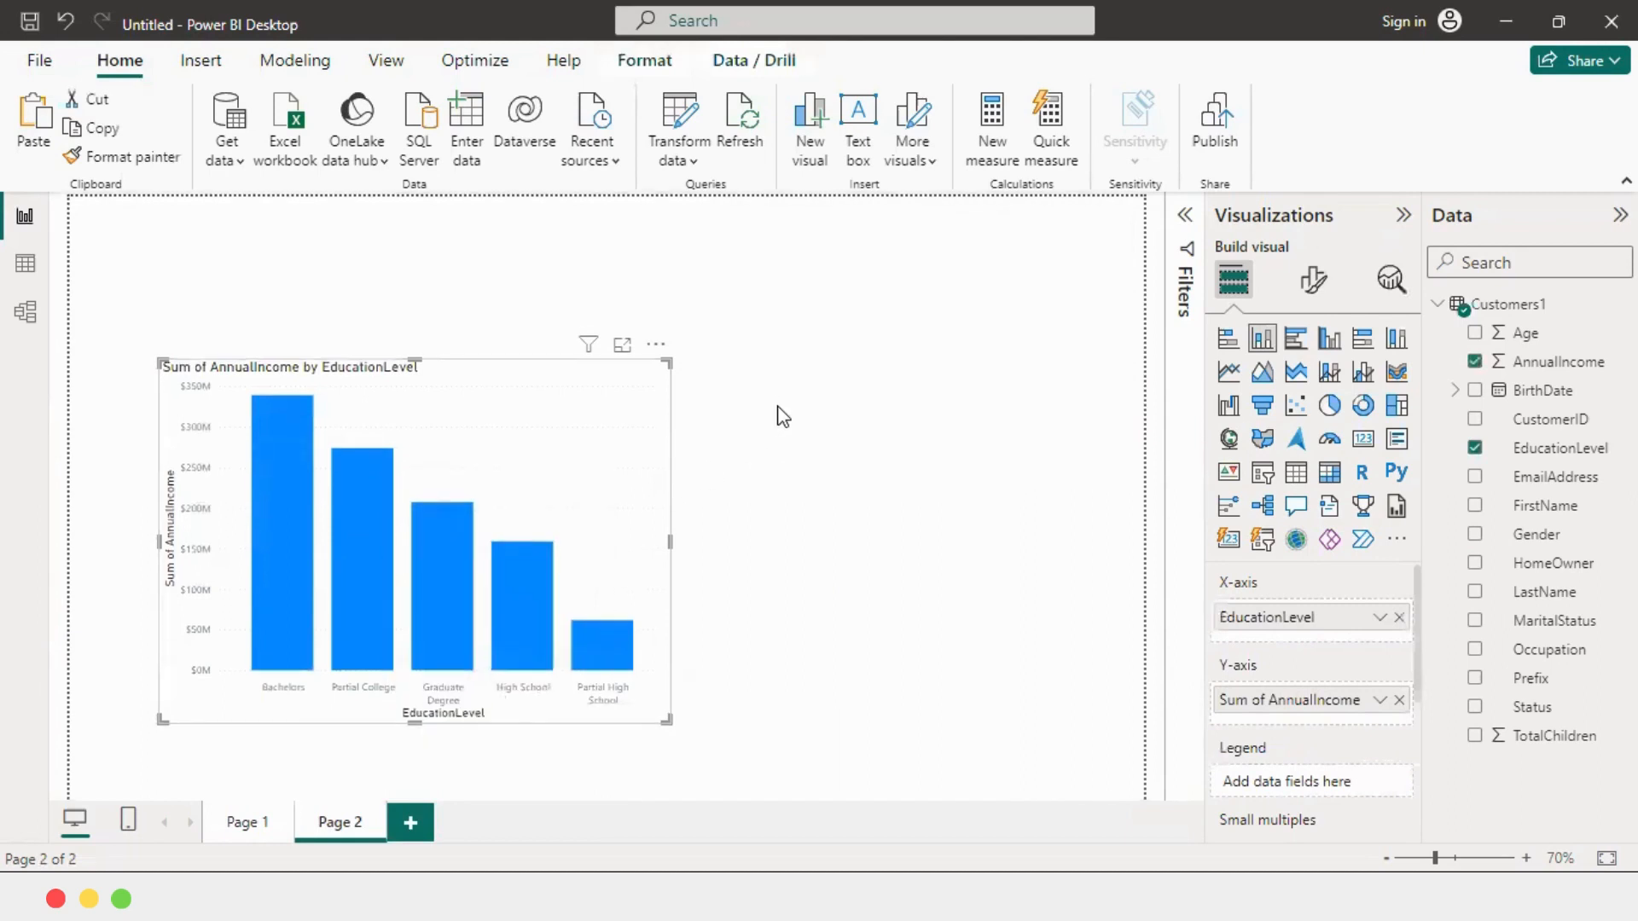
key("ctrl+v")
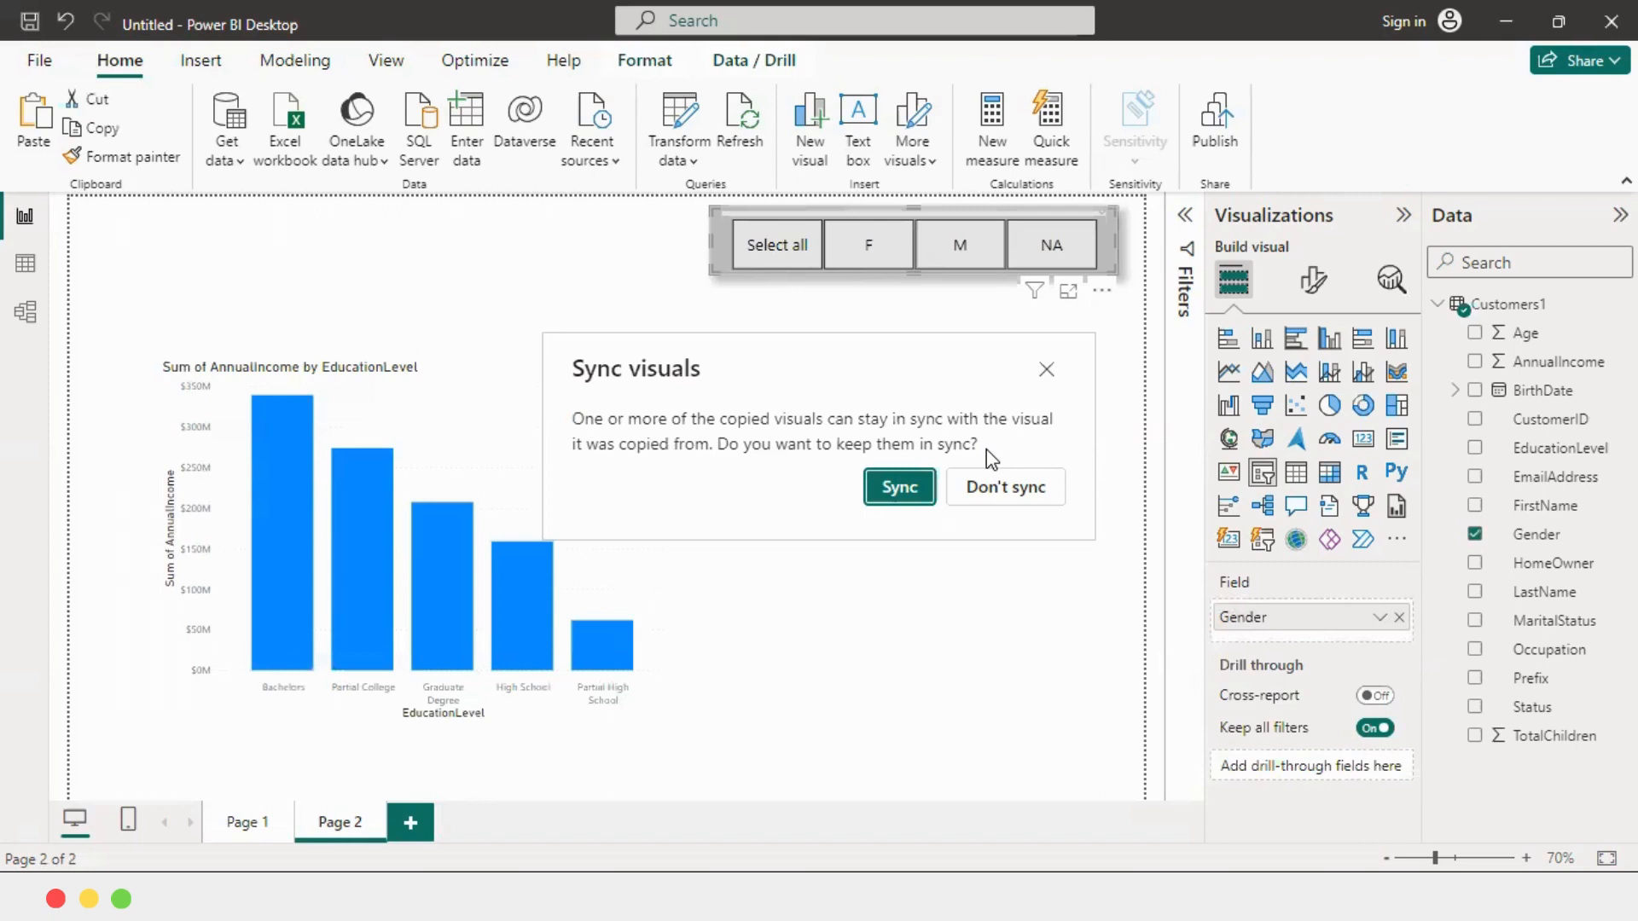
left_click(903, 487)
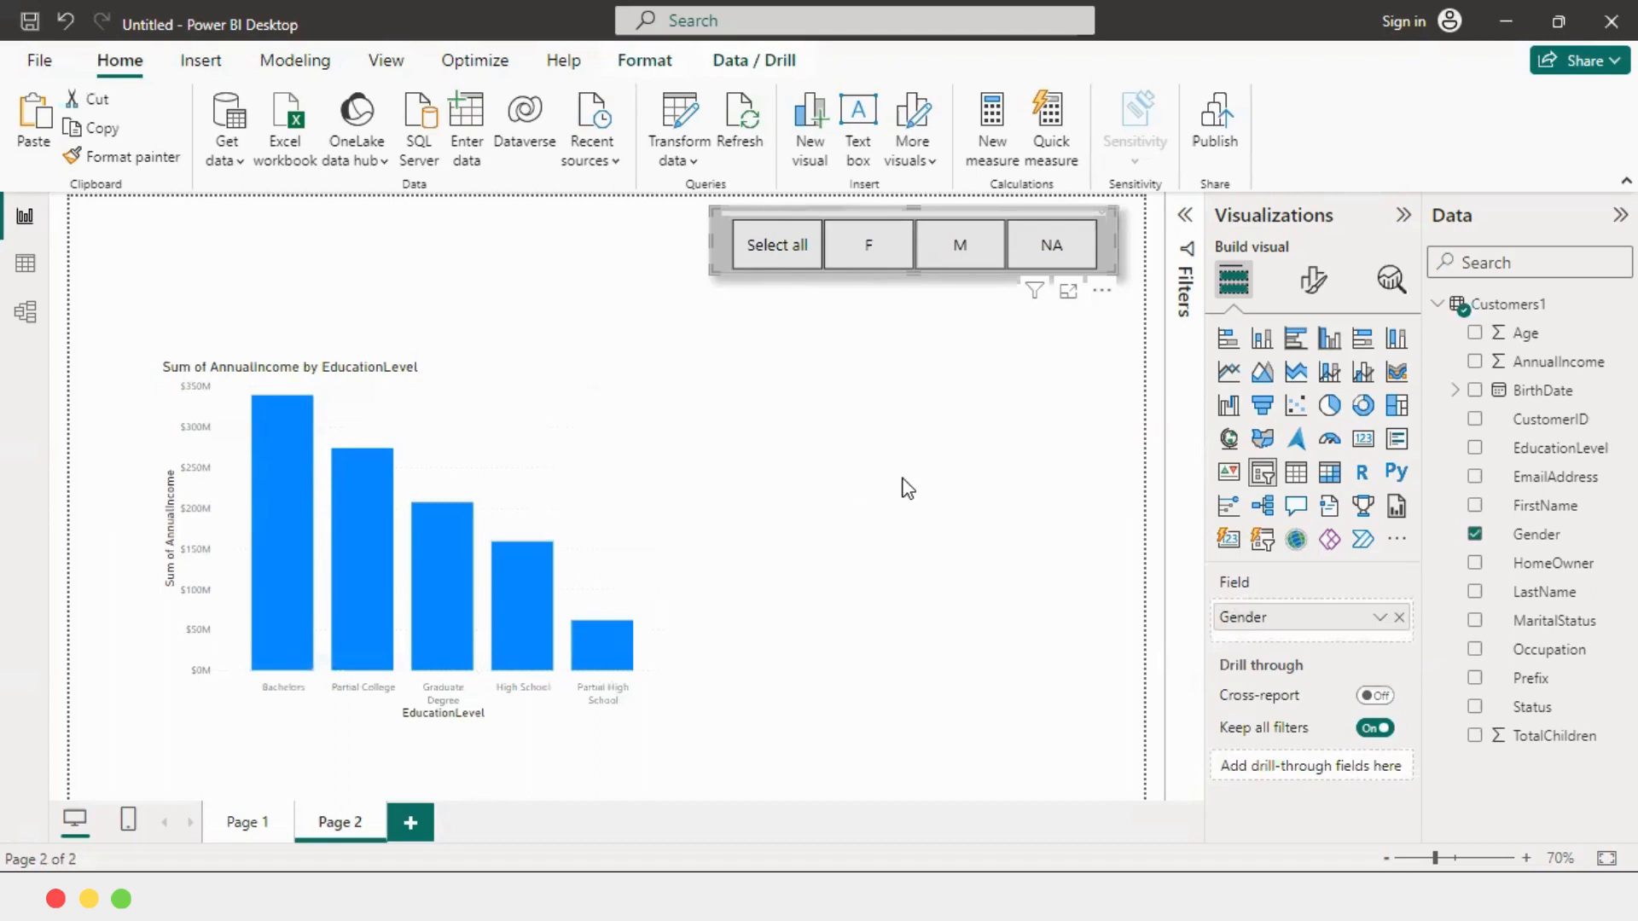
Test the slicer sync by selecting F on page 1 and checking the slicer and chart on page 2.
left_click(247, 822)
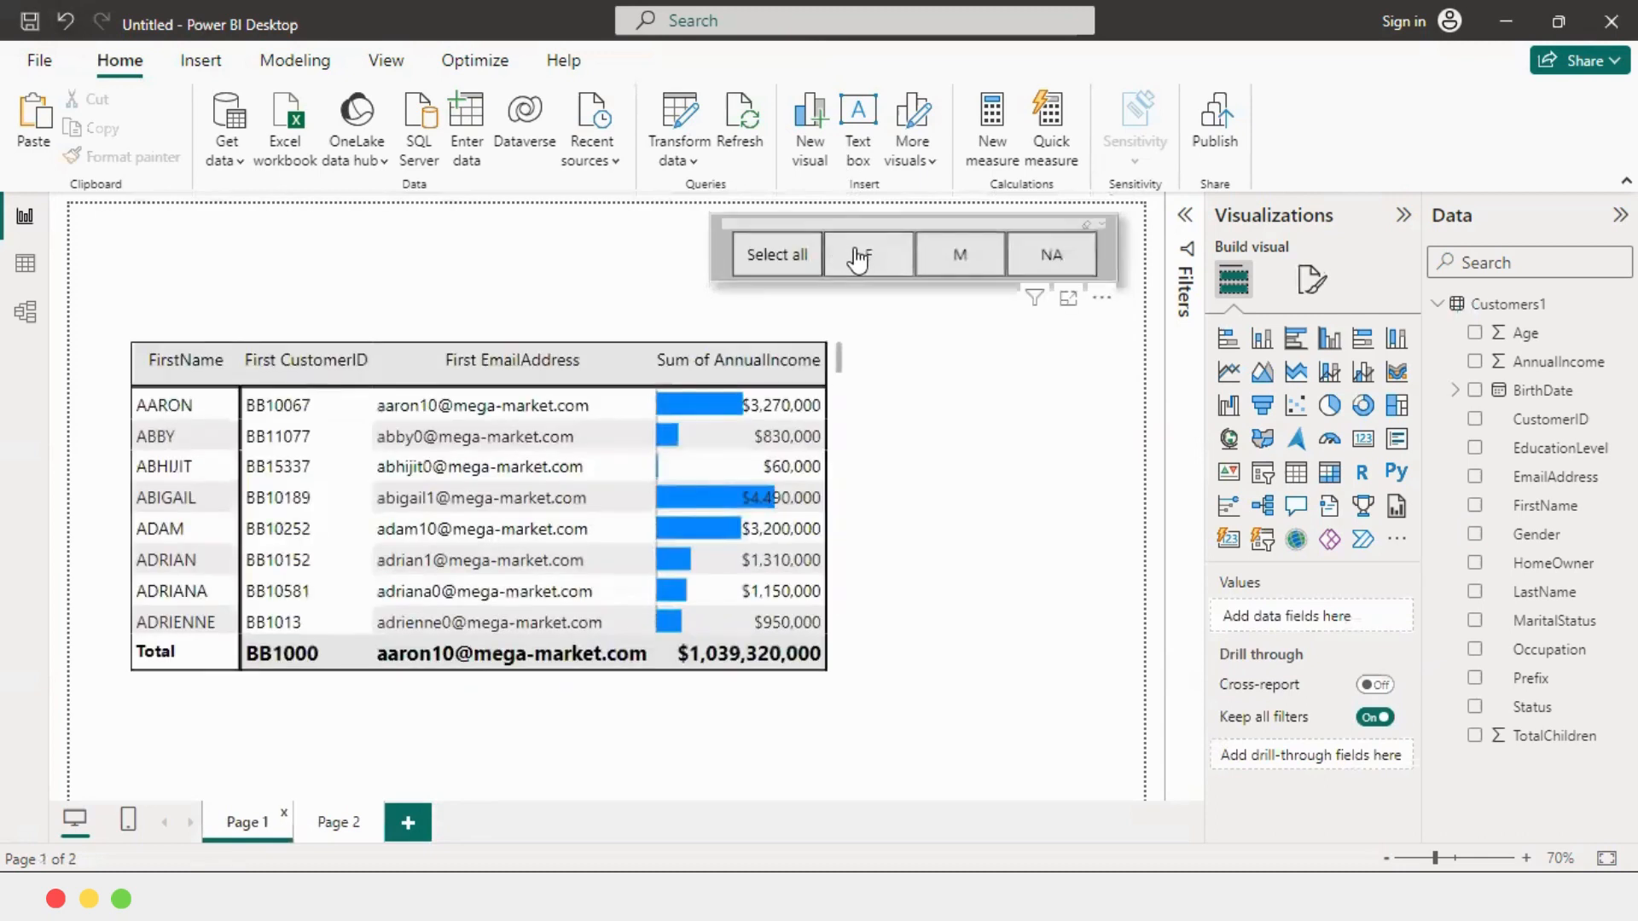
left_click(858, 259)
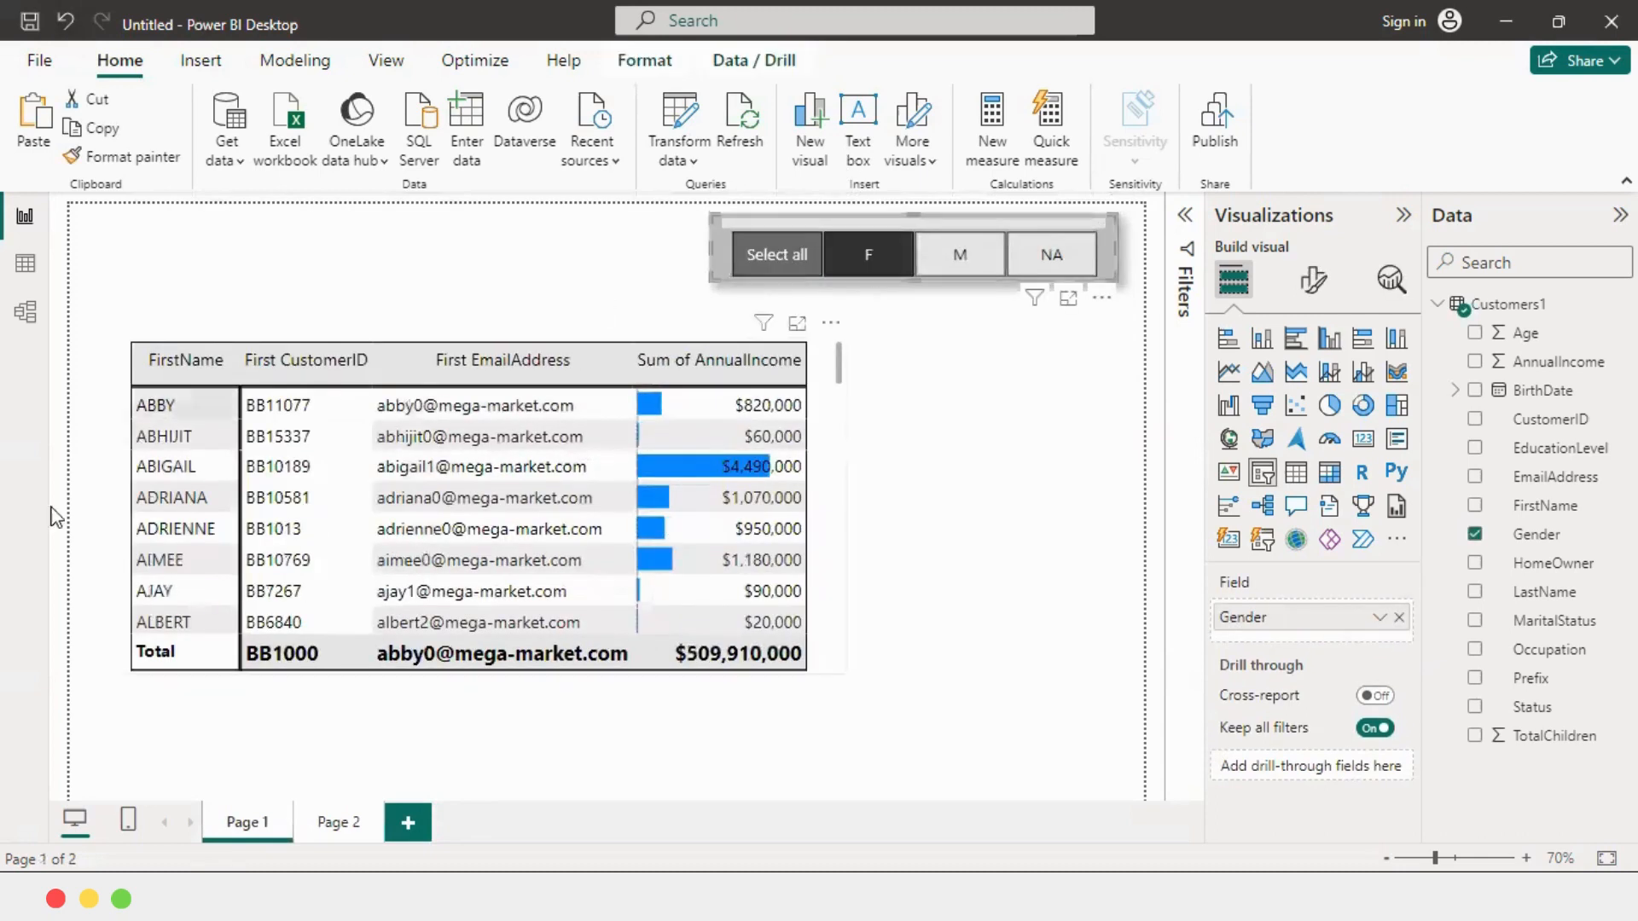
left_click(343, 823)
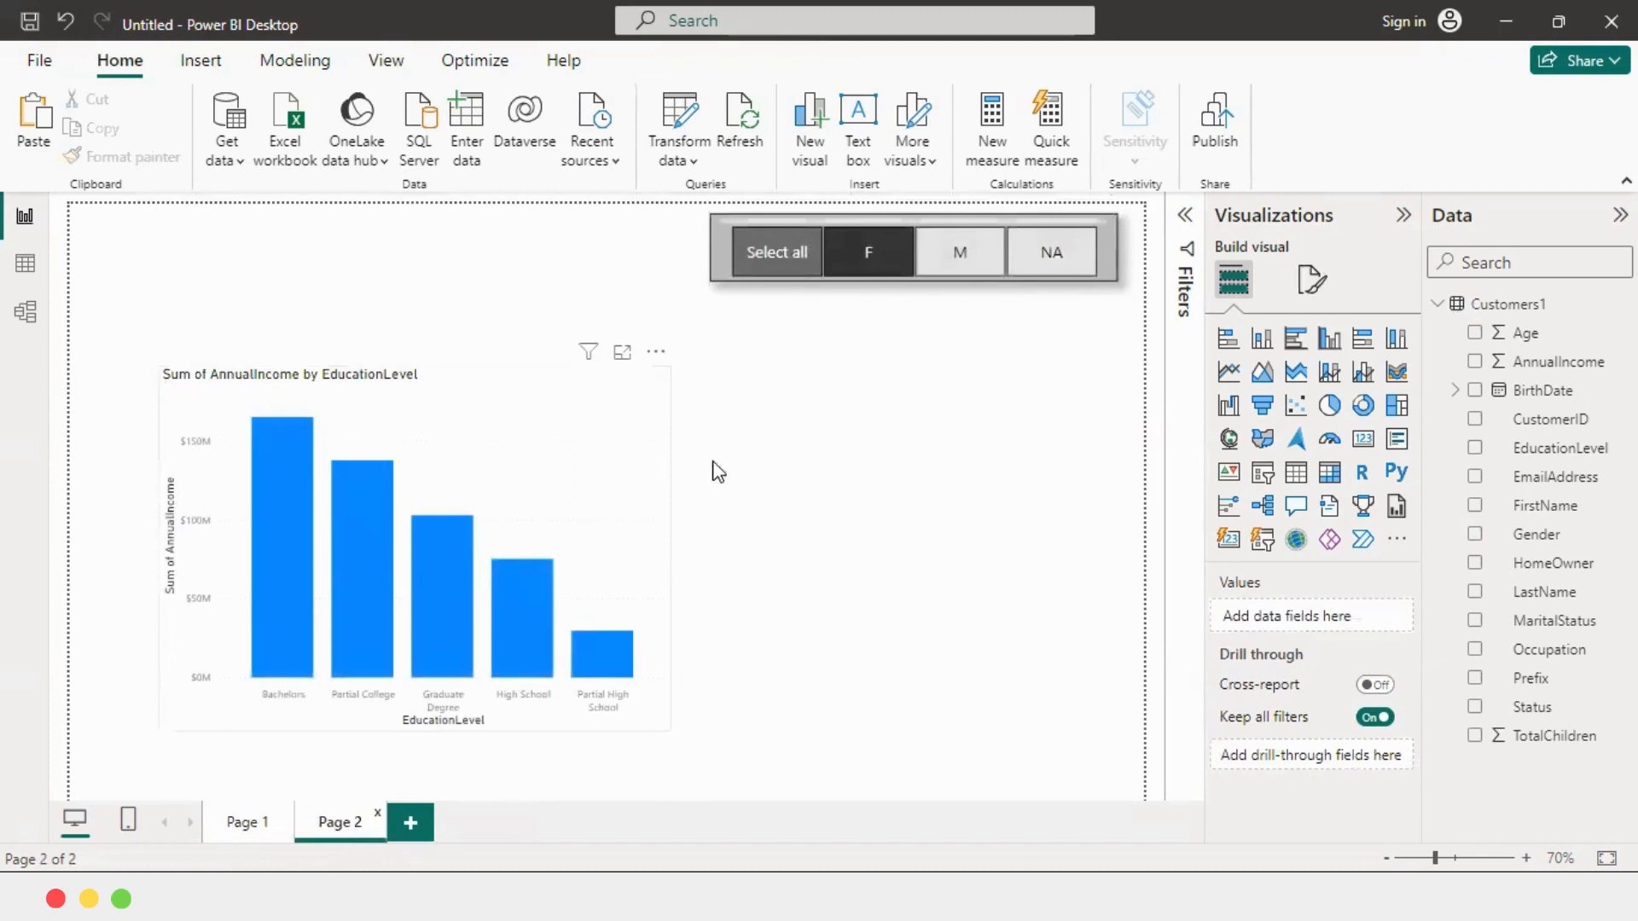
Test M, NA and F in the page 2 slicer, clear the selection, select M, and check the result on page 1.
left_click(1104, 273)
left_click(1000, 274)
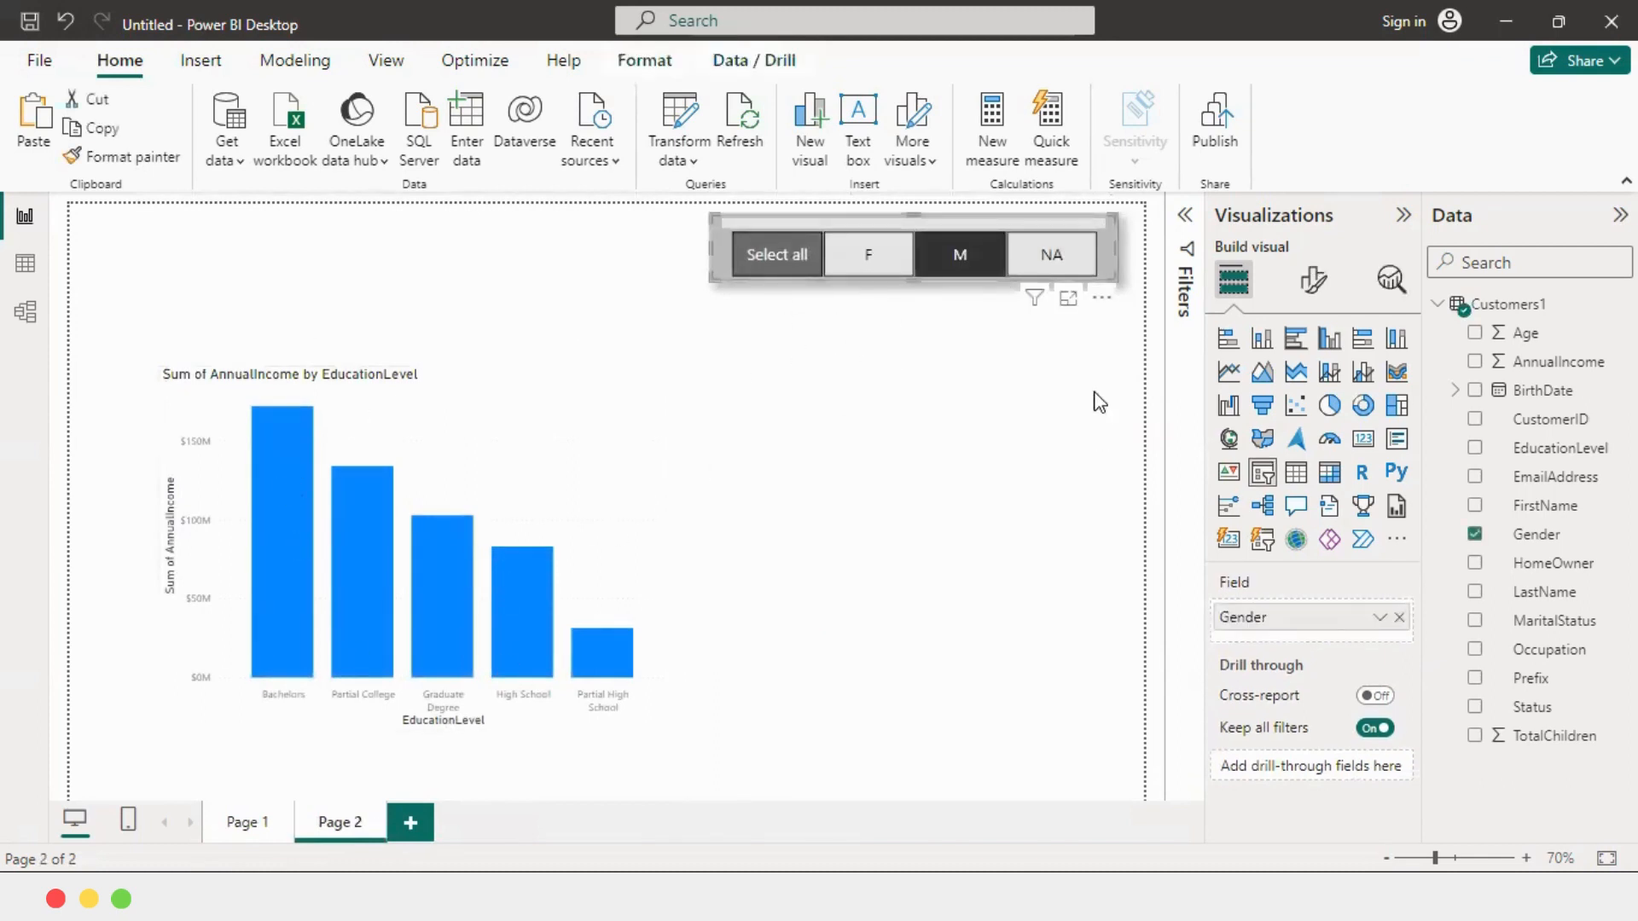
left_click(1062, 273)
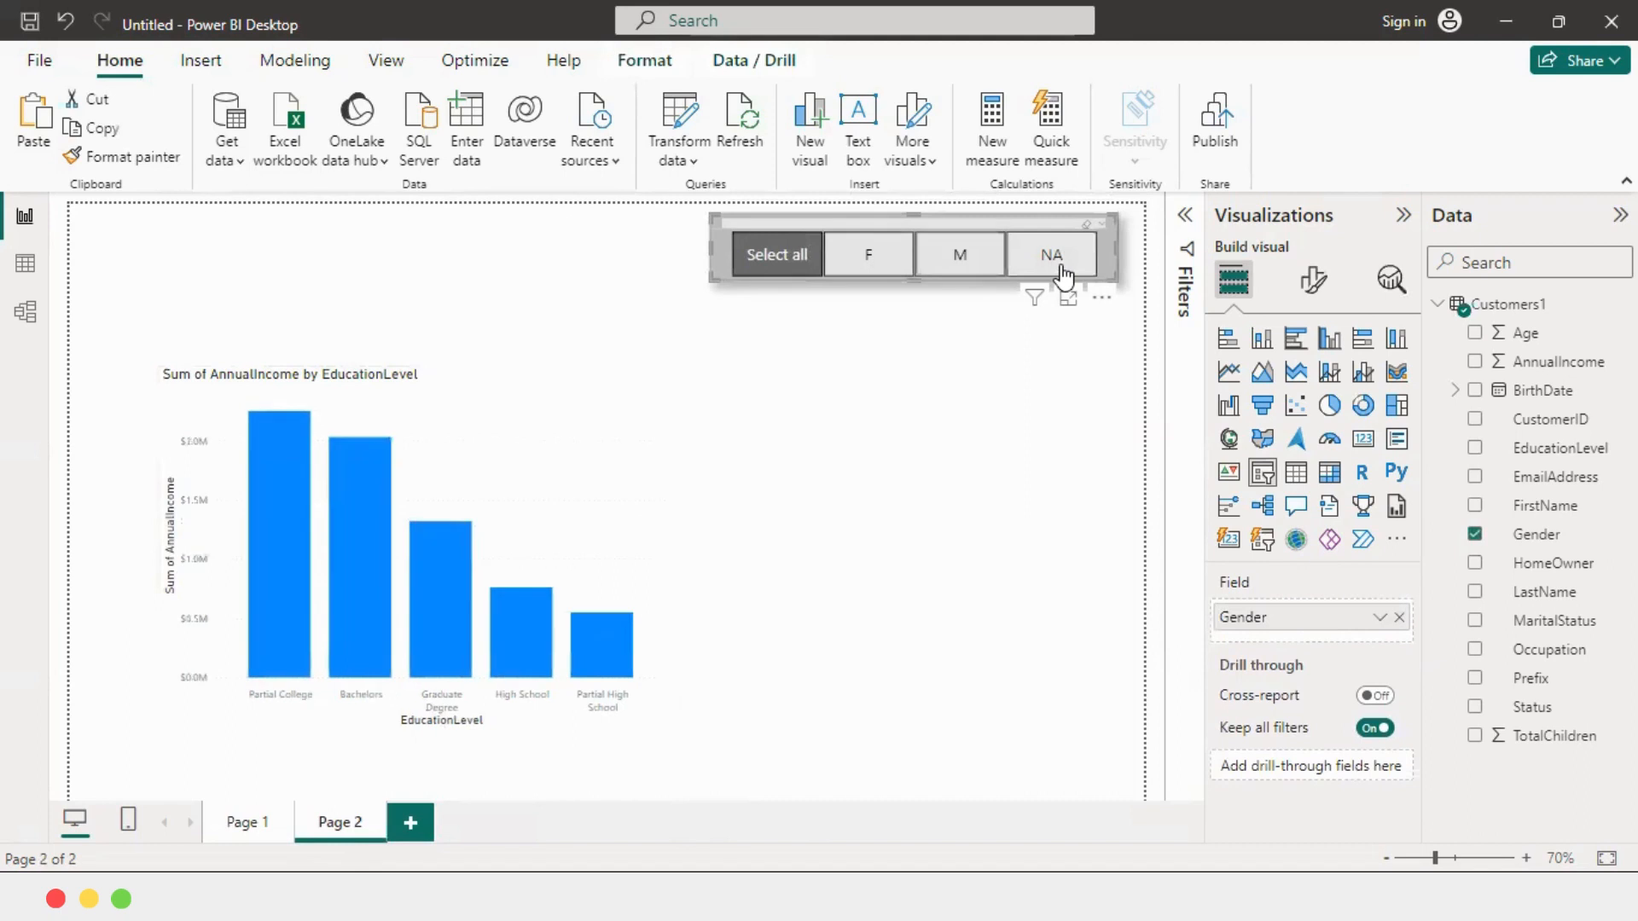
left_click(881, 276)
left_click(887, 266)
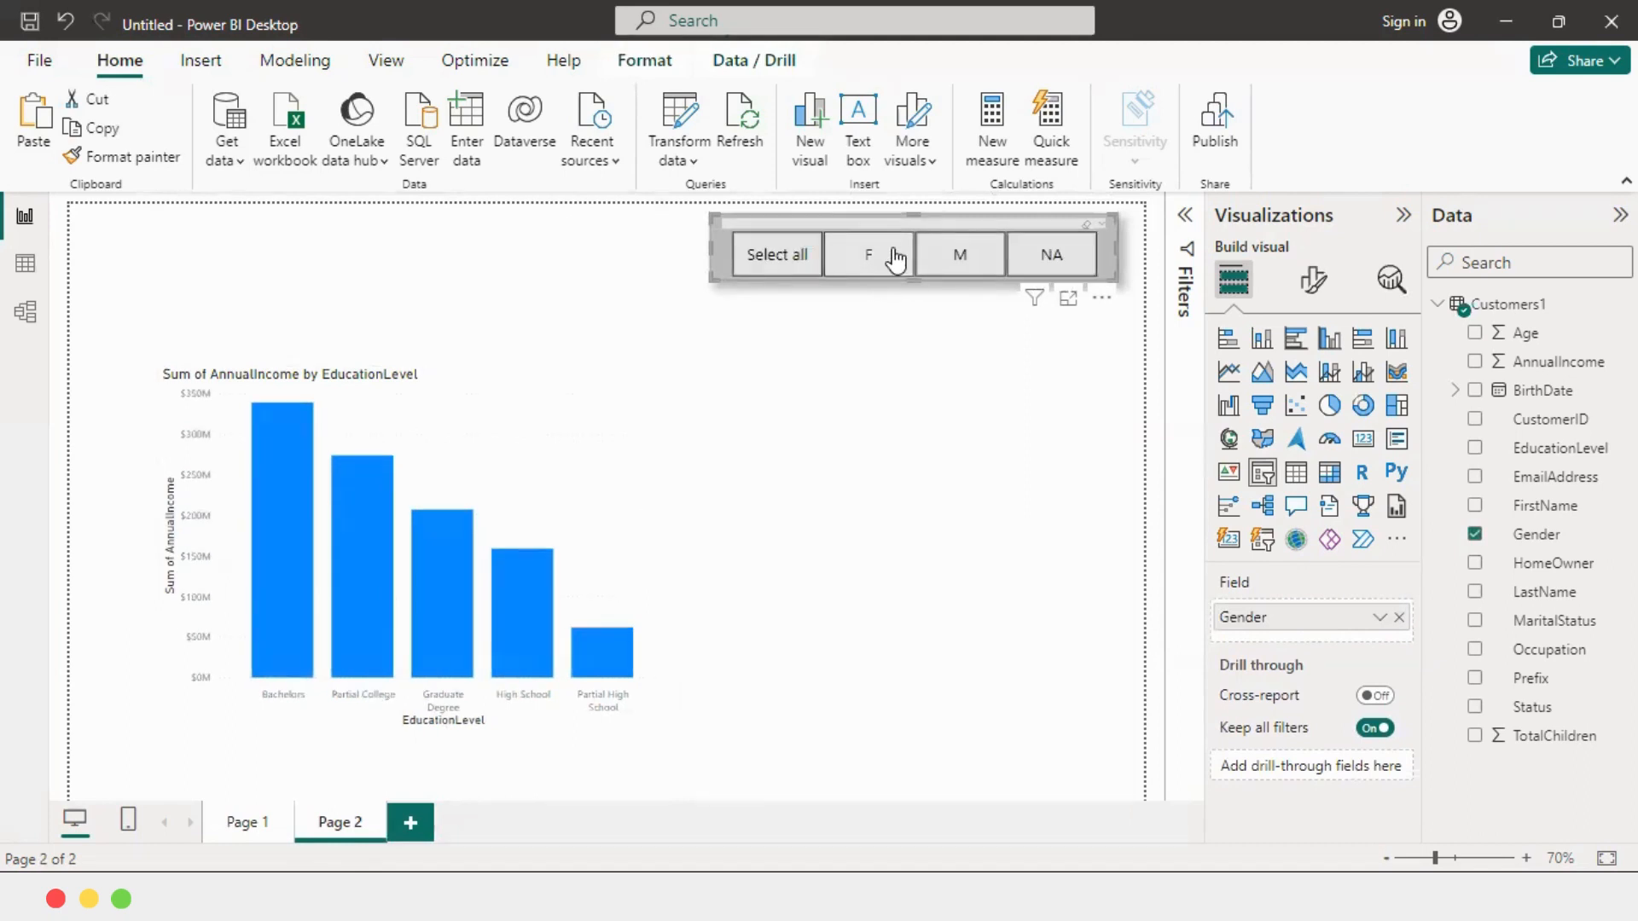
left_click(989, 254)
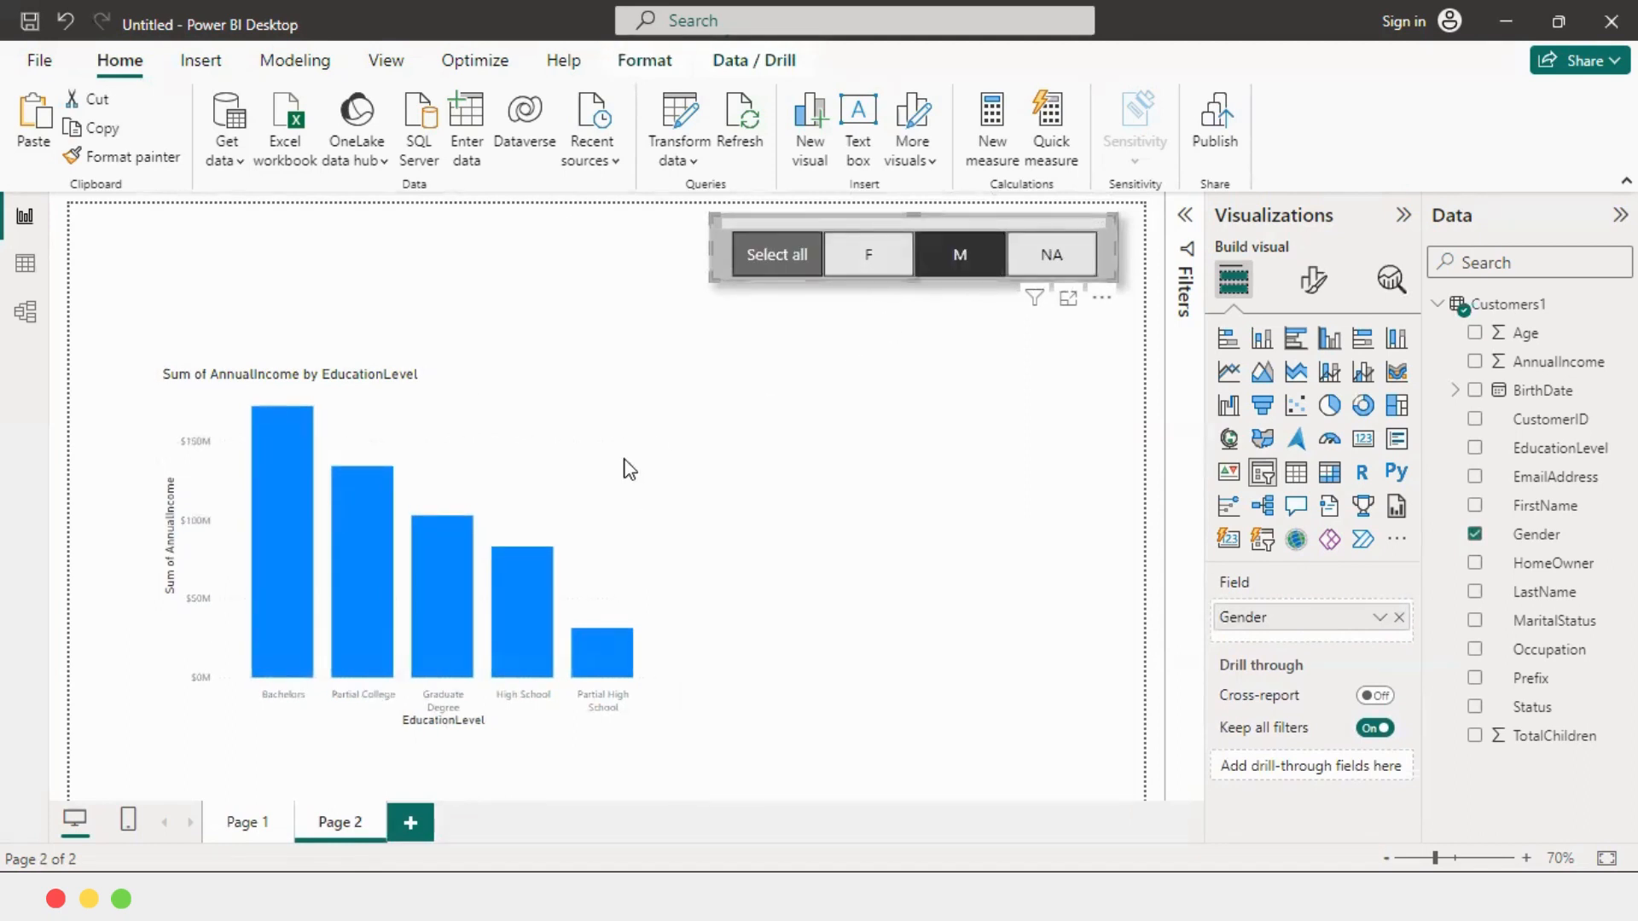
left_click(249, 822)
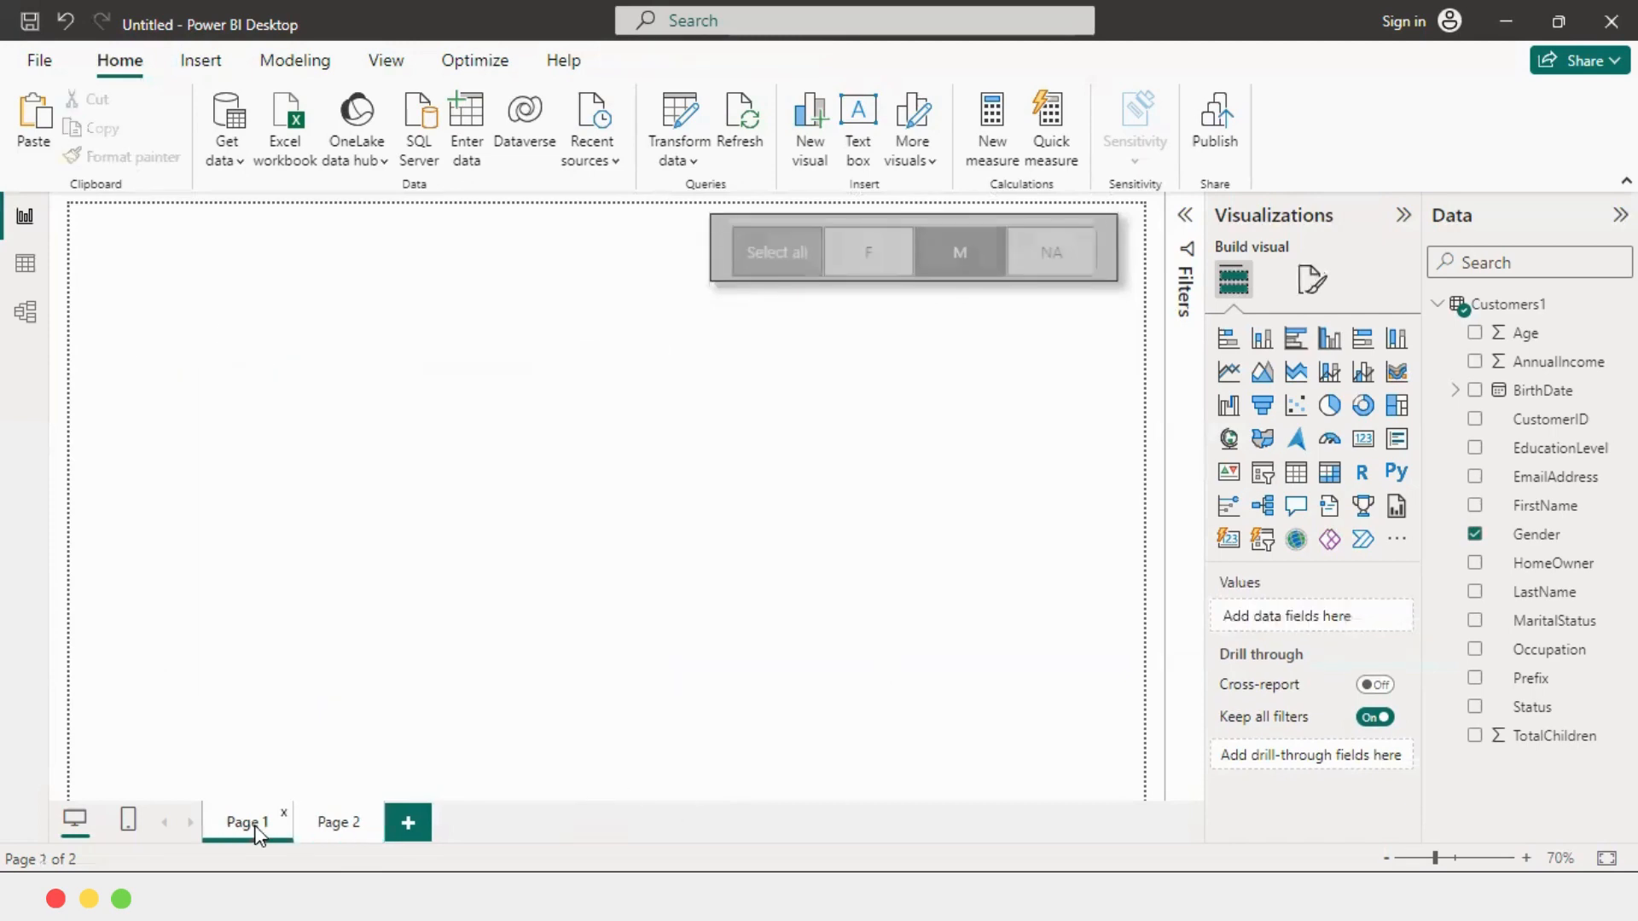